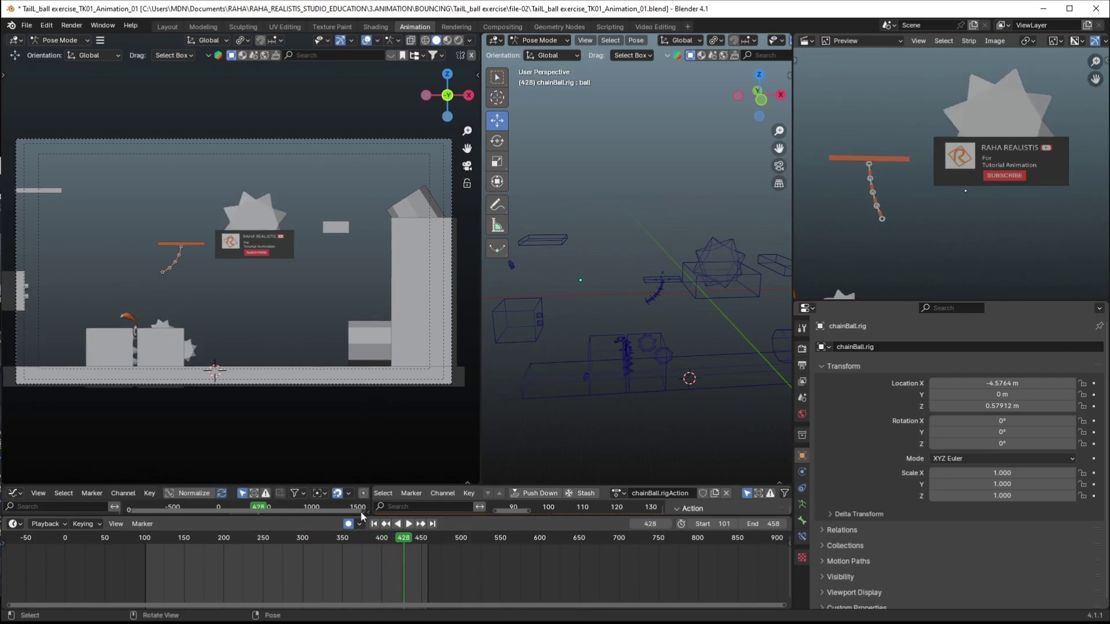
Return the animation to start frame 101 and show the scene's output settings
left_click(374, 523)
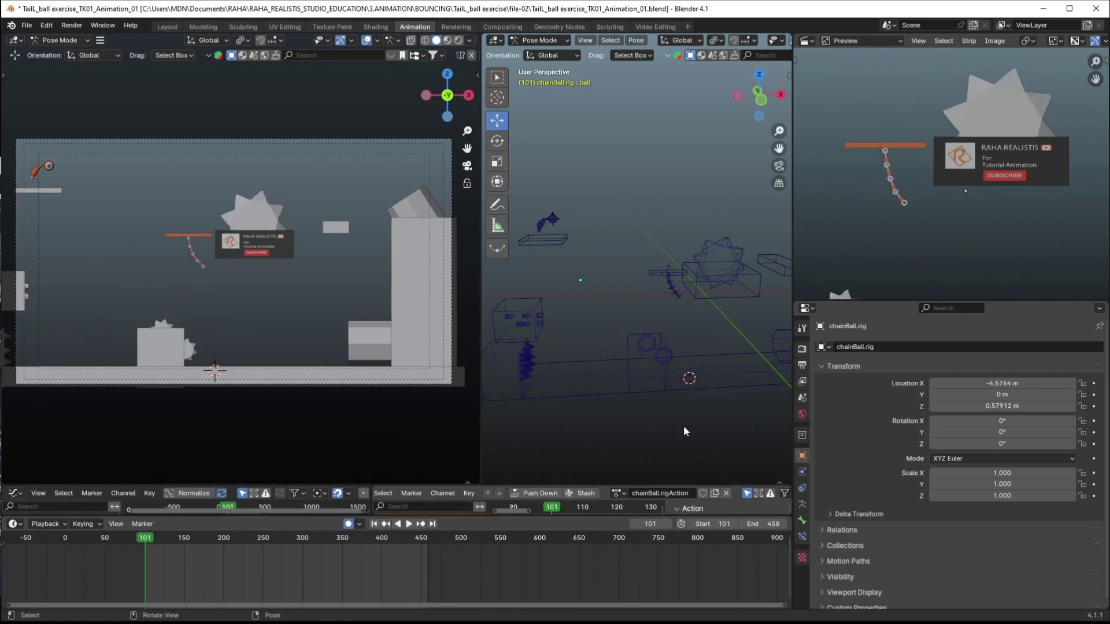
left_click(802, 350)
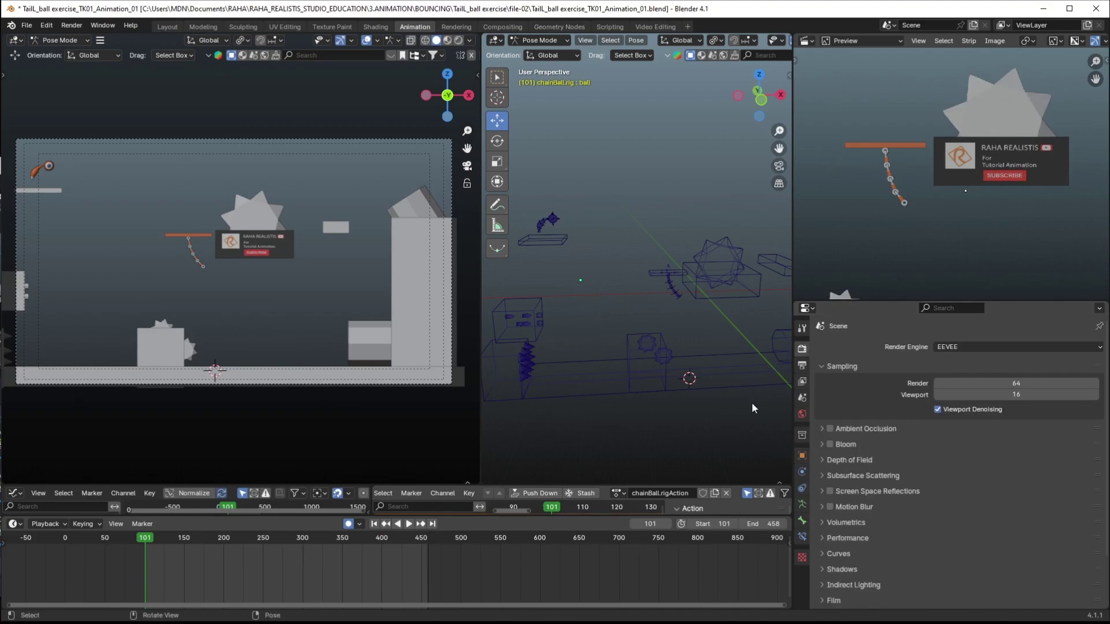
left_click(801, 365)
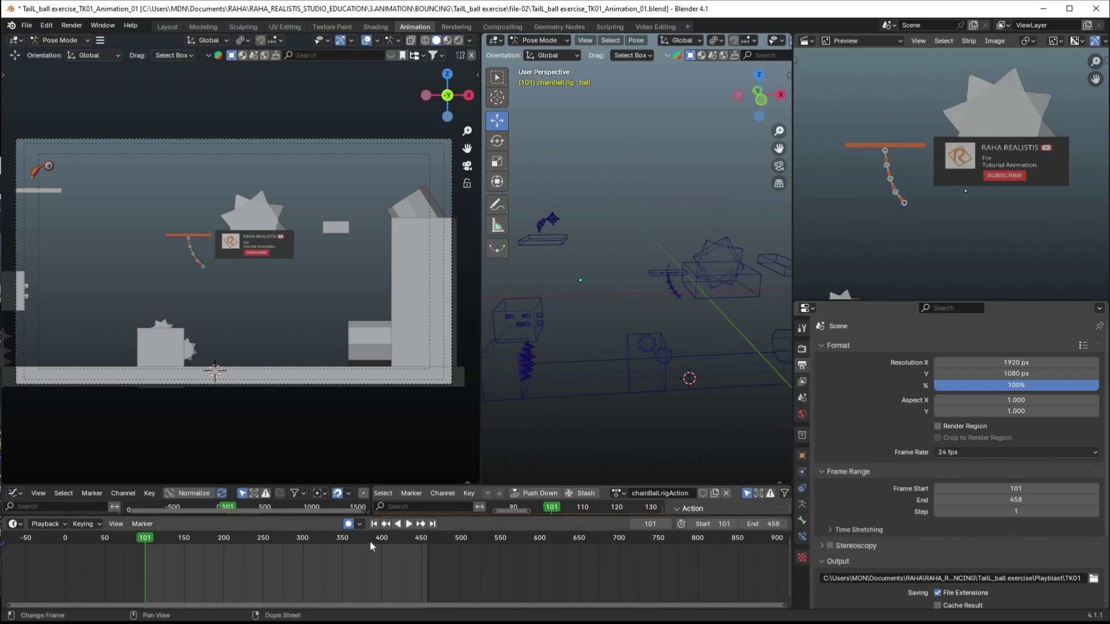
Play the animation in two passes to check the playback frame rate in the viewport
key("space")
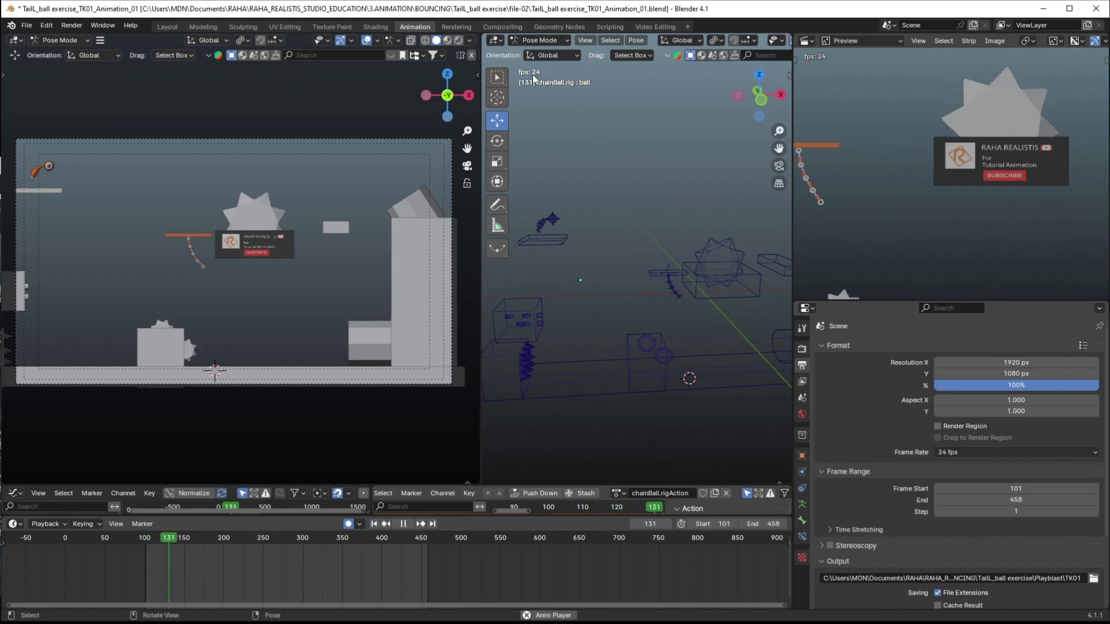
key("space")
key("space")
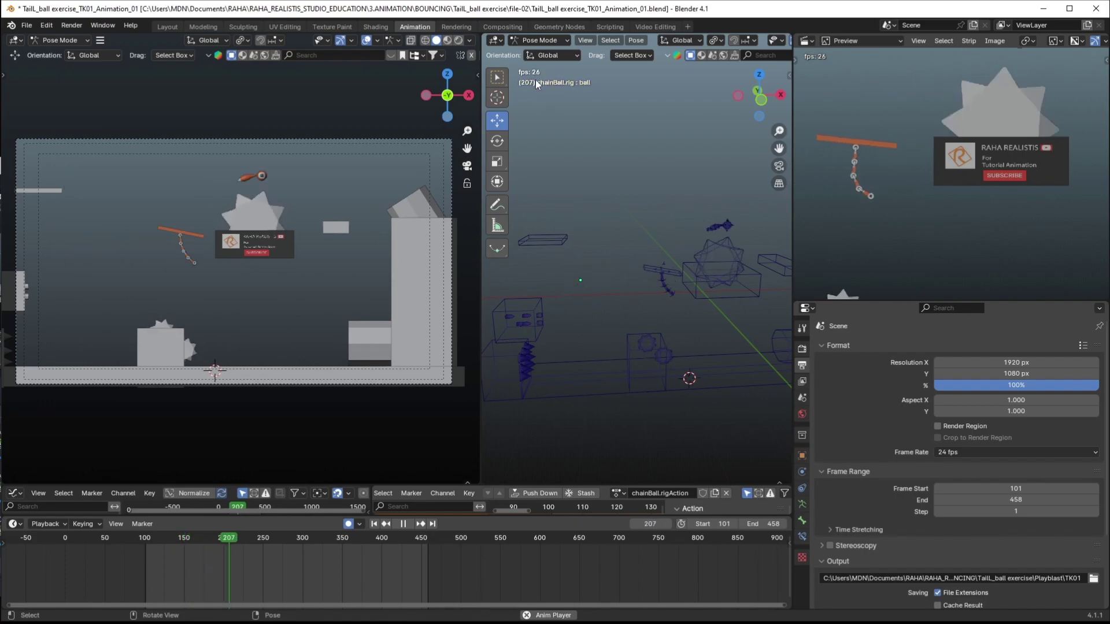
key("space")
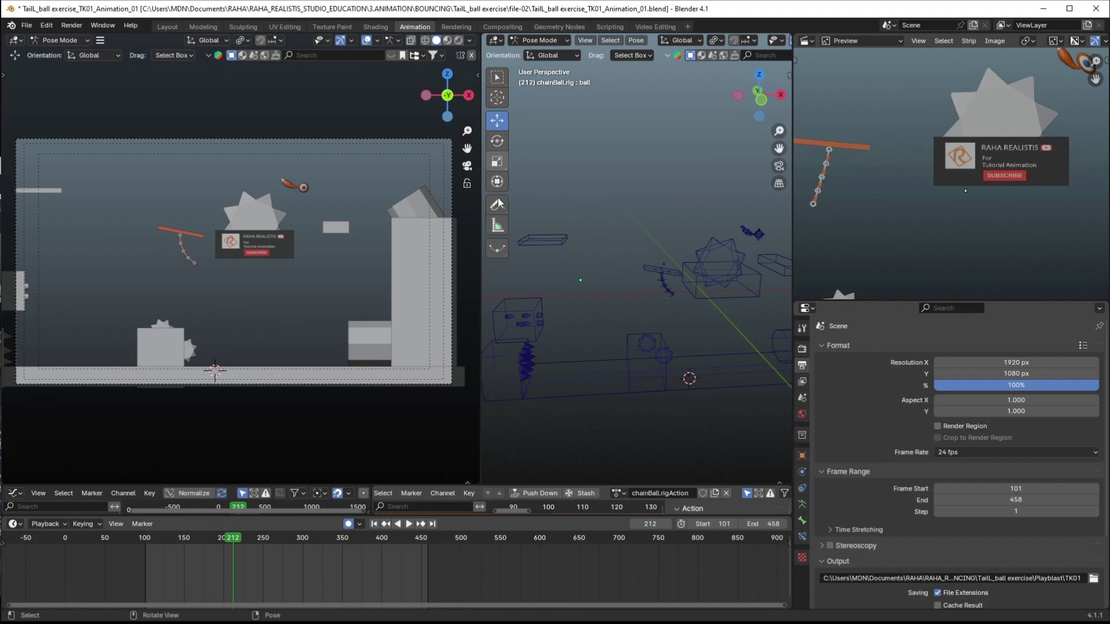
Look through the keying and playback options and scrub the timeline to frame 161
left_click(89, 525)
left_click(49, 524)
mouse_move(201, 546)
left_mouse_down()
mouse_move(175, 543)
mouse_move(203, 540)
left_mouse_up()
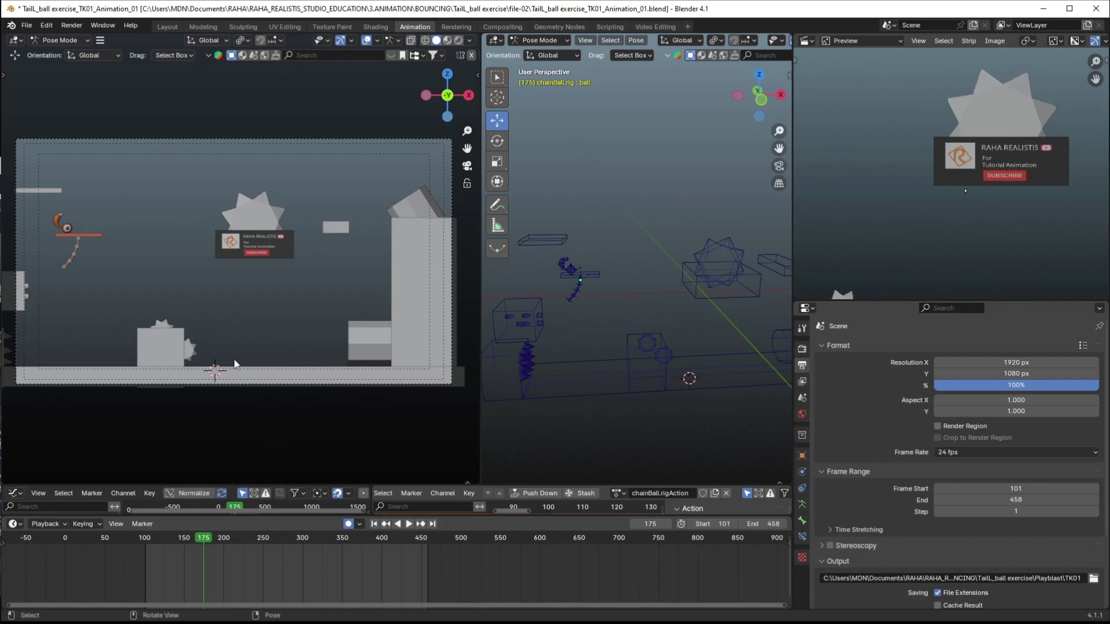
mouse_move(168, 543)
left_mouse_down()
mouse_move(149, 543)
mouse_move(177, 543)
left_mouse_up()
key("space")
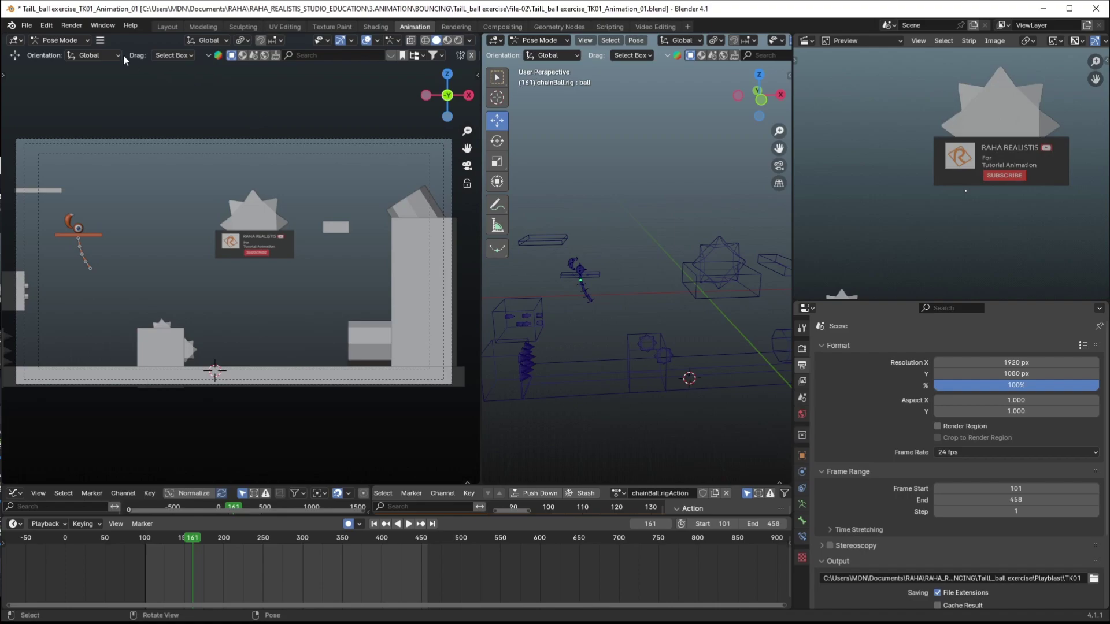
Locate the Viewport Render Animation command for the camera view
left_click(100, 39)
mouse_move(171, 54)
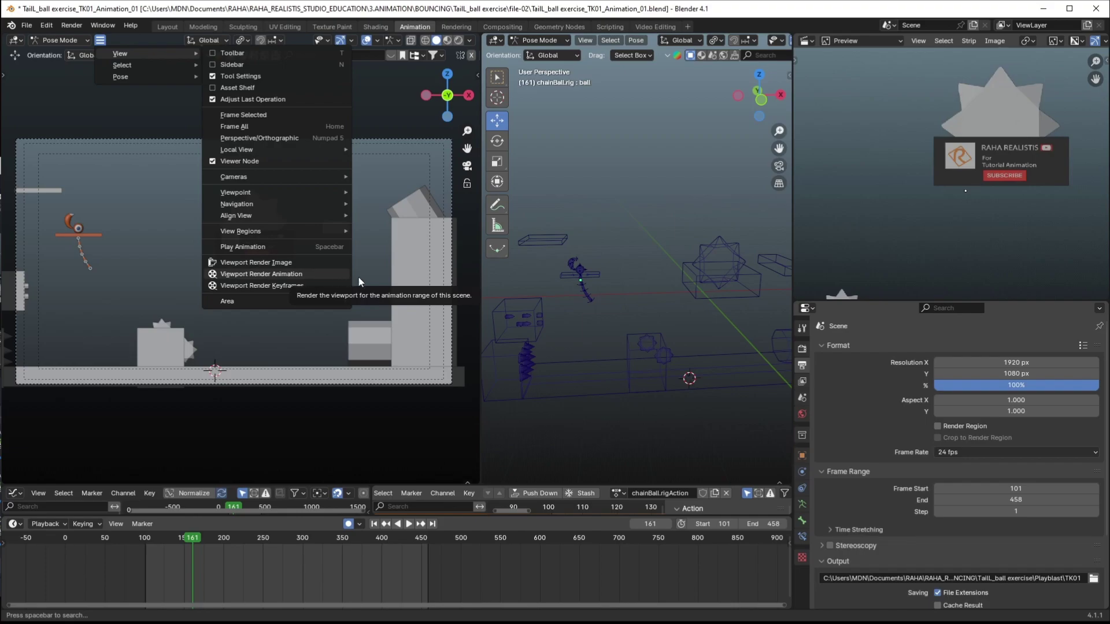
left_click(307, 275)
Switch to Object Mode and select both the tail ball rig and the chain ball rig
key("KP_Decimal")
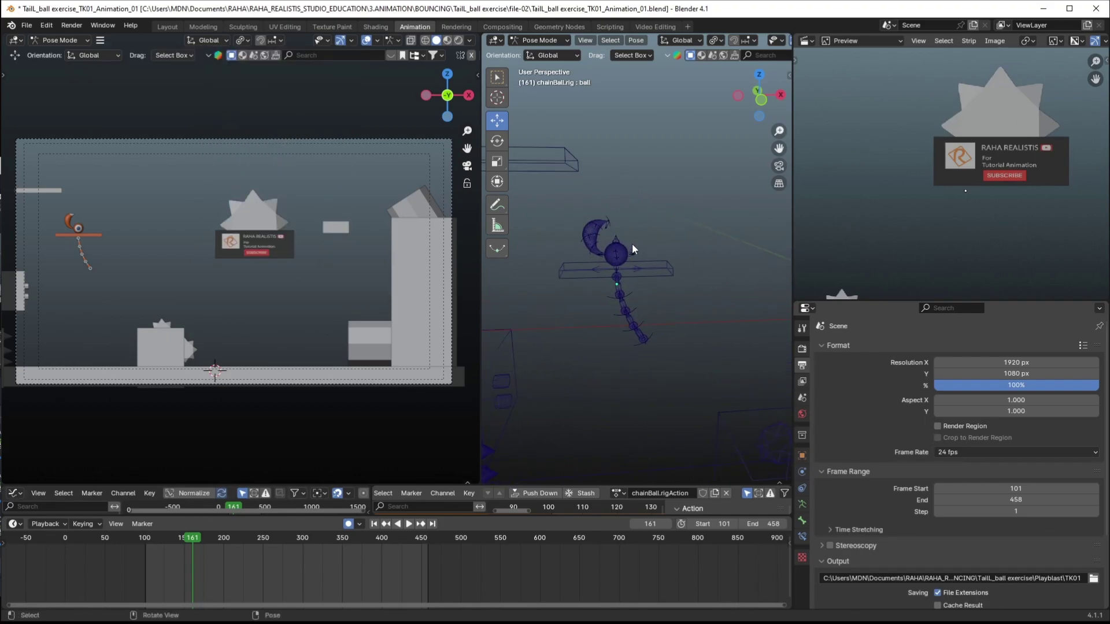
left_click(556, 41)
left_click(553, 53)
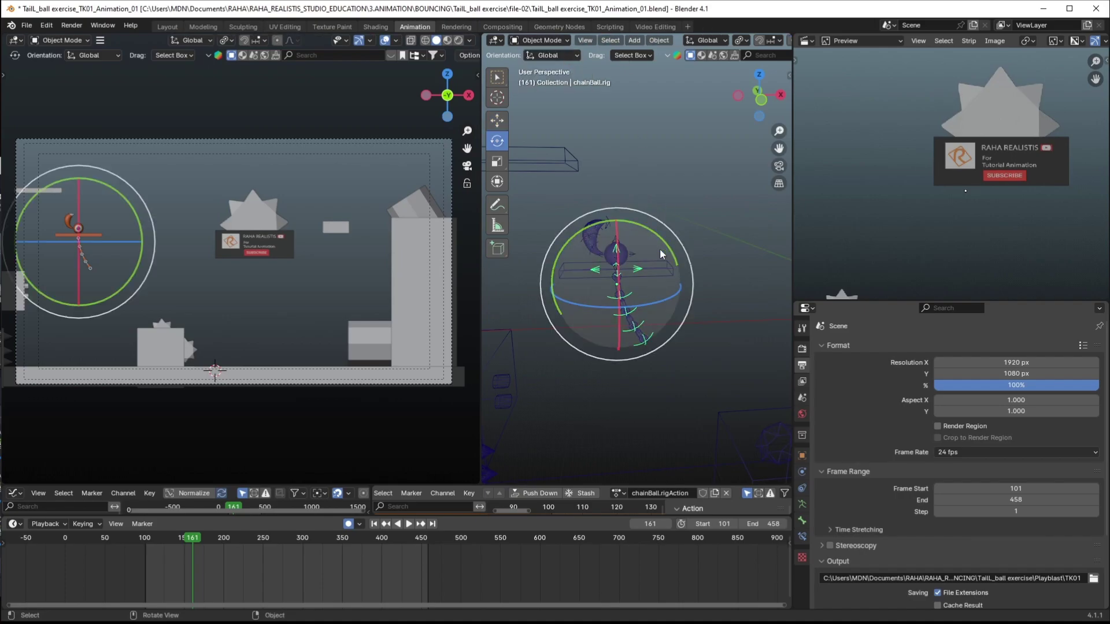
left_click(636, 255)
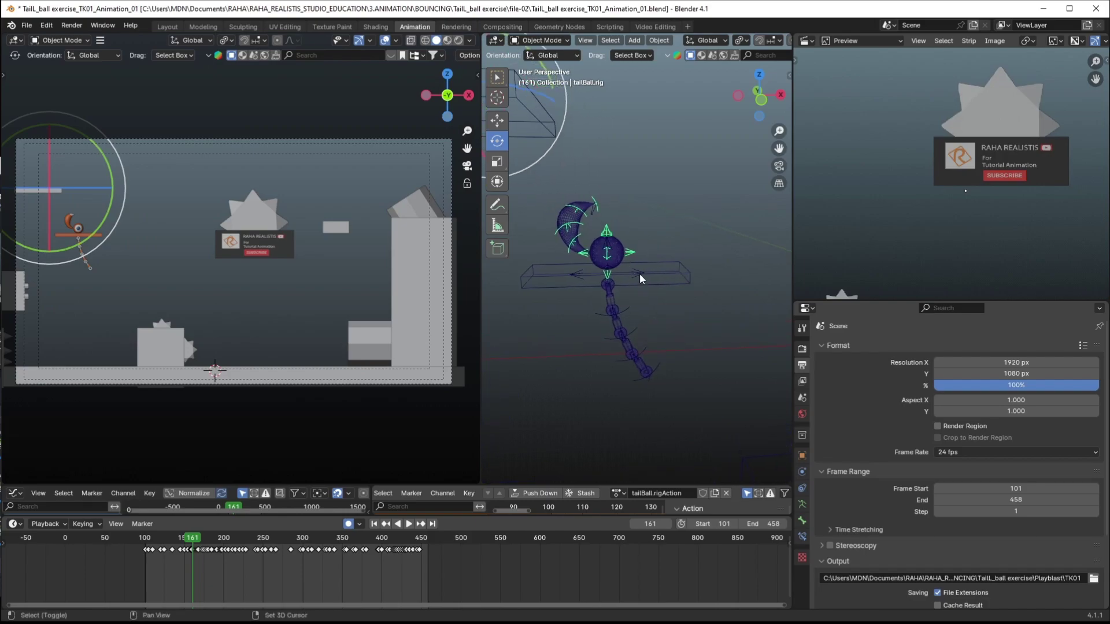
scroll(752, 41, "down", 5)
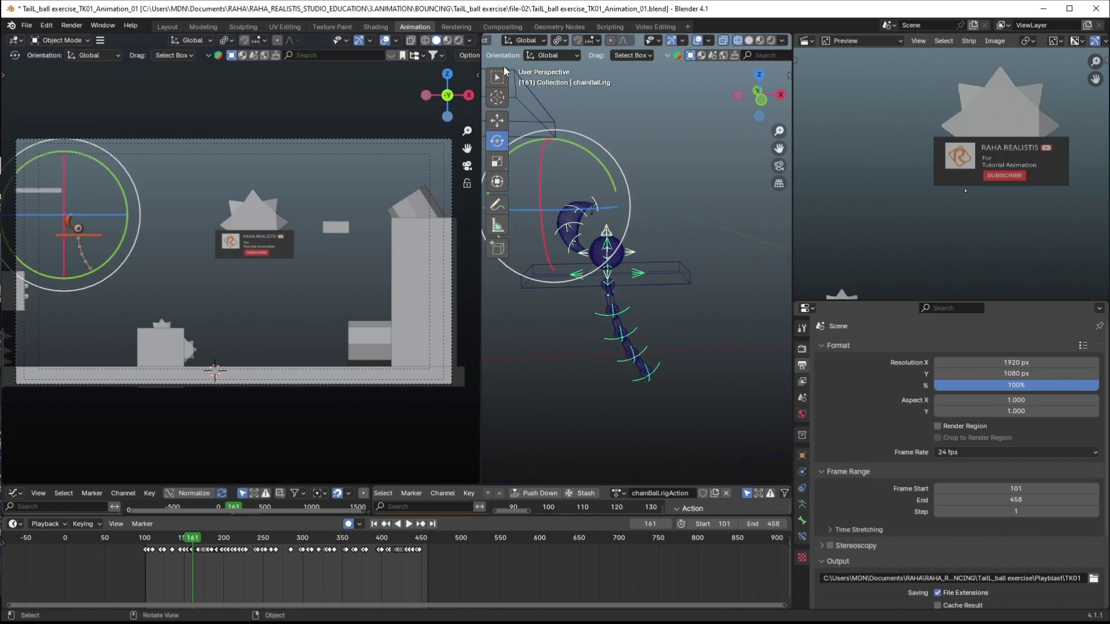
Change the perspective viewport to solid shading and widen it toward the preview area
left_click(753, 42)
left_click_drag(792, 87, 969, 110)
mouse_move(753, 229)
middle_mouse_down("ctrl")
mouse_move(750, 262)
mouse_move(748, 239)
middle_mouse_up("ctrl")
Enter Pose Mode with both rigs and select all control bones of the ball, tail, platform and chain
left_click(547, 41)
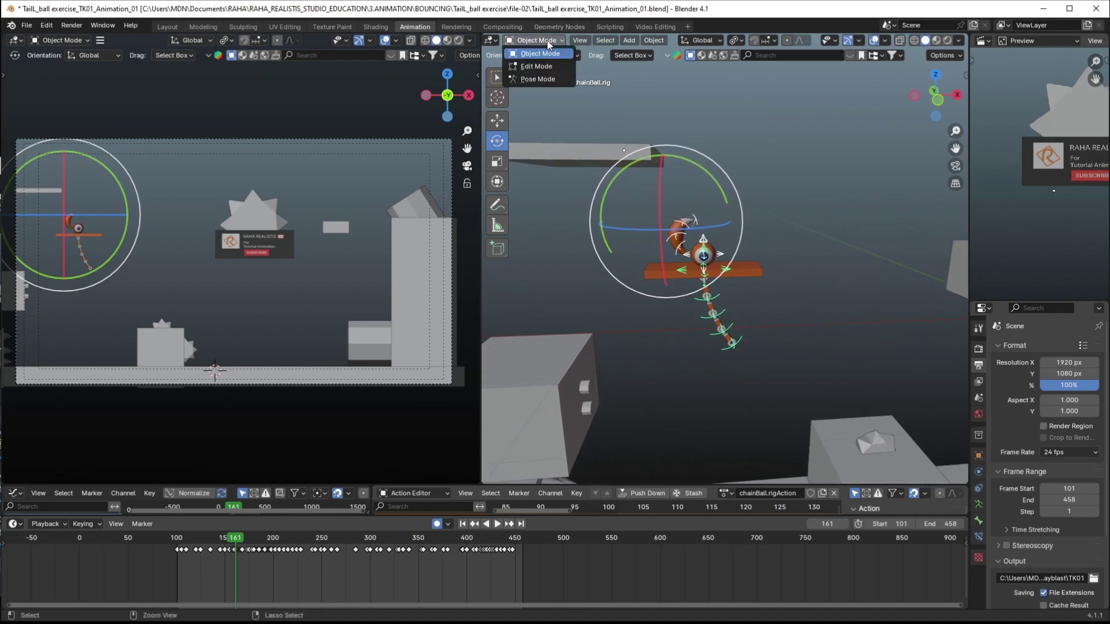
left_click(536, 79)
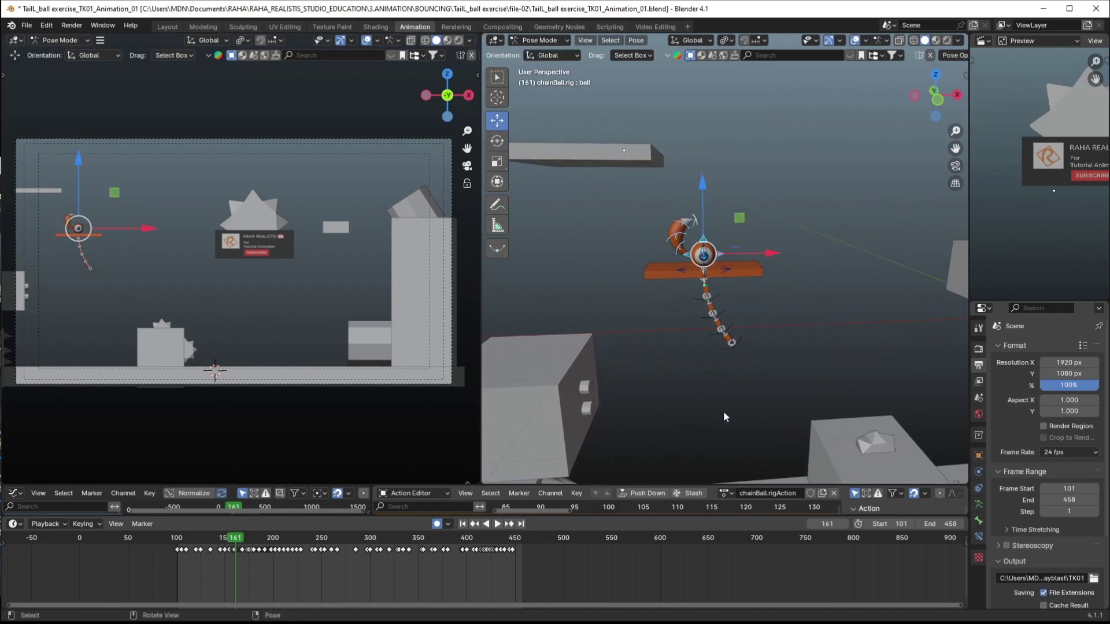
left_click_drag(794, 377, 630, 173)
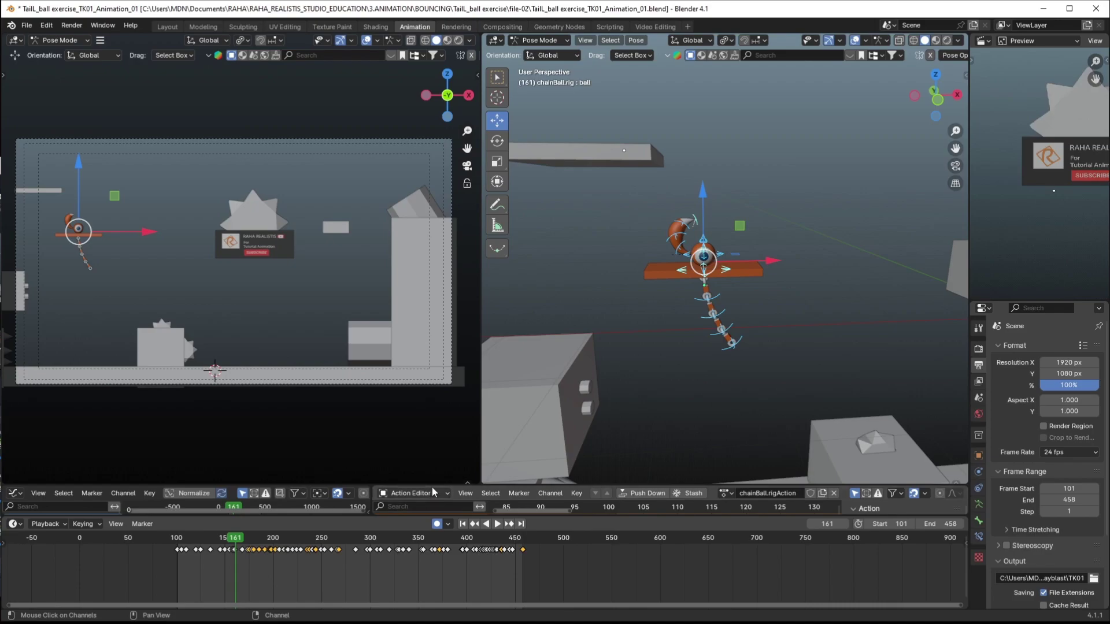
Enlarge the Graph Editor in height and width and collapse the chainBall.rigAction channels
left_click_drag(430, 484, 431, 384)
left_click_drag(373, 450, 777, 449)
scroll(325, 451, "down", 6)
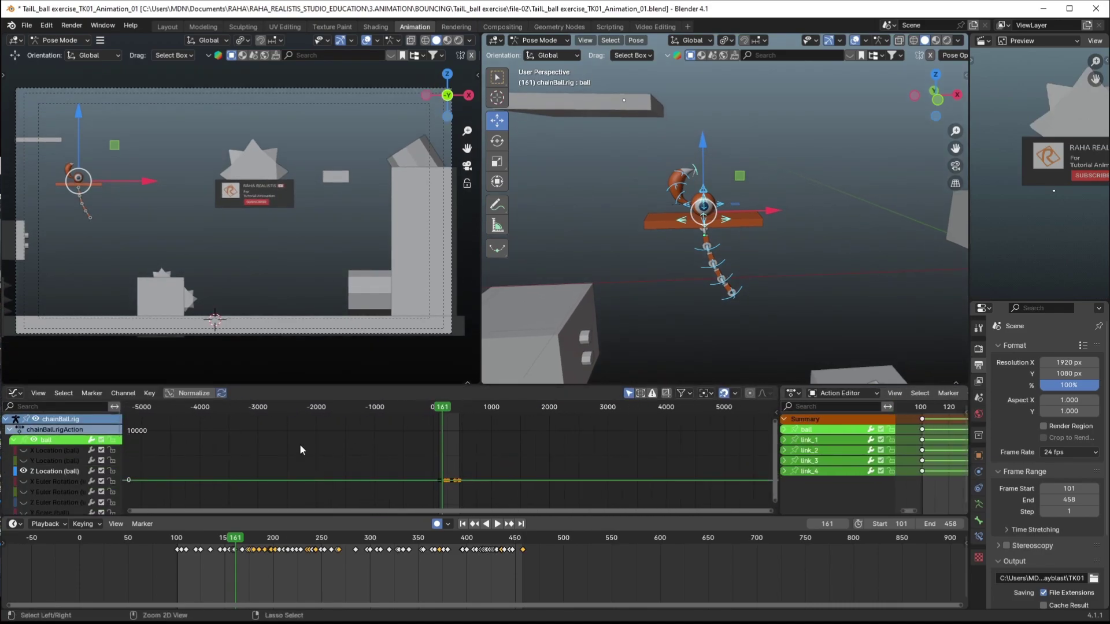
left_click(35, 418)
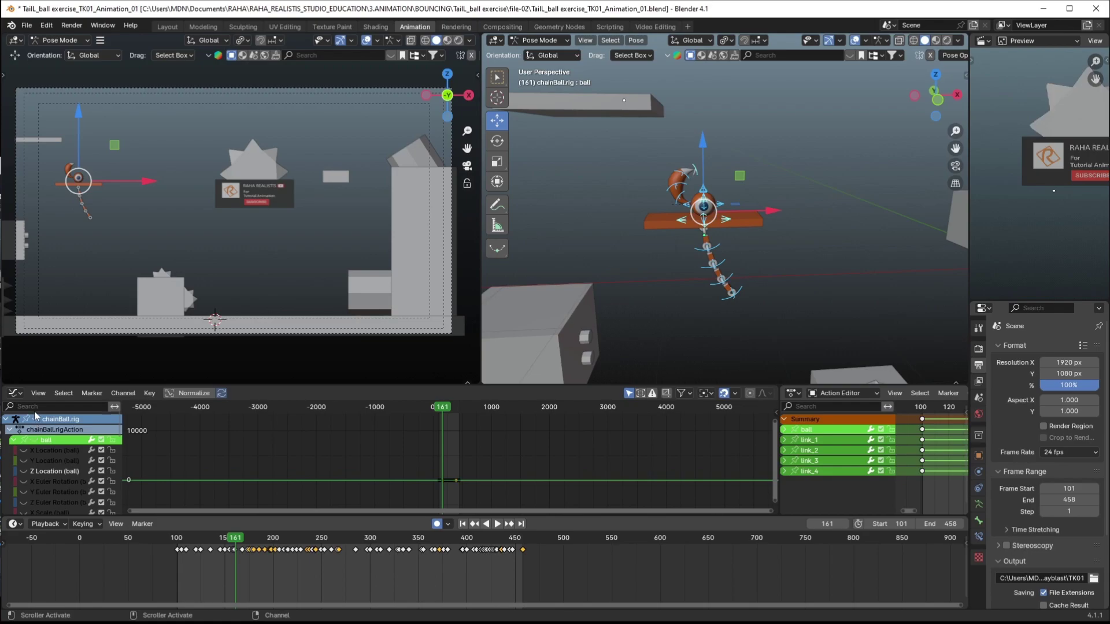
left_click(9, 430)
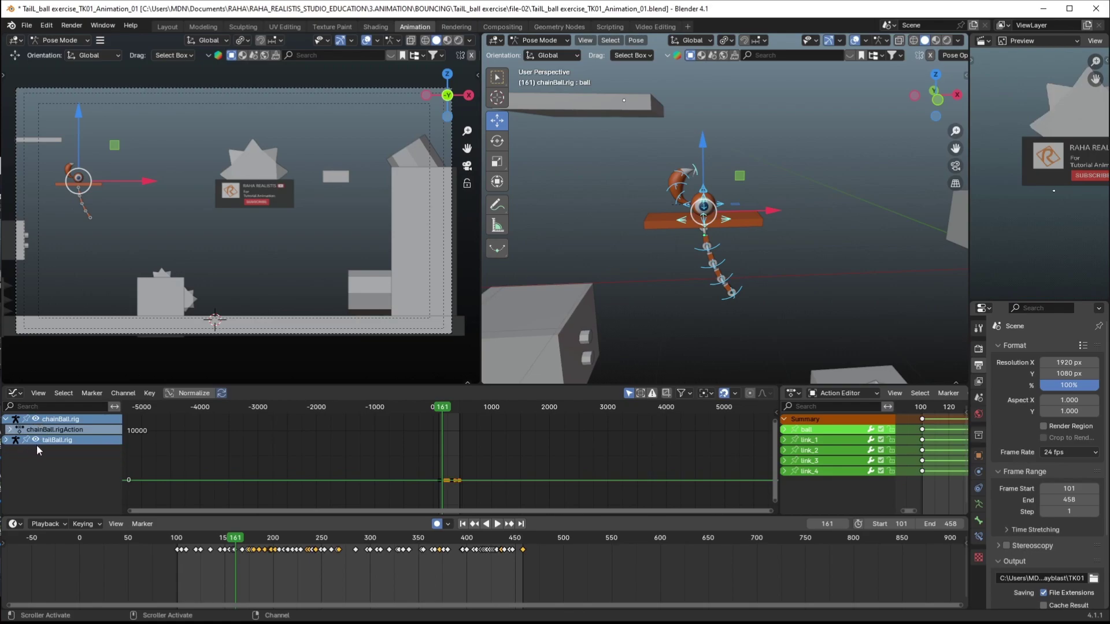
Select all keyframes of both rigs in the Graph Editor and set their interpolation to Bézier
middle_click_drag(491, 476, 464, 485, "ctrl")
left_click(463, 484)
key("a")
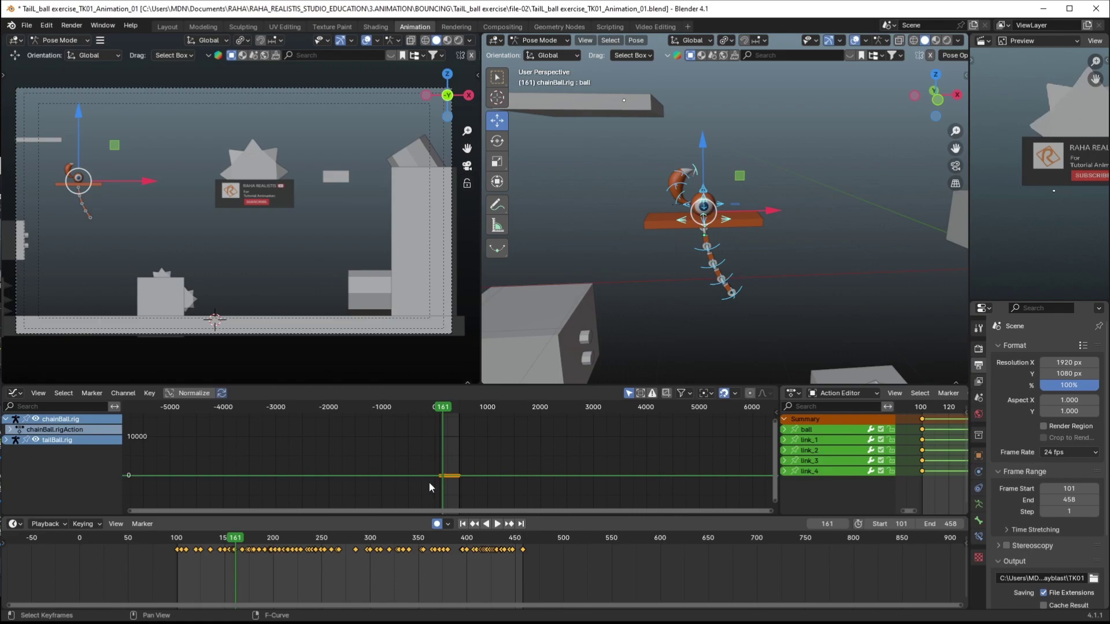
key("Home")
key("t")
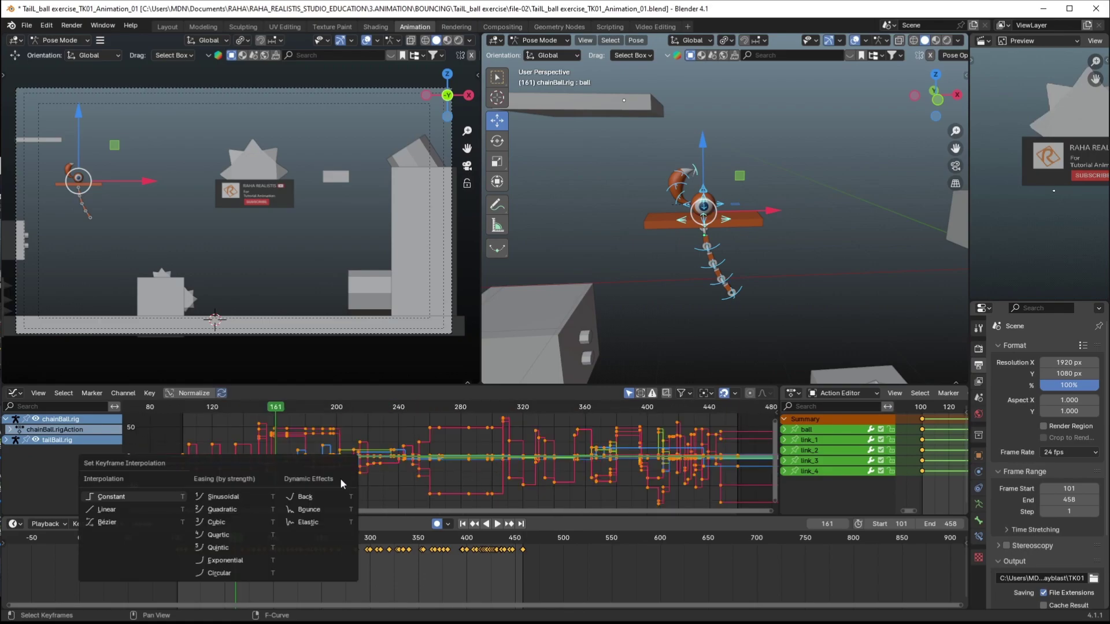
left_click(121, 523)
Play the interpolated animation from frame 101 to review the motion
middle_click_drag(308, 490, 566, 492, "ctrl")
middle_click_drag(437, 472, 425, 492, "ctrl")
left_click_drag(189, 538, 178, 538)
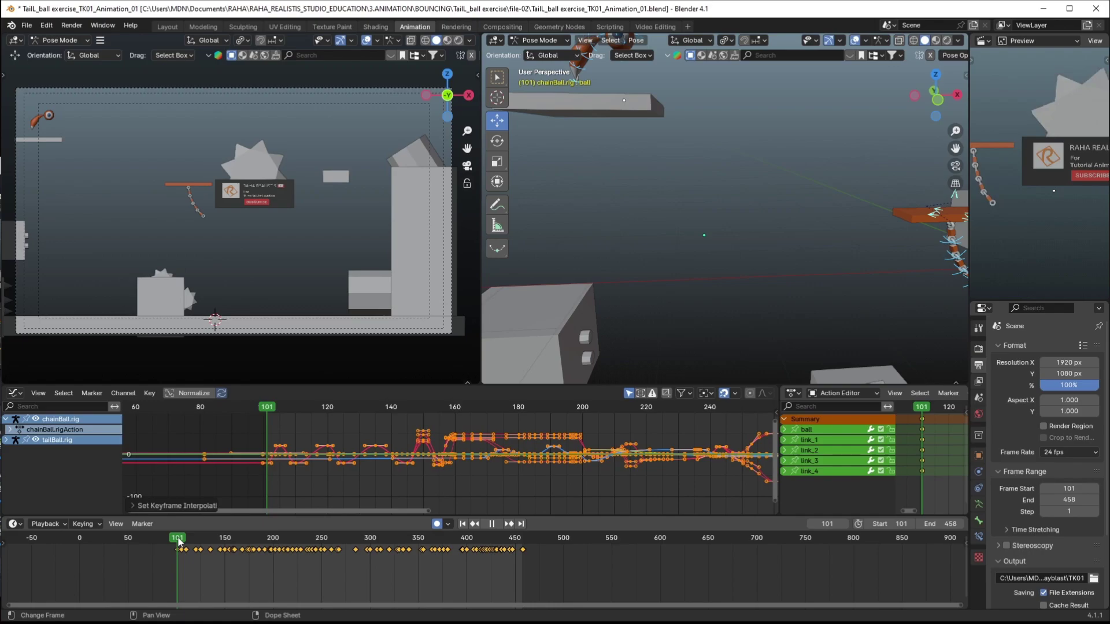
key("space")
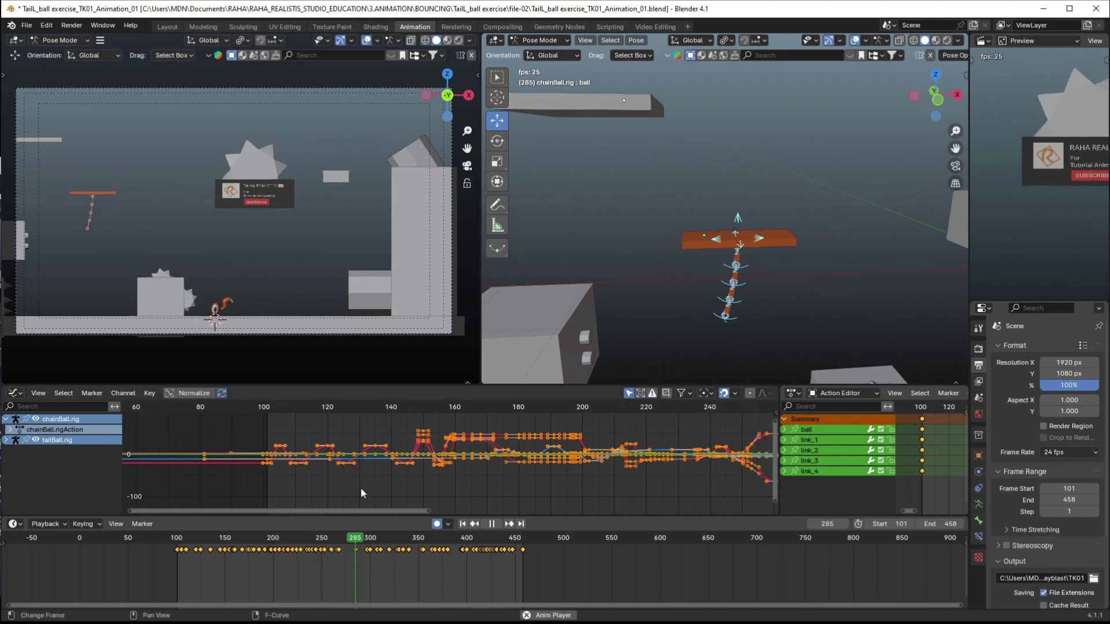
key("space")
Reapply Bézier interpolation to all selected keyframes and play the animation again from frame 101
key("t")
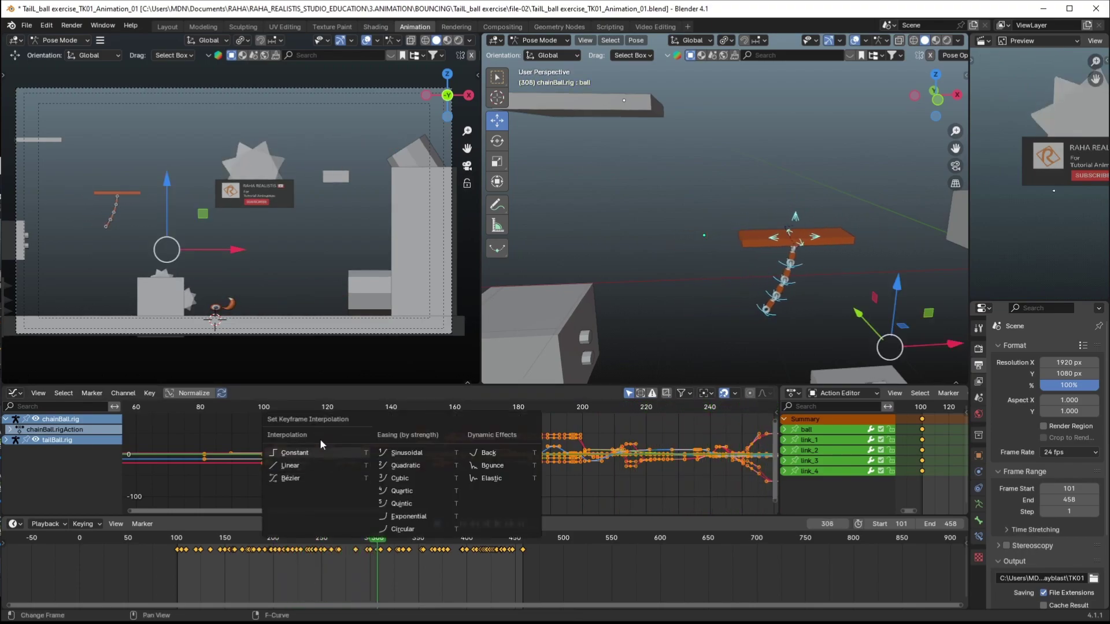
left_click(294, 480)
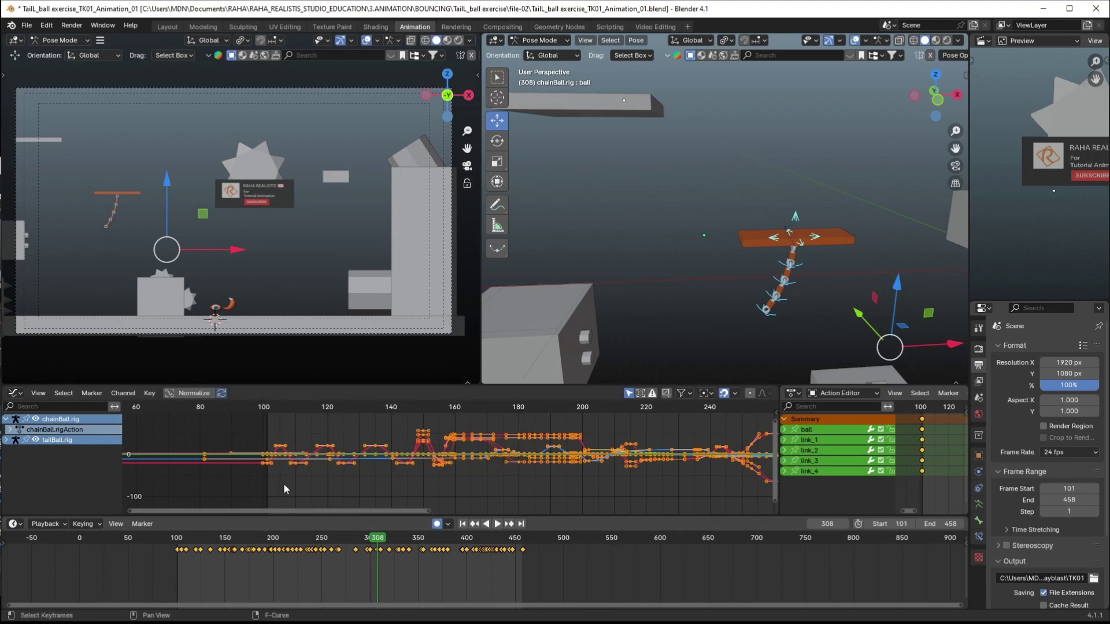
left_click(178, 540)
key("space")
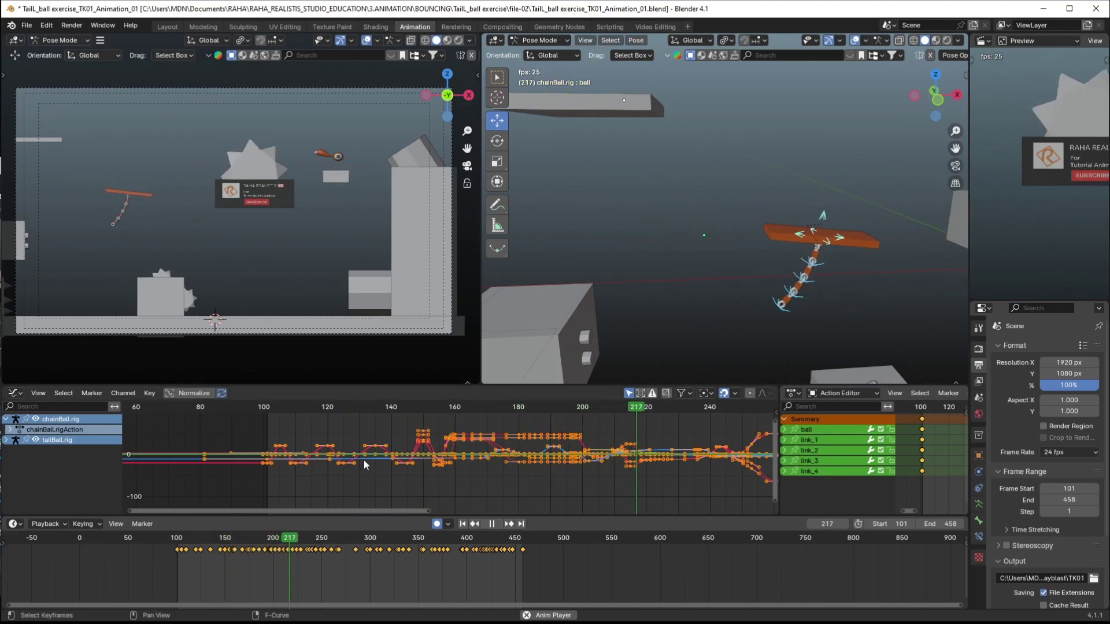
key("space")
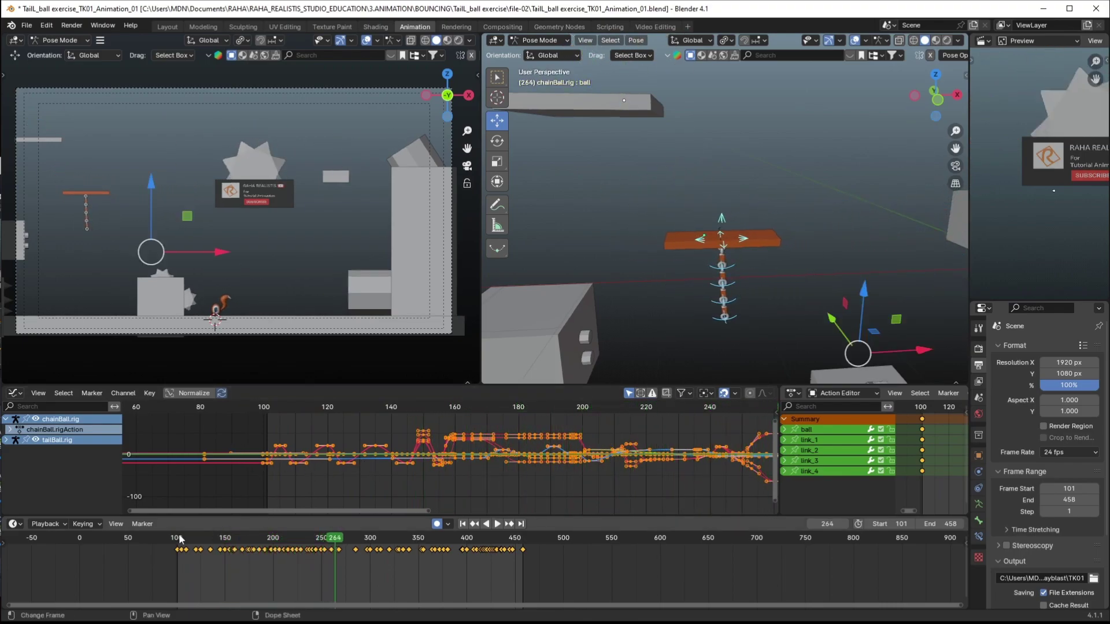
Deselect all keyframes and replay the opening of the animation from its start frame
left_click(573, 484)
scroll(574, 481, "down", 8)
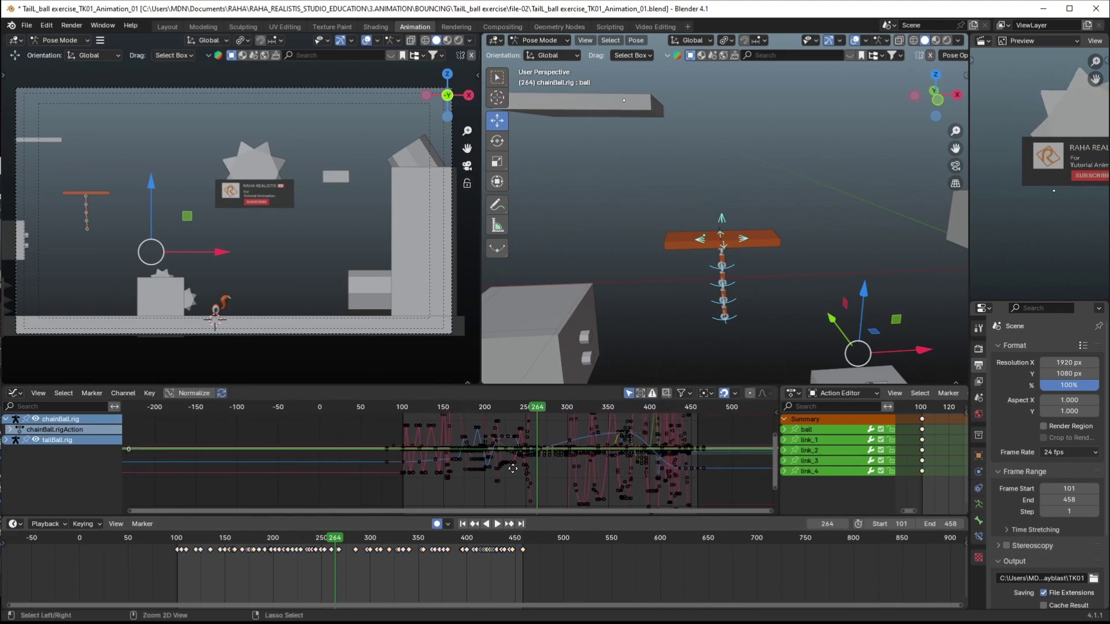
key("shift+Left")
key("space")
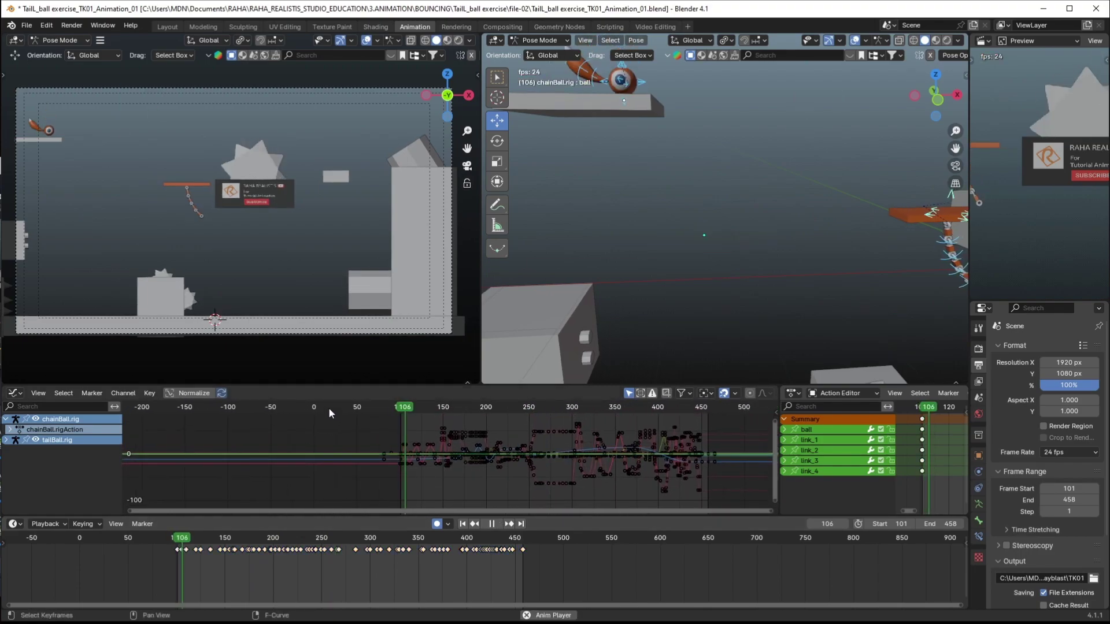
key("space")
Select only the main control bone of the chain rig's platform
middle_click_drag(737, 245, 660, 272, "shift")
left_click(751, 247)
middle_click_drag(267, 560, 276, 579, "ctrl")
middle_click_drag(276, 579, 442, 573)
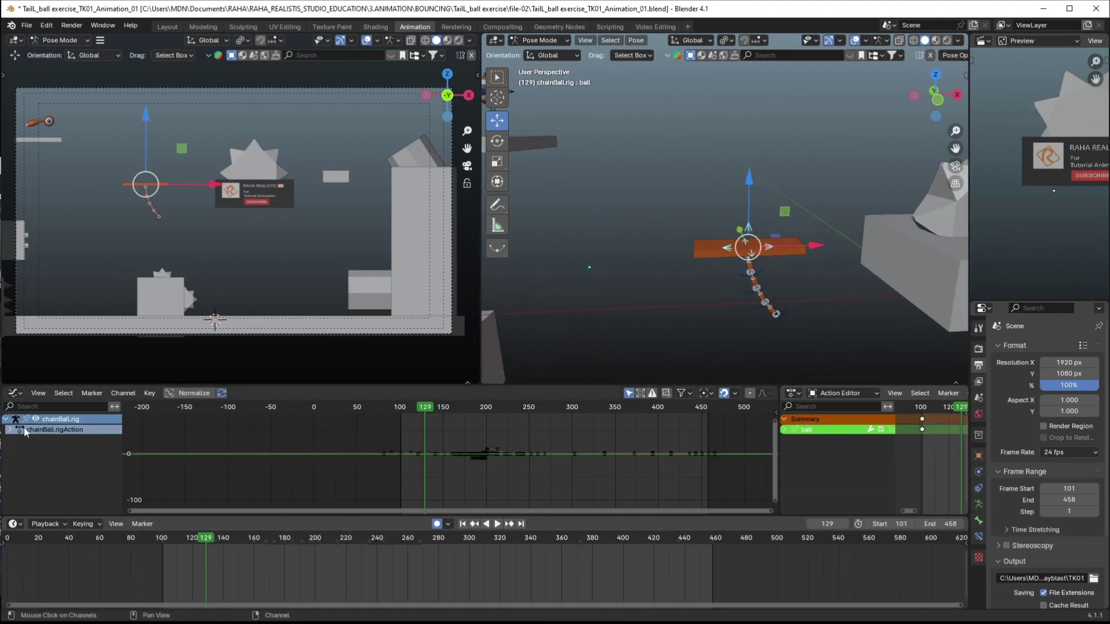
Expand the platform control's channels, hide all its curves and show only the X Location curve
left_click(10, 429)
left_click(35, 419)
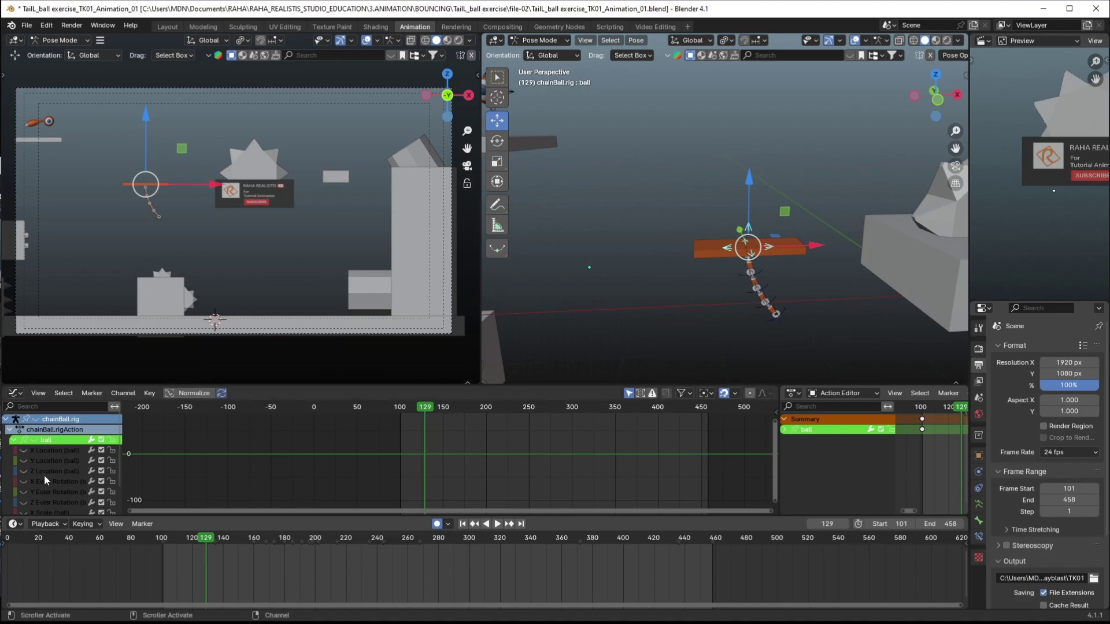
left_click(23, 451)
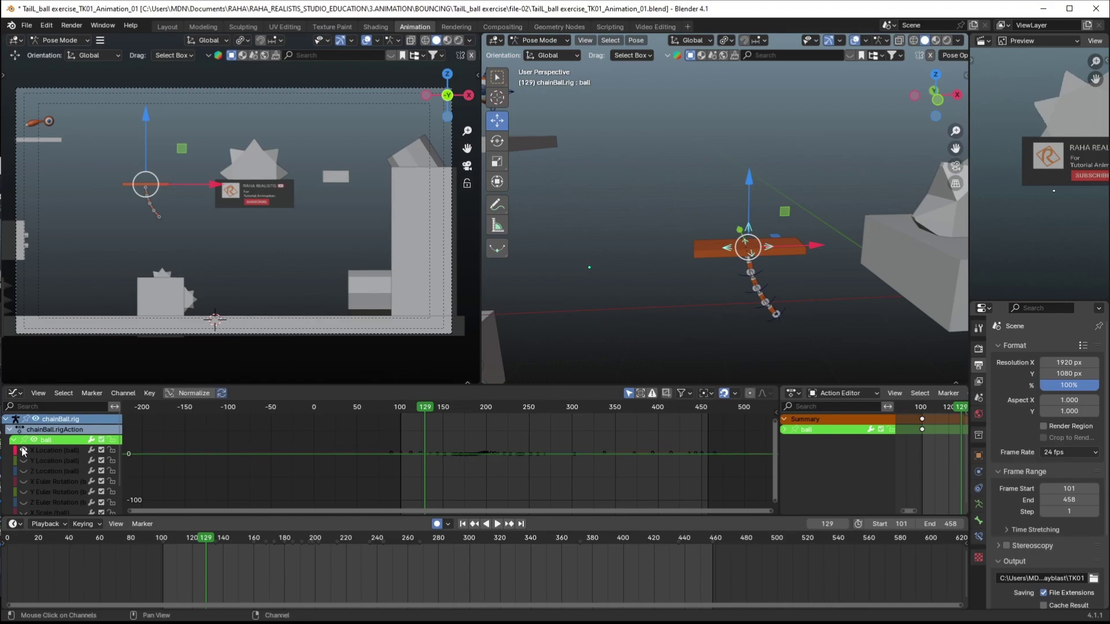
middle_click_drag(413, 473, 452, 432, "ctrl")
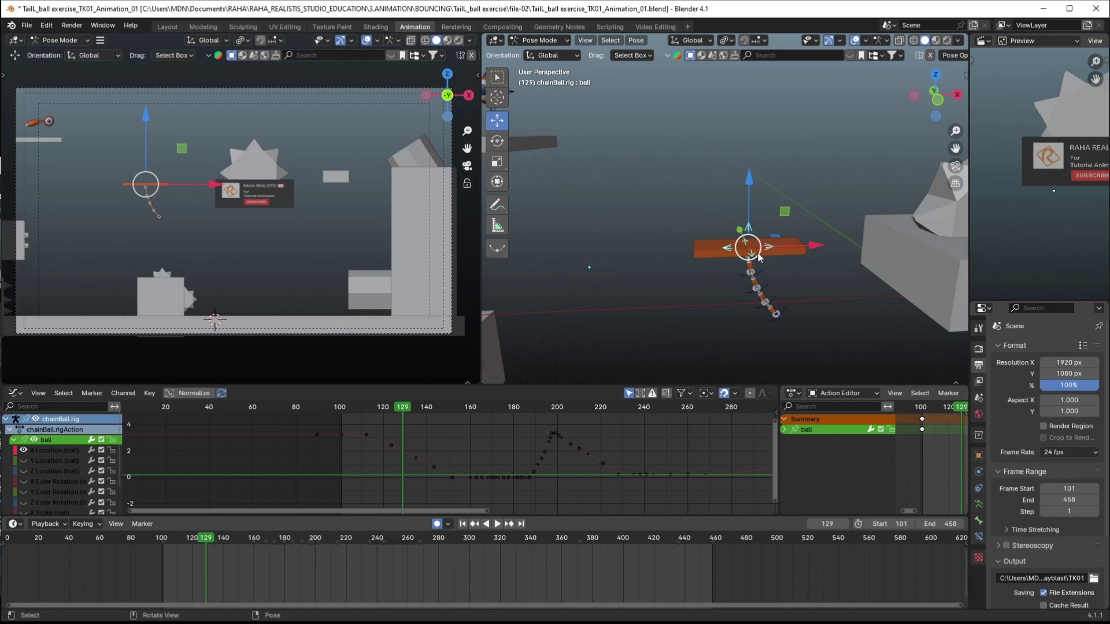
Replay the opening from frame 101 twice to examine how the platform moves towards the tail ball
middle_click_drag(193, 549, 397, 589, "ctrl")
middle_click_drag(240, 584, 505, 588)
middle_click_drag(254, 563, 366, 560)
left_click(228, 545)
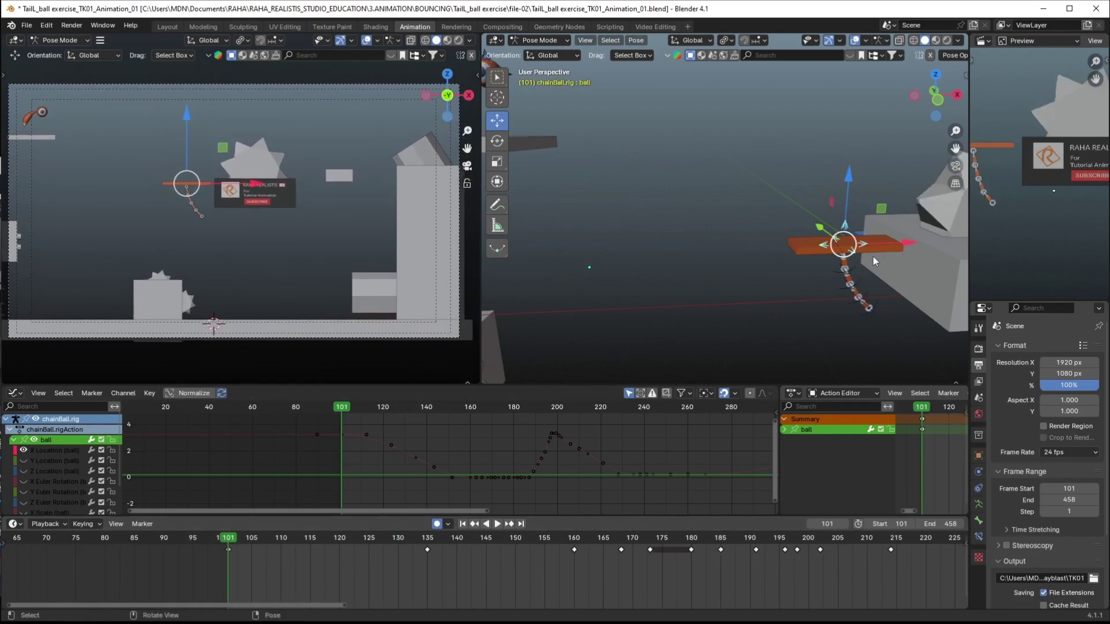
key("space")
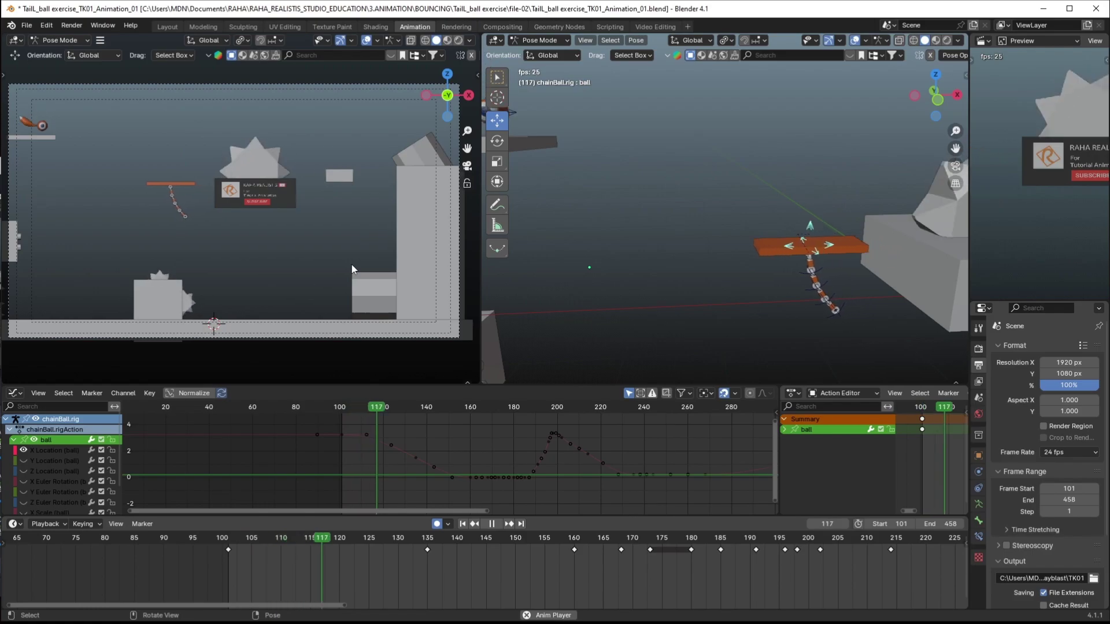
key("space")
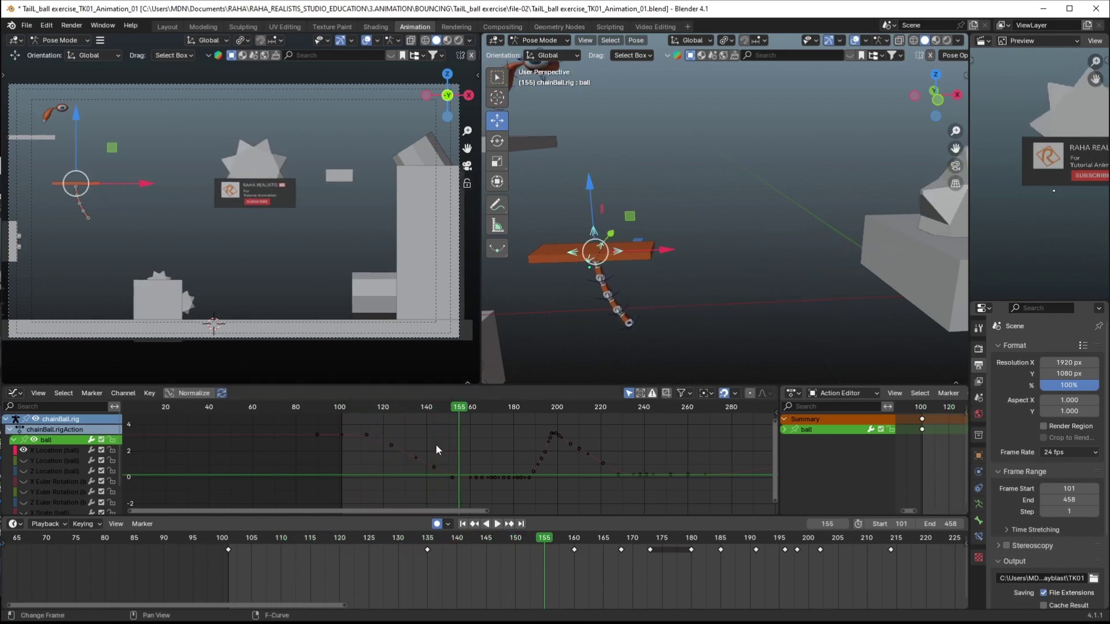
left_click(234, 539)
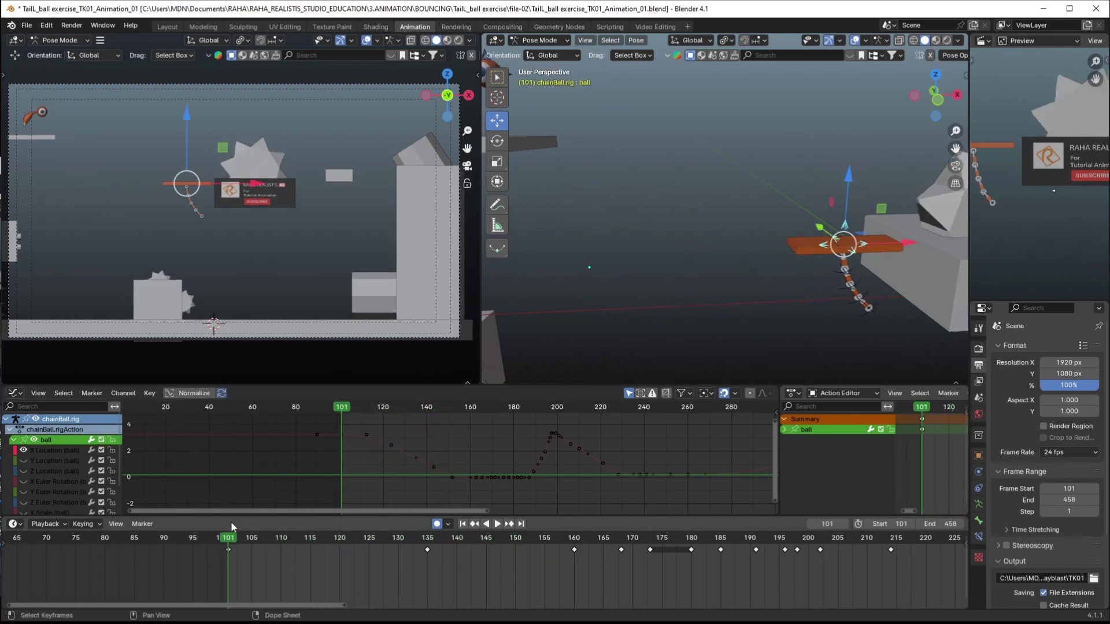
key("space")
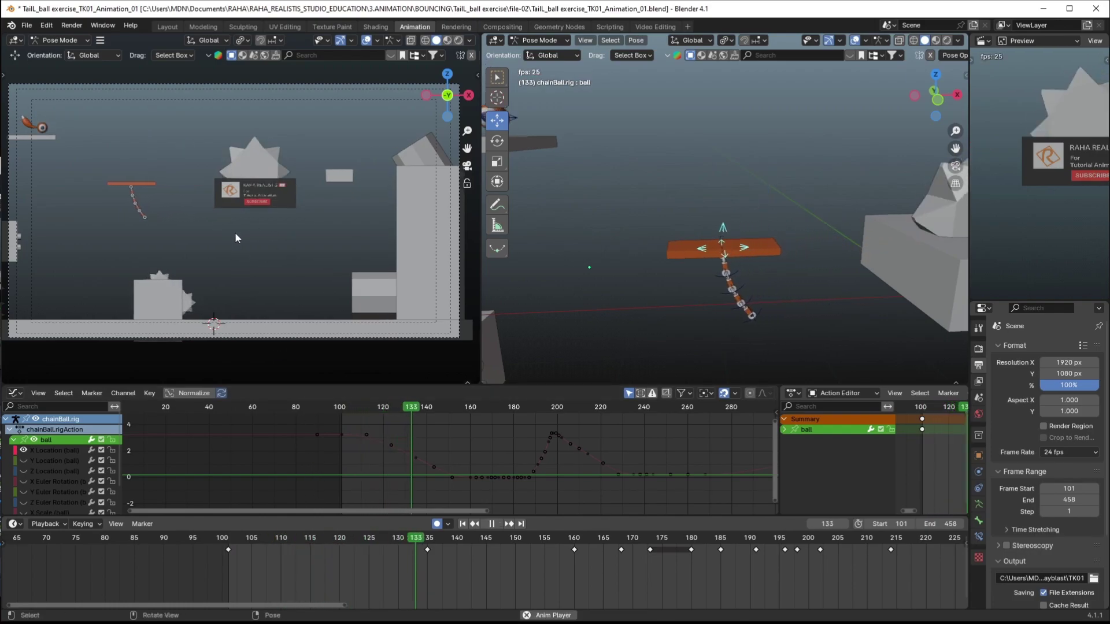
key("space")
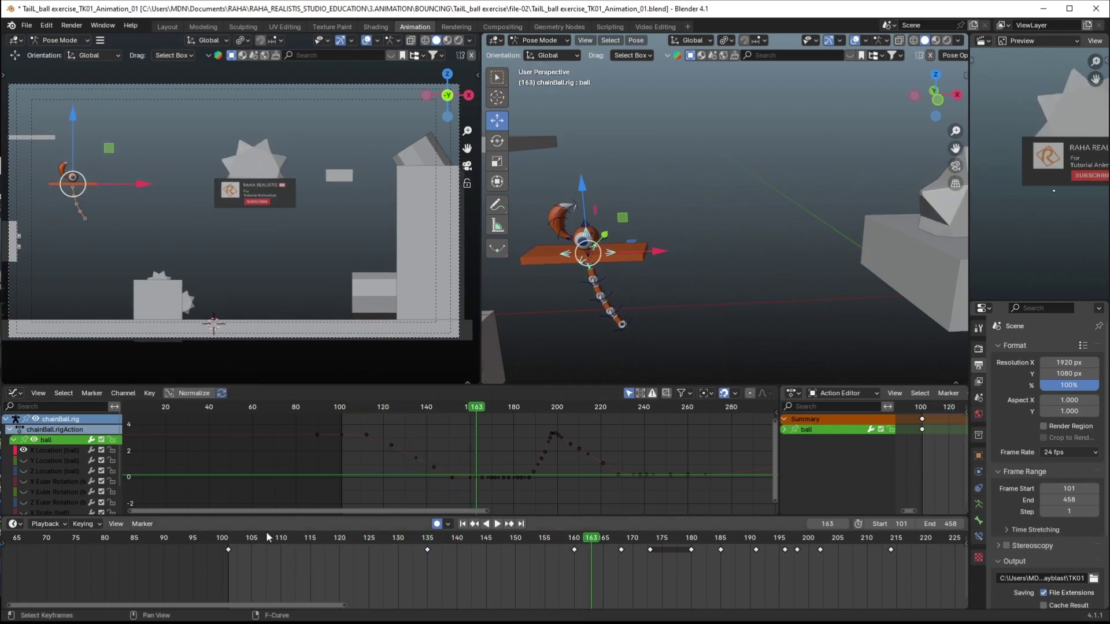
Move the platform control along negative X at frame 101 to an X Location of about 2 and check the playback
left_click(229, 547)
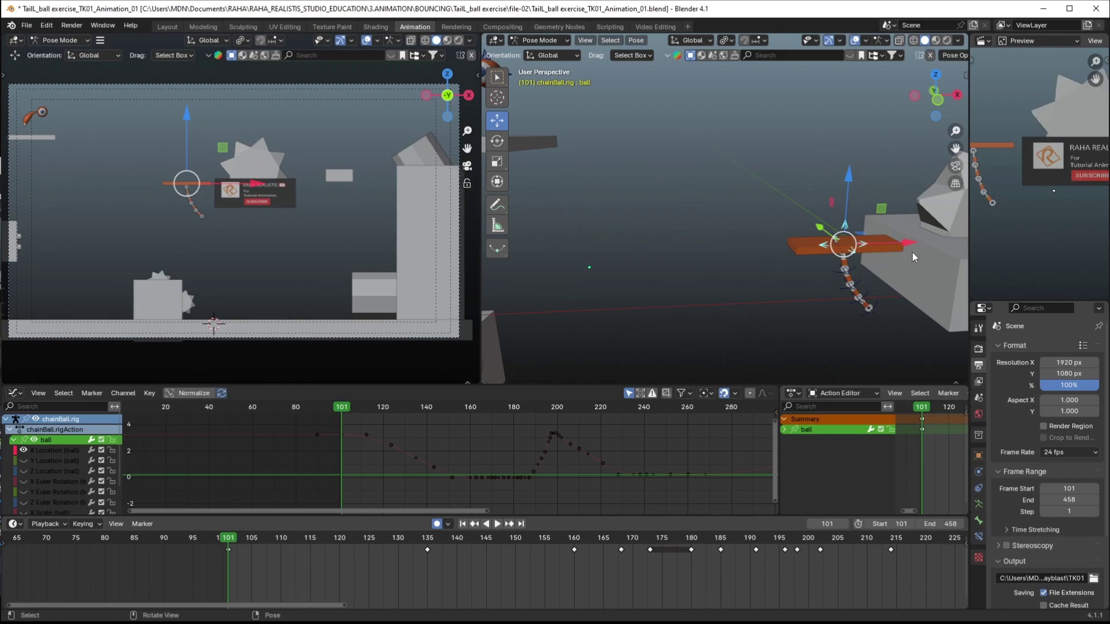
left_click_drag(904, 245, 800, 249)
key("space")
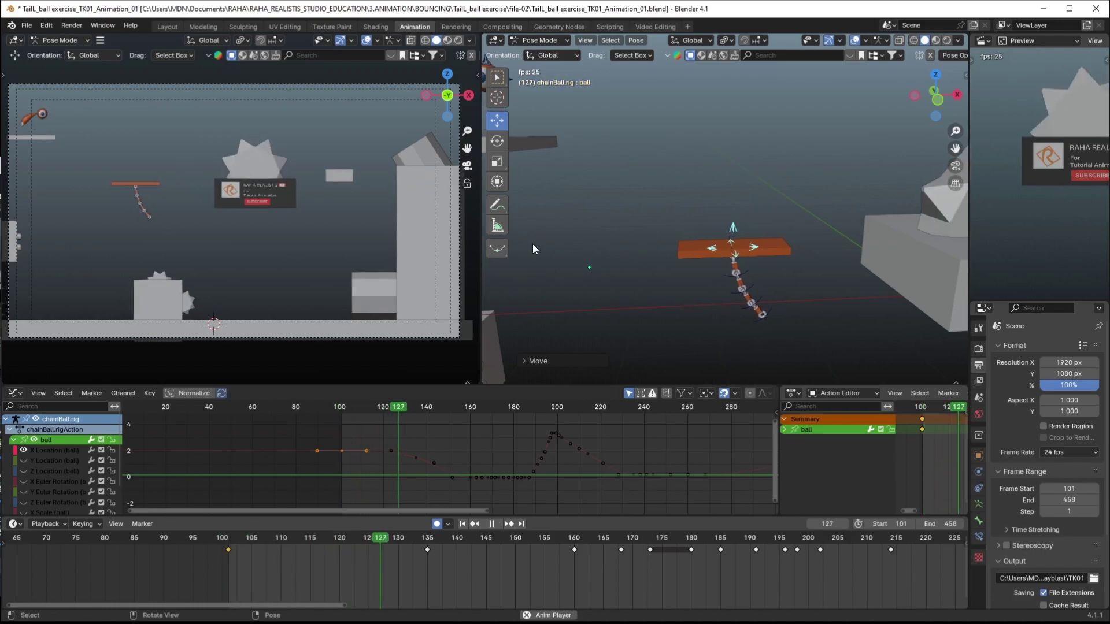
key("space")
Delete the platform's X Location keyframe at frame 135 after checking the motion around it
left_click(342, 451)
mouse_move(383, 453)
middle_mouse_down("ctrl")
mouse_move(393, 420)
mouse_move(387, 436)
middle_mouse_up("ctrl")
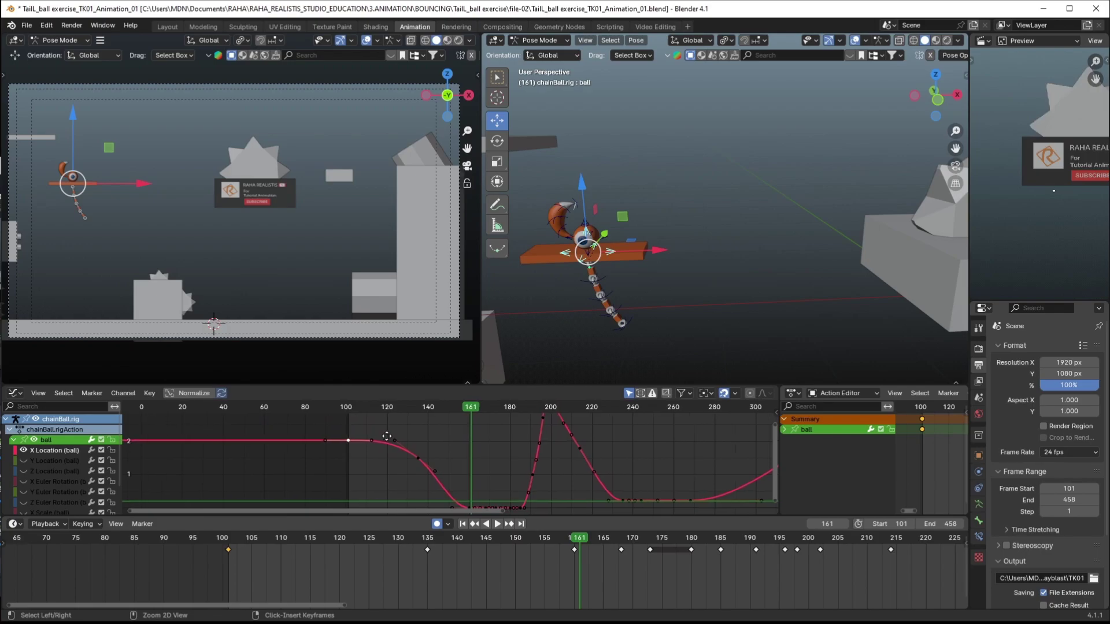
left_click(310, 542)
key("space")
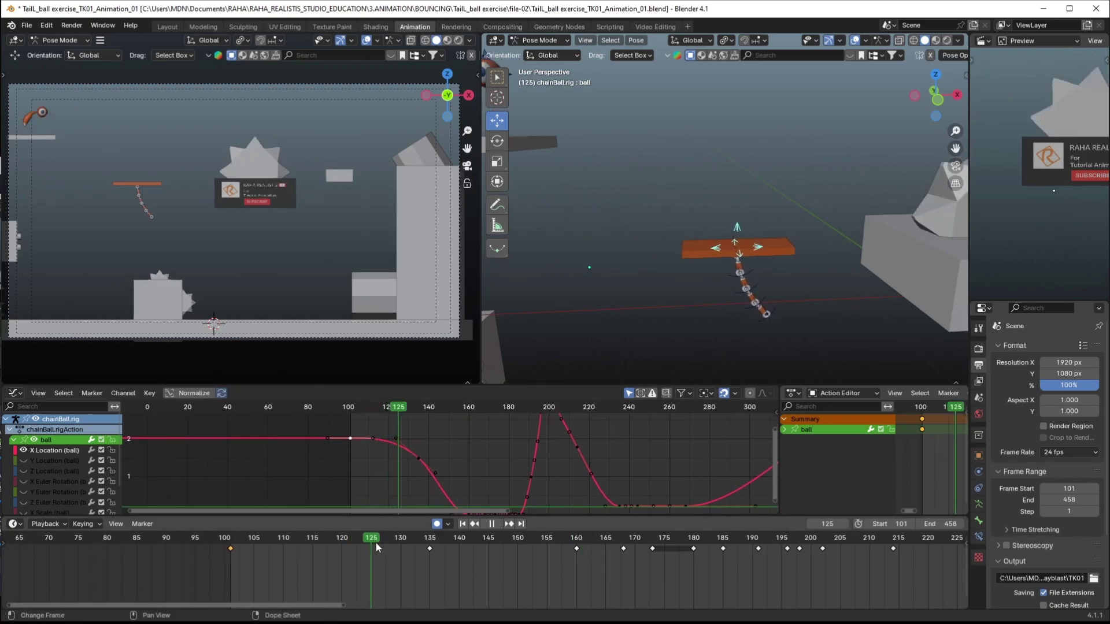
key("space")
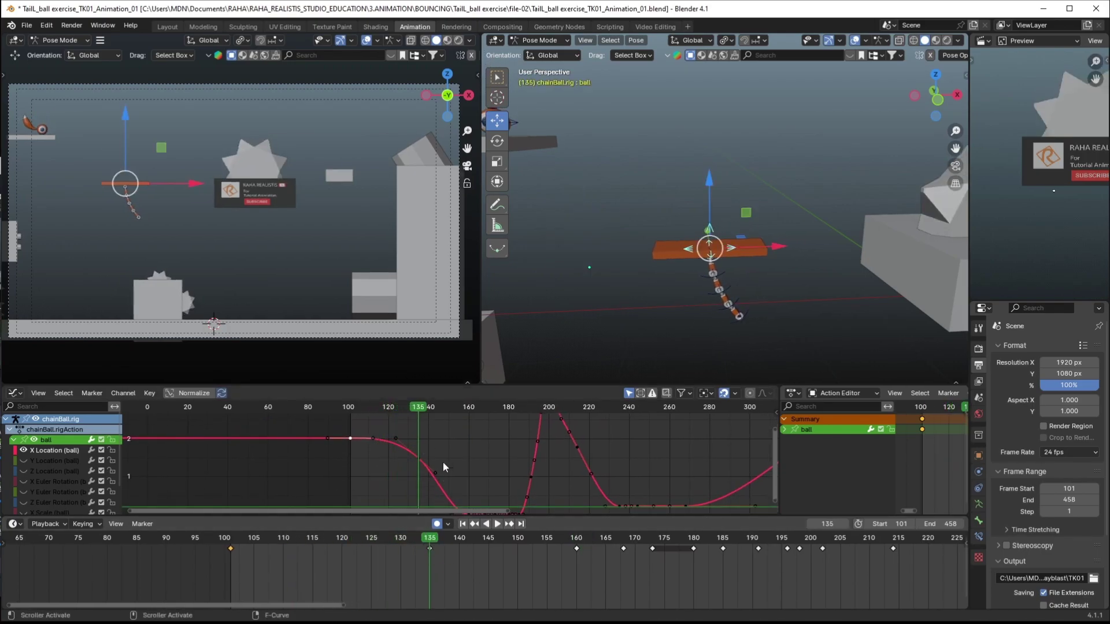
middle_click_drag(440, 452, 415, 449)
left_click_drag(404, 438, 388, 467)
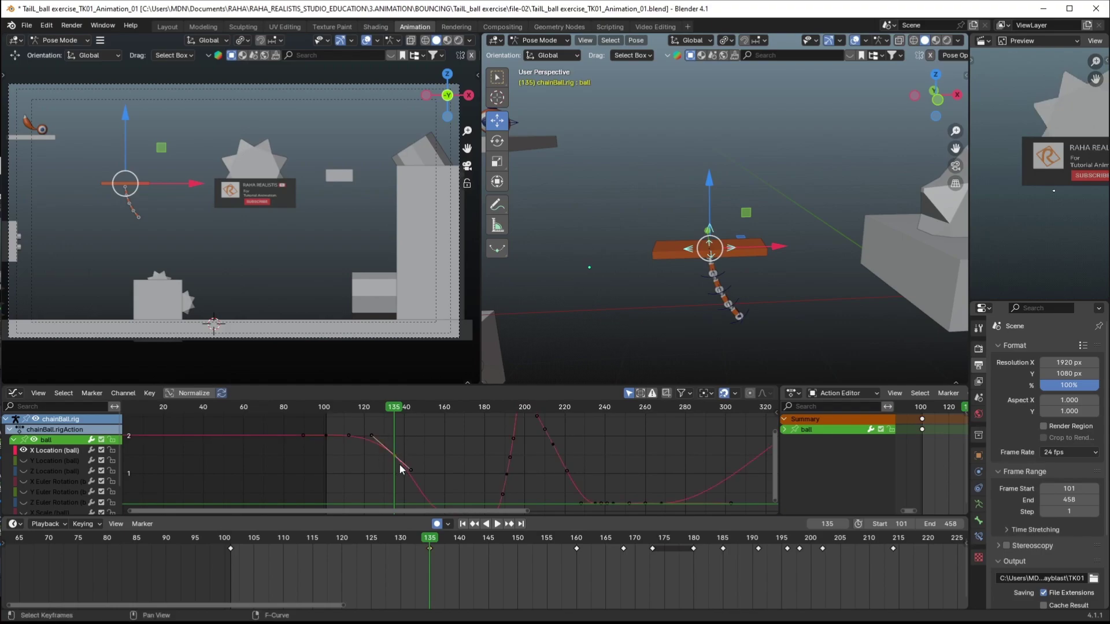
key("Delete")
Replay the platform's move twice from frame 101 to judge its start with the simplified curve
left_click(233, 542)
key("space")
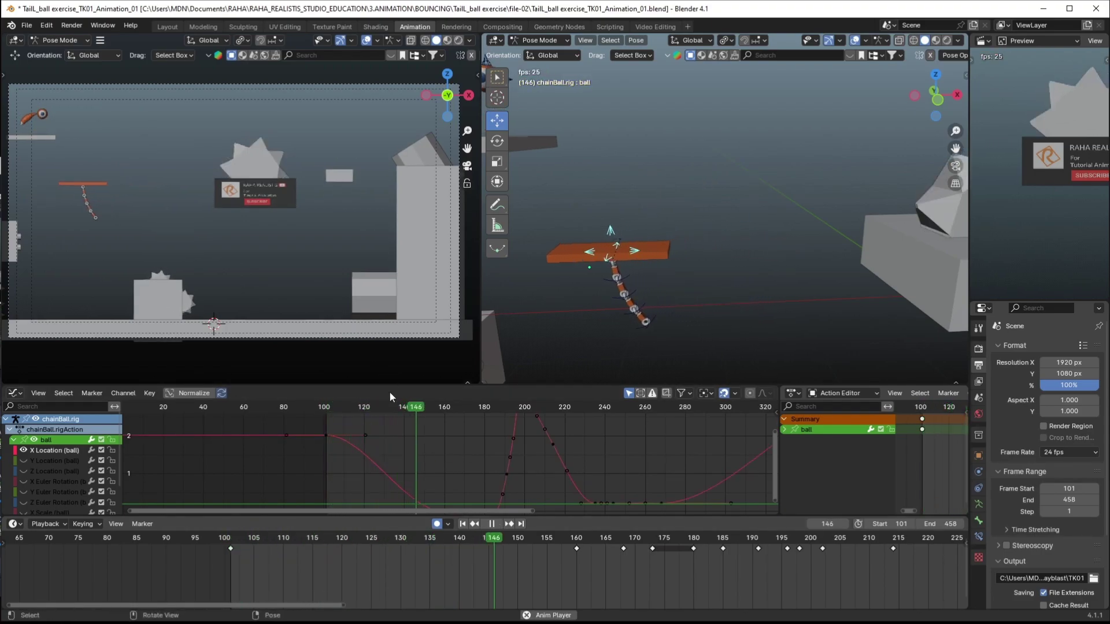
key("space")
left_click(230, 539)
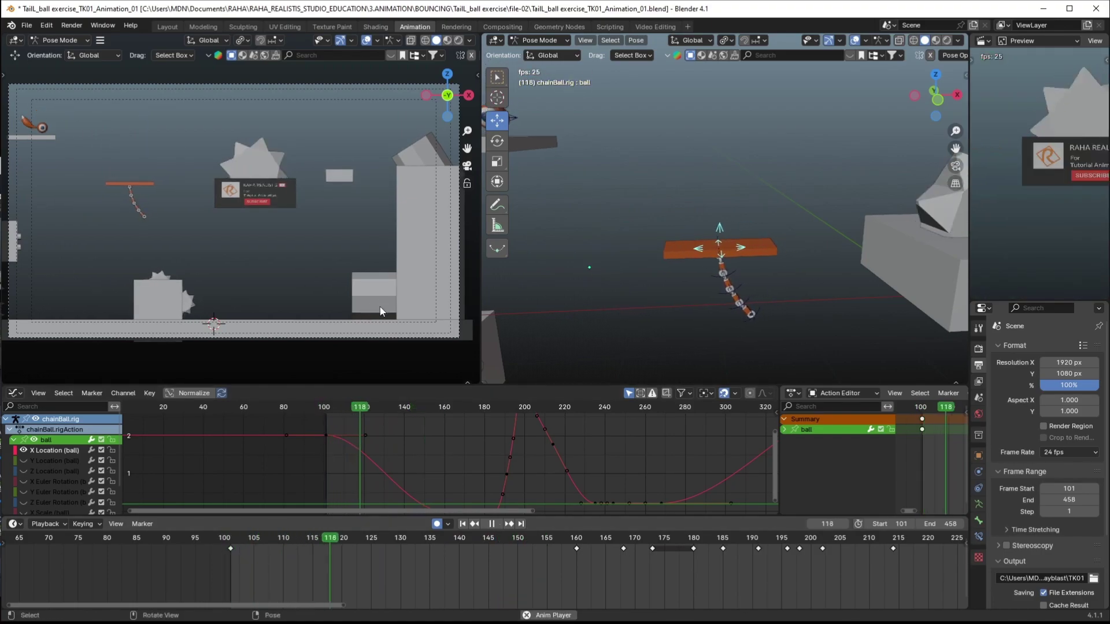
key("space")
Set the X Location keyframe at frame 101 to Bézier interpolation with Vector handles
left_click(340, 463)
left_click(324, 436)
left_click_drag(399, 454, 307, 422)
key("t")
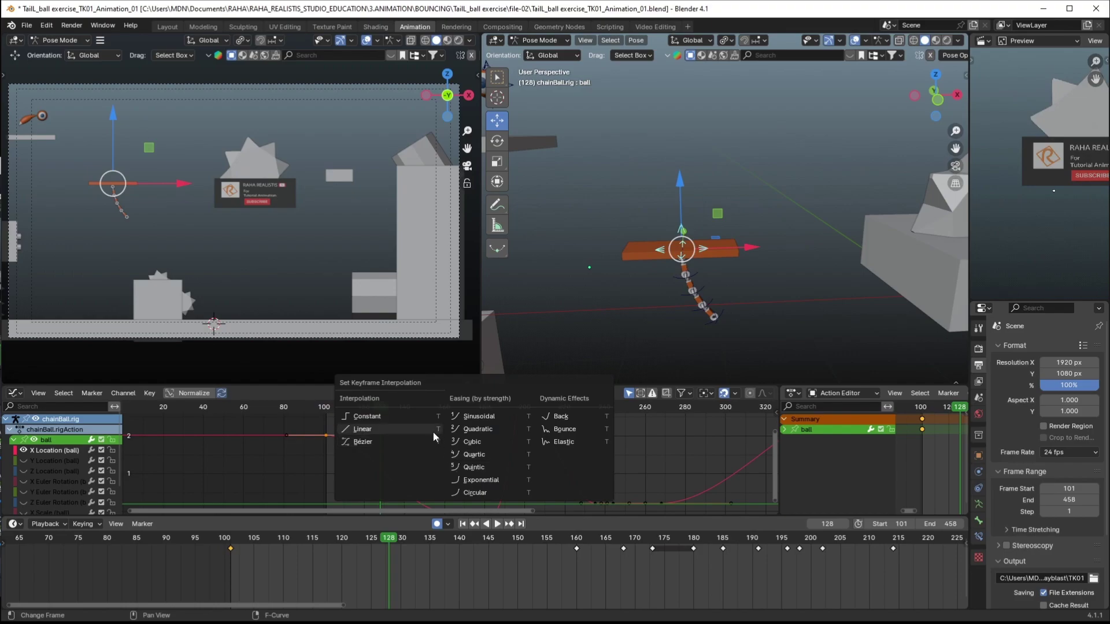
left_click(386, 448)
left_click_drag(377, 442, 359, 426)
key("v")
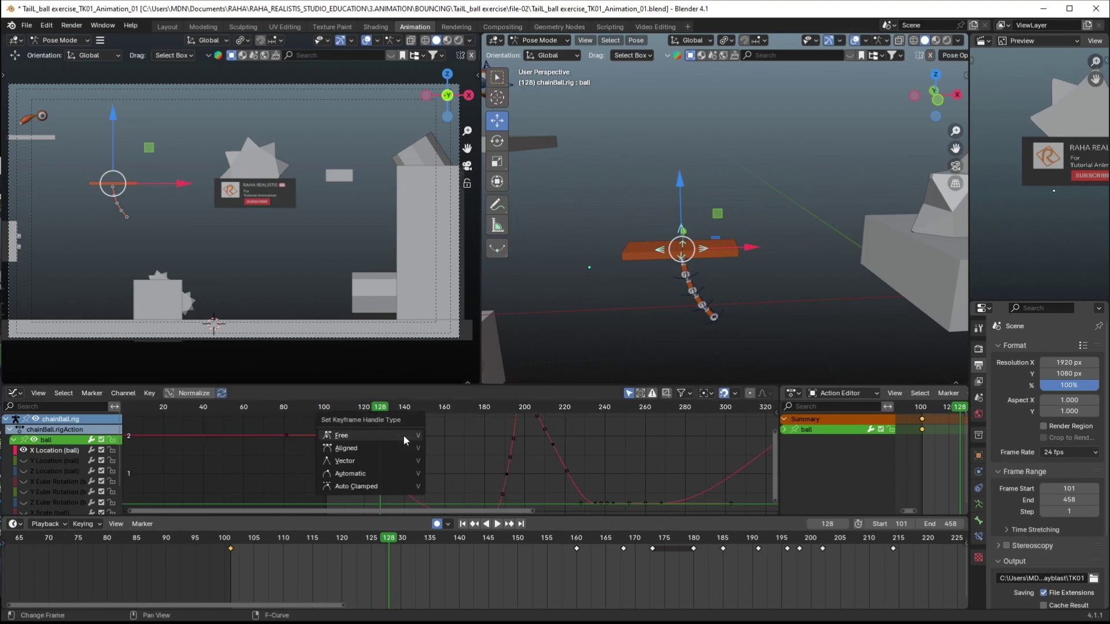
left_click(370, 461)
Reposition the outgoing handle of the frame 101 X Location keyframe and replay the platform's move from frame 101
middle_click_drag(404, 471, 375, 464)
left_click(377, 455)
key("g")
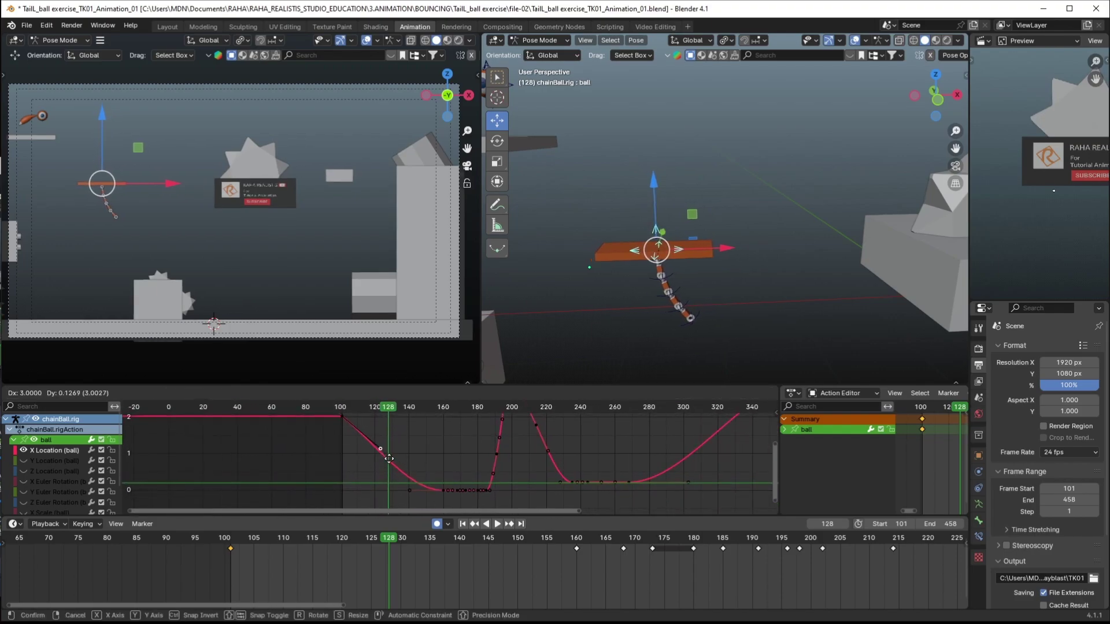
left_click(389, 463)
left_click(232, 546)
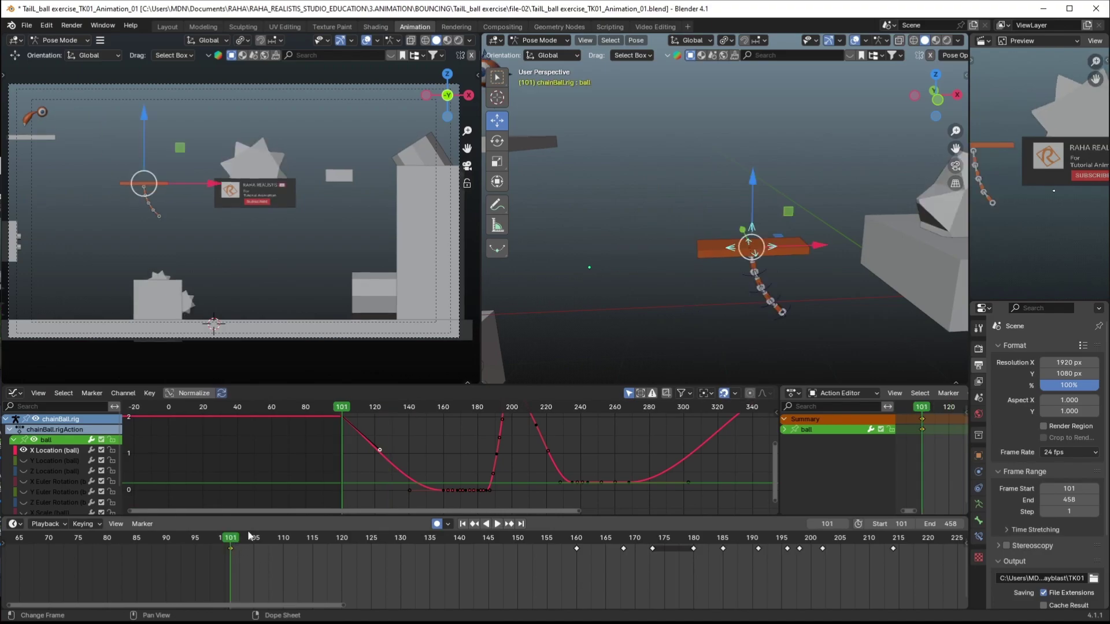
key("space")
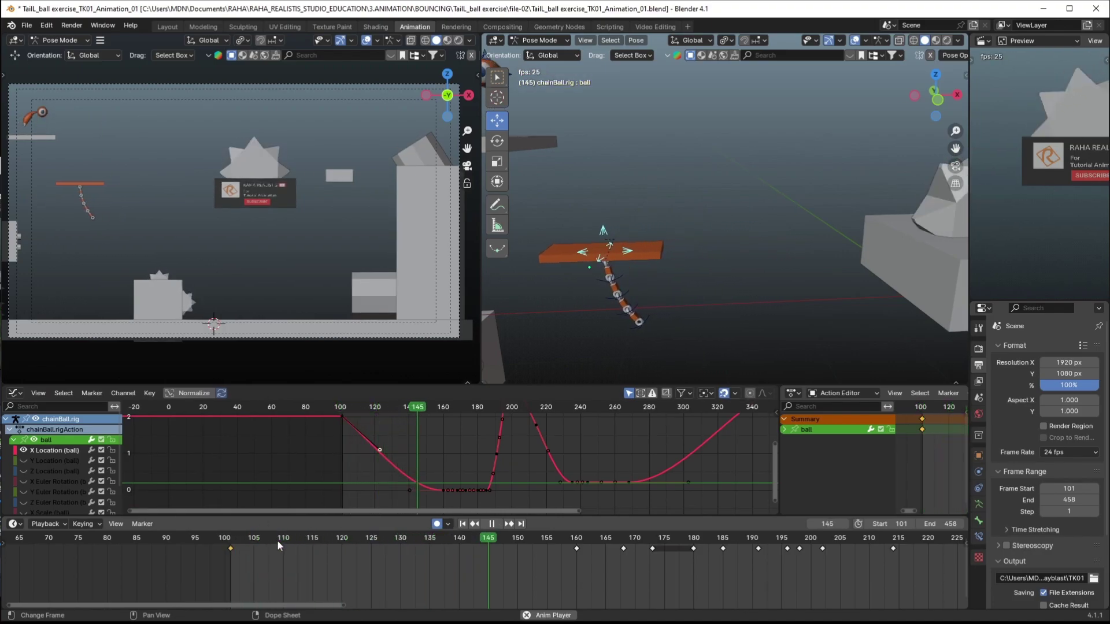
key("space")
Scrub to the landing at frame 160 and set that X Location keyframe's handles to Auto Clamped
left_click_drag(380, 538, 575, 535)
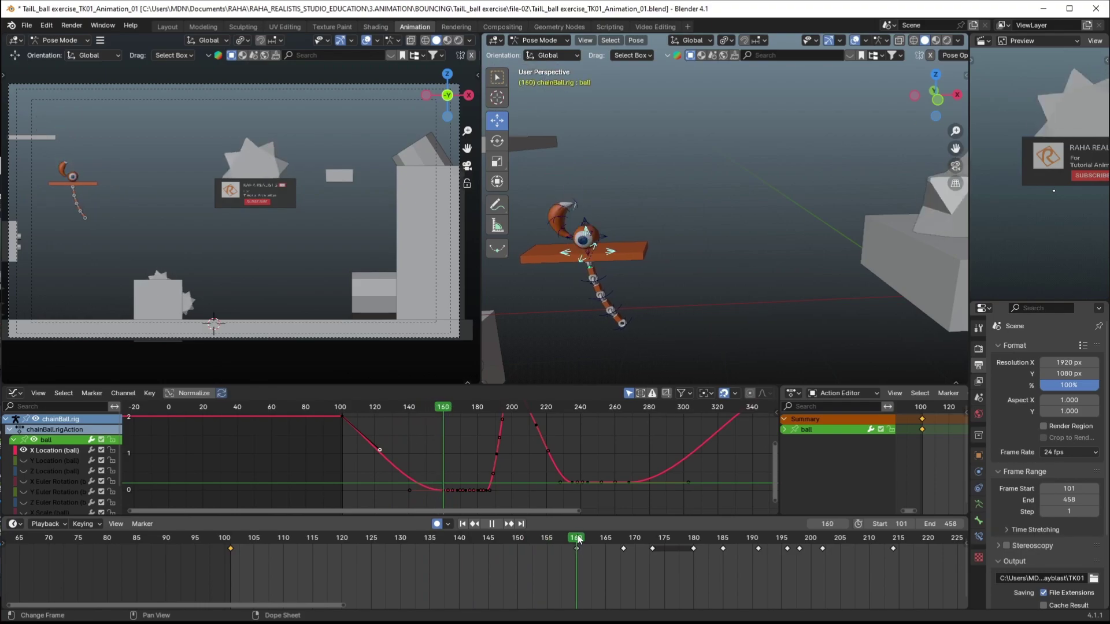
left_click(530, 539)
left_click_drag(530, 538, 576, 539)
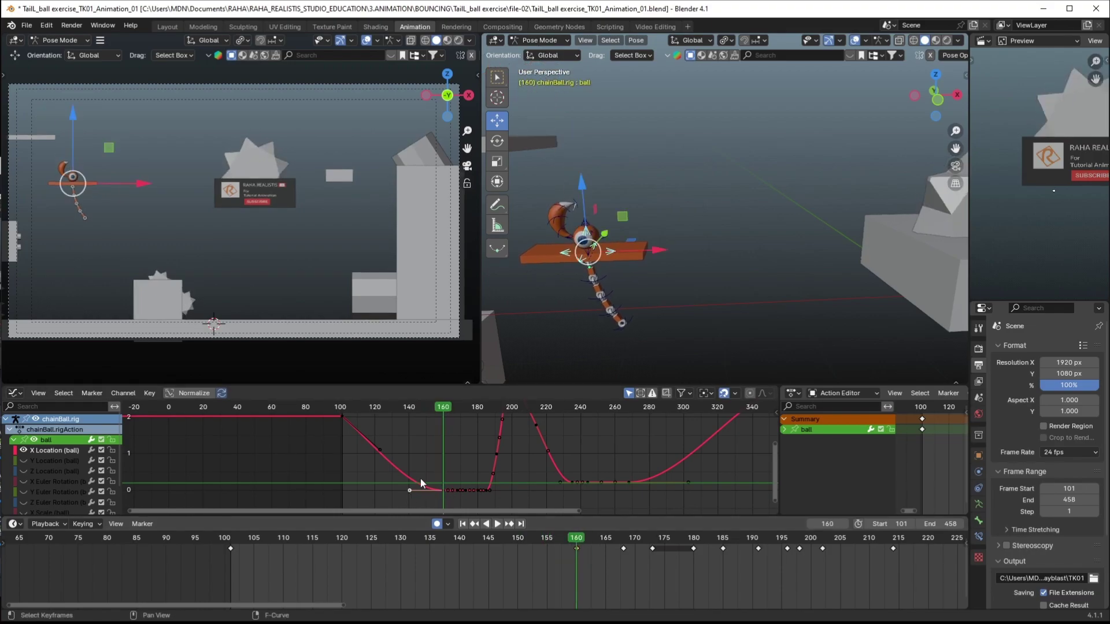
key("v")
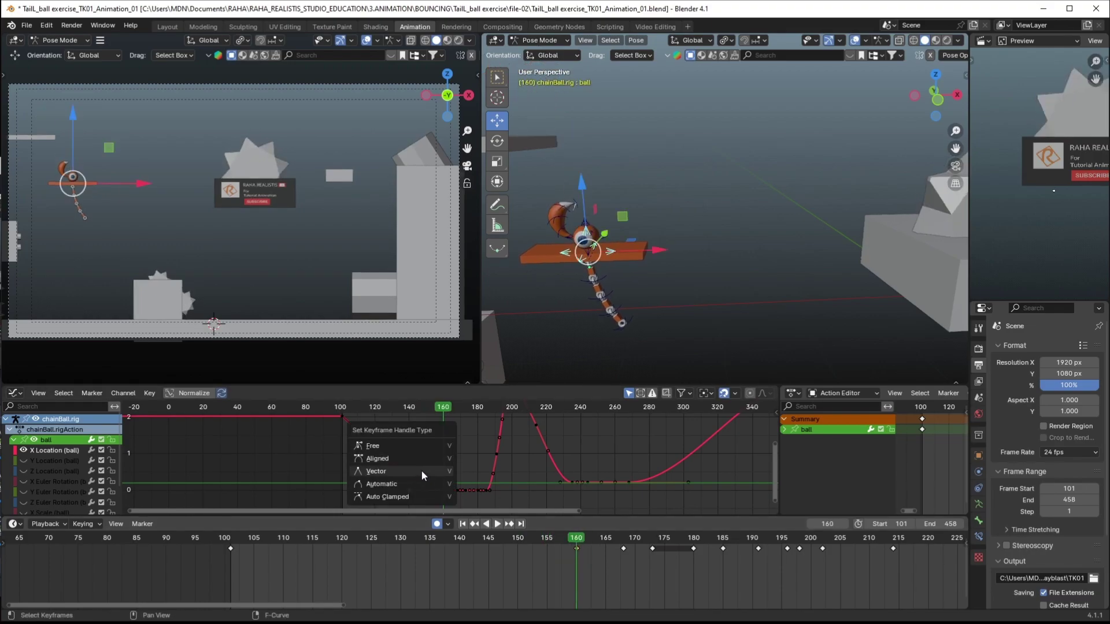
left_click(422, 492)
scroll(423, 492, "up", 5)
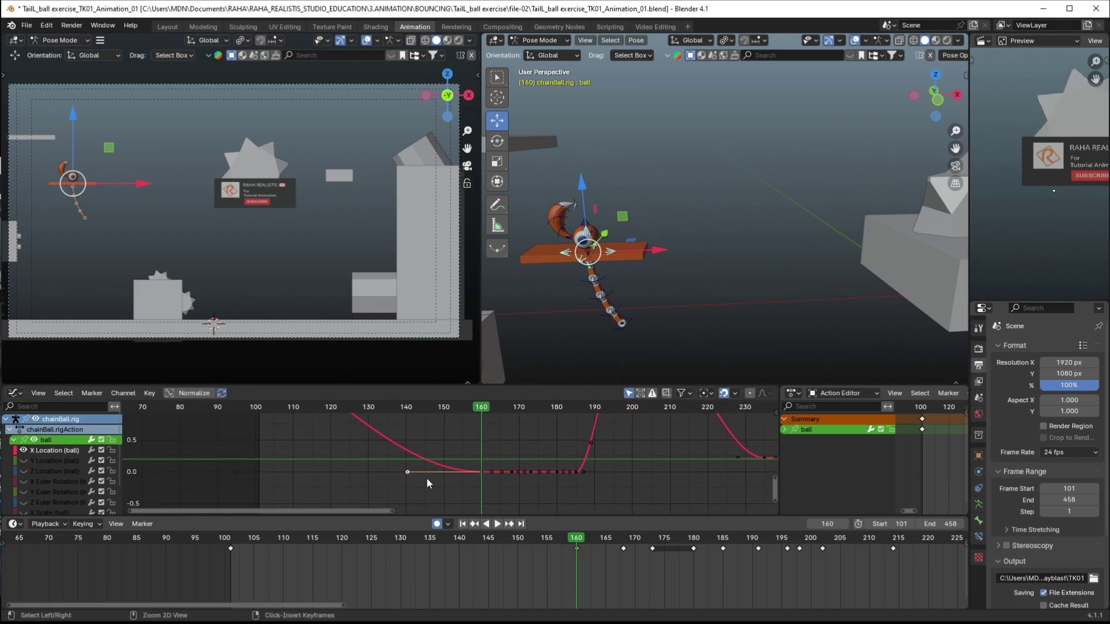
Raise the X Location keyframe at frame 160 by about 0.15 so the platform keeps drifting through the landing
left_click(536, 539)
key("space")
left_click_drag(536, 539, 576, 543)
key("space")
key("g")
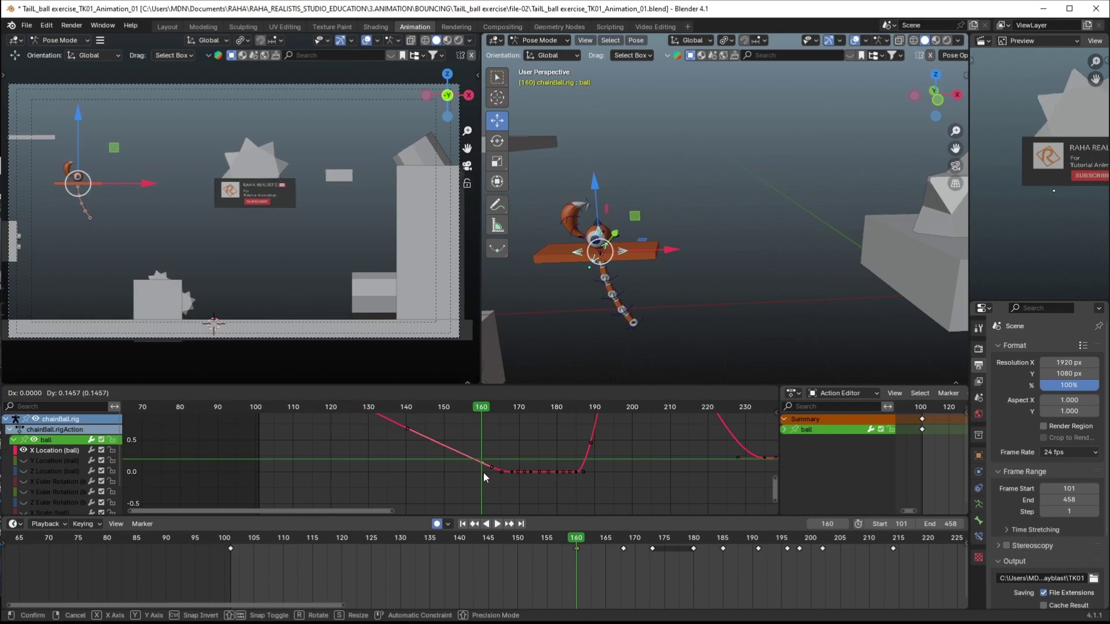
left_click(483, 471)
Replay the animation from frame 101 to examine the platform's speed into the landing, and return to frame 101
left_click_drag(525, 537, 234, 549)
key("space")
key("space")
middle_click_drag(474, 460, 422, 469)
key("space")
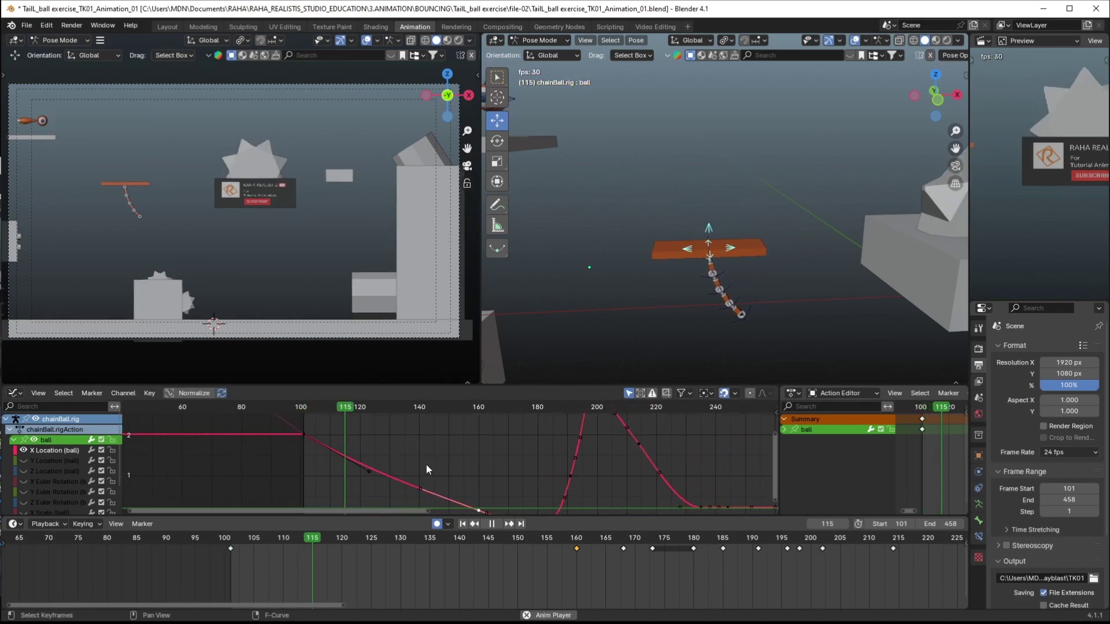
key("shift+Left")
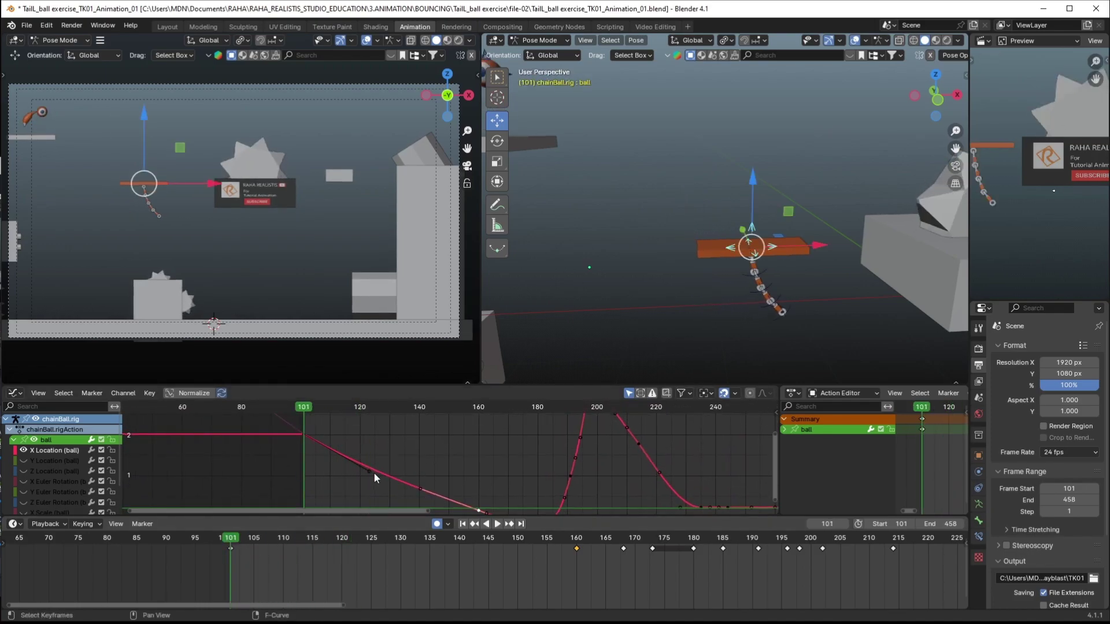
Raise the outgoing handle of the frame 101 keyframe to straighten the X Location curve, and check playback around frame 160
key("g")
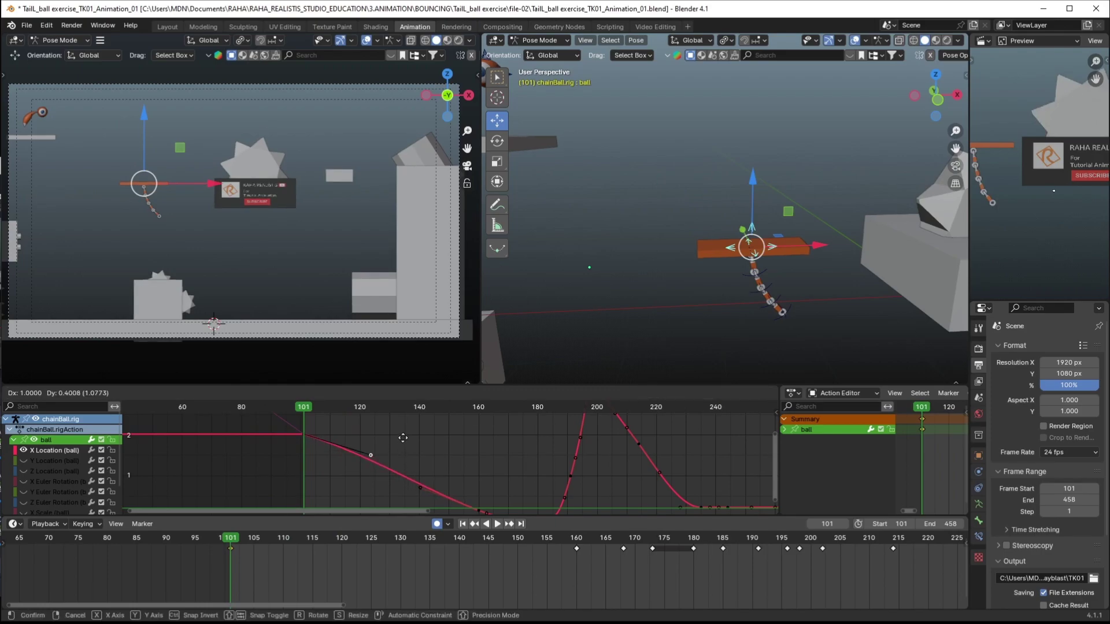
left_click(404, 451)
middle_click_drag(426, 462, 385, 423)
left_click_drag(535, 539, 574, 539)
key("space")
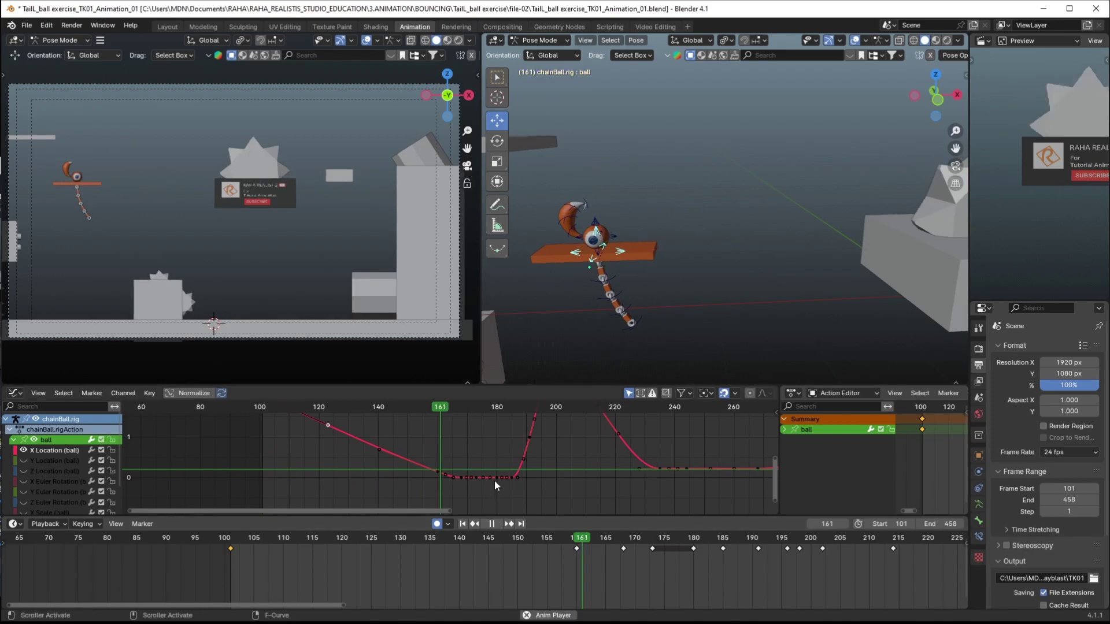
key("space")
Examine the X Location curve around the landing and replay the animation from frame 101
mouse_move(465, 484)
middle_mouse_down("ctrl")
mouse_move(431, 486)
mouse_move(480, 473)
mouse_move(482, 490)
middle_mouse_up("ctrl")
left_click_drag(595, 538, 232, 542)
middle_click_drag(362, 467, 478, 516)
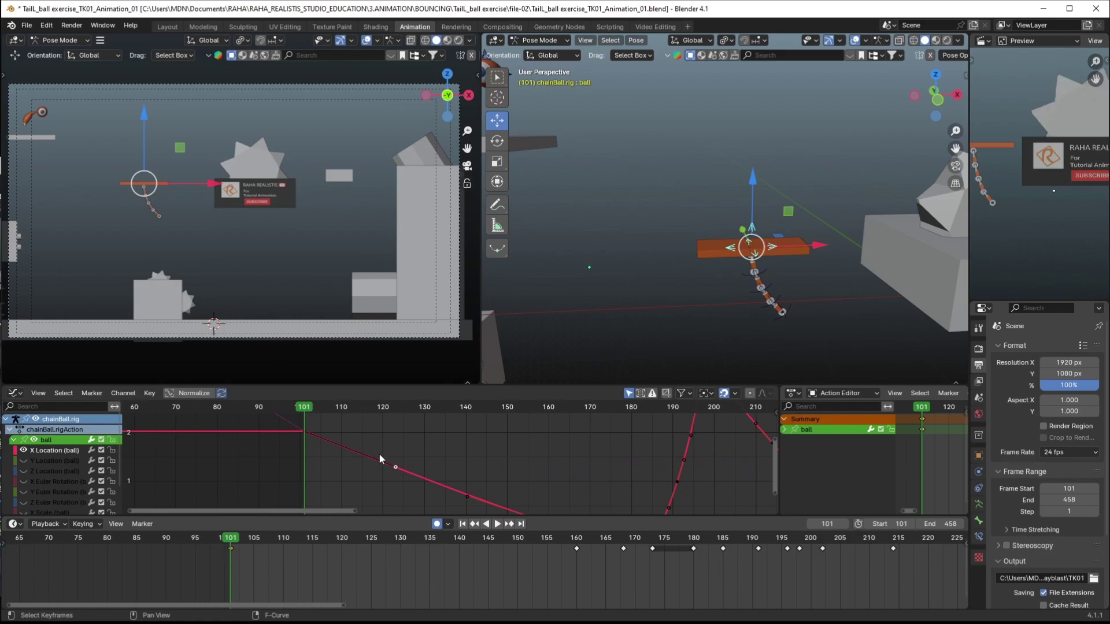
key("space")
key("space")
left_click(236, 558)
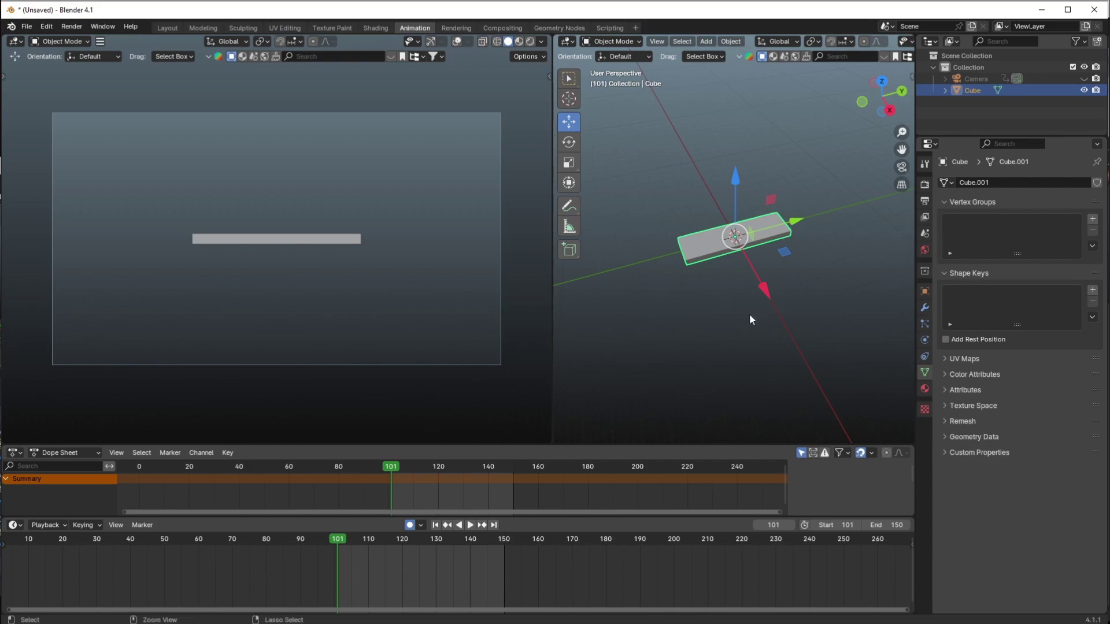
In the bar scene, show overlays in the camera view and annotate the bar's left end with 1 and A, its right end with 2 and B
scroll(749, 311, "up", 2)
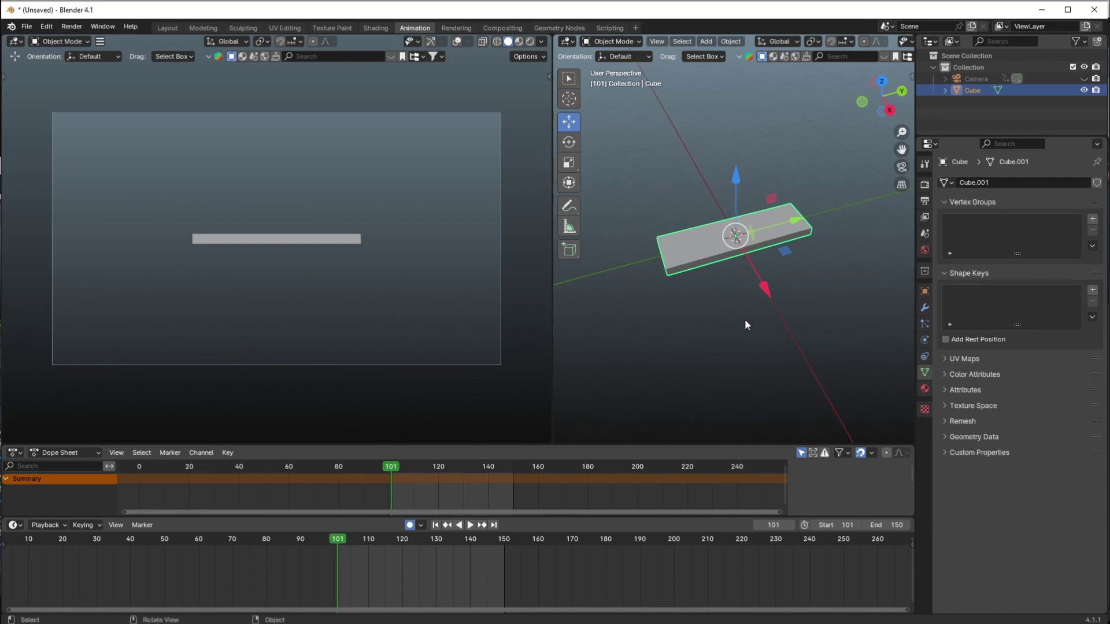
middle_click_drag(399, 567, 414, 574, "ctrl")
middle_click_drag(693, 274, 660, 318, "shift")
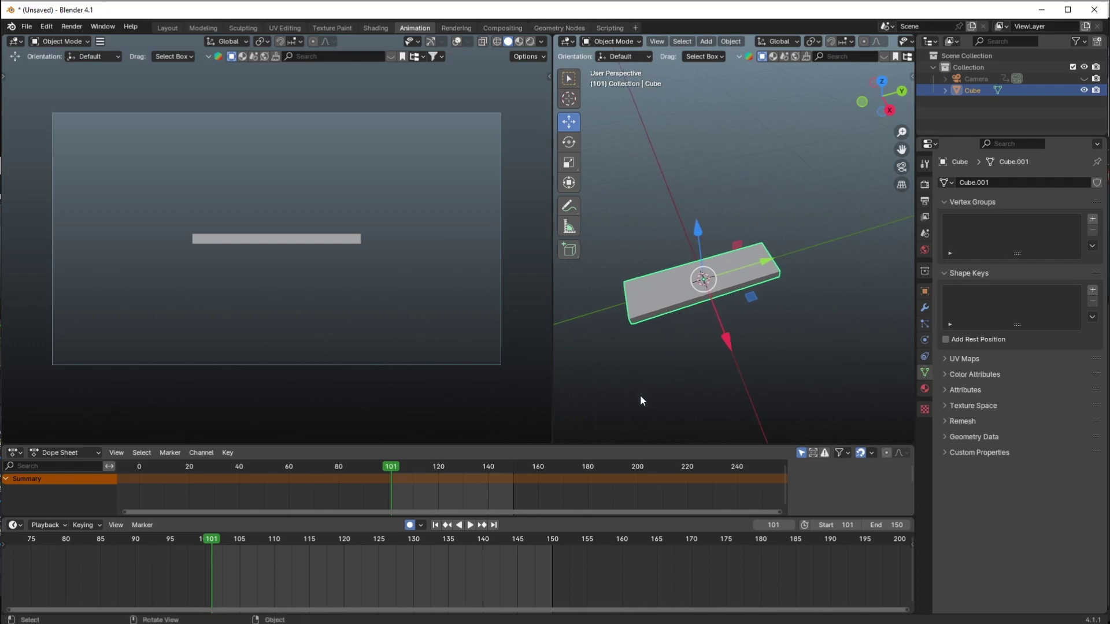
left_click_drag(572, 213, 617, 215)
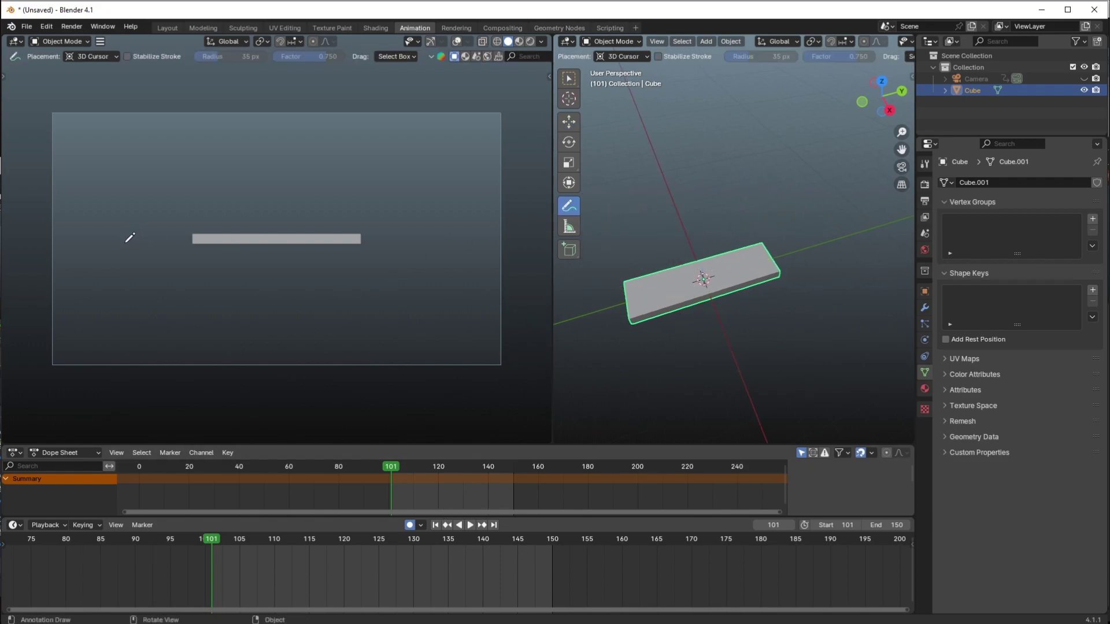
left_click_drag(127, 242, 138, 242)
left_click(456, 42)
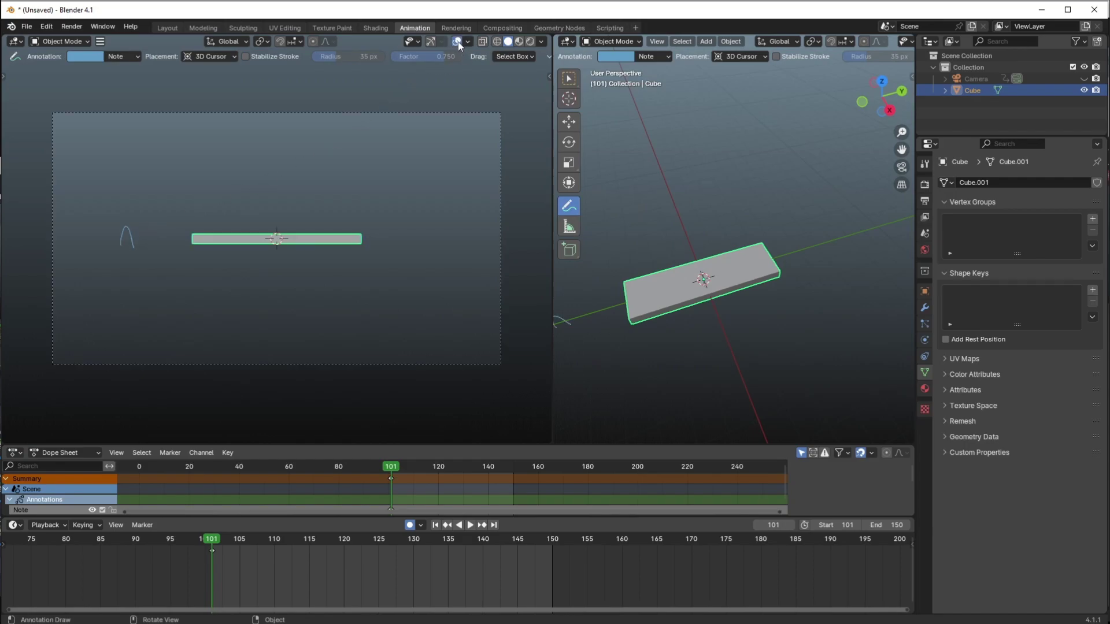
left_click(467, 41)
left_click_drag(387, 227, 386, 242)
left_click_drag(372, 203, 383, 218)
left_click(569, 121)
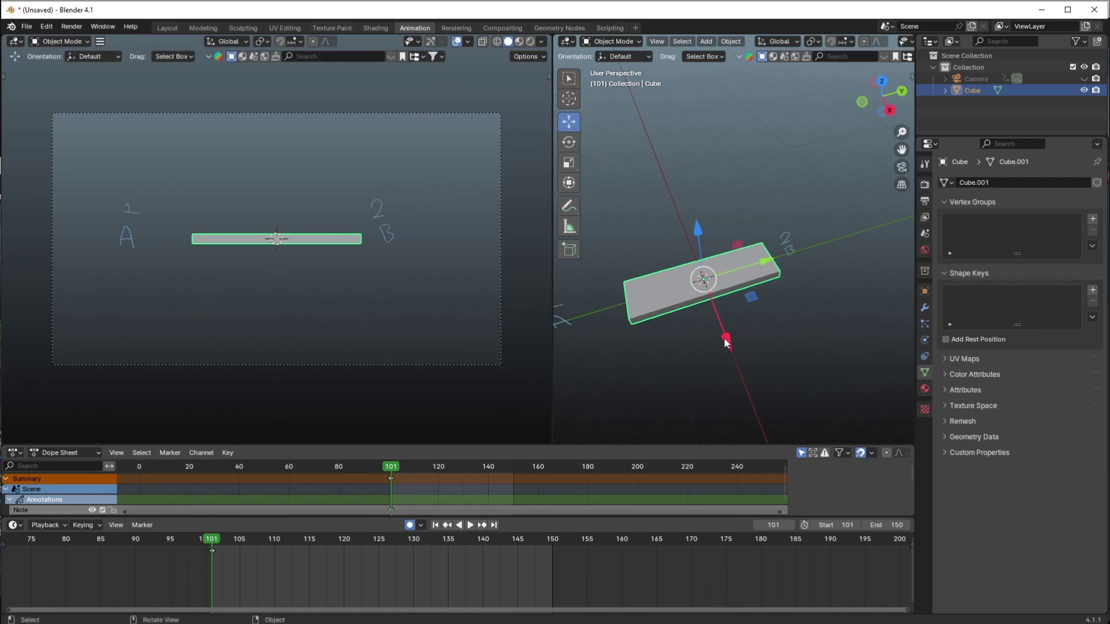
Scale the bar down and move it along the Y axis to position A at frame 101
left_click_drag(756, 270, 699, 282)
mouse_move(703, 350)
middle_mouse_down()
mouse_move(727, 346)
mouse_move(713, 280)
middle_mouse_up()
left_click_drag(725, 281, 664, 303)
key("s")
left_click(680, 344)
left_click_drag(662, 297, 647, 301)
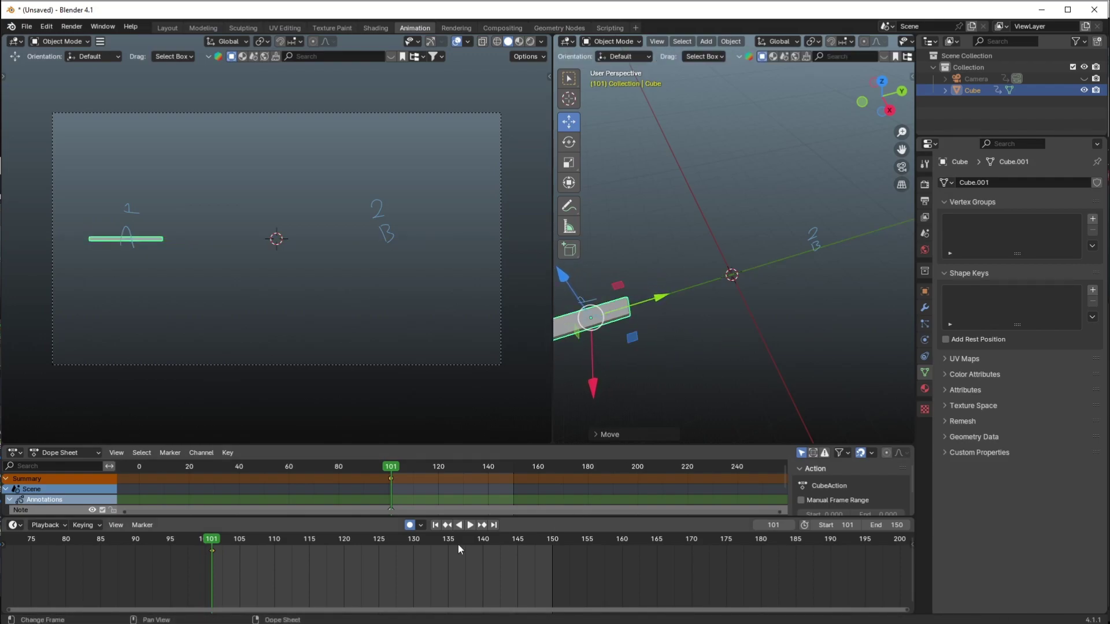
Shift the bar's first keyframe to frame 105, and key the bar at position B on frame 145
left_click_drag(251, 542, 515, 550)
left_click(246, 556)
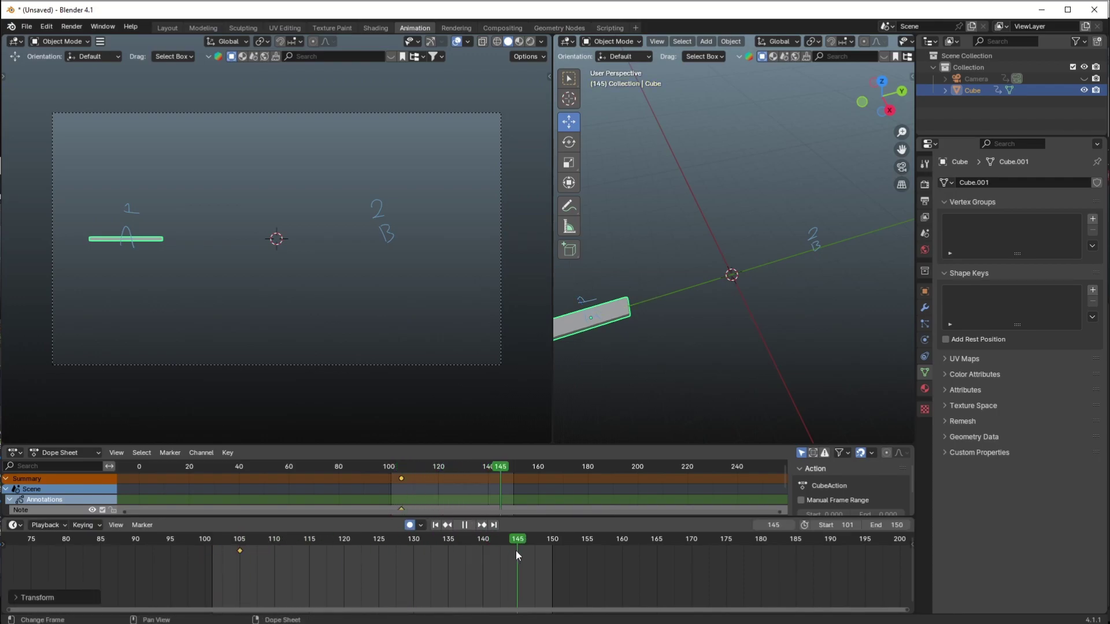
middle_click_drag(643, 312, 685, 321, "shift")
left_click_drag(703, 305, 944, 268)
middle_click_drag(852, 261, 768, 289, "shift")
left_click_drag(850, 255, 821, 265)
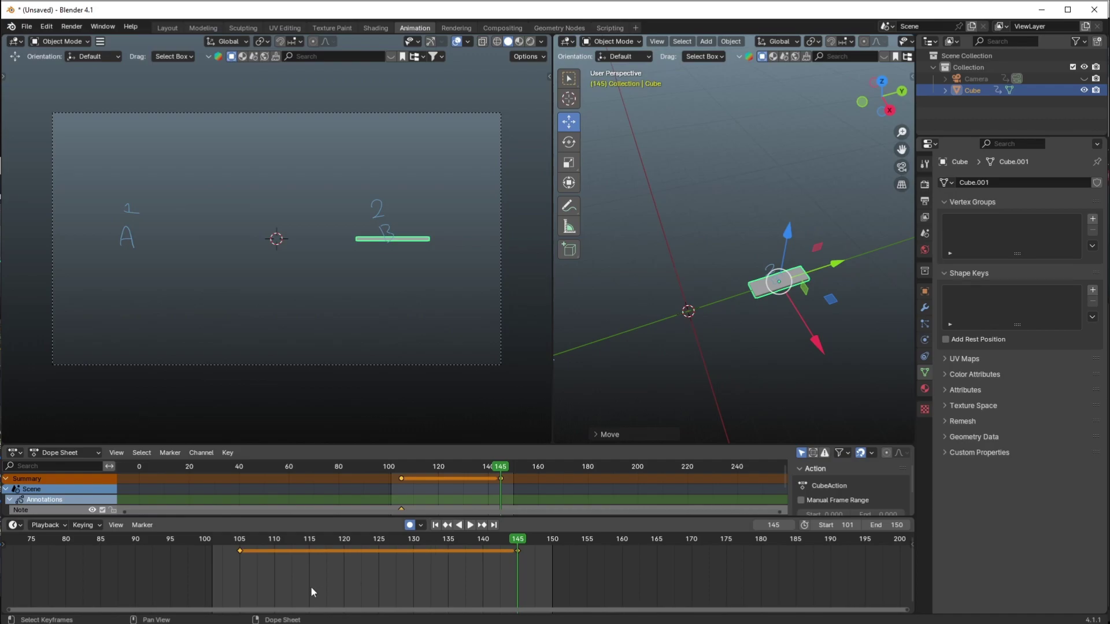
Change the Dope Sheet to an enlarged Graph Editor, isolate the bar's Y Location curve and frame it
left_click(14, 454)
left_click(33, 455)
left_click(13, 454)
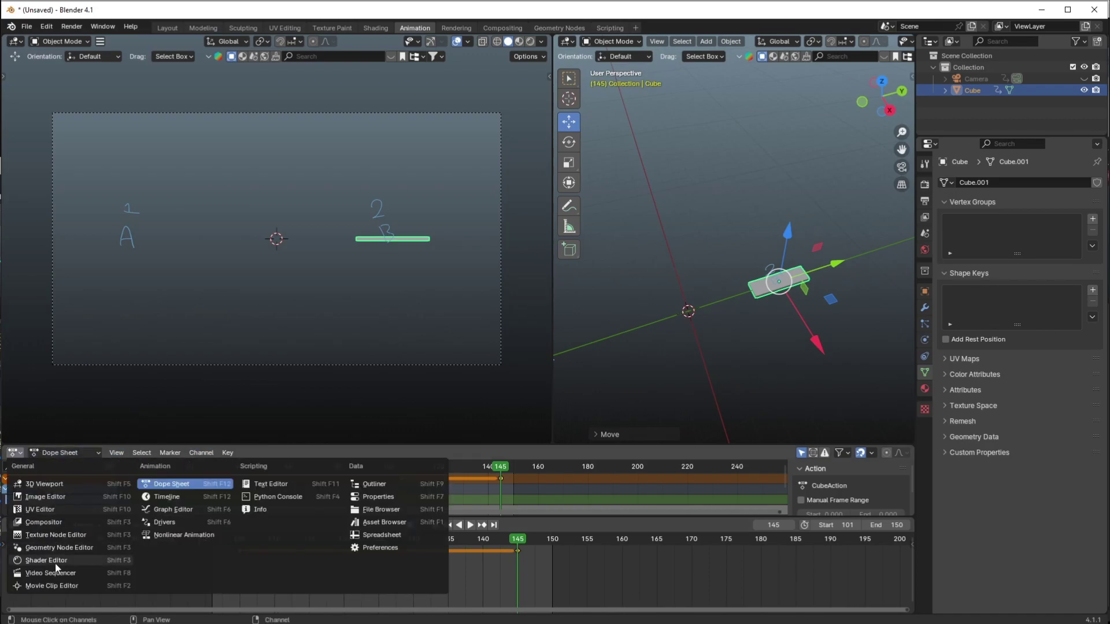
left_click(185, 508)
left_click_drag(435, 445, 437, 367)
left_click(14, 421)
left_click(23, 442, "ctrl")
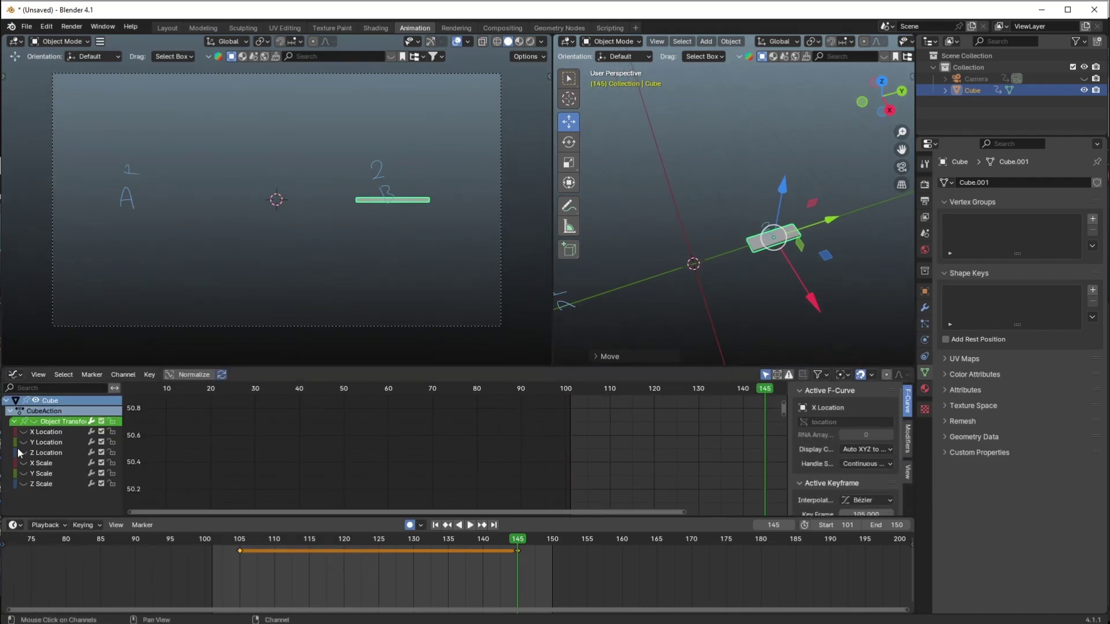
middle_click_drag(701, 308, 640, 301, "shift")
middle_click_drag(643, 445, 613, 481, "ctrl")
key("Home")
middle_click_drag(526, 451, 457, 446, "ctrl")
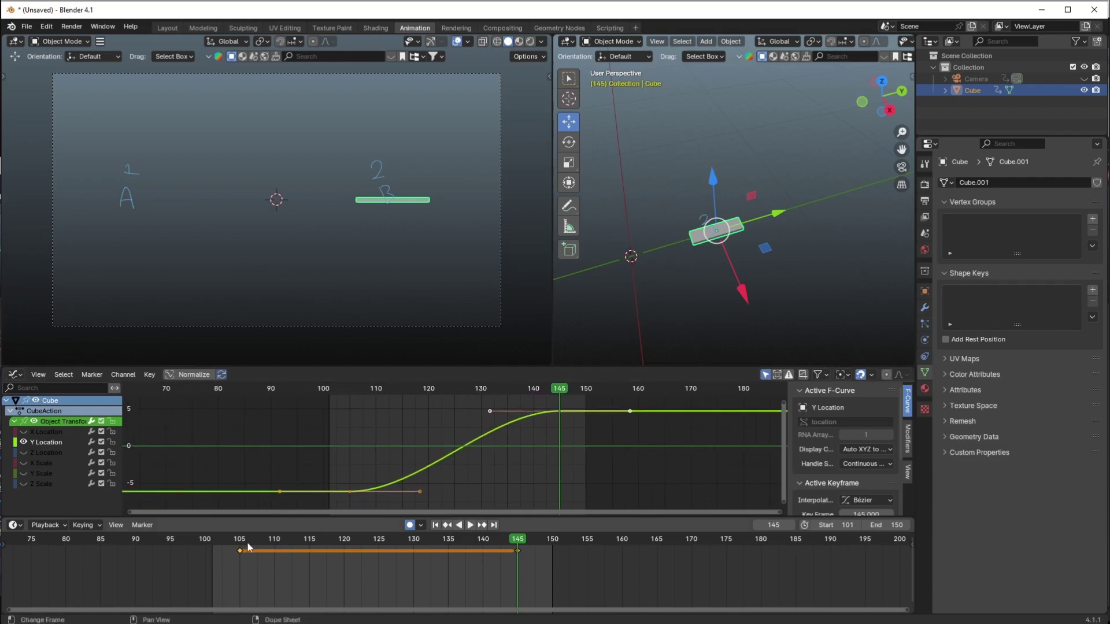
Play the bar's movement from A to B to examine its default easing
left_click(242, 542)
key("space")
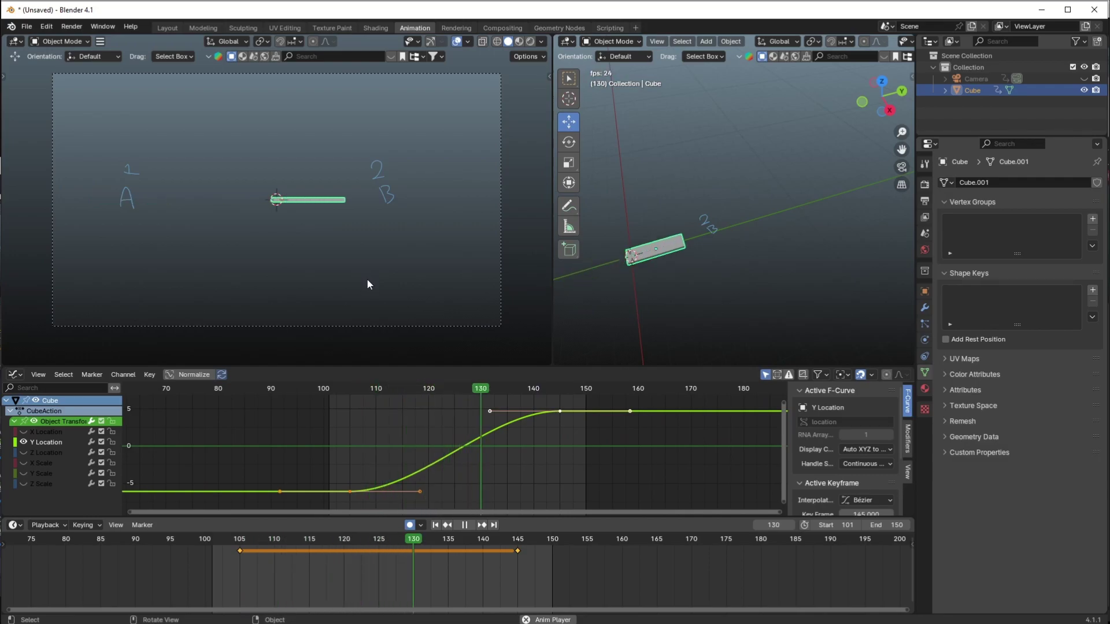
key("space")
mouse_move(250, 549)
left_mouse_down()
mouse_move(241, 546)
mouse_move(394, 556)
mouse_move(233, 548)
left_mouse_up()
key("space")
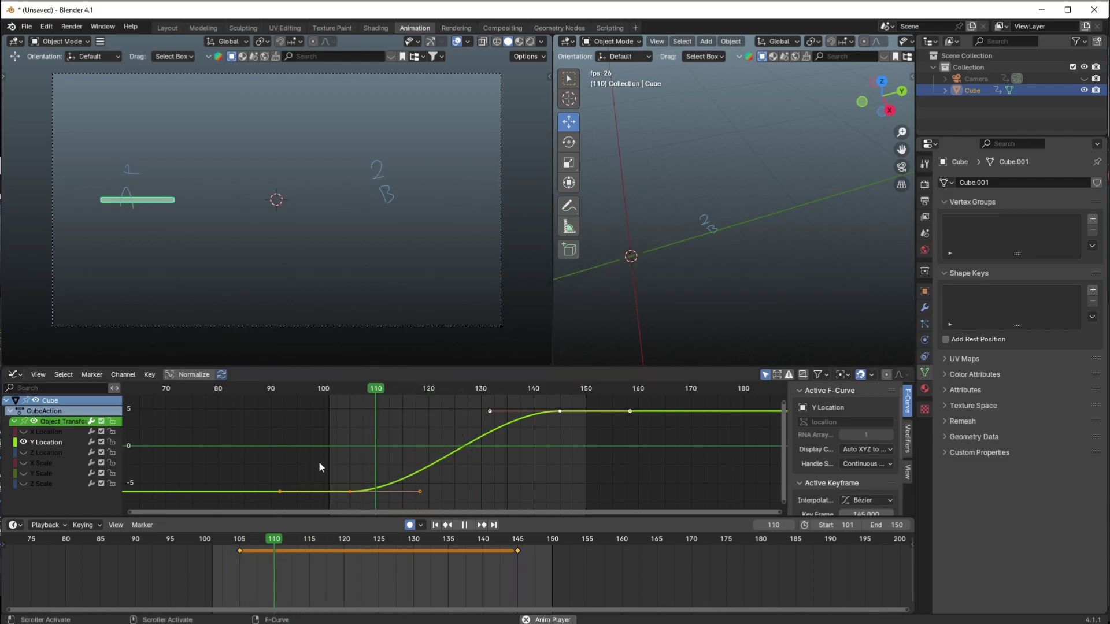
key("space")
Lengthen the inner handles of the frame 105 and 145 Y Location keyframes horizontally to strengthen the ease in and ease out
left_click(492, 414)
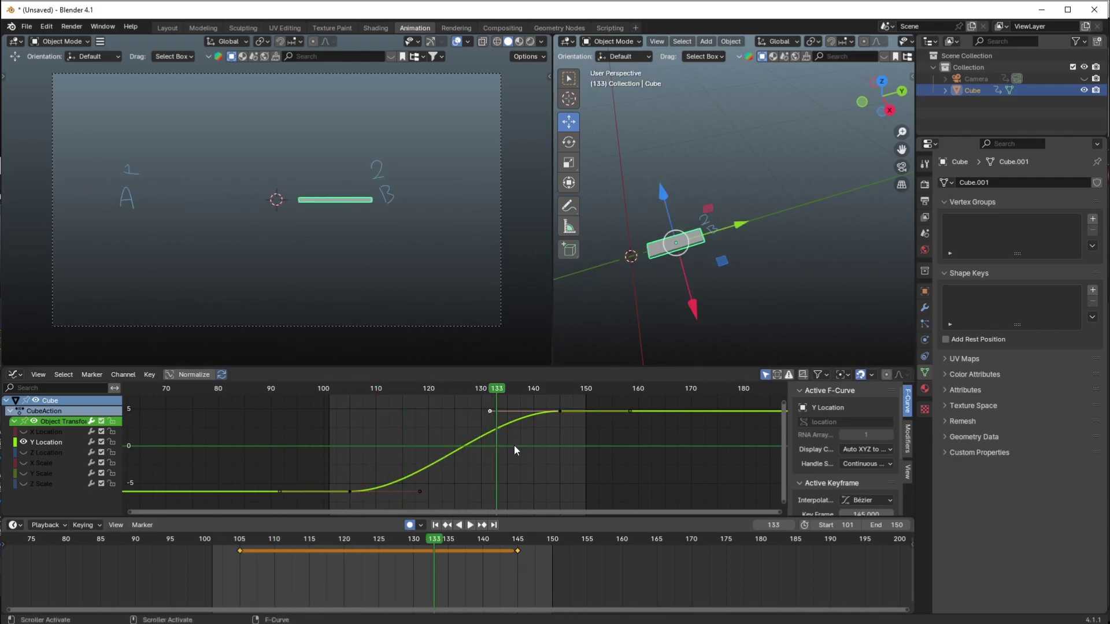
key("g")
key("x")
left_click(459, 453)
left_click(418, 493)
key("g")
key("x")
left_click(479, 496)
Replay the strengthened easing from frame 105 with the bar in view, and return to frame 105
left_click_drag(280, 545, 240, 546)
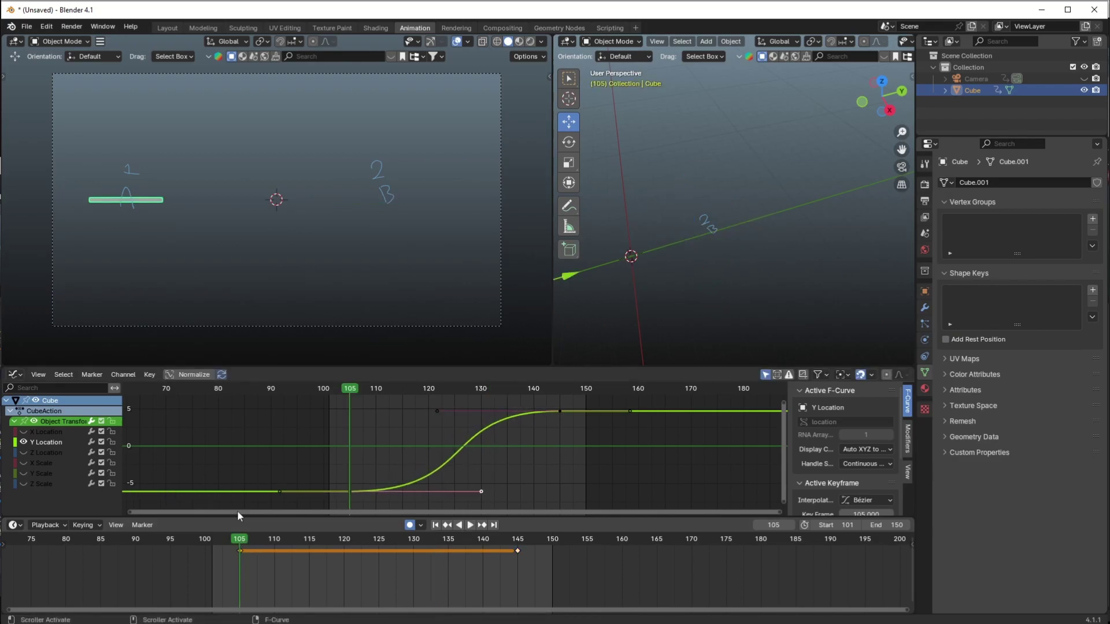
key("space")
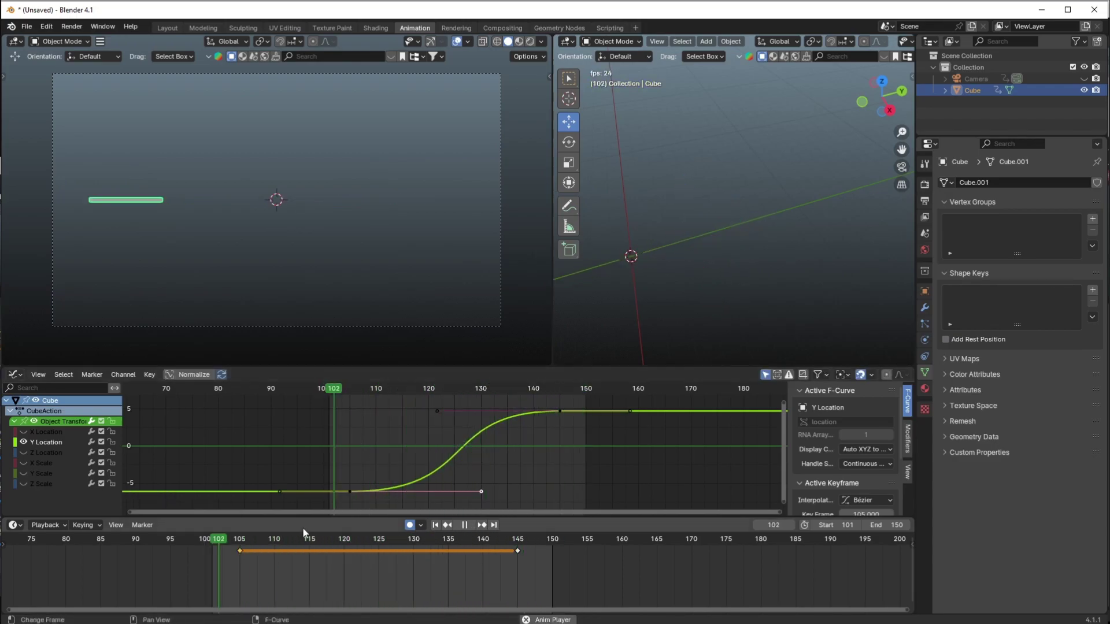
key("Escape")
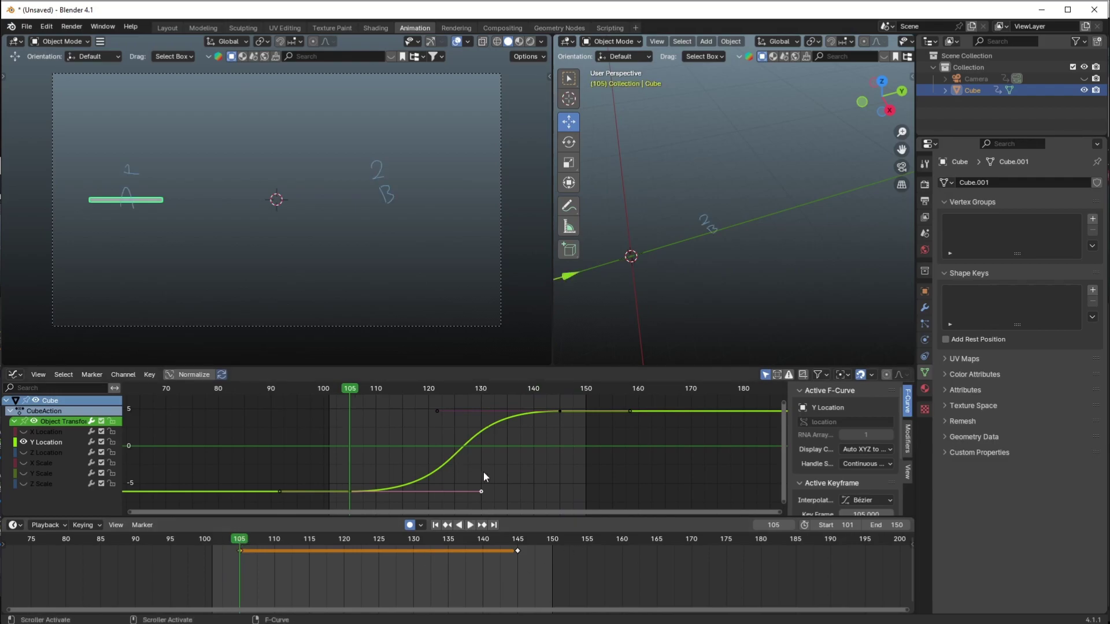
left_click(690, 266)
middle_click_drag(686, 276, 843, 245, "shift")
left_click(692, 247)
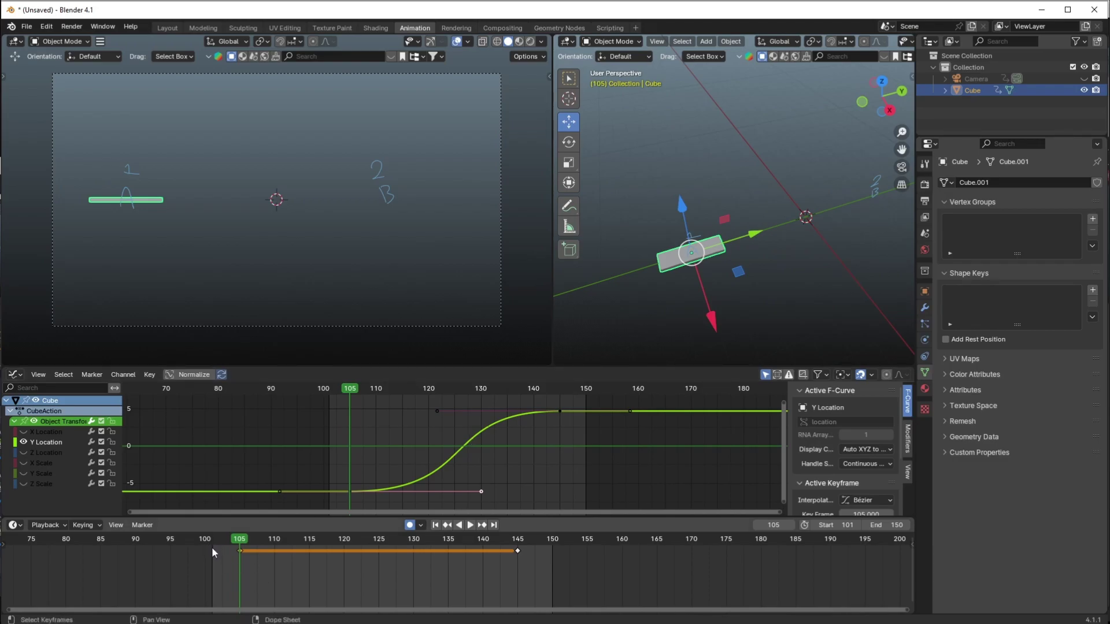
middle_click_drag(228, 559, 234, 572, "ctrl")
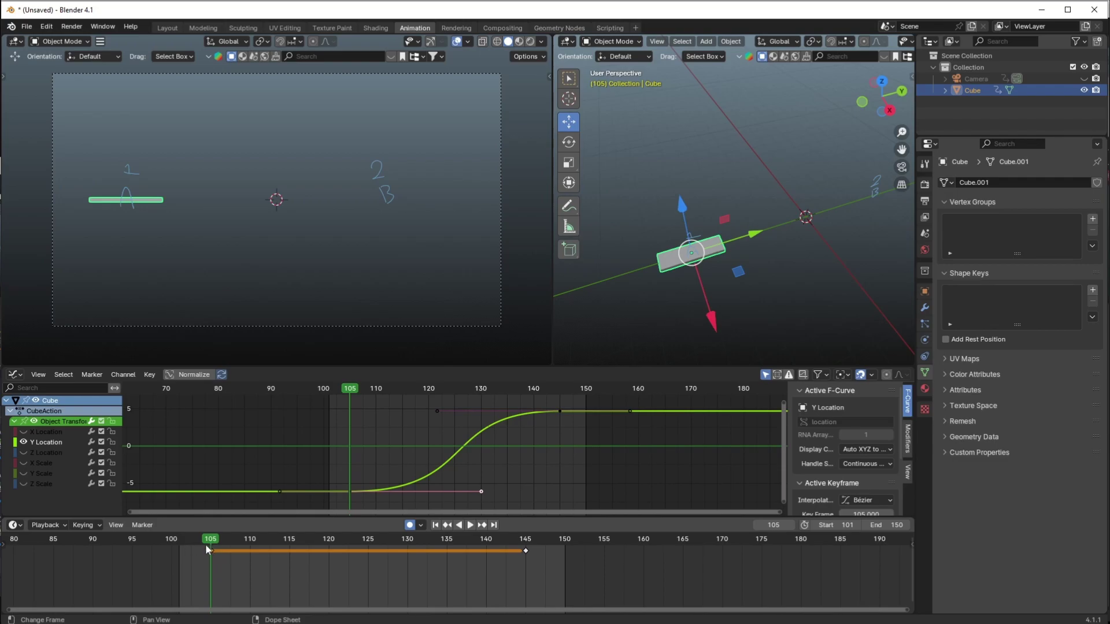
key("space")
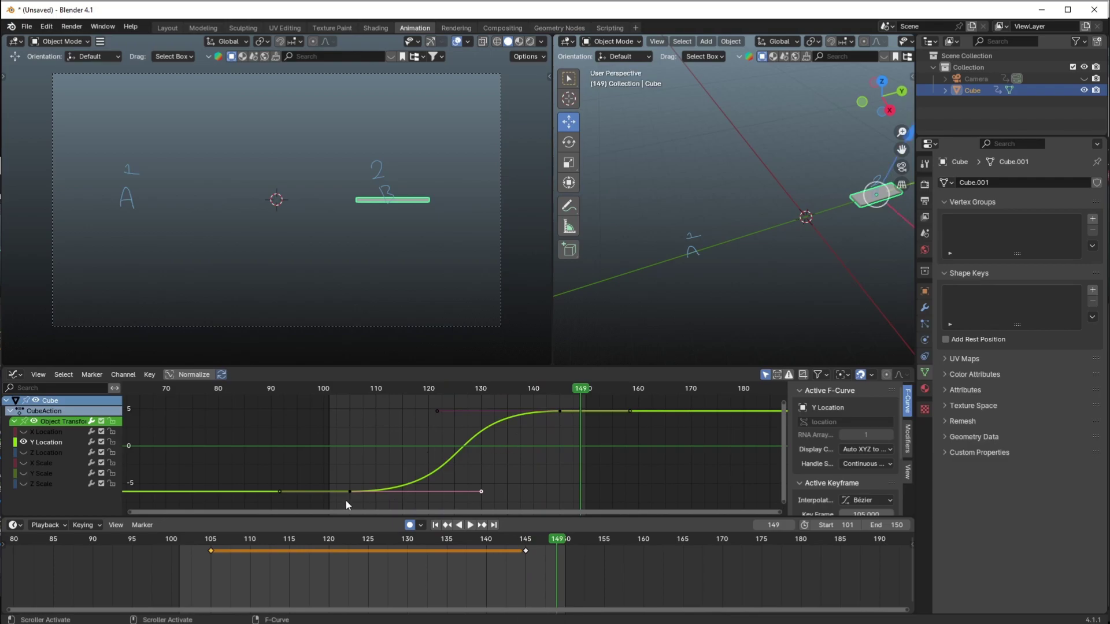
mouse_move(211, 541)
left_mouse_down()
mouse_move(526, 547)
mouse_move(211, 545)
left_mouse_up()
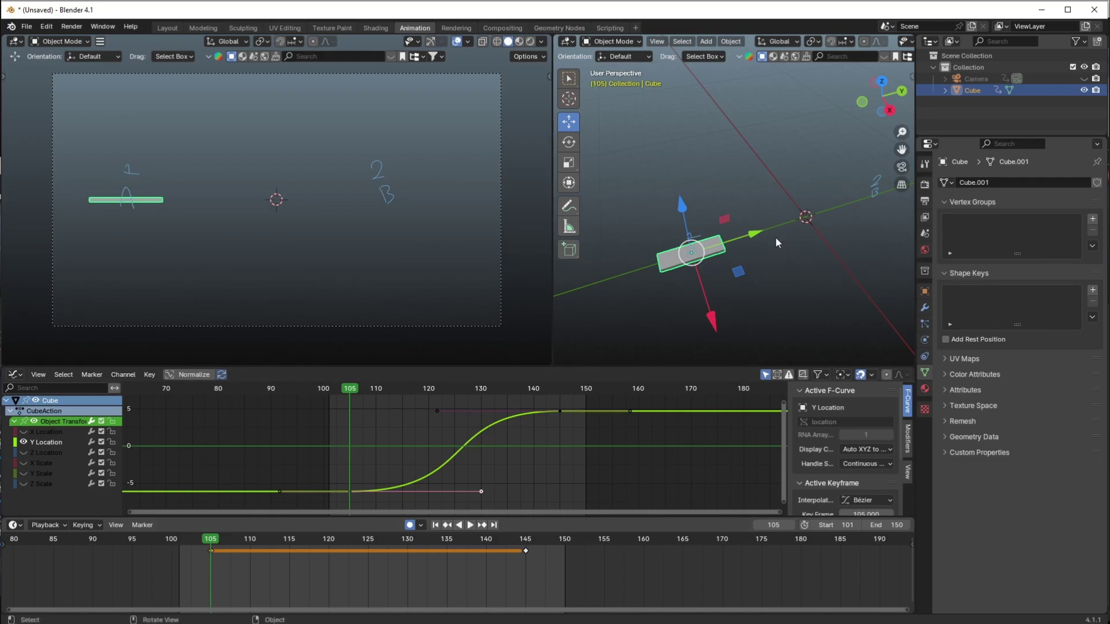
Switch to the tail ball file, go to frame 101, and annotate 1 right of the platform and a mark on its left
key("super")
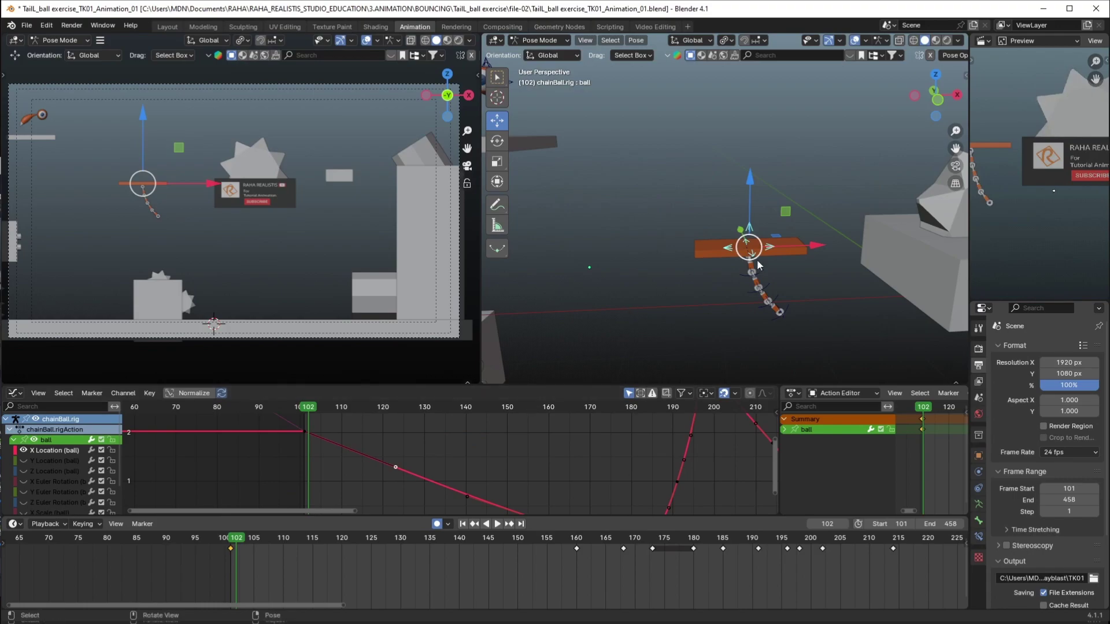
key("Left")
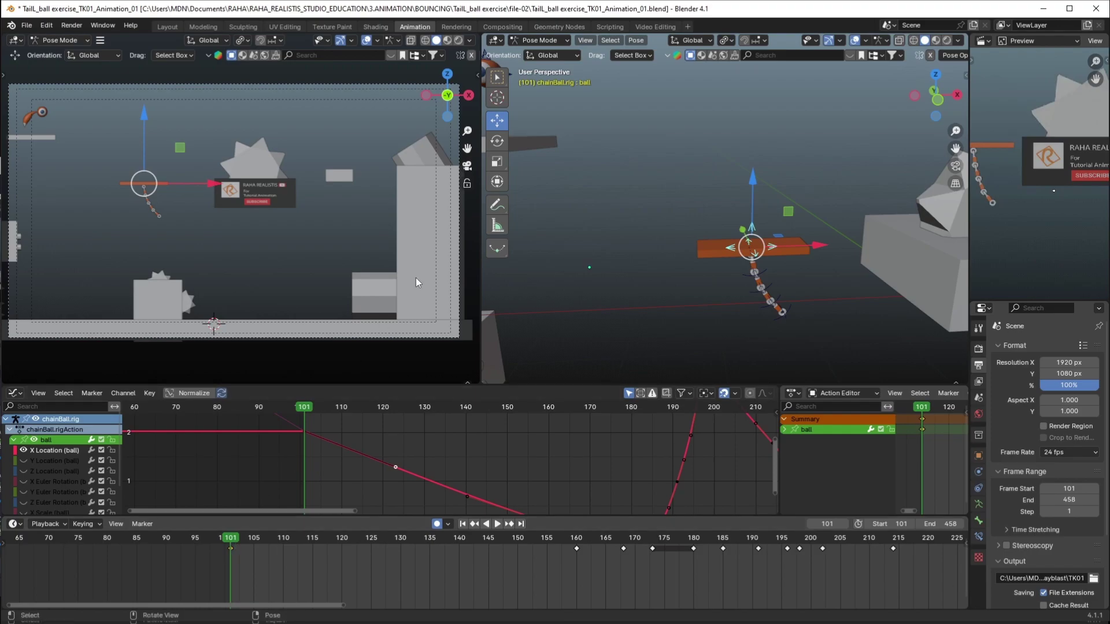
left_click(497, 206)
left_click_drag(194, 179, 195, 178)
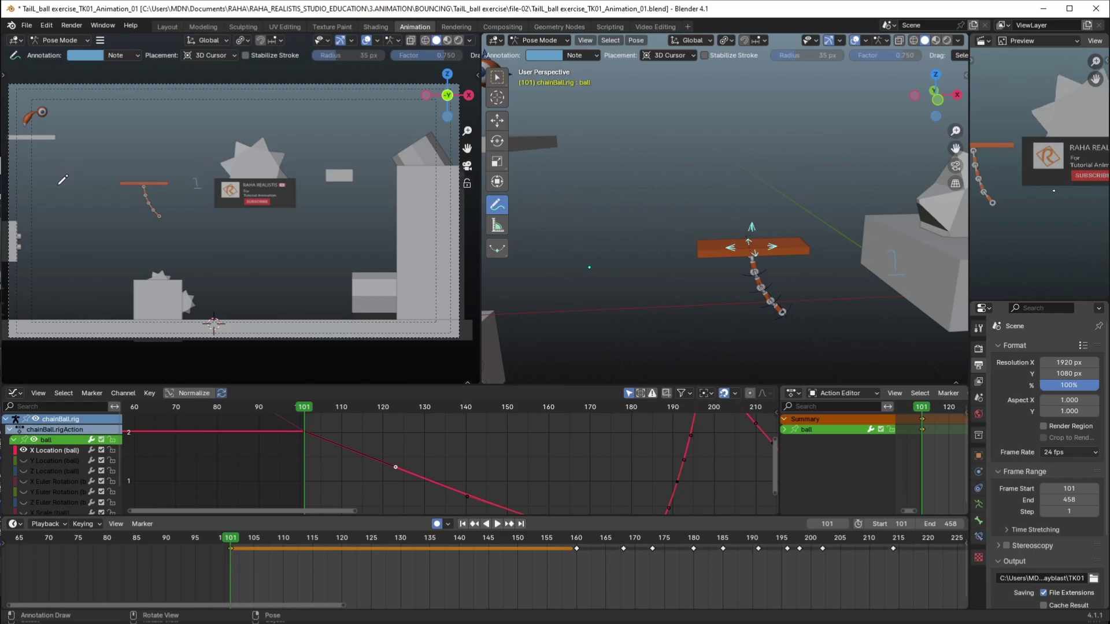
left_click_drag(65, 185, 67, 195)
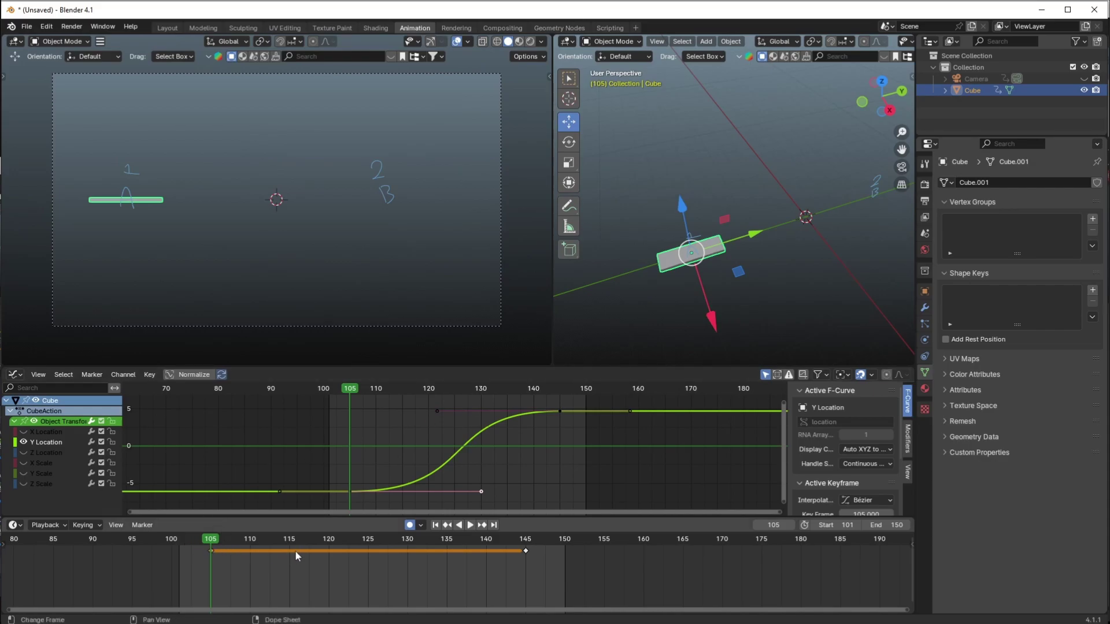
Back in the bar scene, insert a keyframe for the bar at frame 124, partway between A and B
key("space")
left_click_drag(362, 558, 360, 556)
left_click(459, 455)
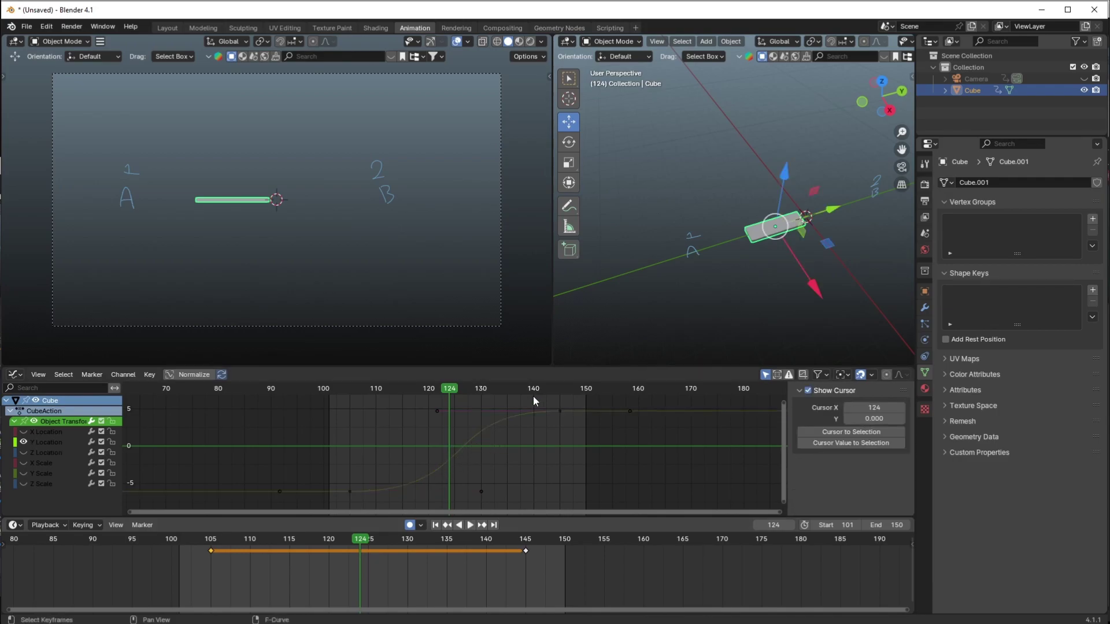
key("i")
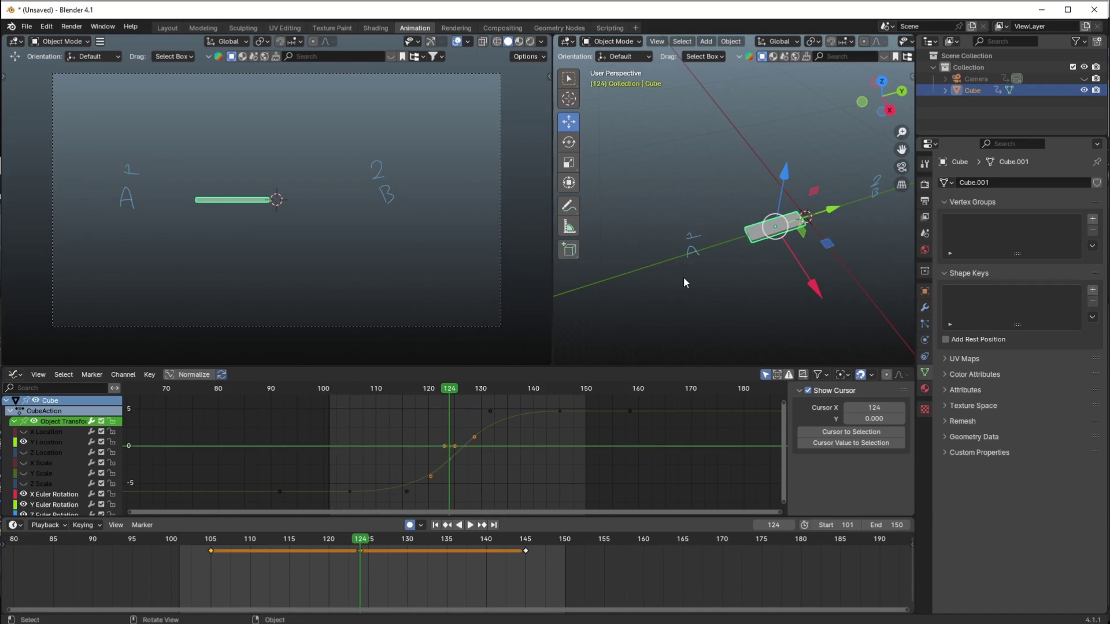
Shift all the bar's keyframes 23 frames earlier so the middle one sits on frame 101, and go to frame 101
left_click_drag(553, 569, 203, 541)
key("g")
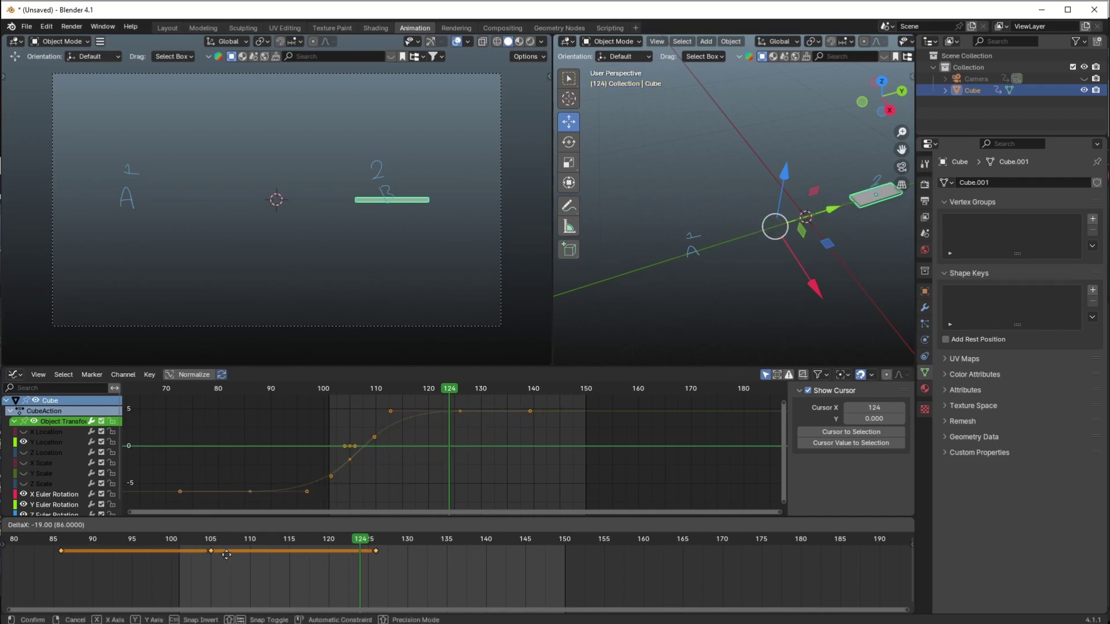
left_click(193, 556)
left_click(178, 543)
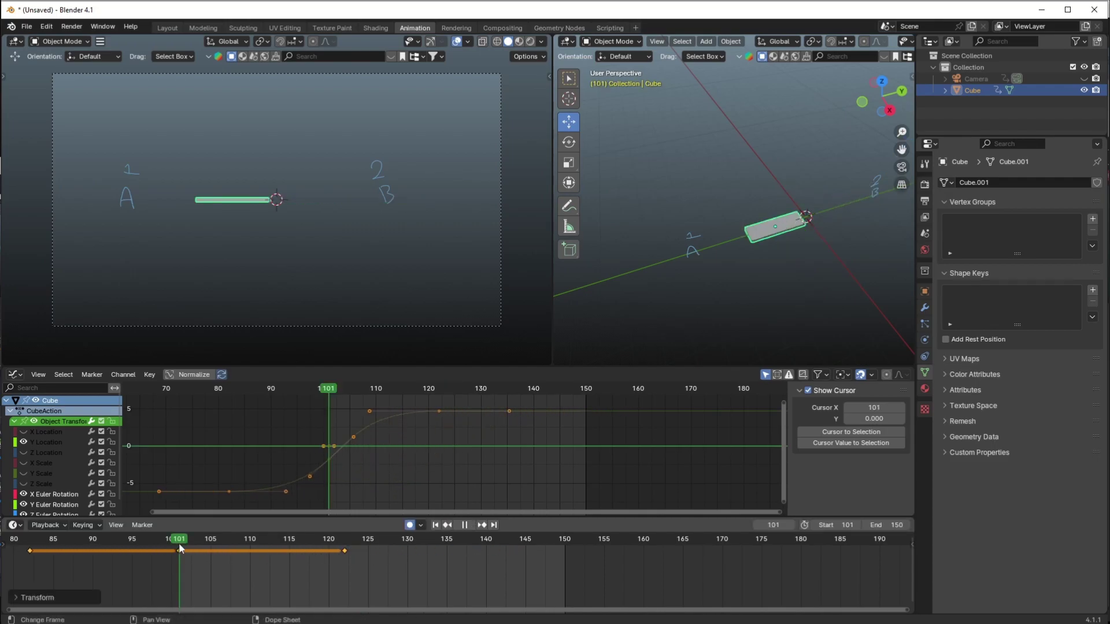
Delete the bar's Y Location keyframe at frame 82 so the curve starts at frame 101
middle_click_drag(357, 458, 390, 462, "ctrl")
left_click(387, 463)
middle_click_drag(268, 452, 249, 469, "ctrl")
left_click(225, 472)
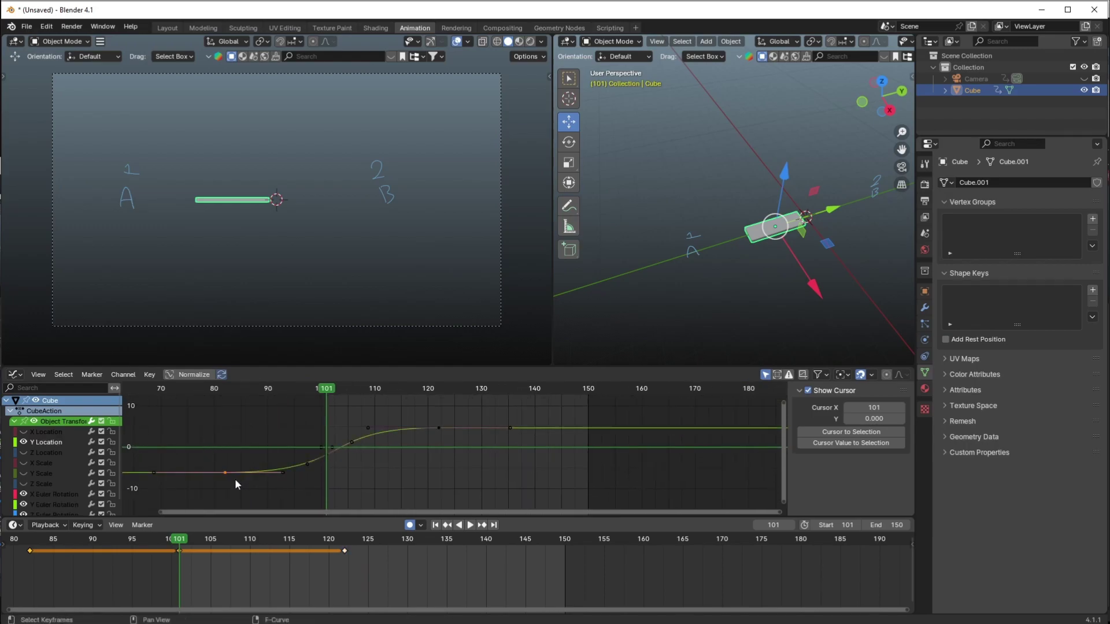
middle_click_drag(353, 468, 399, 456, "ctrl")
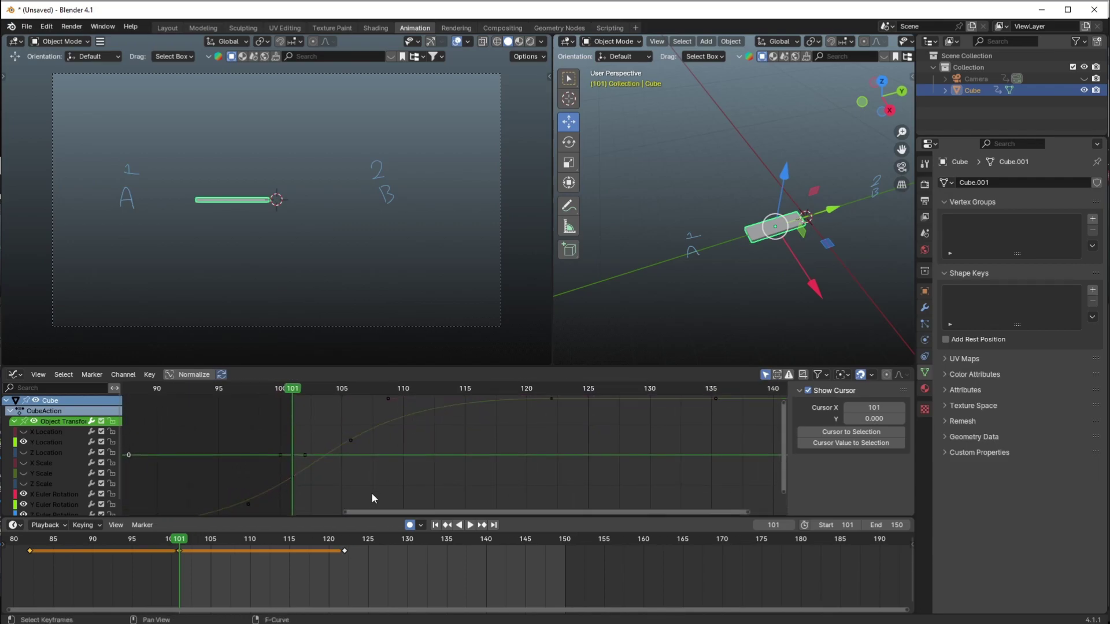
left_click(295, 479)
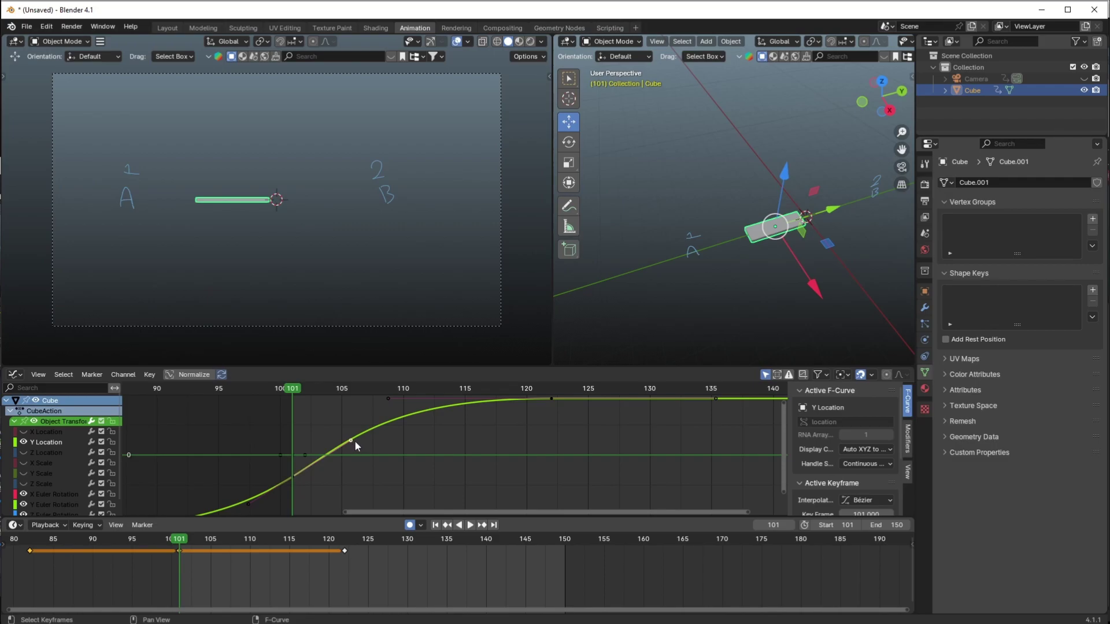
middle_click_drag(345, 473, 447, 446)
middle_click_drag(447, 446, 356, 456, "ctrl")
left_click(335, 482)
key("Delete")
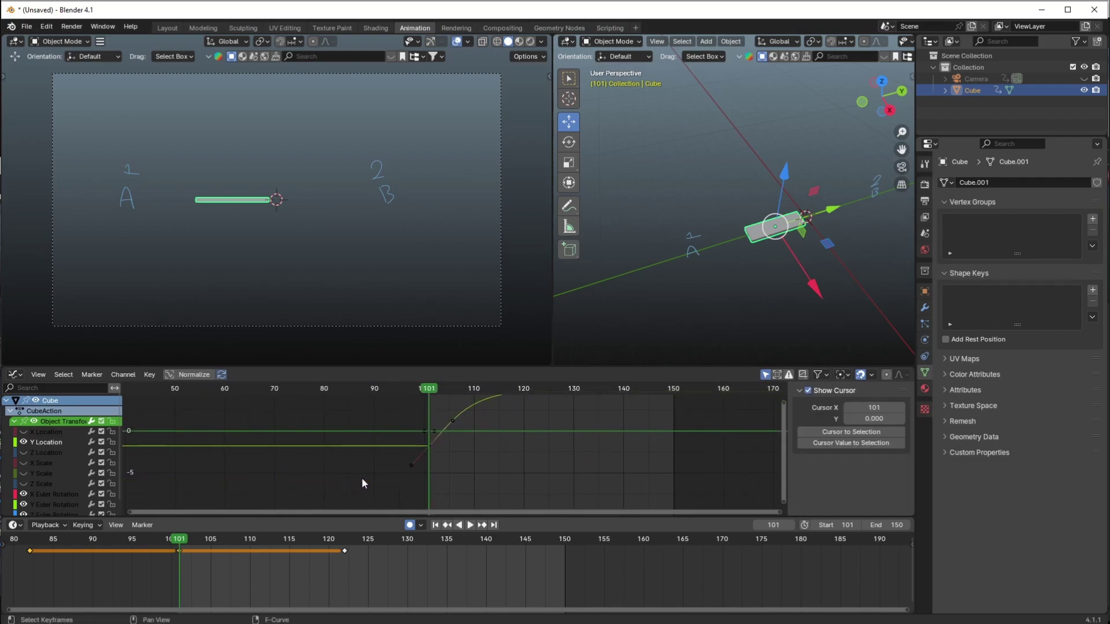
Try the Automatic handle type on the frame 101 Y Location keyframe and play the movement
middle_click_drag(469, 451, 351, 462)
mouse_move(351, 461)
middle_mouse_down("ctrl")
mouse_move(428, 446)
mouse_move(409, 441)
mouse_move(410, 480)
mouse_move(407, 450)
mouse_move(360, 451)
middle_mouse_up("ctrl")
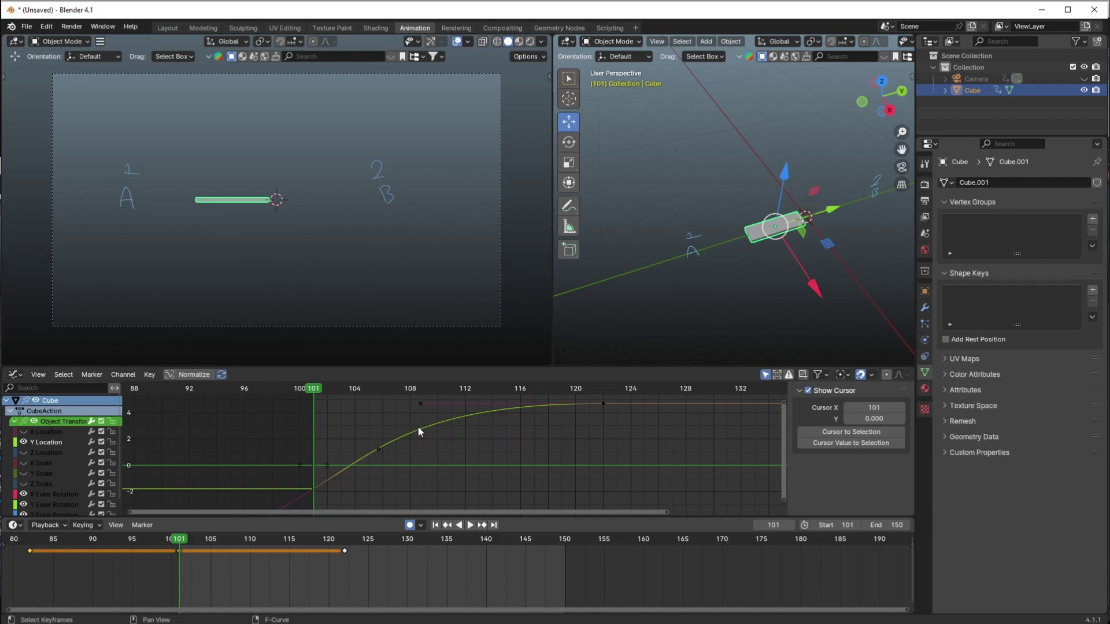
key("v")
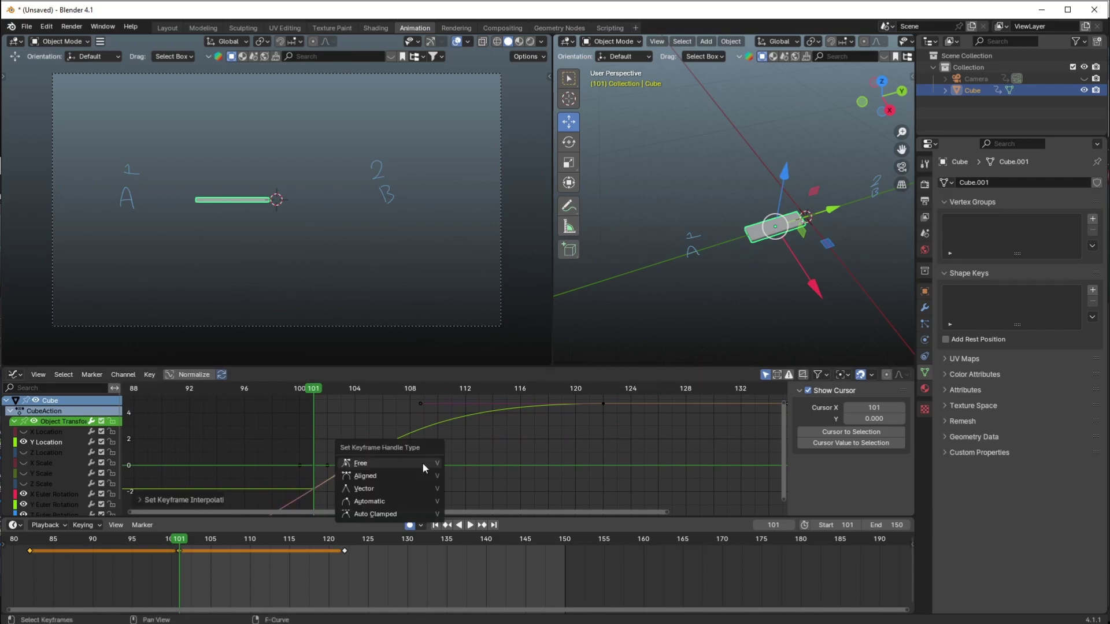
left_click(400, 502)
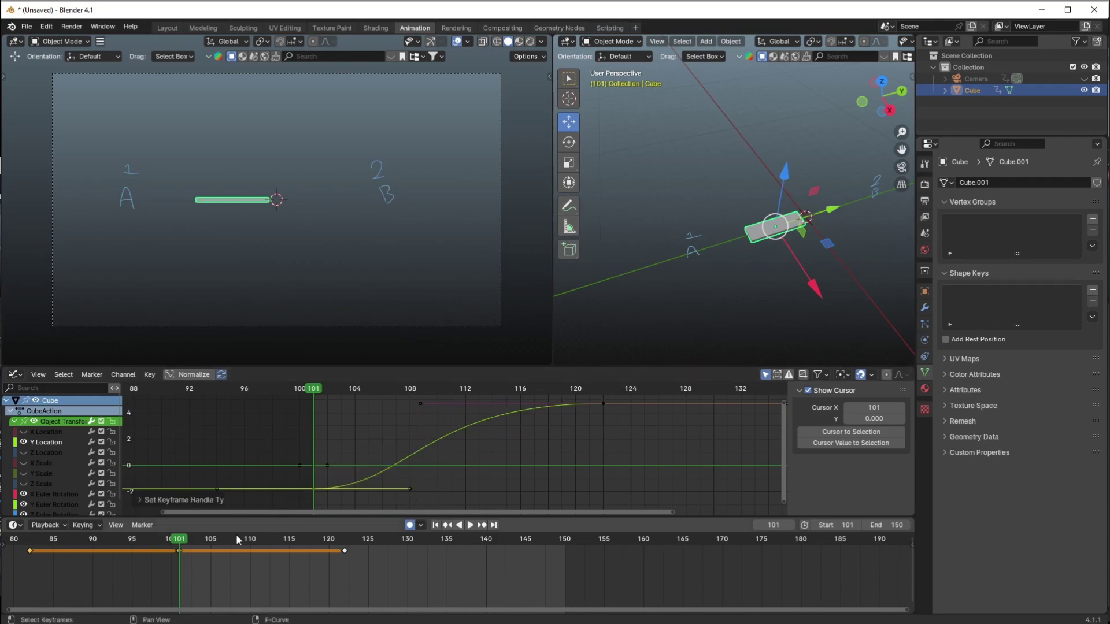
key("space")
key("space")
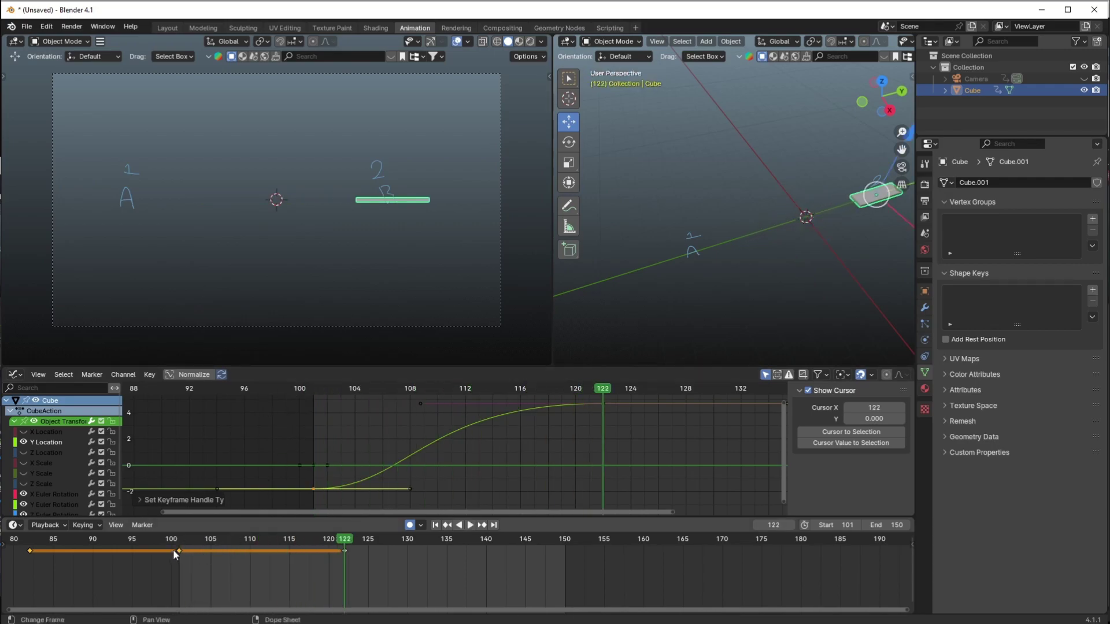
Return to frame 101 and undo the handle type change on the Y Location keyframe
key("Escape")
left_click(411, 490)
key("ctrl+z")
key("ctrl+z")
left_click(372, 487)
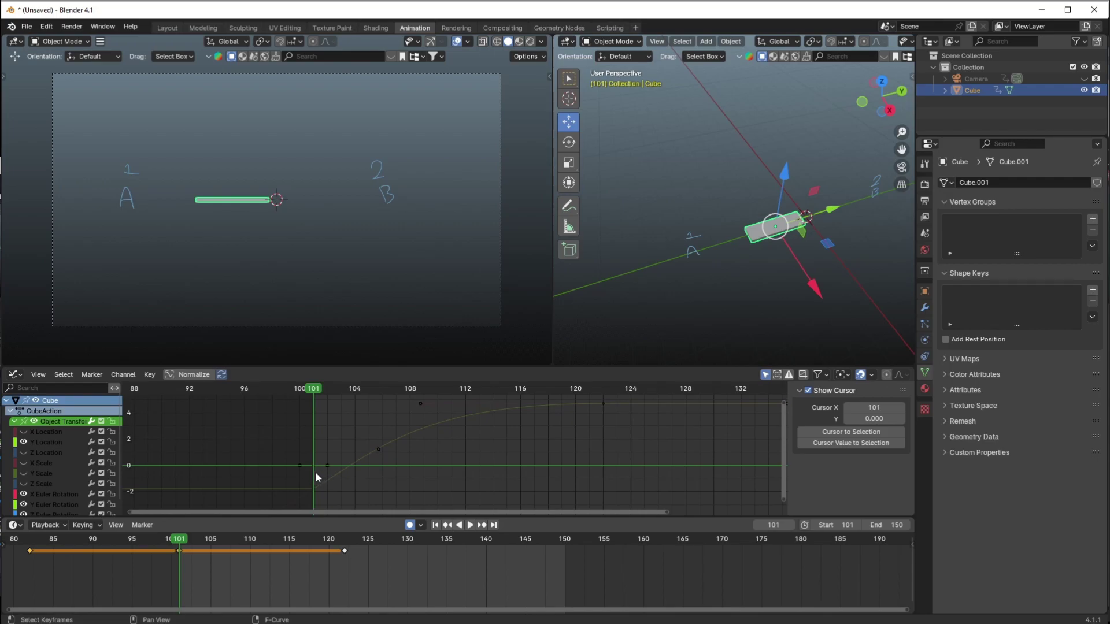
Play the bar's movement from frame 101 to examine its immediate start, and frame the whole curve
key("space")
mouse_move(188, 549)
left_mouse_down()
mouse_move(44, 544)
mouse_move(187, 557)
left_mouse_up()
key("Escape")
key("Home")
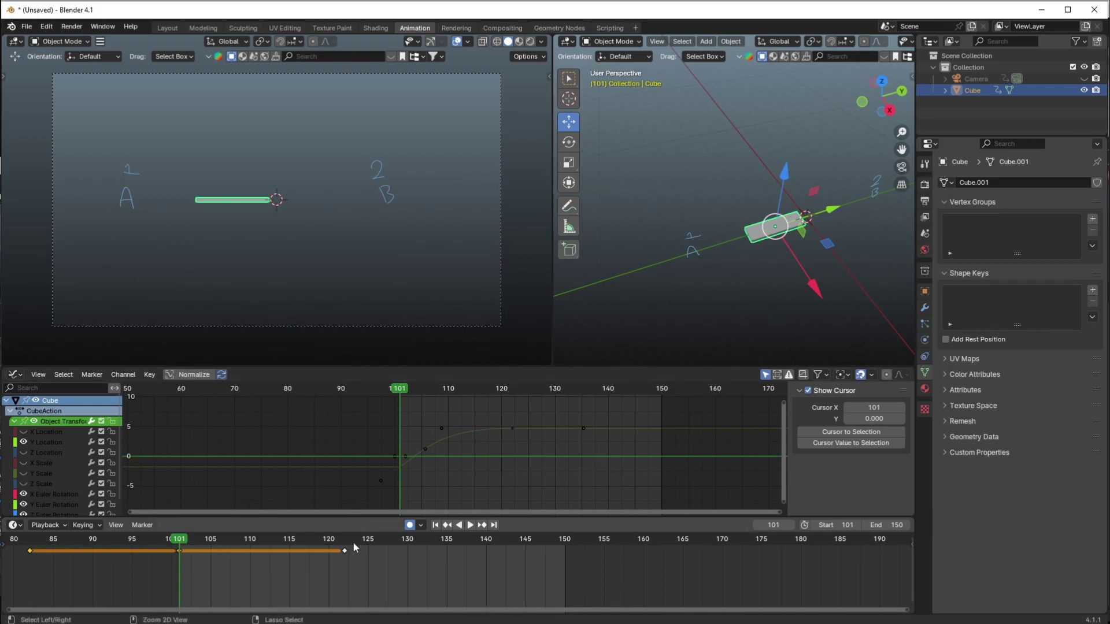
Undo the last keyframe edits on the bar so its original A-to-B Y Location curve is restored
key("ctrl+z")
key("ctrl+z")
key("ctrl+z")
key("ctrl+z")
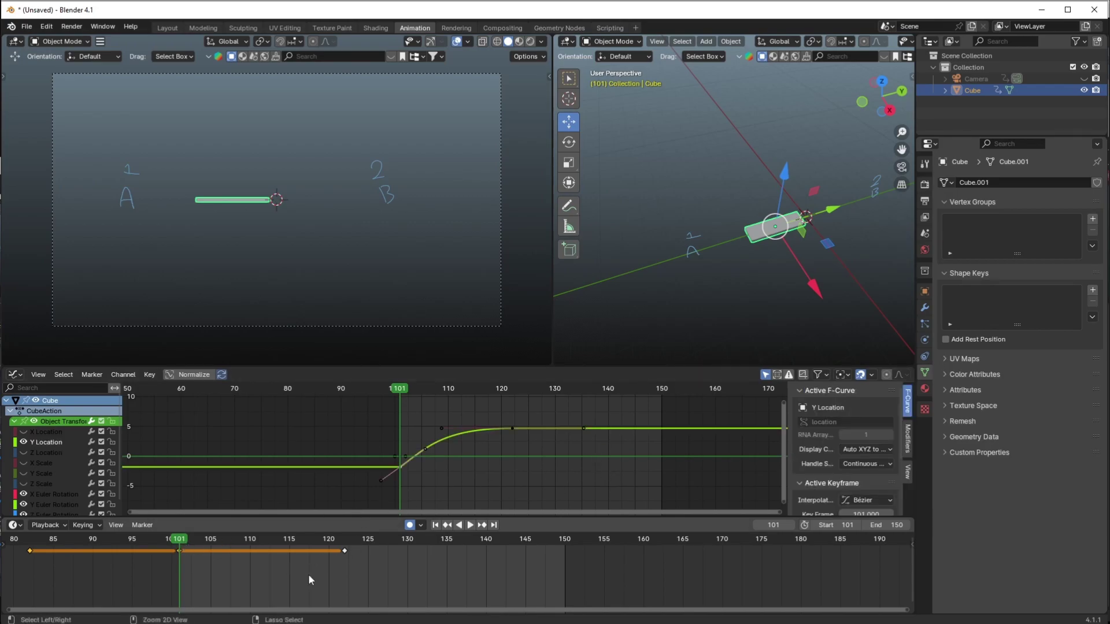
key("ctrl+z")
key("ctrl+z")
Shift all of the bar's keyframes 19 frames later so the movement starts at frame 101, and play it
left_click_drag(364, 569, 24, 527)
key("g")
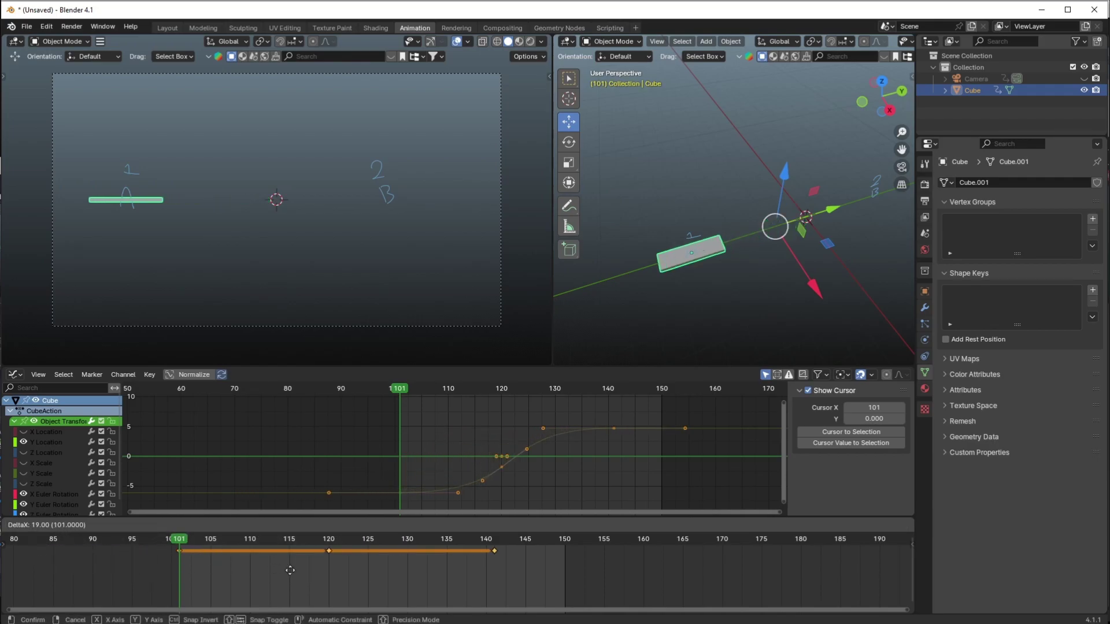
left_click(284, 570)
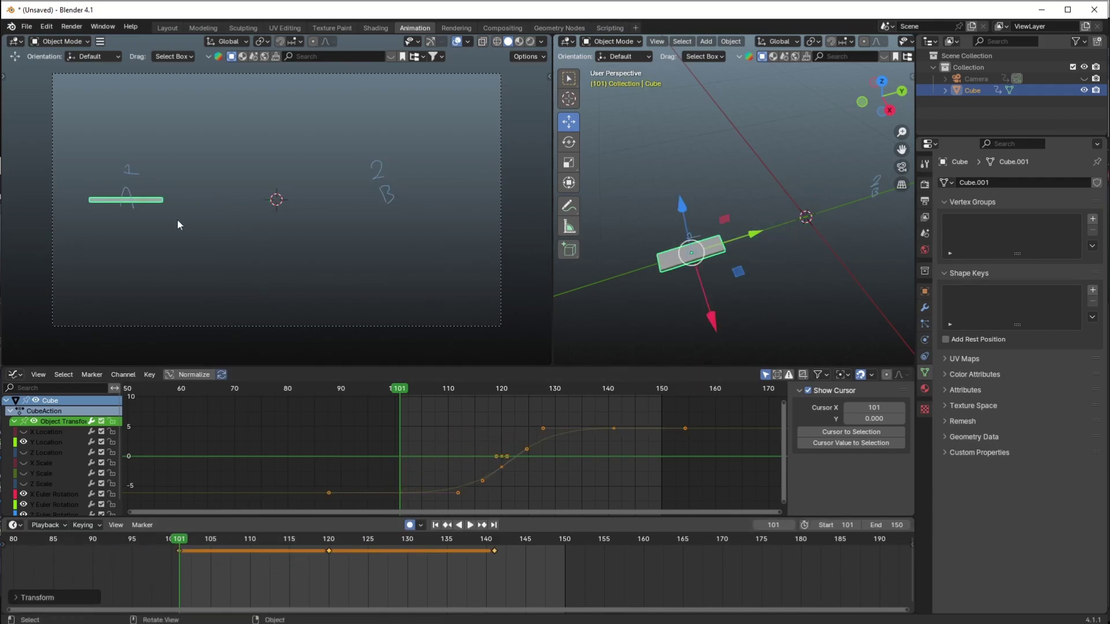
left_click(547, 480)
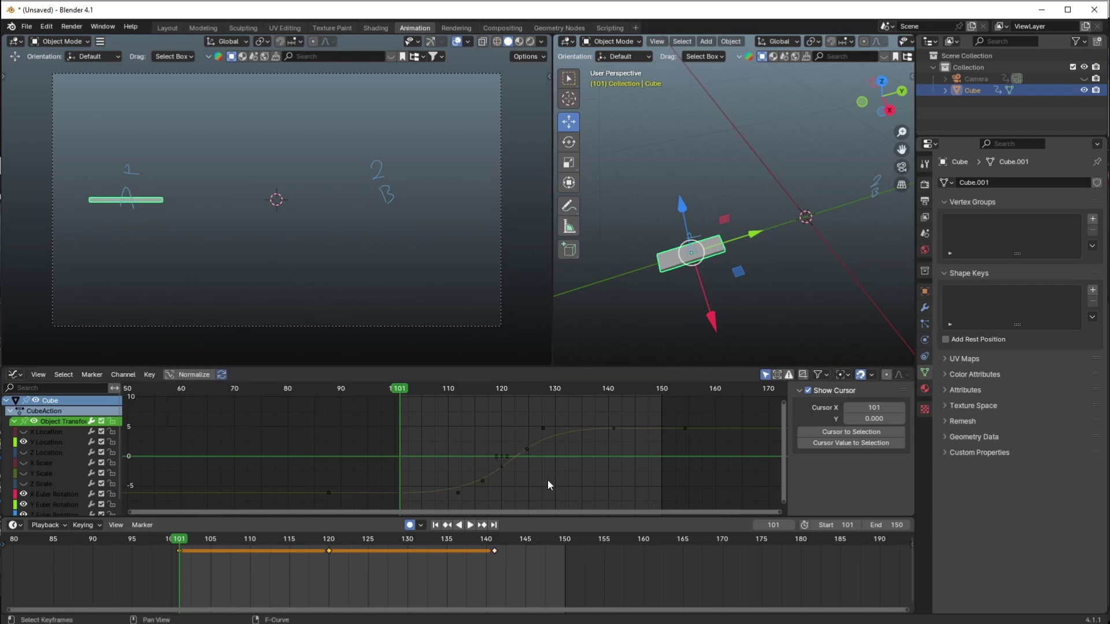
key("space")
key("space")
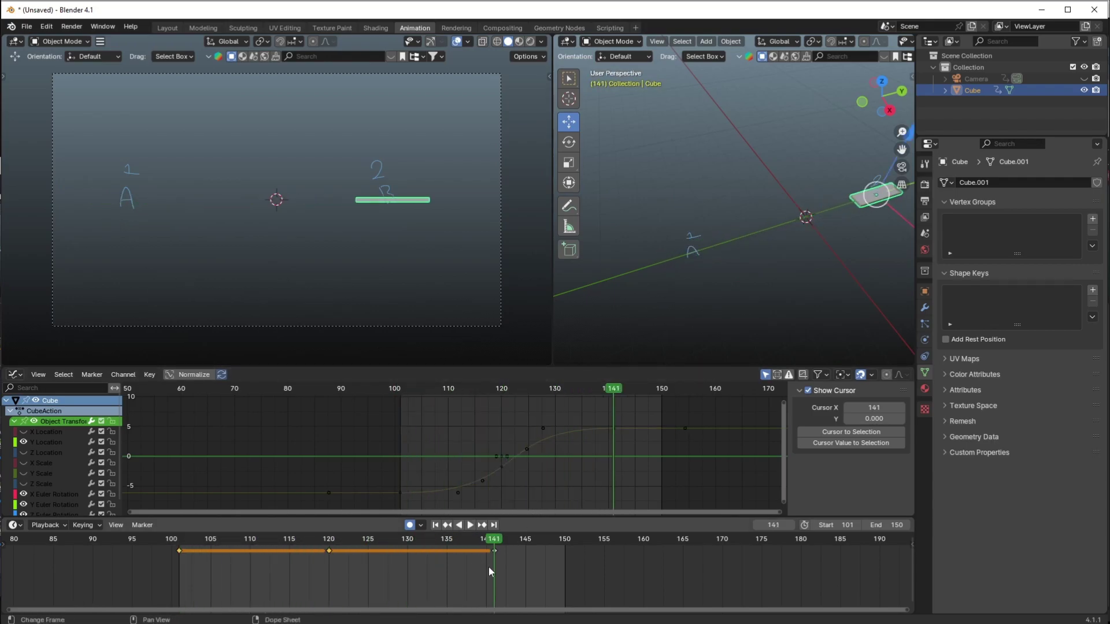
Set the current frame to 150 and move all keyframes 30 frames later so the middle one sits there
left_click_drag(523, 569, 177, 539)
middle_click_drag(502, 569, 408, 606)
left_click_drag(393, 541, 470, 546)
key("i")
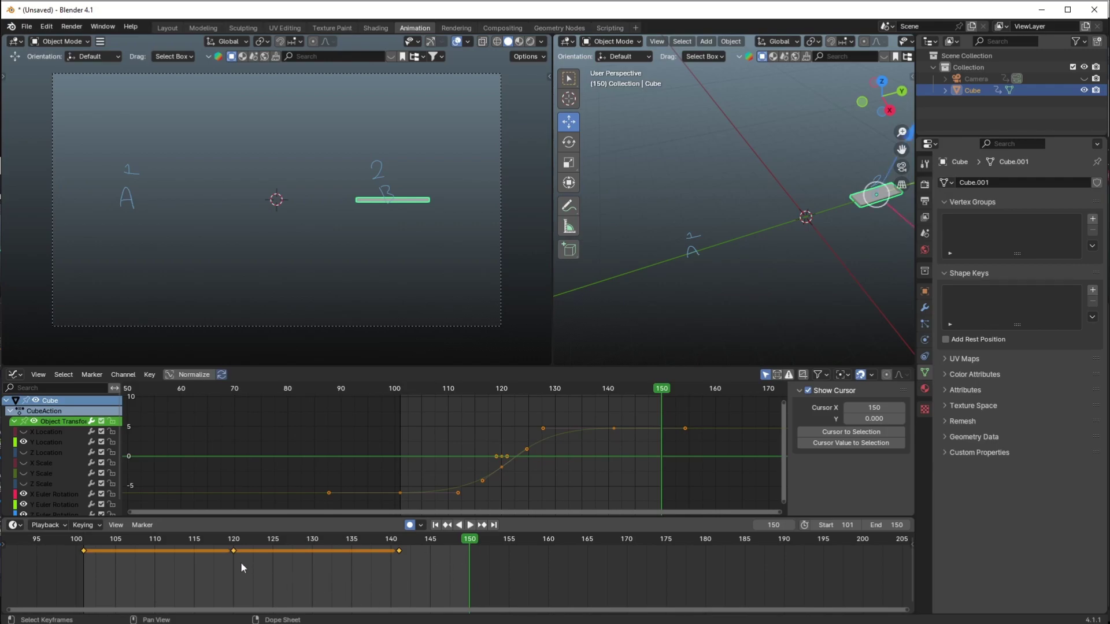
key("g")
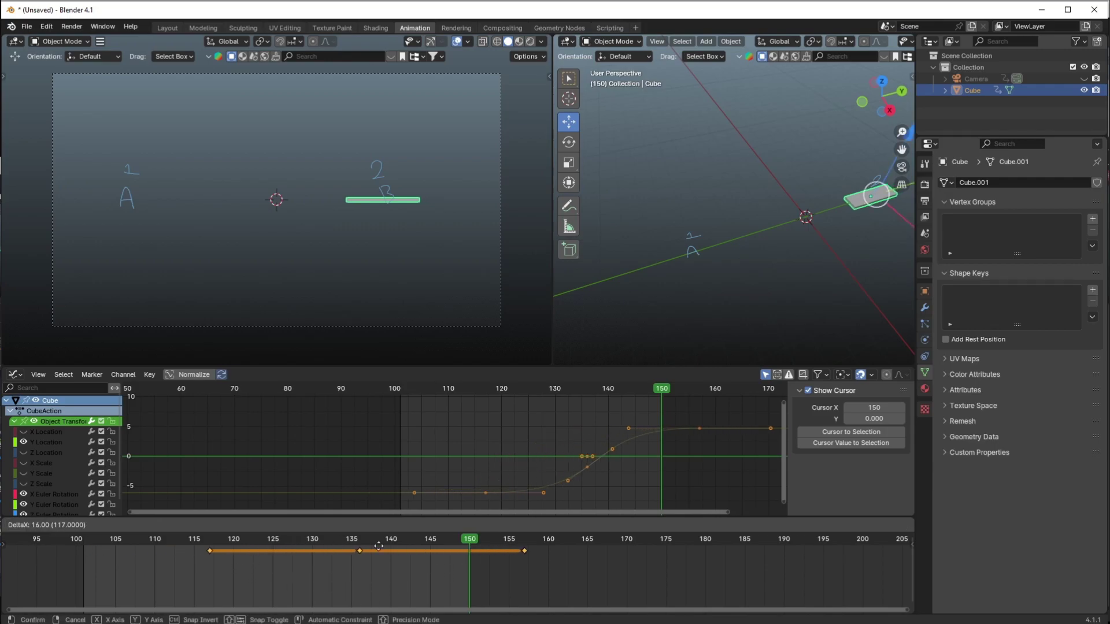
left_click(471, 563)
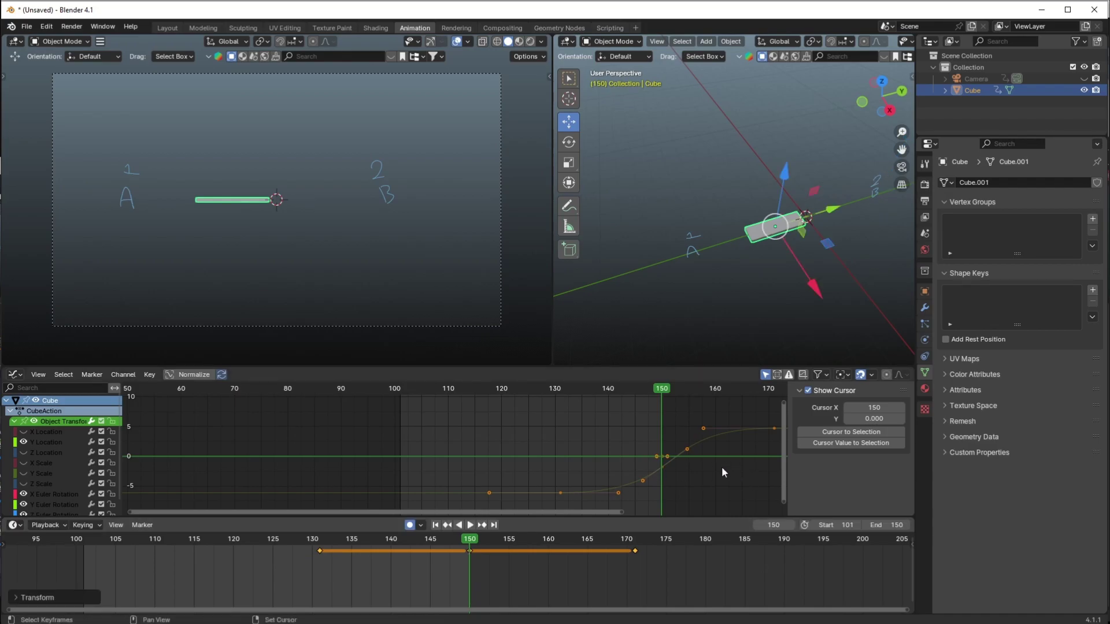
Delete the bar's last keyframe at frame 171, scrub the remaining movement up to frame 150, and select that keyframe
scroll(724, 467, "up", 4)
left_click(560, 453)
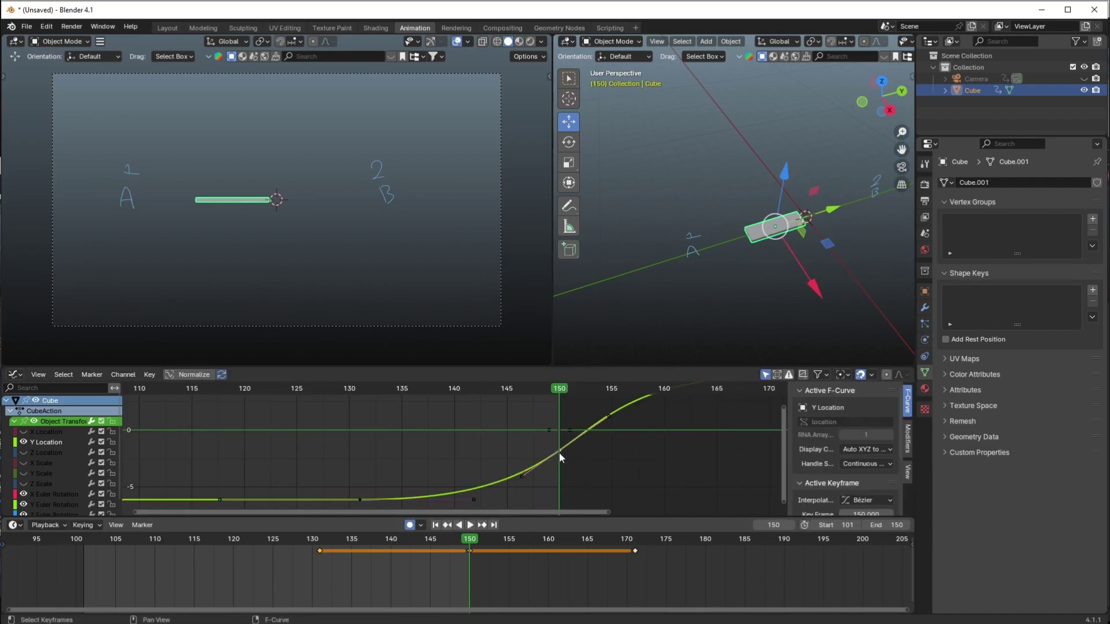
mouse_move(475, 543)
left_mouse_down()
mouse_move(322, 544)
mouse_move(510, 544)
mouse_move(469, 548)
left_mouse_up()
left_click(634, 551)
key("Delete")
left_click(344, 543)
left_click_drag(343, 543, 469, 547)
left_click(469, 551)
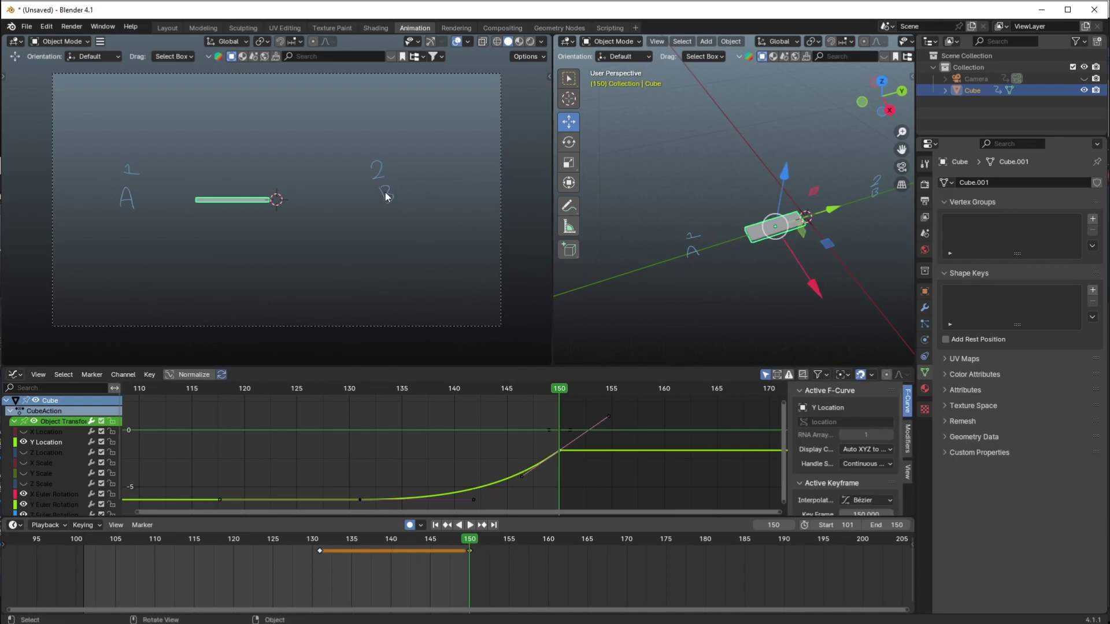
Try Bézier interpolation with Auto Clamped handles on the frame 150 Y Location keyframe and play the movement
key("t")
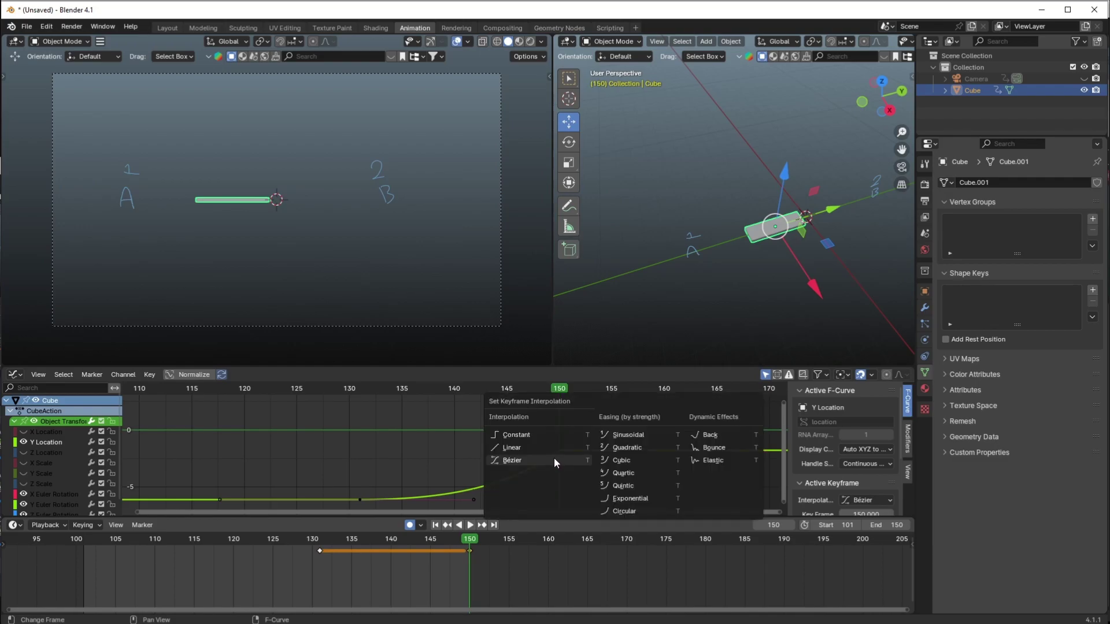
left_click(554, 458)
key("v")
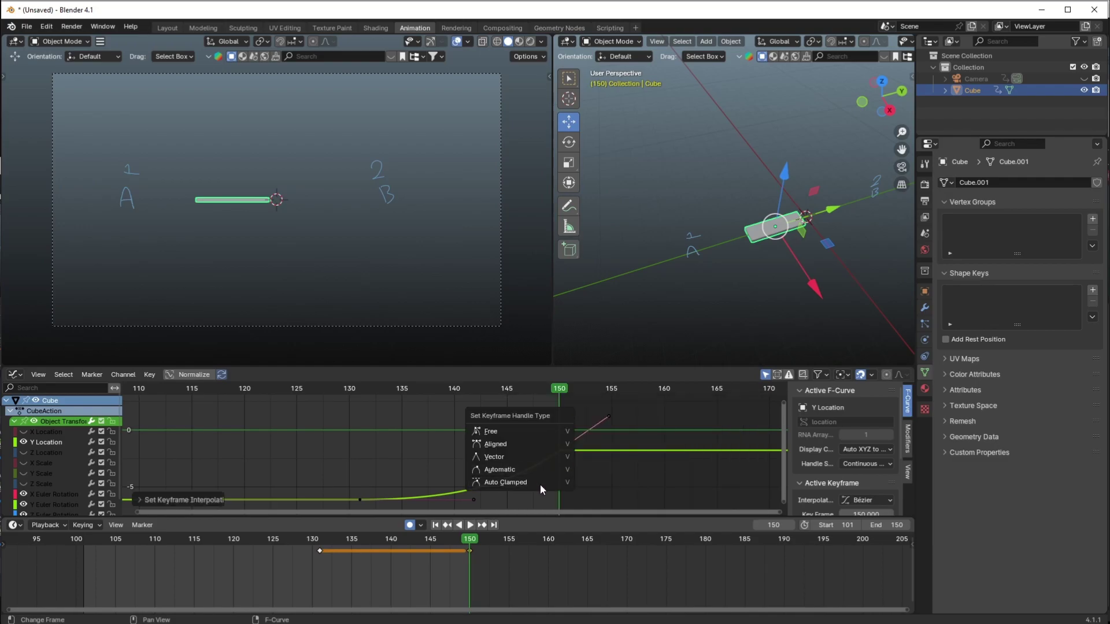
left_click(540, 483)
left_click_drag(390, 544, 321, 542)
key("space")
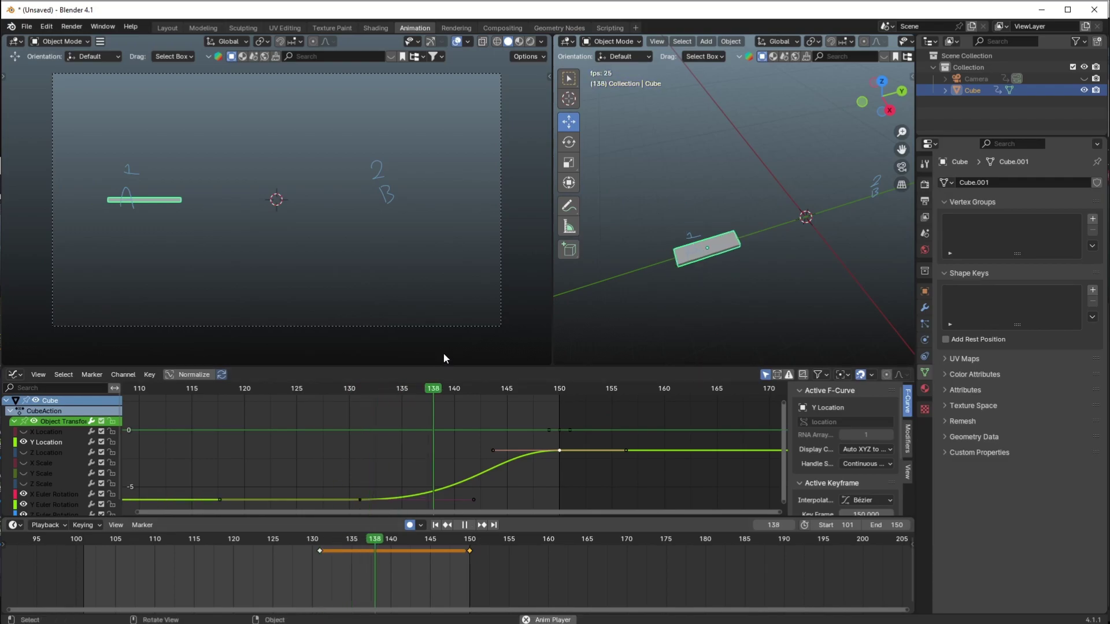
key("space")
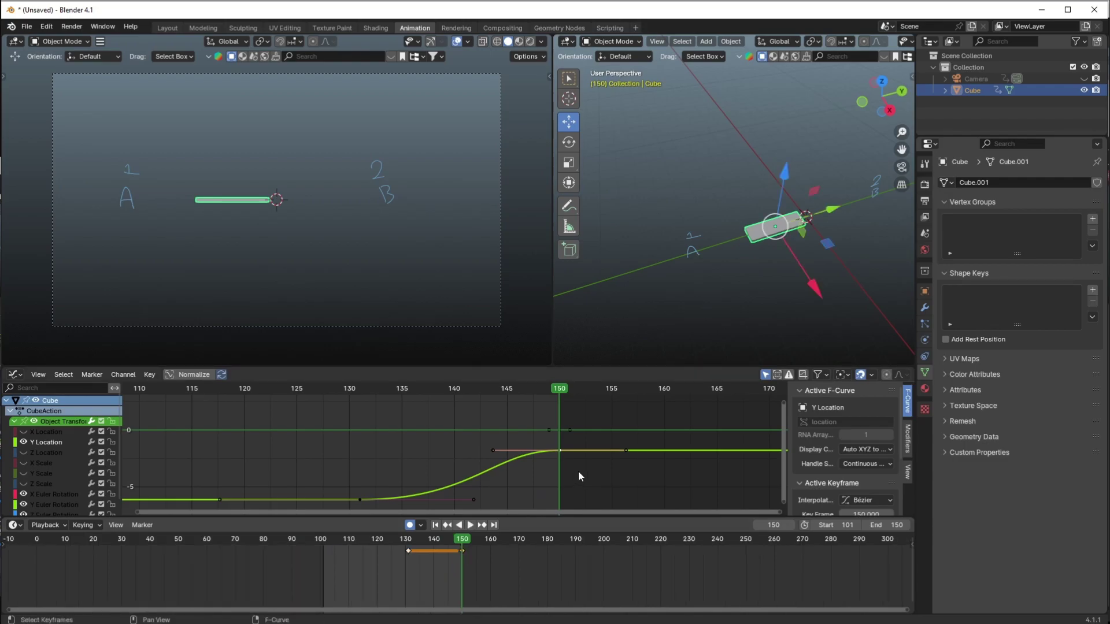
Undo the handle and interpolation changes and the deletion of the last keyframe
key("ctrl+z")
key("ctrl+z")
key("ctrl+z")
key("ctrl+z")
Move all of the bar's keyframes 24 frames earlier so the last sits at frame 147, then play the full movement
left_click_drag(533, 569, 449, 544)
key("g")
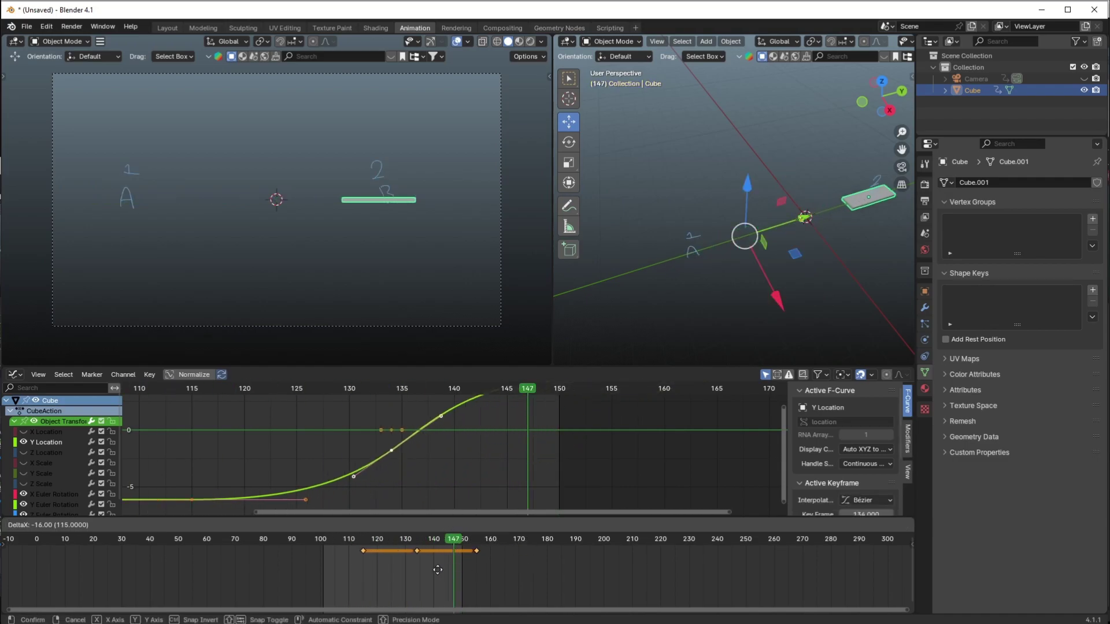
left_click(419, 569)
key("Home")
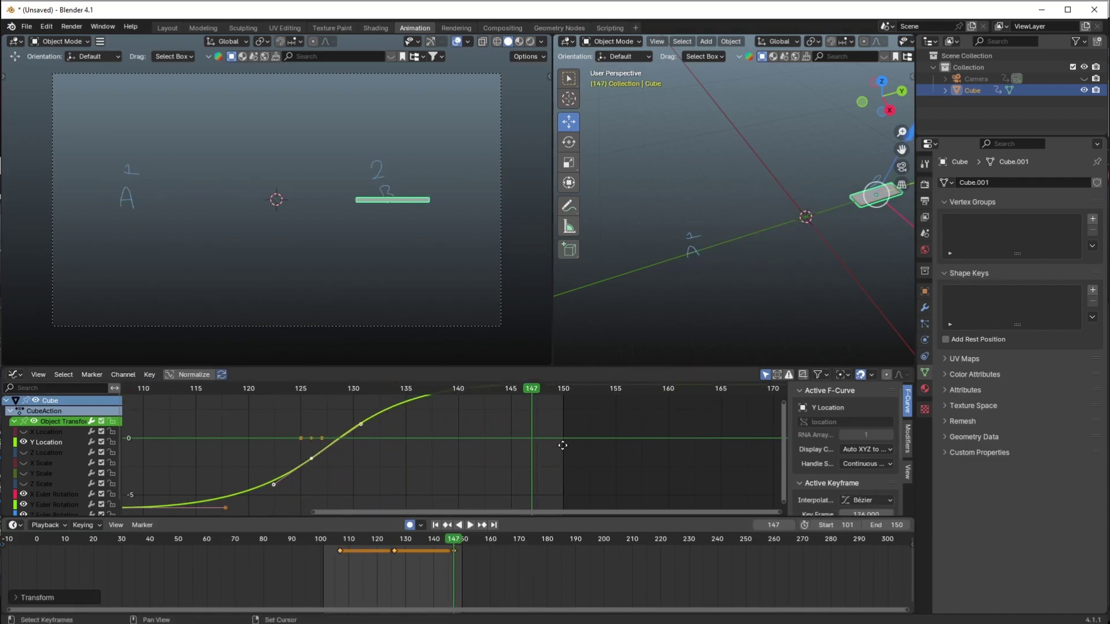
left_click(404, 542)
key("space")
key("space")
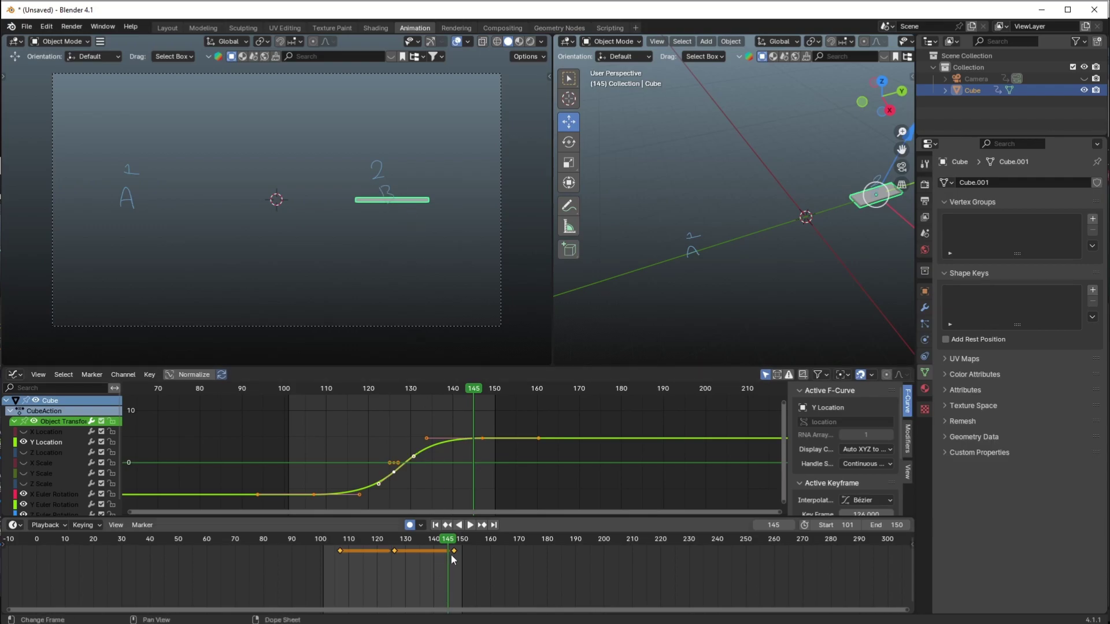
Move all of the bar's keyframes later so the movement starts at frame 126 with its middle keyframe at frame 145
key("g")
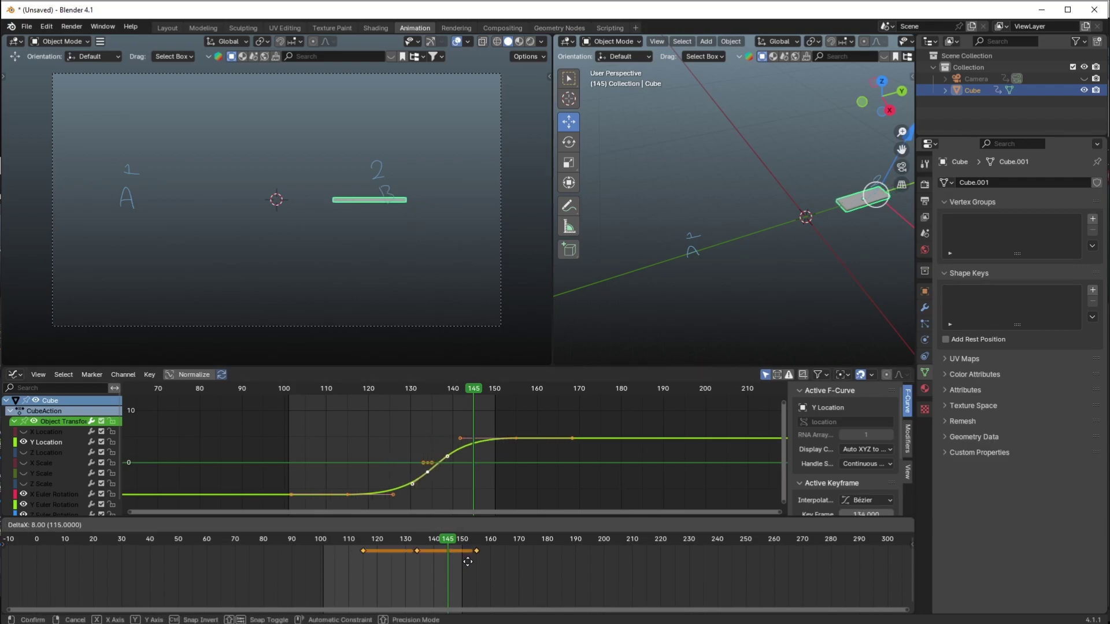
left_click(467, 561)
left_click(509, 455)
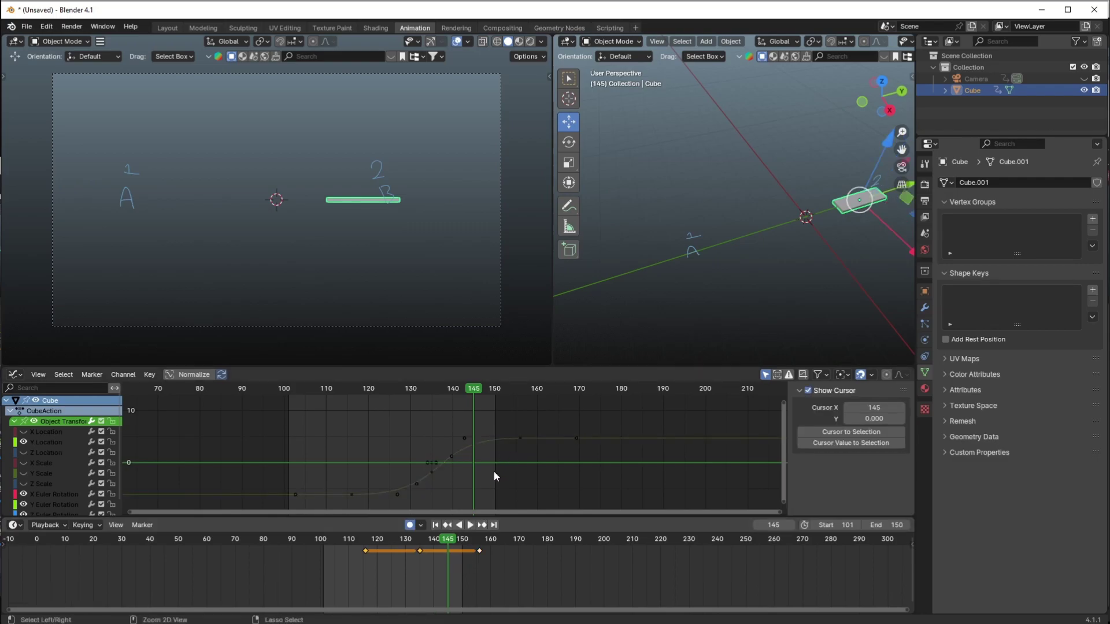
scroll(514, 445, "up", 4)
scroll(518, 446, "down", 2)
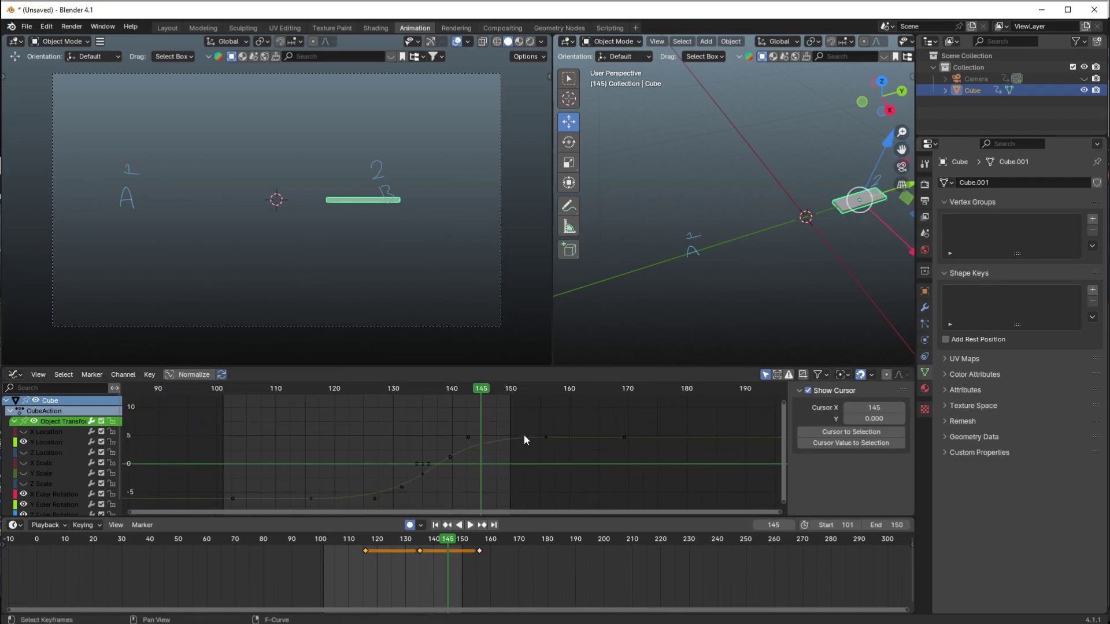
key("a")
key("g")
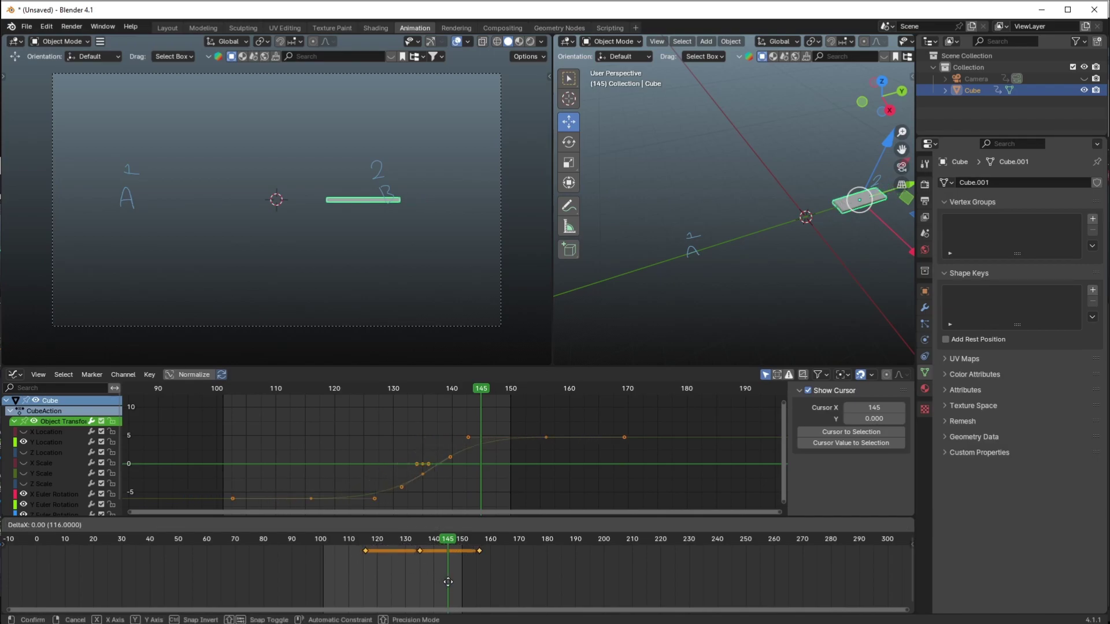
left_click(477, 584)
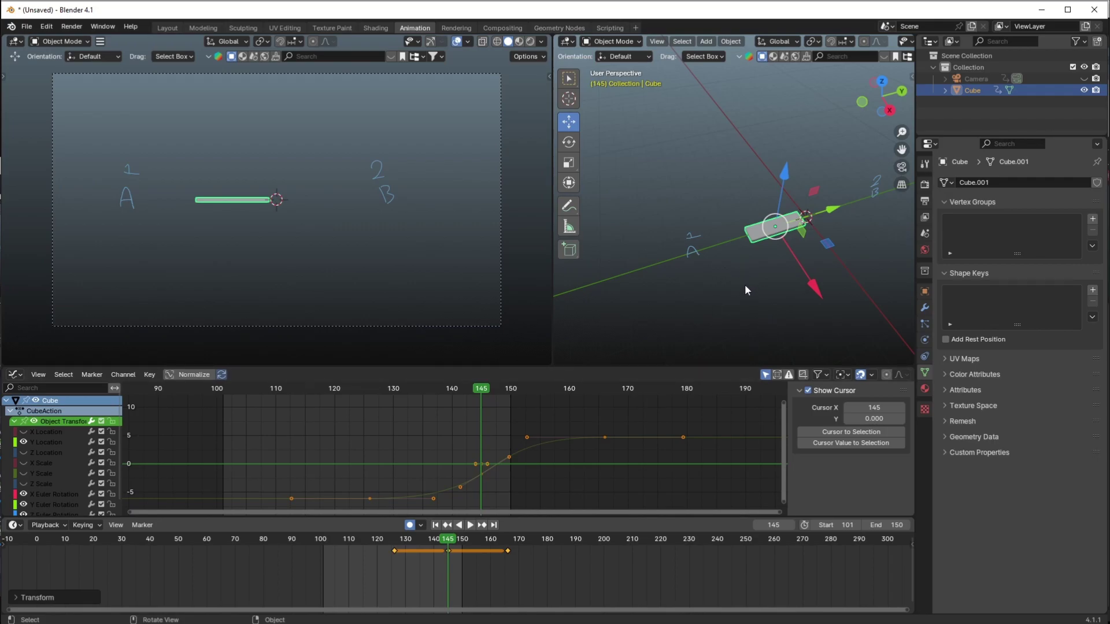
Switch to the TailL ball exercise Blender window, stop its playback, and activate the Move tool
left_click(1037, 14)
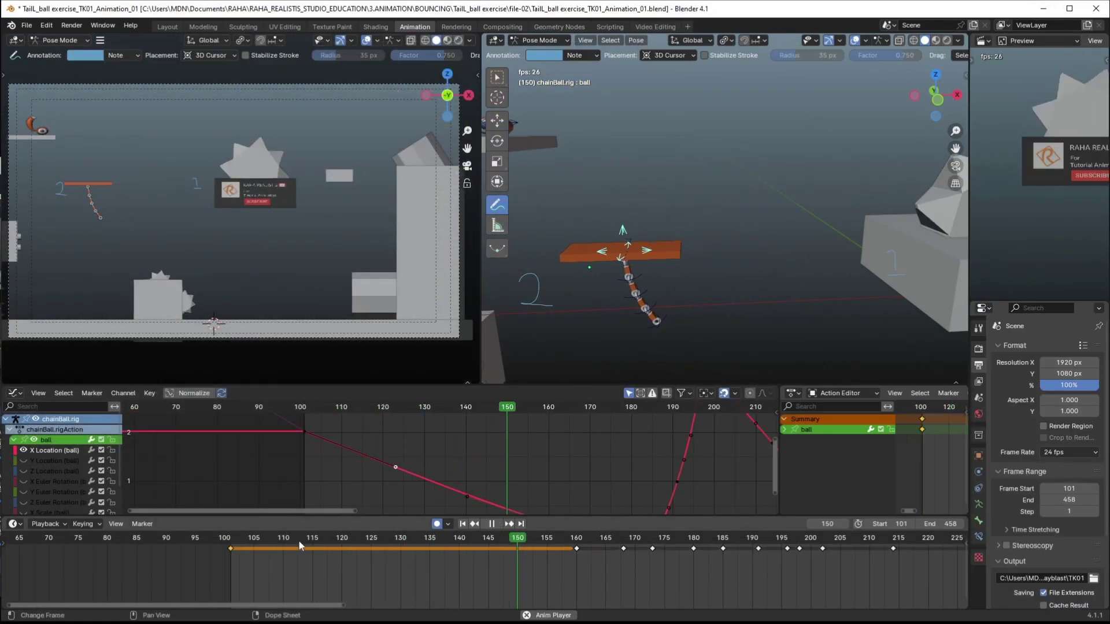
key("space")
middle_click_drag(622, 307, 679, 232, "shift")
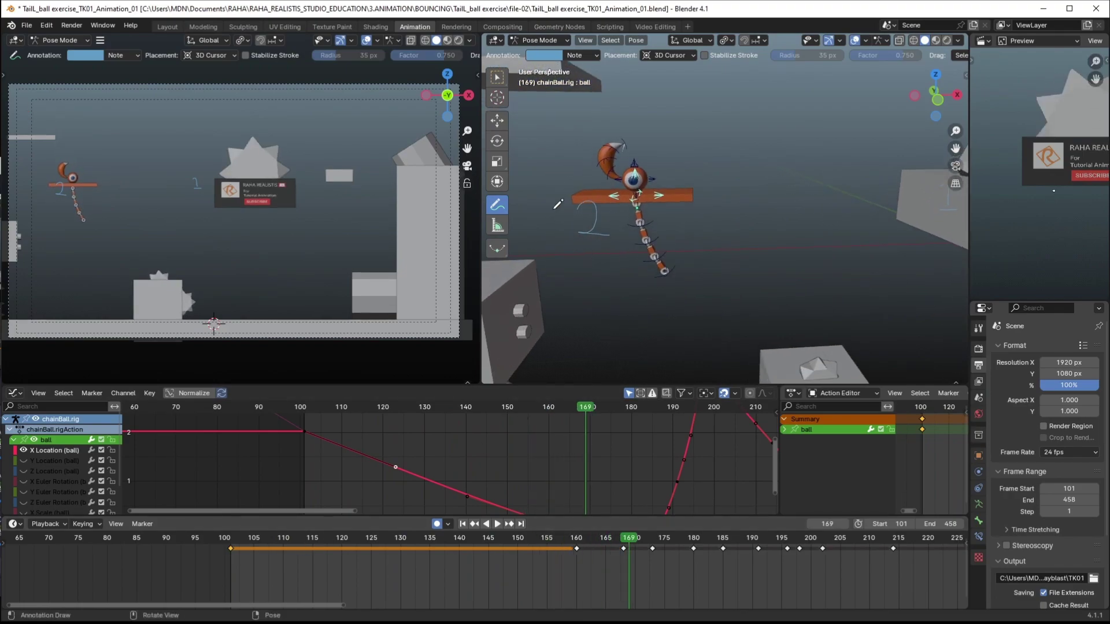
left_click(500, 122)
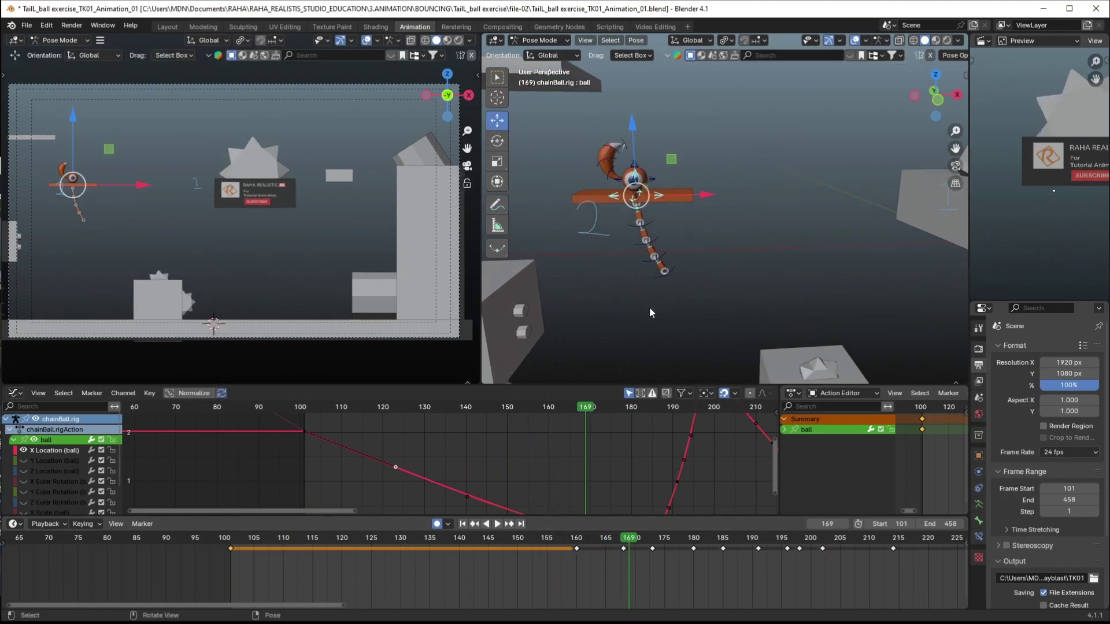
Examine the flat section of the platform's X Location curve while scrubbing the animation to frame 185
scroll(555, 490, "down", 5)
middle_click_drag(548, 492, 525, 423)
middle_click_drag(525, 423, 465, 418)
left_click_drag(499, 541, 696, 549)
left_click_drag(969, 260, 899, 270)
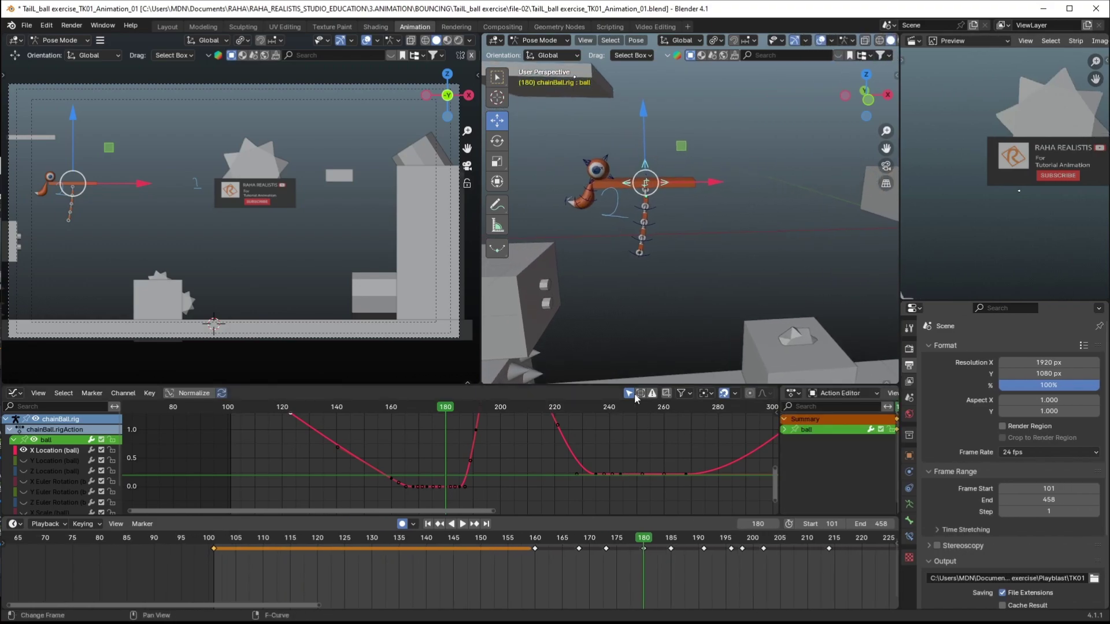
middle_click_drag(502, 490, 519, 445, "ctrl")
left_click_drag(634, 546, 671, 545)
middle_click_drag(519, 490, 519, 430, "ctrl")
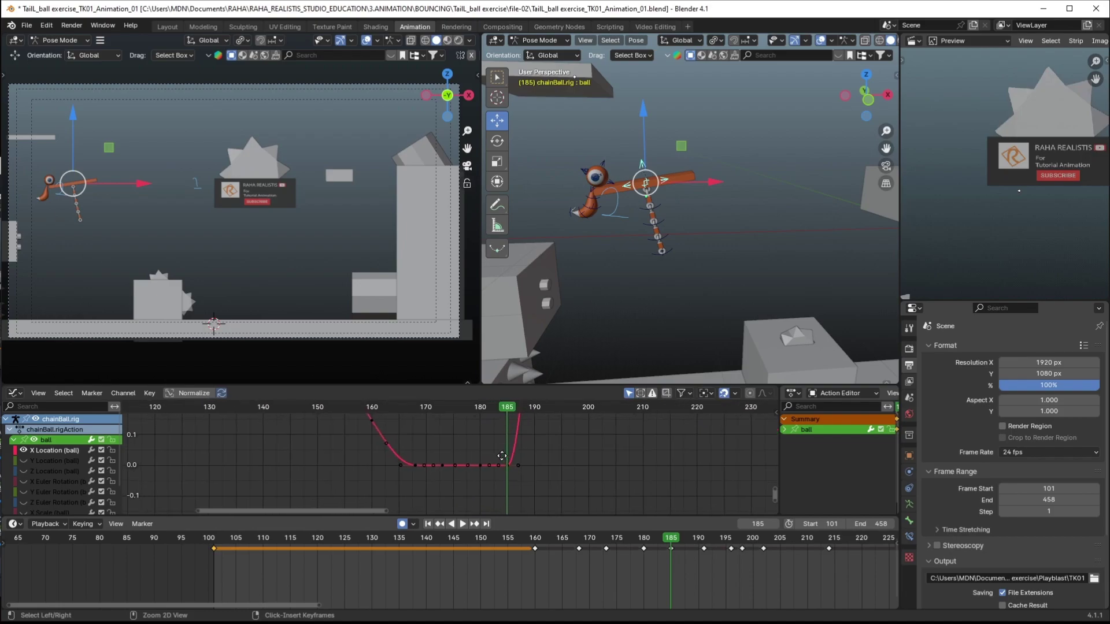
Select the X Location keyframes near frame 185, then scrub back to frame 173 and inspect the platform close up
left_click_drag(515, 483, 504, 464)
left_click_drag(520, 544, 648, 546)
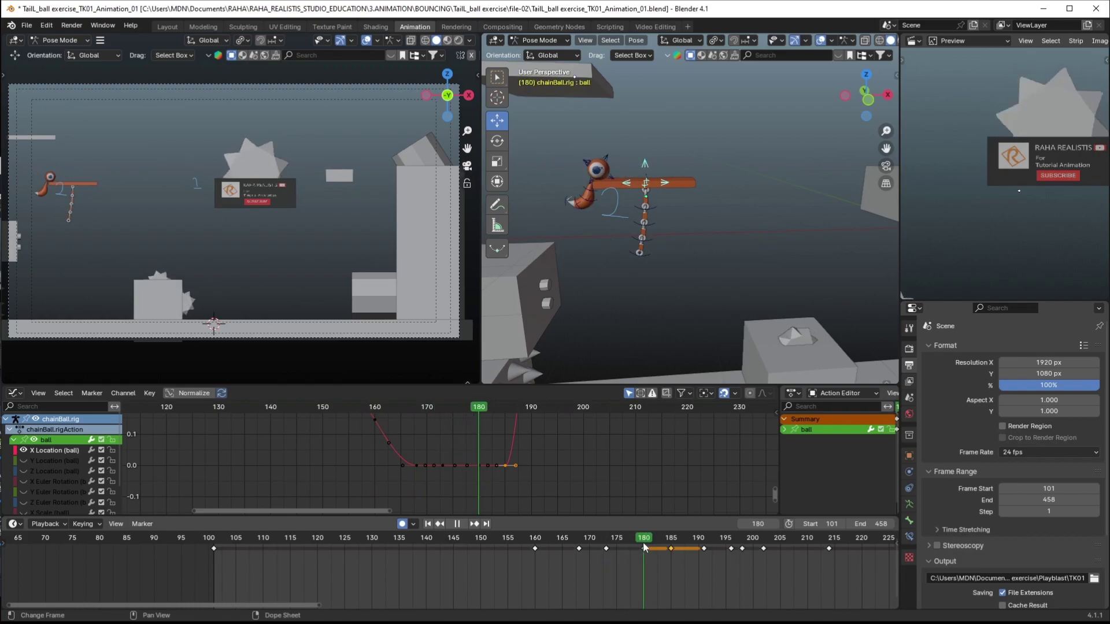
key("Escape")
middle_click_drag(194, 235, 324, 261, "shift")
middle_click_drag(300, 222, 336, 123, "ctrl")
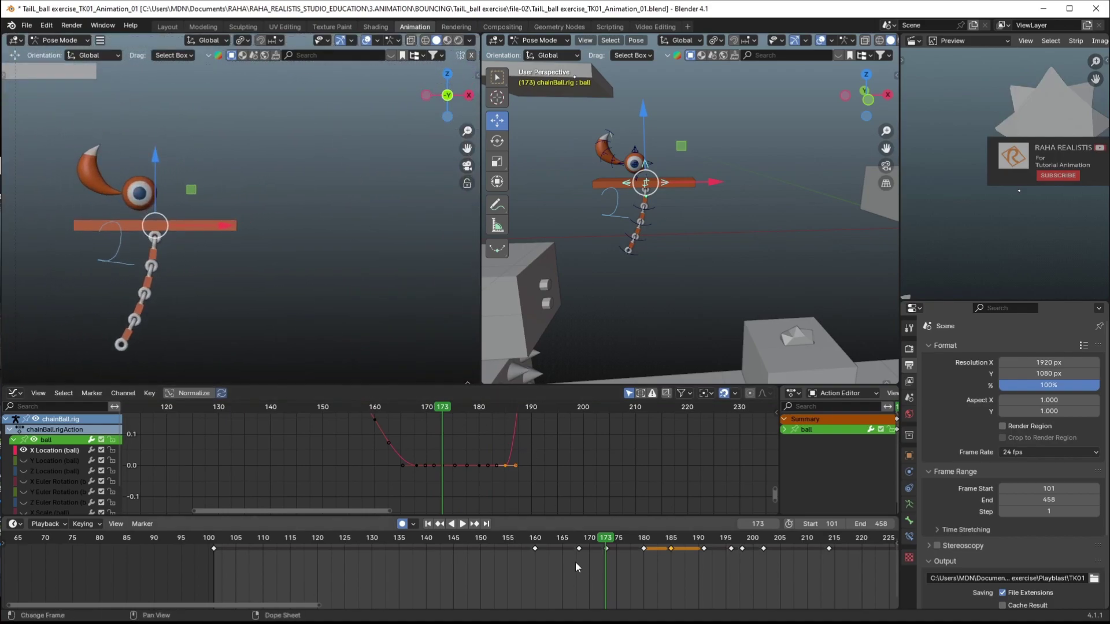
Scrub the ball's landing up to frame 173 and draw a V-shaped annotation stroke beside the top of the chain
left_click_drag(535, 541, 590, 541)
key("Escape")
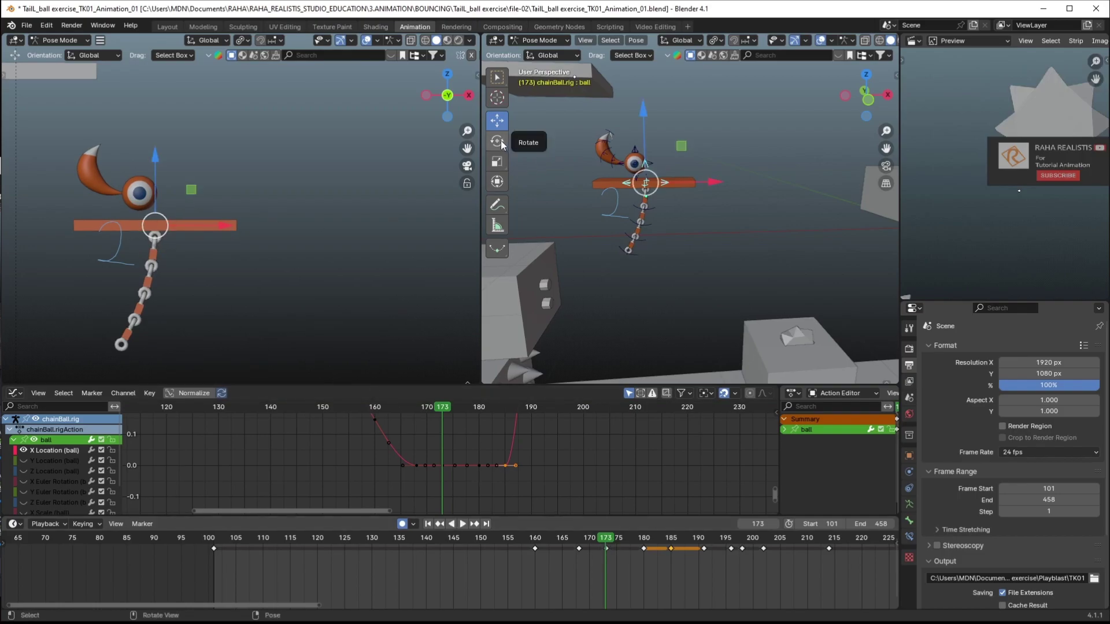
left_click(497, 205)
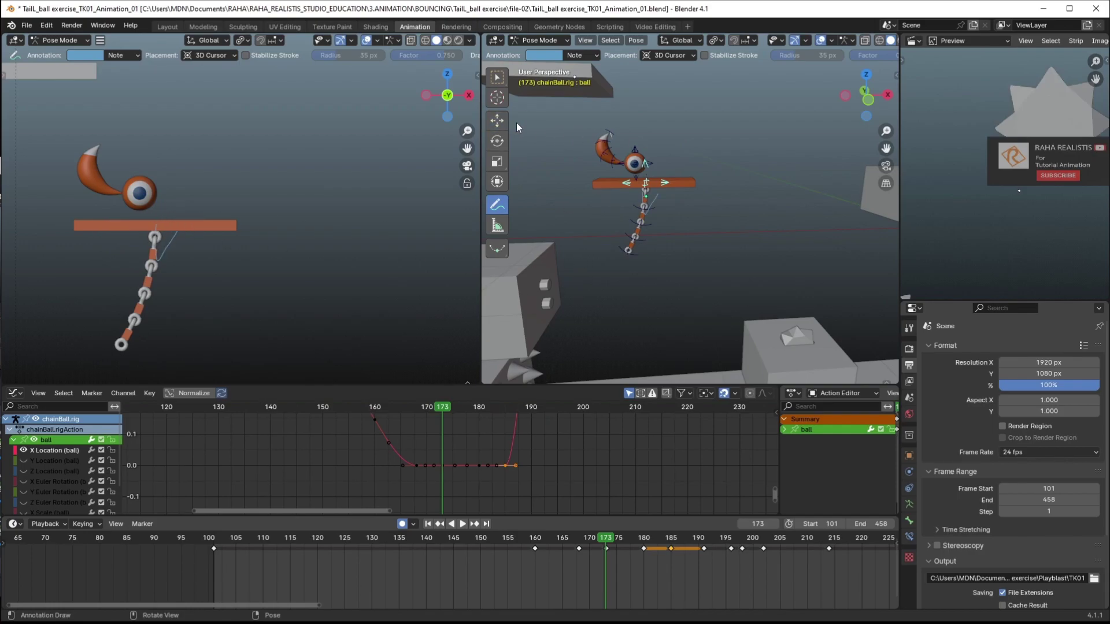
left_click(498, 121)
Lower the platform's X Location keyframe at frame 173 by about 0.05 along Y and scrub the landing
left_click_drag(456, 488, 434, 460)
key("g")
key("y")
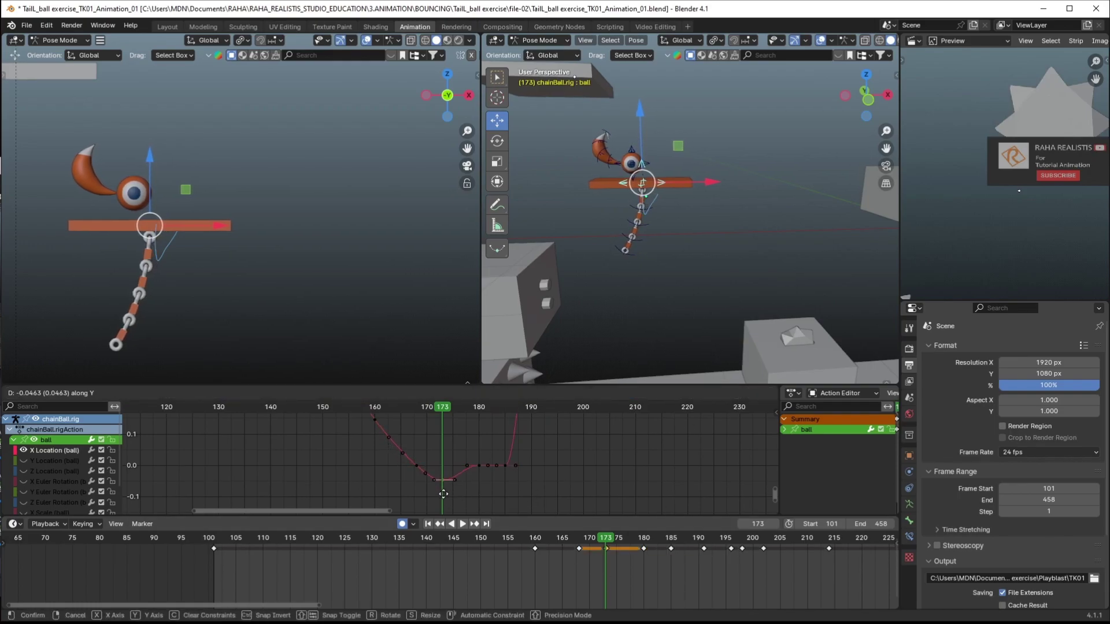
left_click(443, 495)
left_click_drag(546, 538, 604, 544)
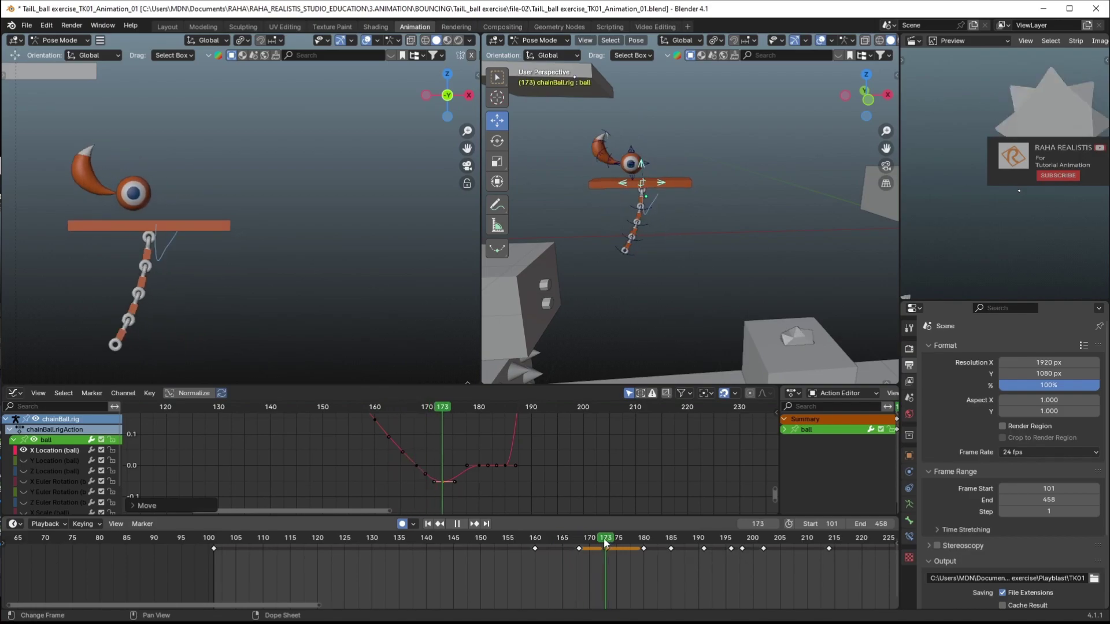
key("space")
Add annotation strokes around the top of the chain, then erase the strokes on frame 173 and return to the Move tool
left_click(497, 204)
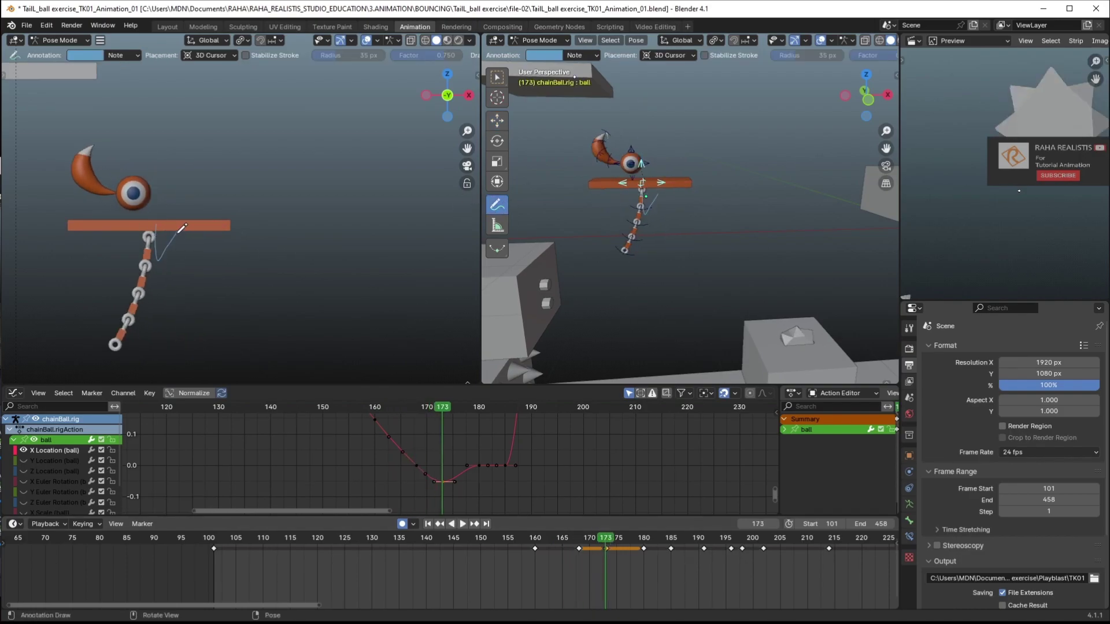
left_click(497, 204)
left_click(517, 269)
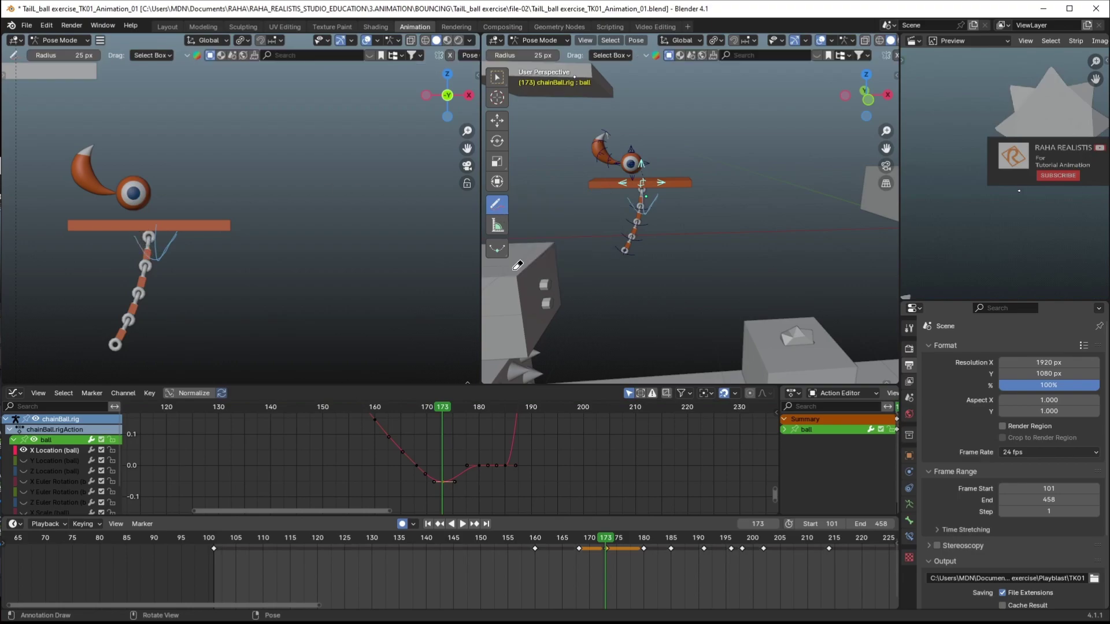
left_click(499, 206)
left_click(518, 208)
left_click(497, 120)
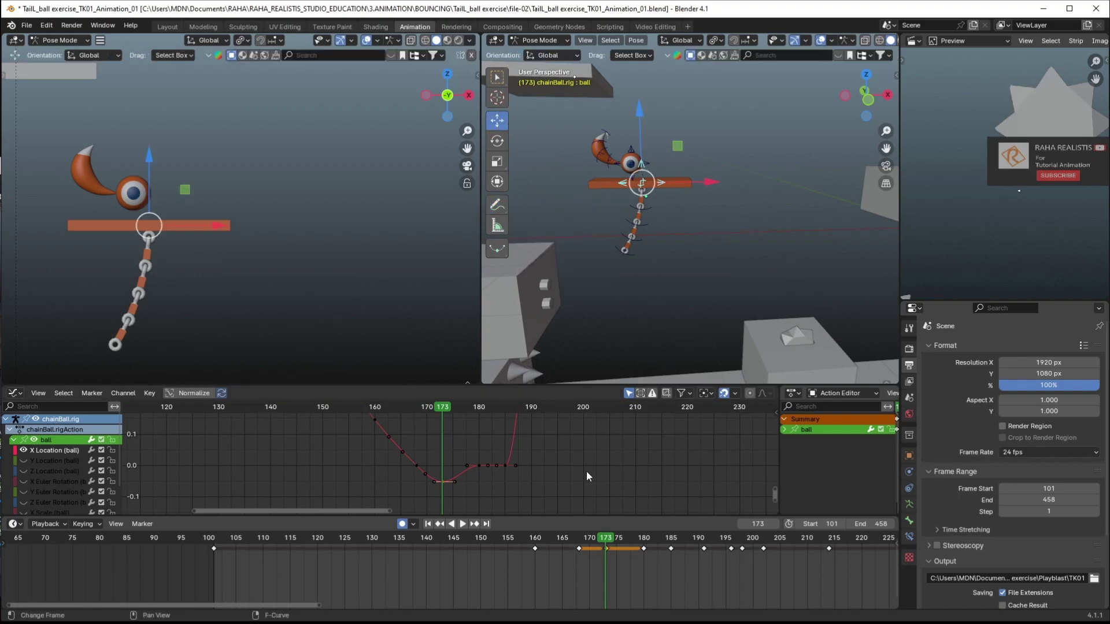
Lower the X Location keyframes at frames 180 and 185 along Y to match the frame 173 key at about -0.05
left_click_drag(520, 472, 468, 453)
key("g")
key("y")
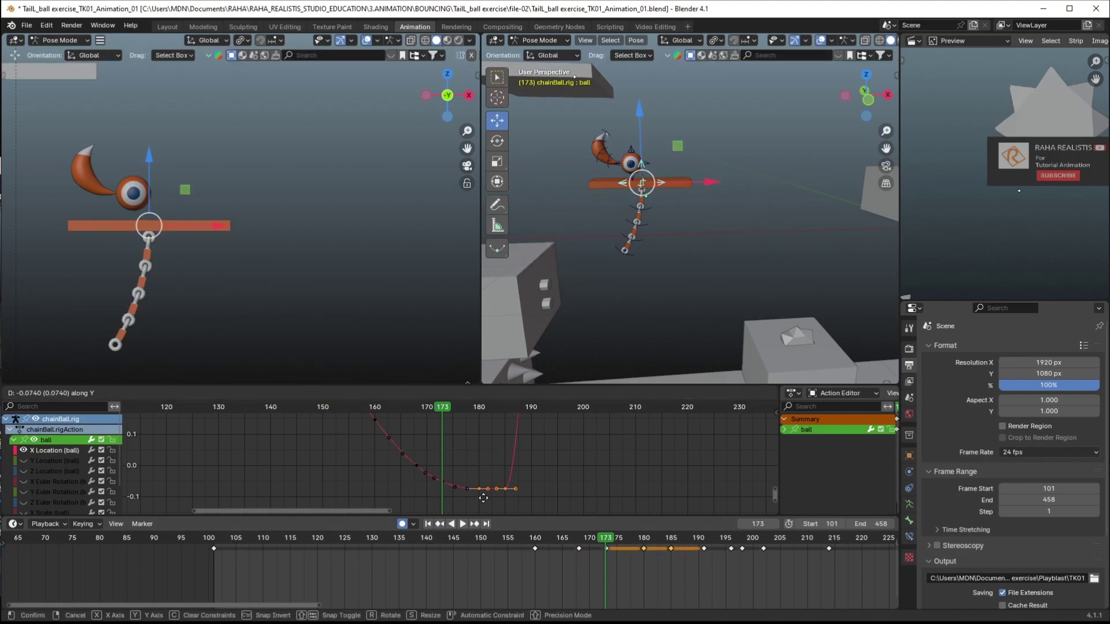
left_click(480, 490)
left_click_drag(549, 547, 644, 544)
left_click(479, 498)
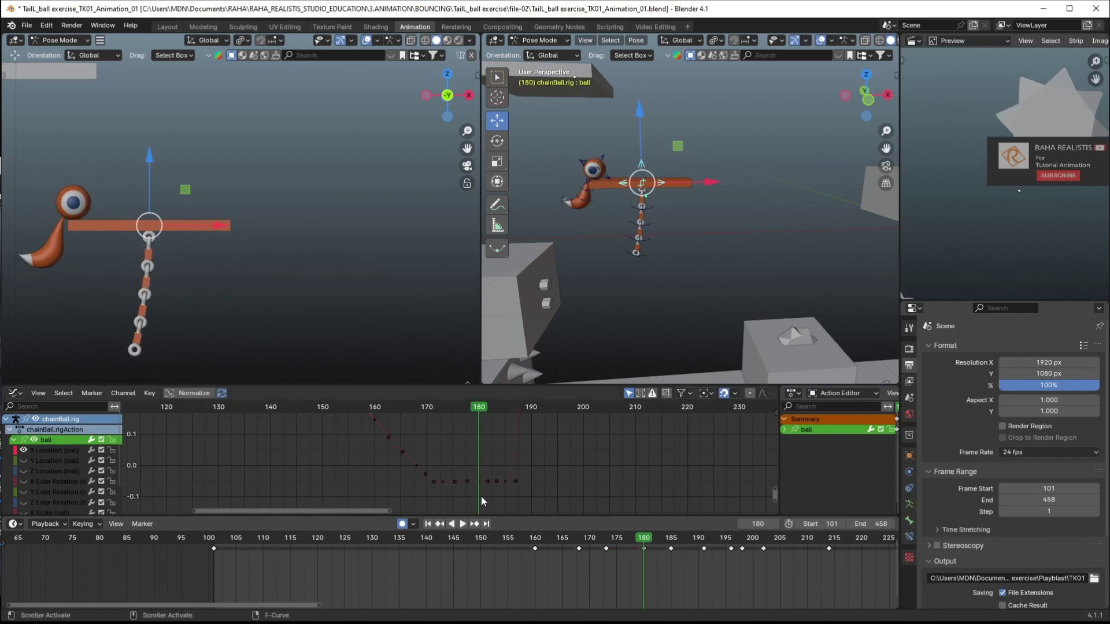
Scrub the ball's landing around frames 172 to 173 and select the X Location keyframe at frame 173
left_click(601, 542)
scroll(625, 421, "up", 3)
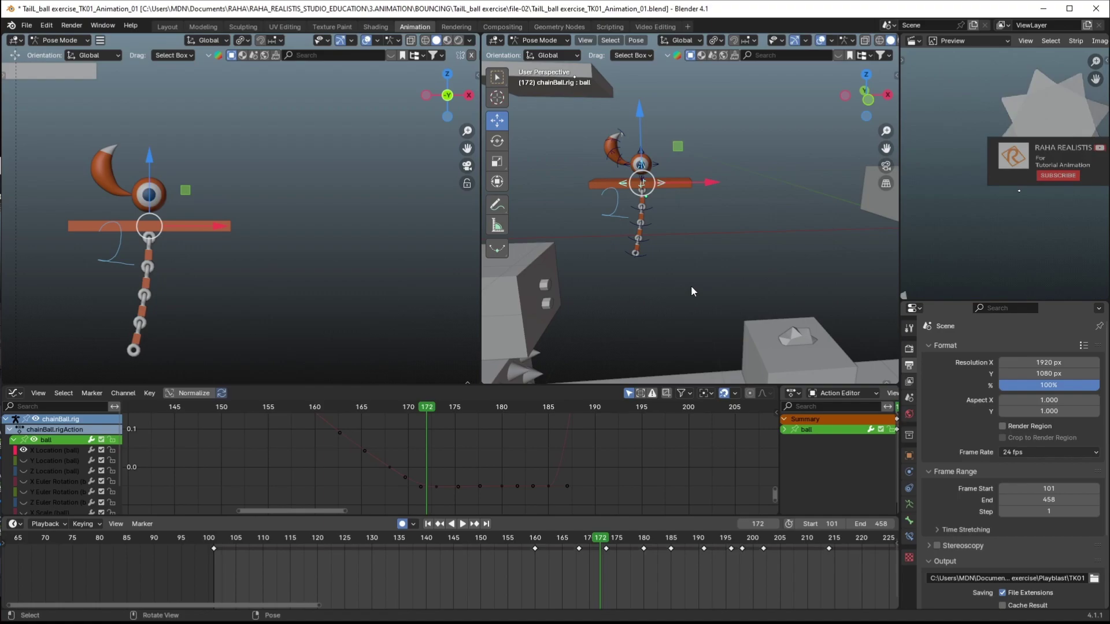
left_click_drag(556, 543, 605, 536)
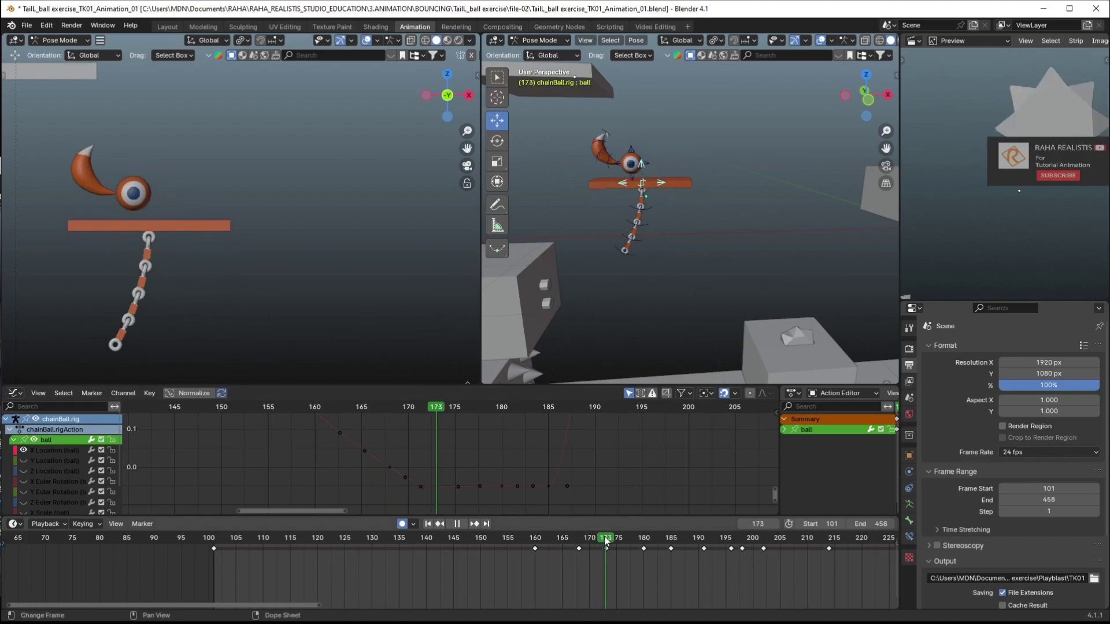
left_click(438, 487)
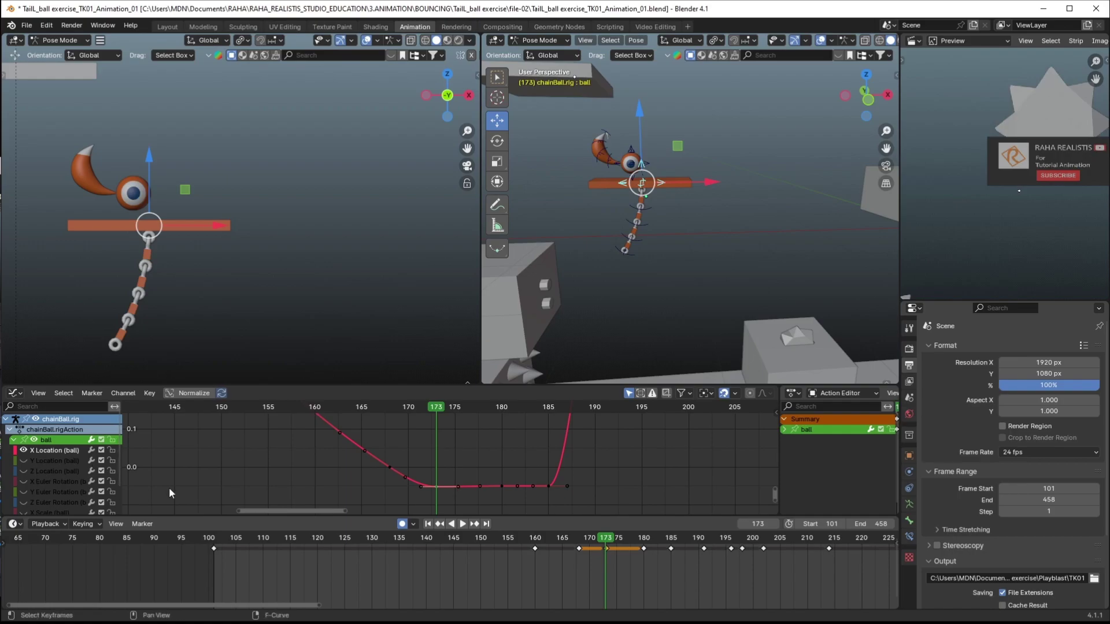
Show all of the ball control's curves and compare the platform's pose between frames 171 and 173
left_click(36, 441)
left_click(33, 440)
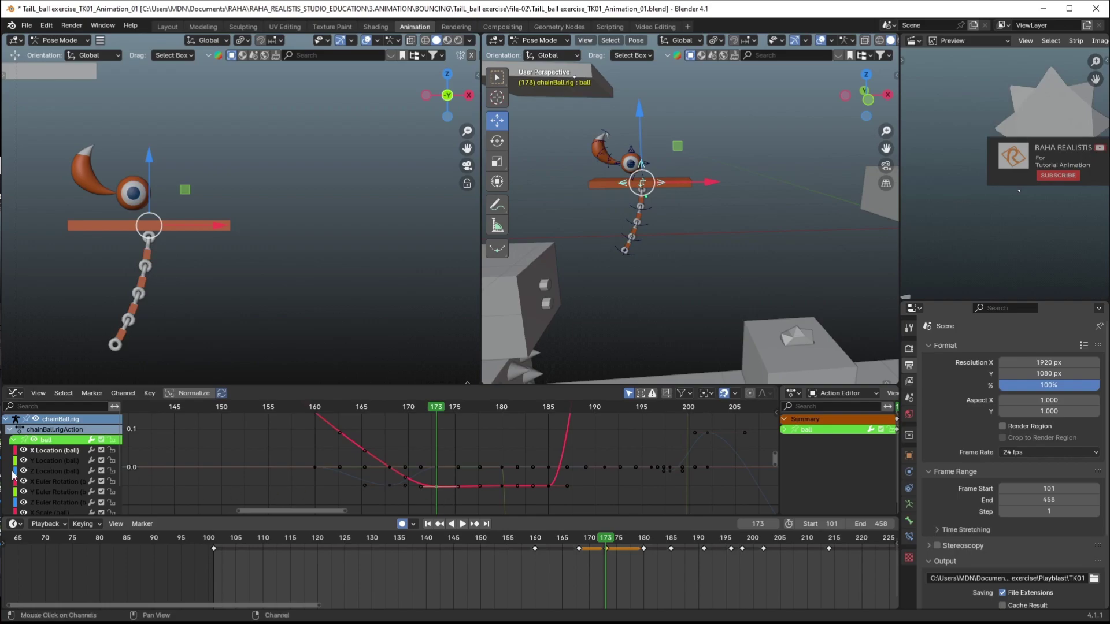
middle_click_drag(441, 444, 457, 422, "ctrl")
left_click_drag(577, 551, 594, 549)
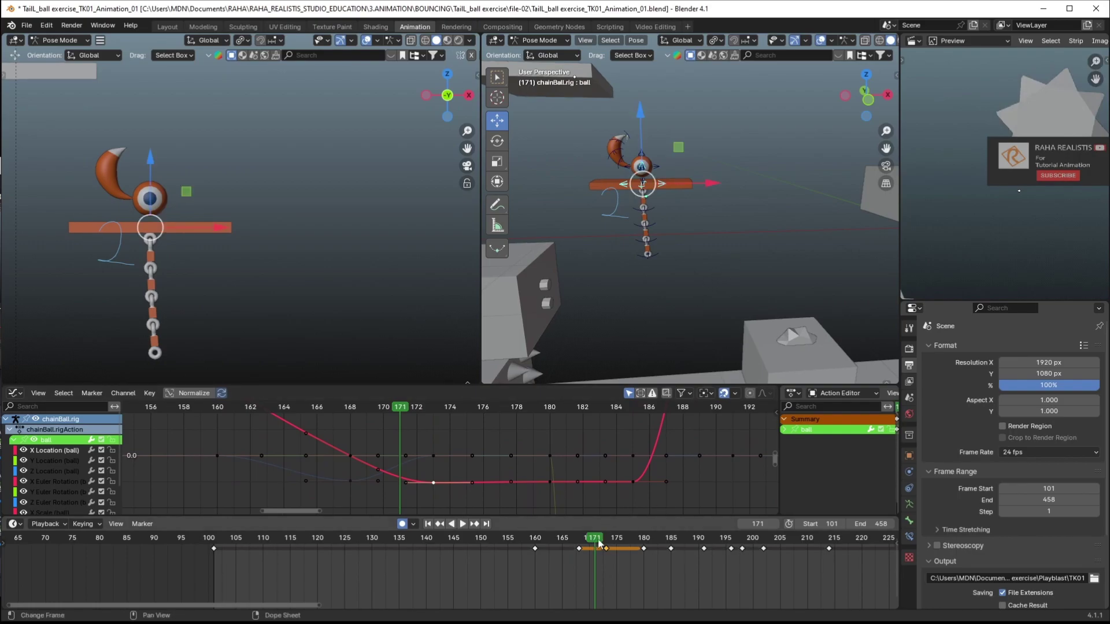
middle_click_drag(608, 553, 482, 571, "ctrl")
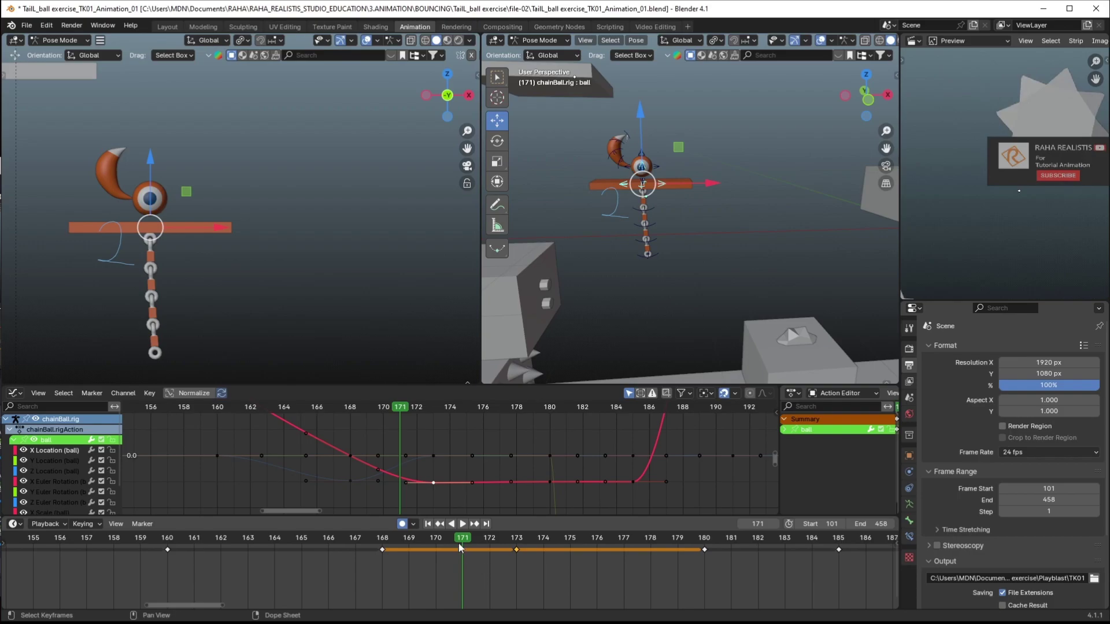
key("space")
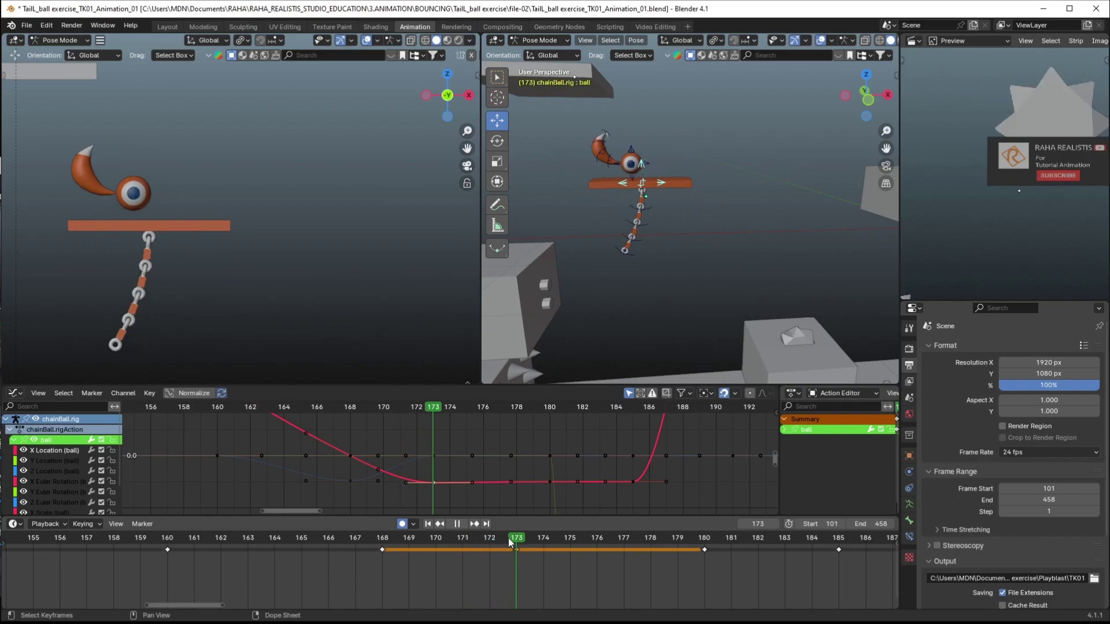
key("Escape")
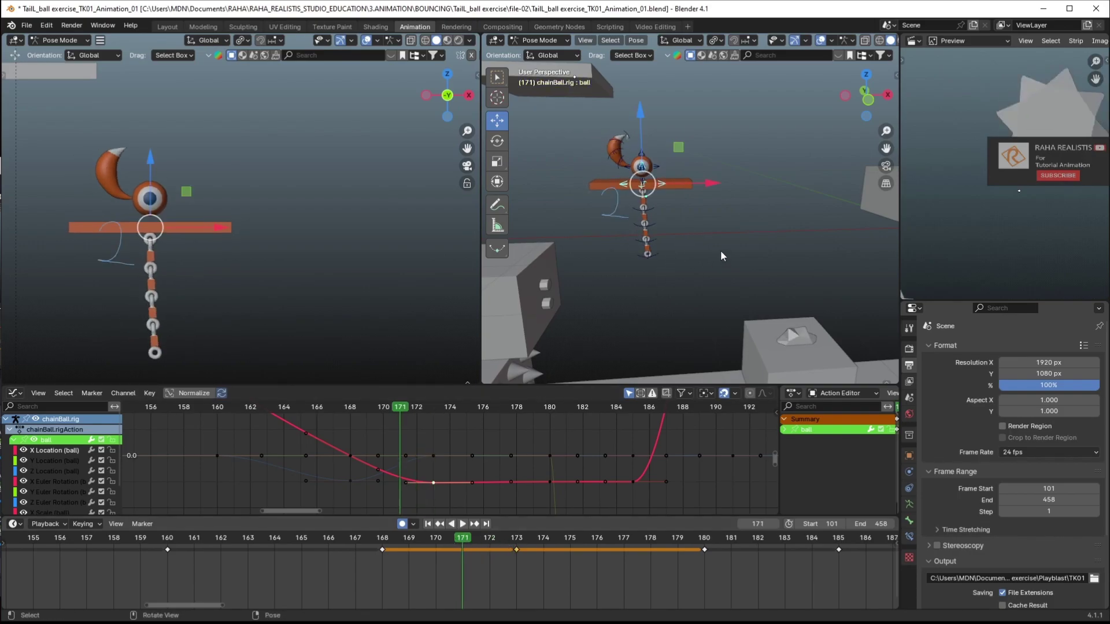
Key the platform's location, rotation and scale at frame 171, then move that keyframe to frame 173
key("i")
left_click(463, 550)
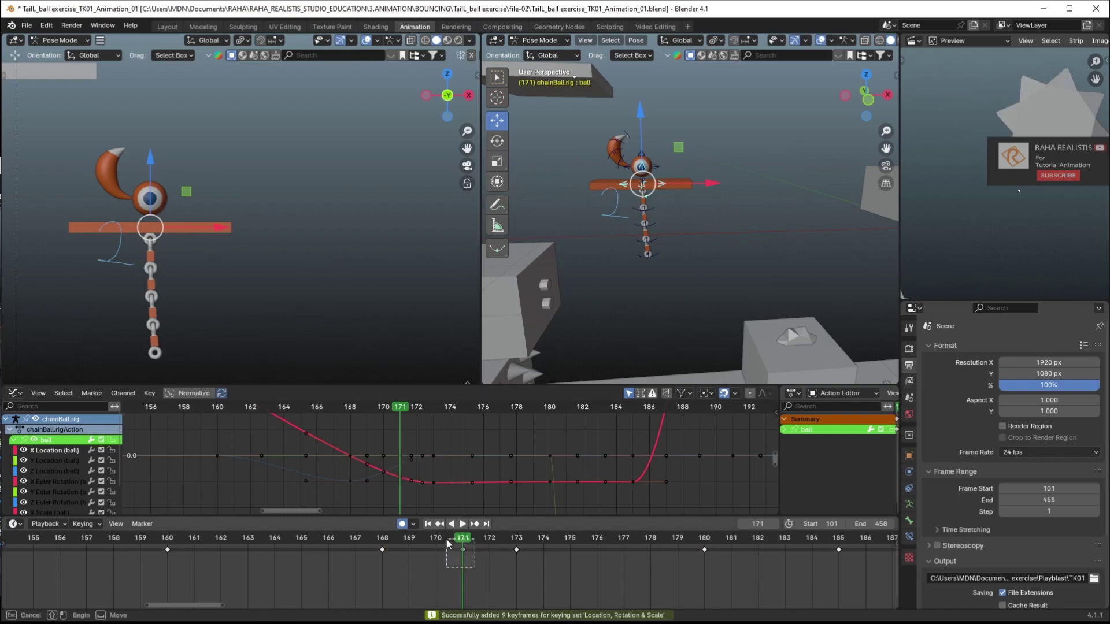
key("g")
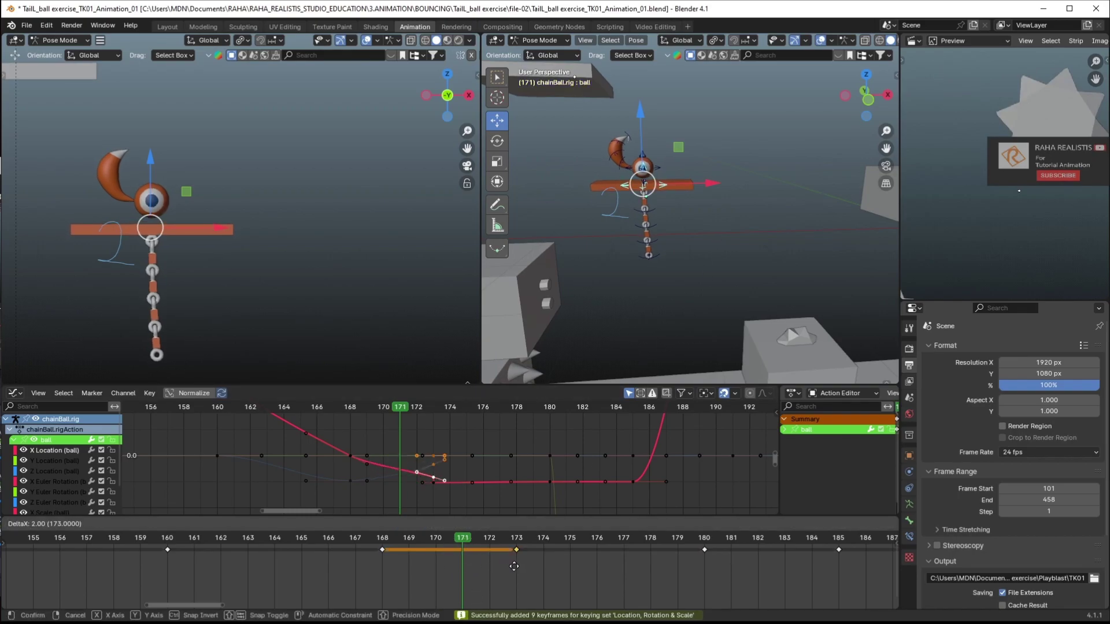
left_click(514, 567)
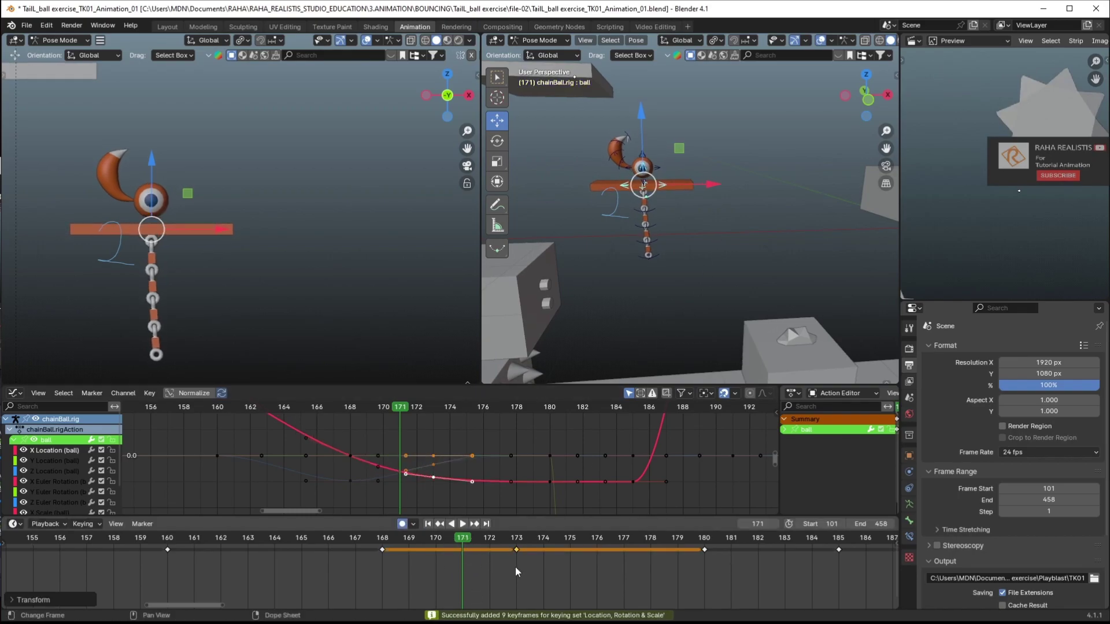
left_click(419, 434)
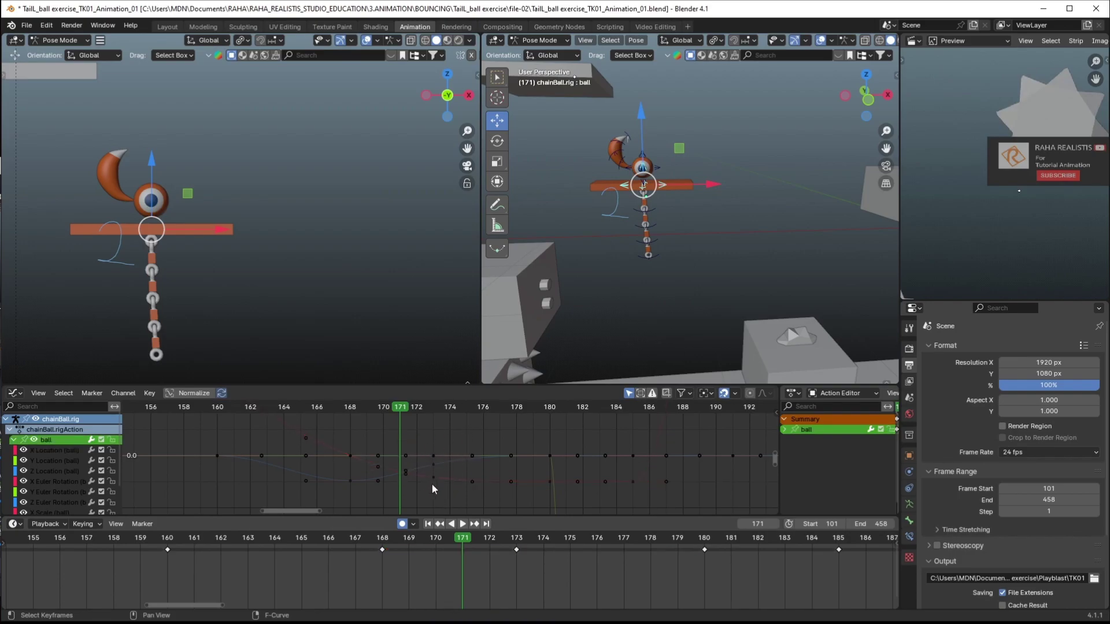
Play the landing through to frame 190, then scrub back to frame 173 and widen the visible timeline range
left_click_drag(452, 542, 264, 547)
key("space")
key("space")
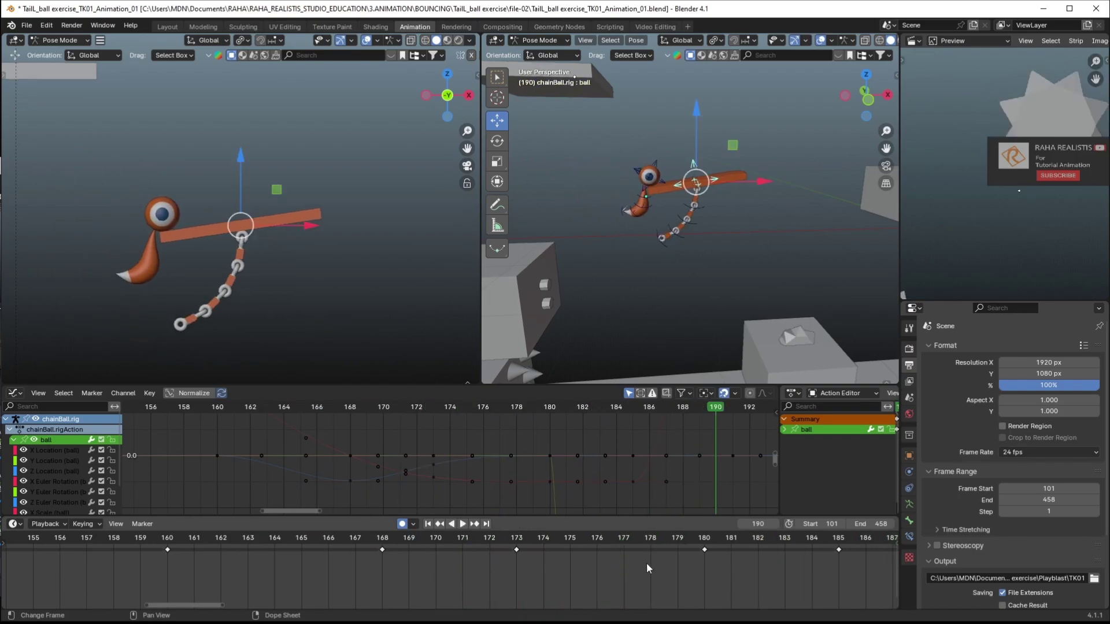
left_click_drag(495, 541, 514, 544)
middle_click_drag(628, 575, 570, 572, "ctrl")
middle_click_drag(473, 588, 421, 585)
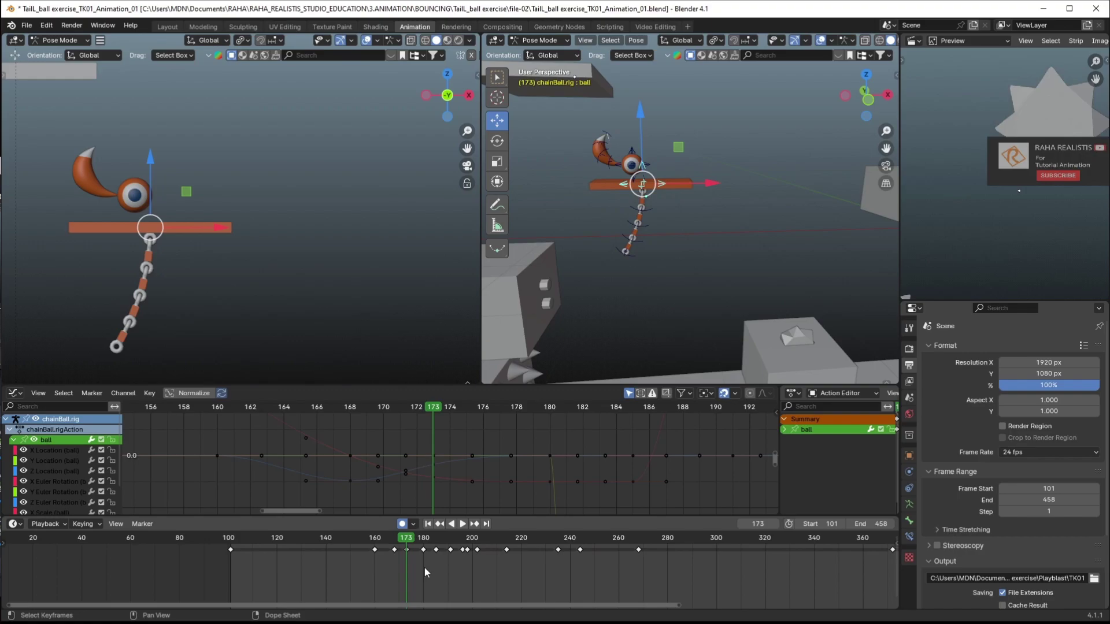
mouse_move(452, 570)
middle_mouse_down("ctrl")
mouse_move(499, 578)
mouse_move(456, 576)
middle_mouse_up("ctrl")
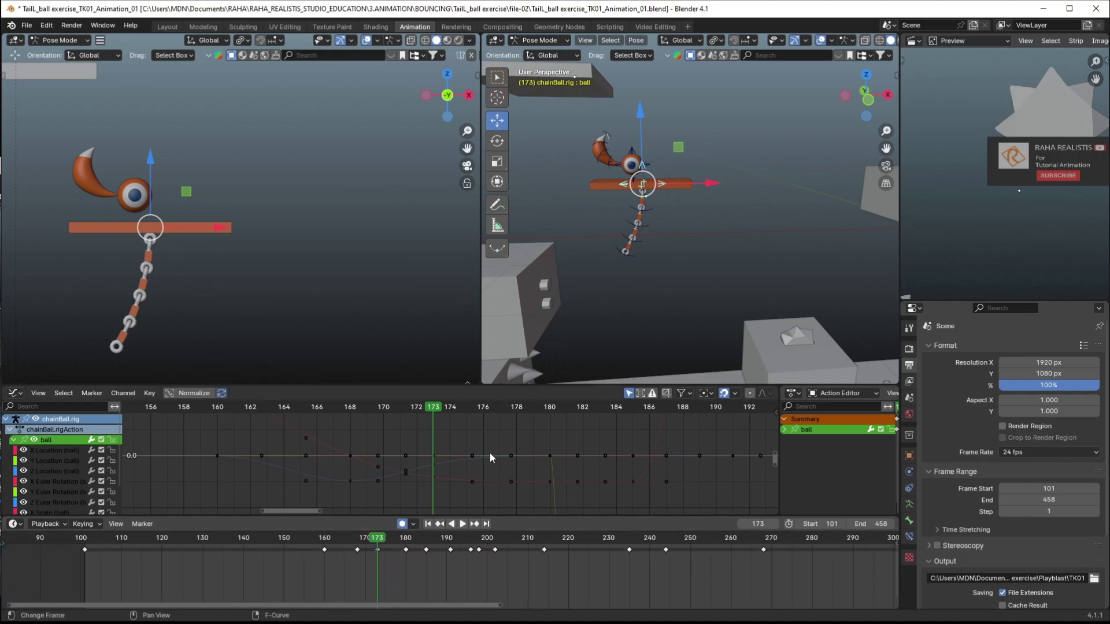
Replay the platform's landing motion from about frame 167 and scrub to frame 180
left_click(354, 541)
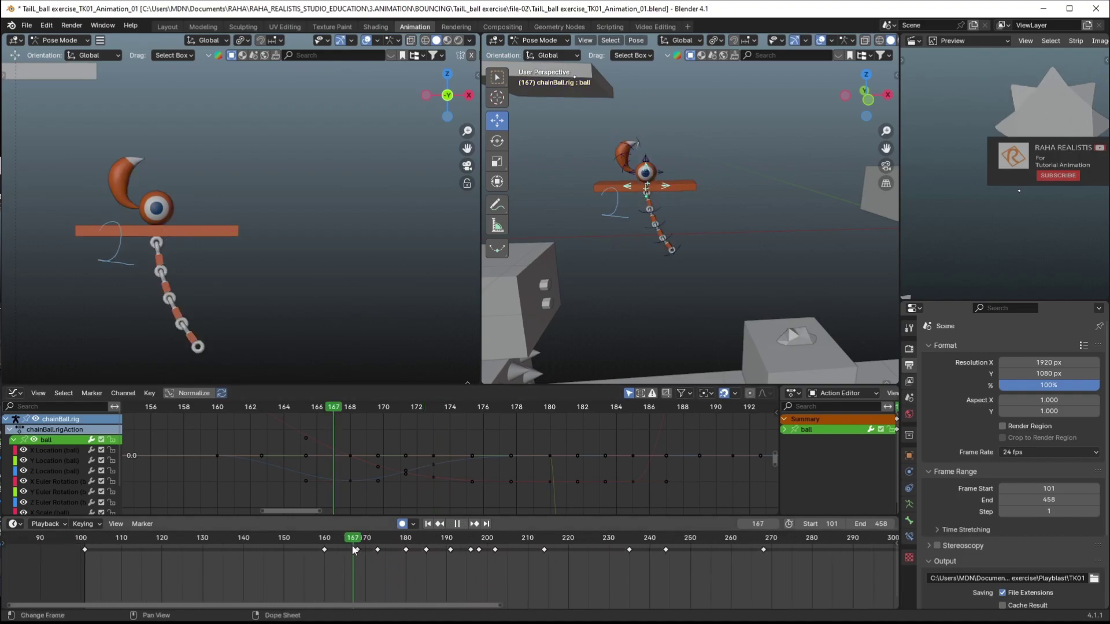
key("space")
key("space")
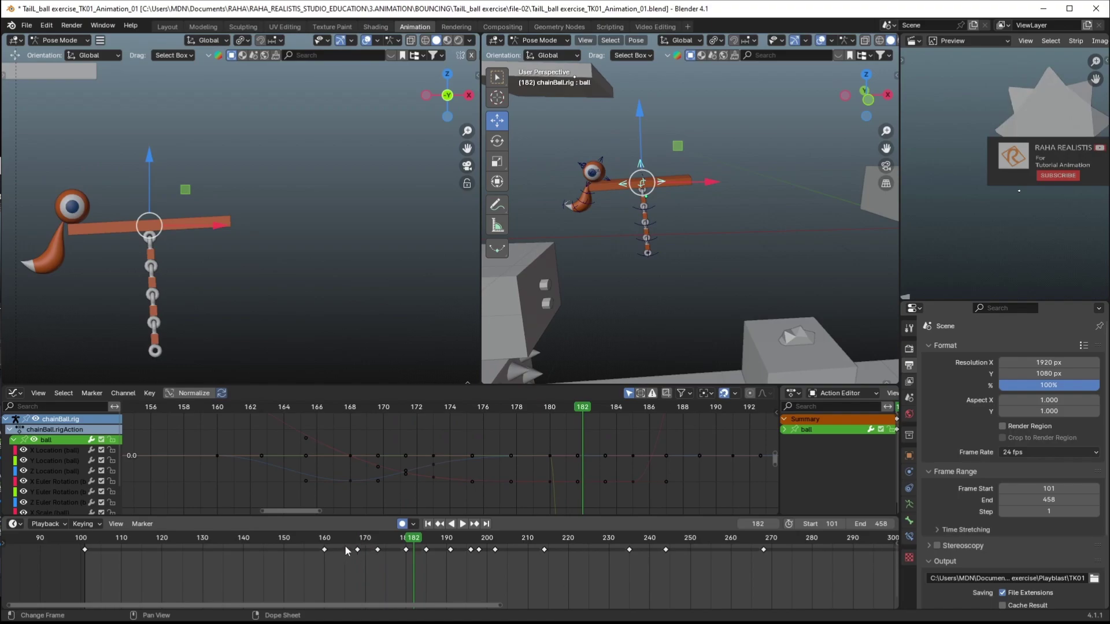
left_click(354, 542)
key("space")
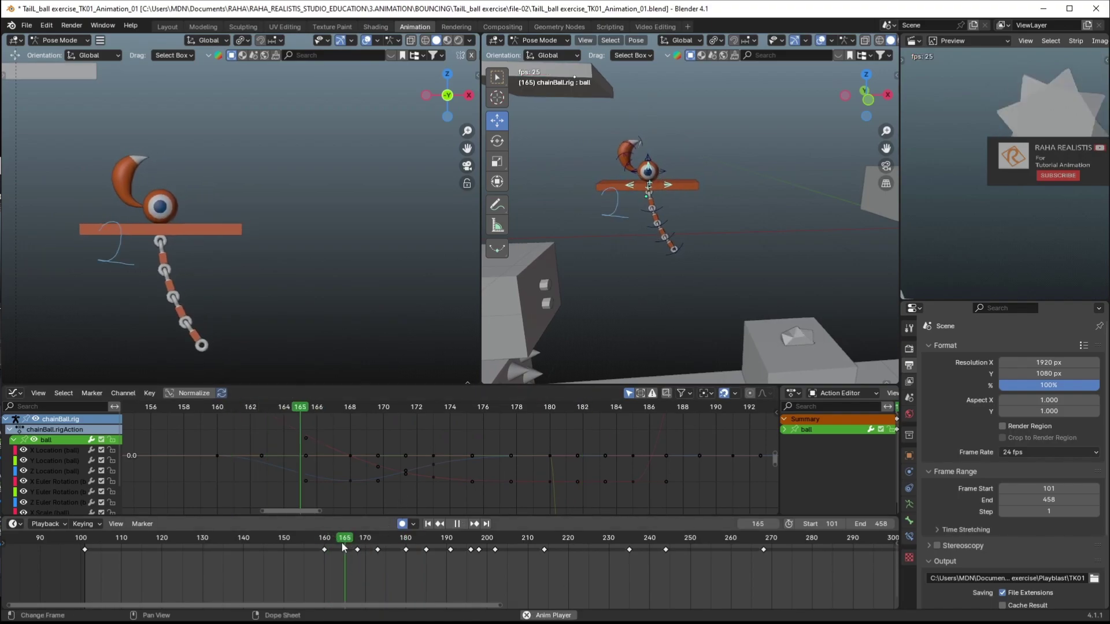
key("space")
left_click_drag(355, 542, 405, 546)
key("space")
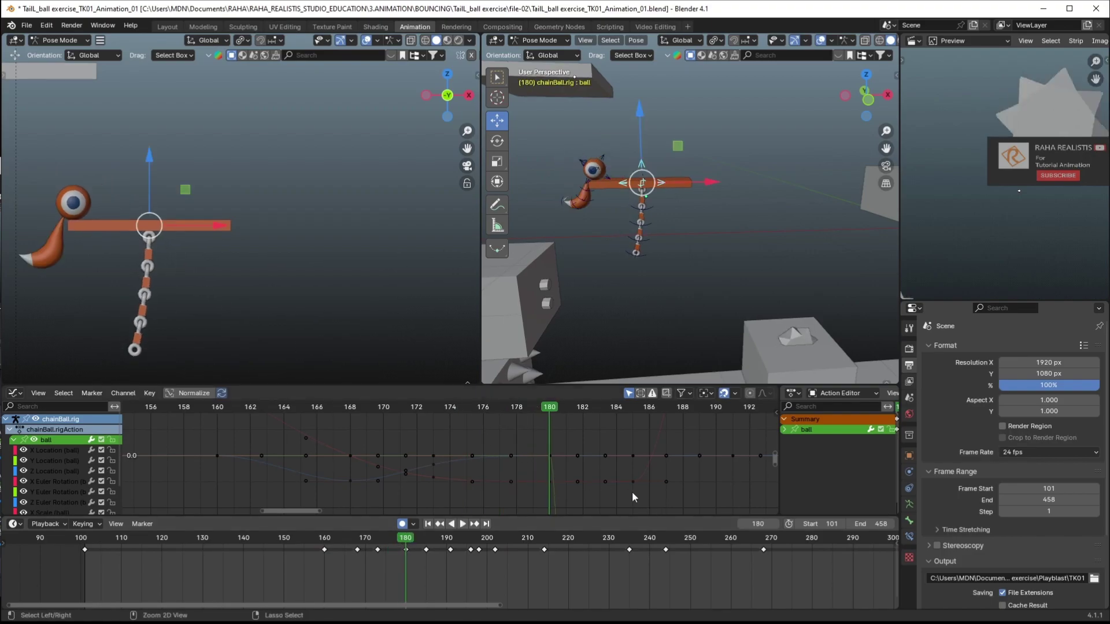
At frame 180, isolate the ball control's Y Euler Rotation curve and activate the Rotate tool
scroll(585, 459, "down", 2)
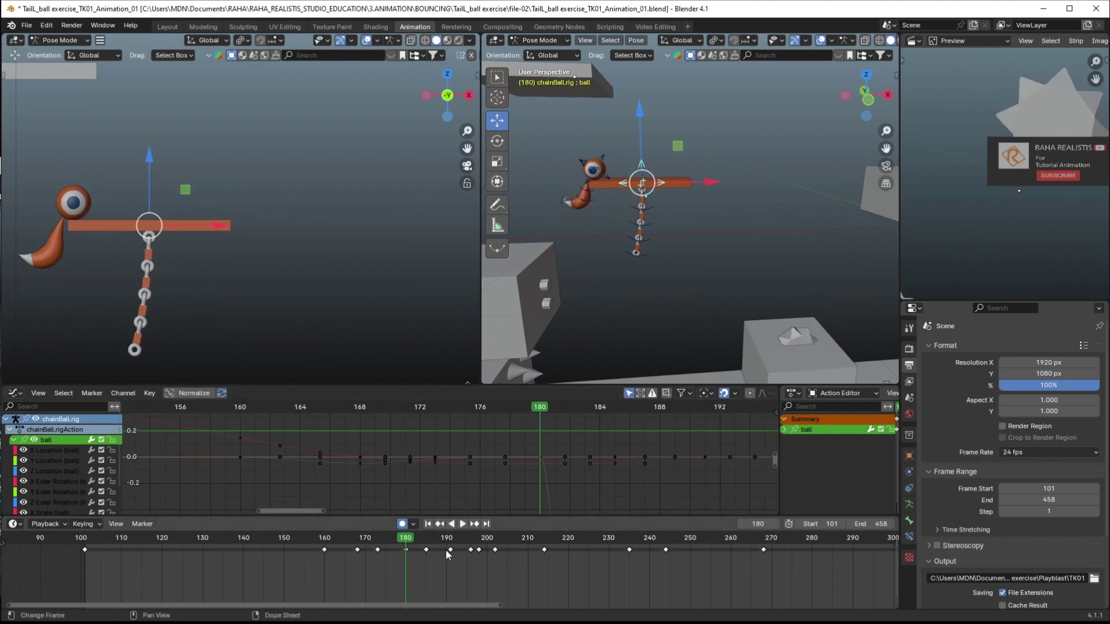
key("space")
mouse_move(414, 545)
left_mouse_down()
mouse_move(431, 544)
mouse_move(407, 545)
left_mouse_up()
middle_click_drag(561, 463, 540, 491)
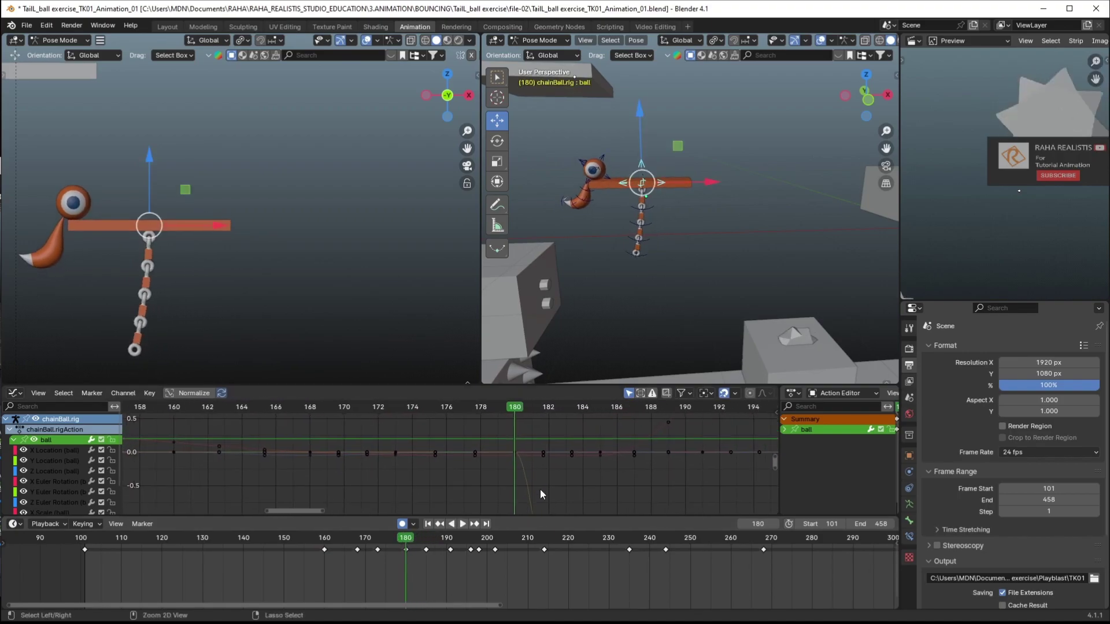
left_click(35, 441)
middle_click_drag(669, 196, 570, 184)
left_click(498, 141)
middle_click_drag(740, 164, 676, 150)
scroll(37, 470, "down", 3)
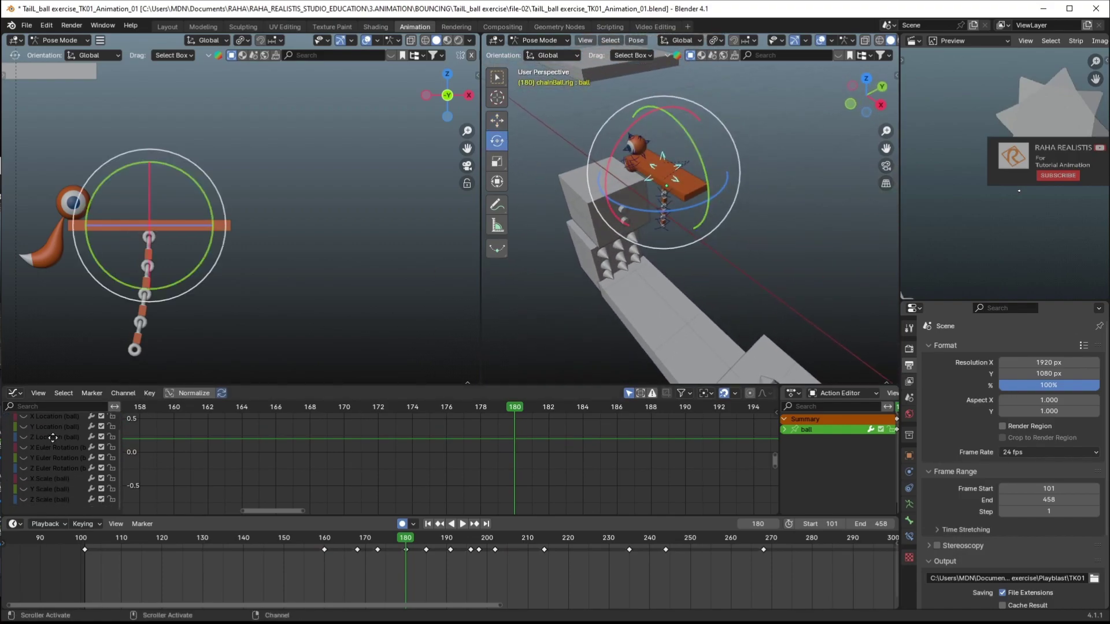
left_click(30, 461)
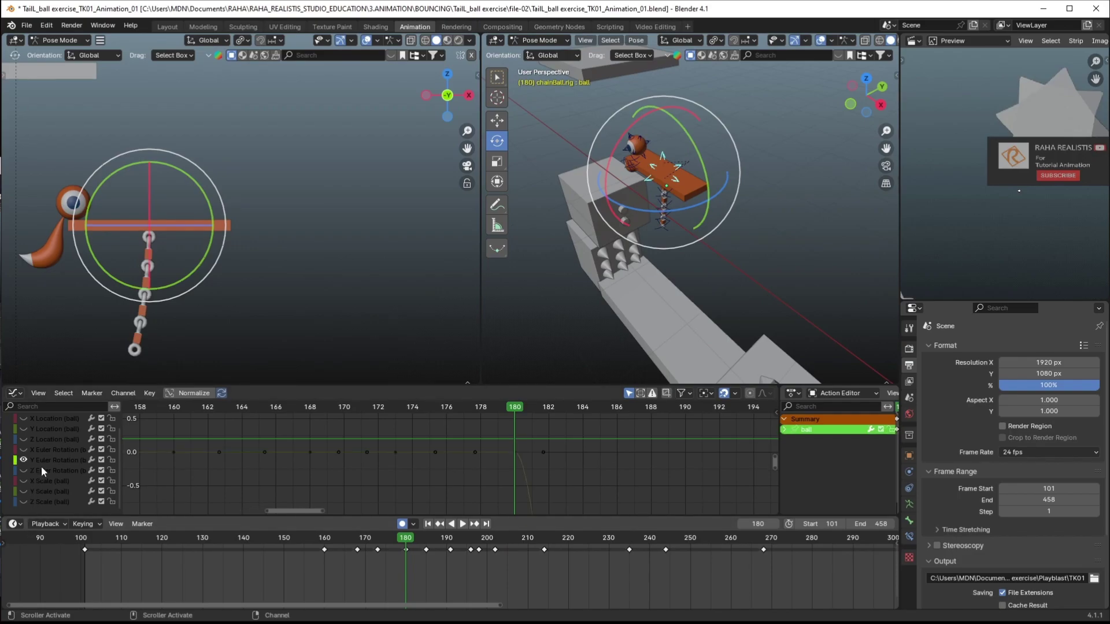
Examine the Y Euler Rotation curve around frame 180 while scrubbing the platform's landing
key("Home")
middle_click_drag(541, 445, 553, 468, "ctrl")
left_click_drag(400, 541, 342, 539)
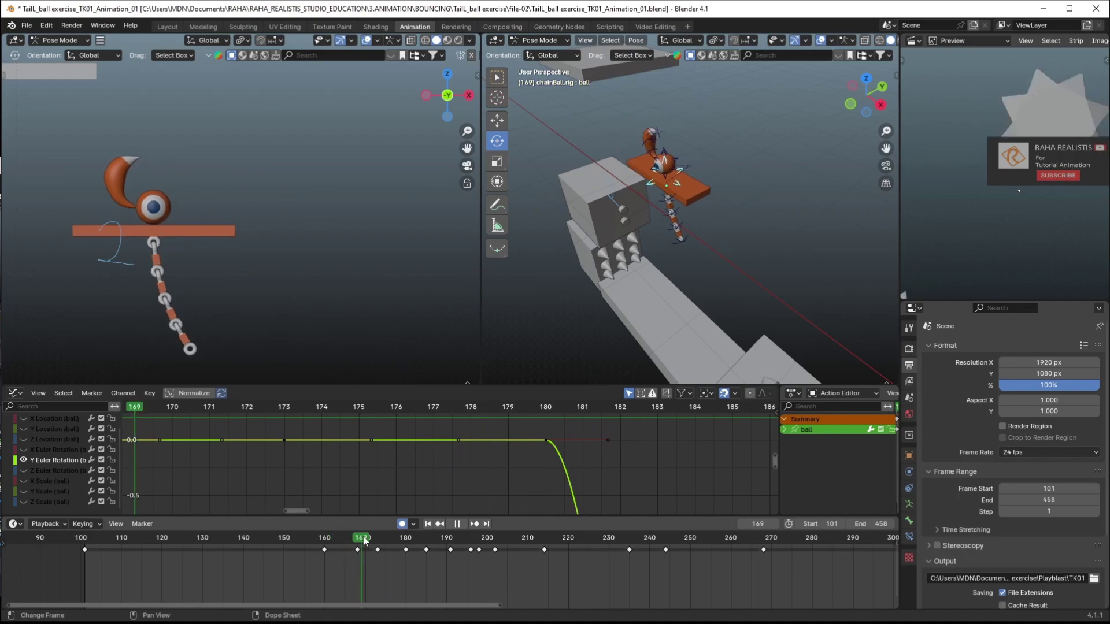
key("space")
Move the Y Euler Rotation keyframe at frame 180 down to about -0.2 to curve the start of the tilt
middle_click_drag(592, 463, 558, 469)
left_click_drag(571, 468, 497, 436)
left_click_drag(525, 475, 500, 438)
key("g")
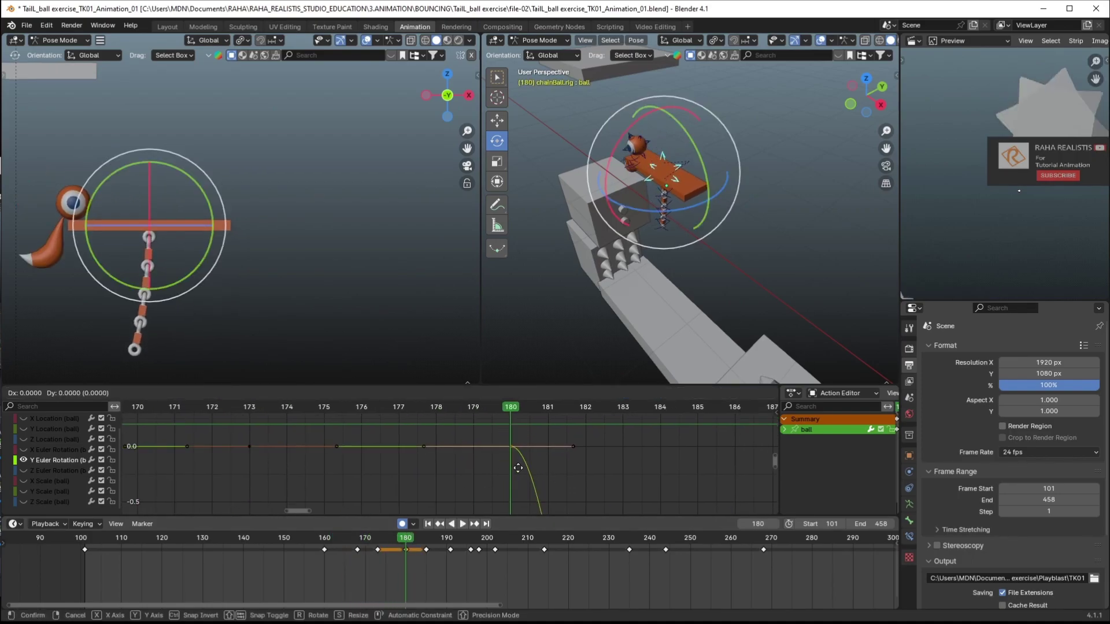
left_click(549, 461)
middle_click_drag(549, 462, 504, 397, "ctrl")
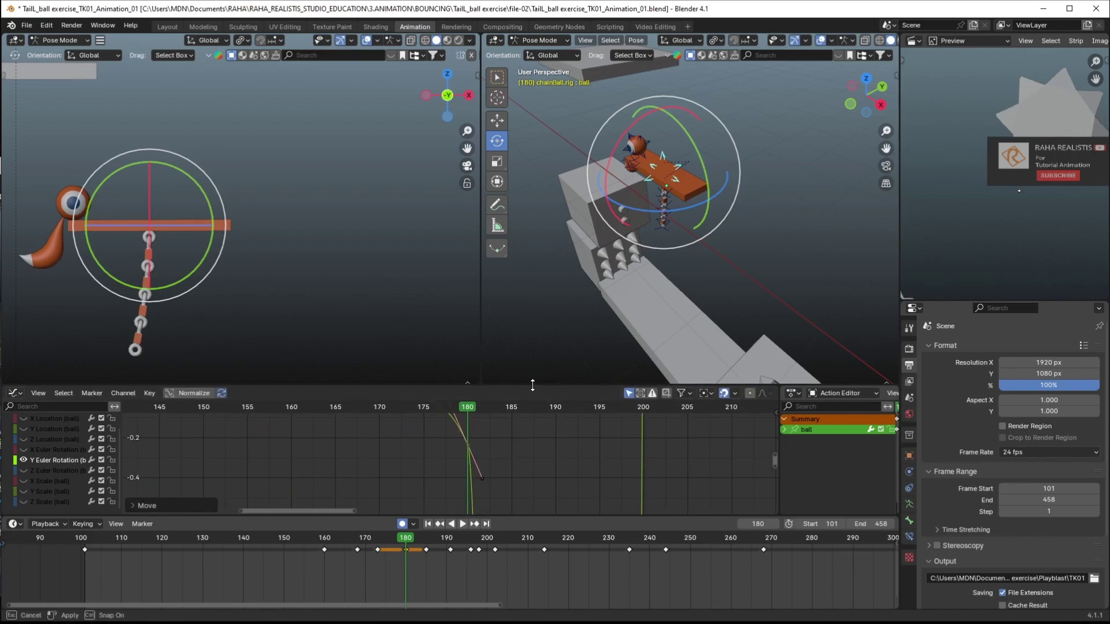
Enlarge the graph area, lower the Y Euler Rotation keyframe at frame 180 to about -0.45, and scrub the landing
left_click_drag(532, 385, 542, 255)
mouse_move(523, 399)
middle_mouse_down("ctrl")
mouse_move(508, 453)
mouse_move(549, 441)
mouse_move(518, 418)
middle_mouse_up("ctrl")
key("g")
key("y")
left_click(513, 445)
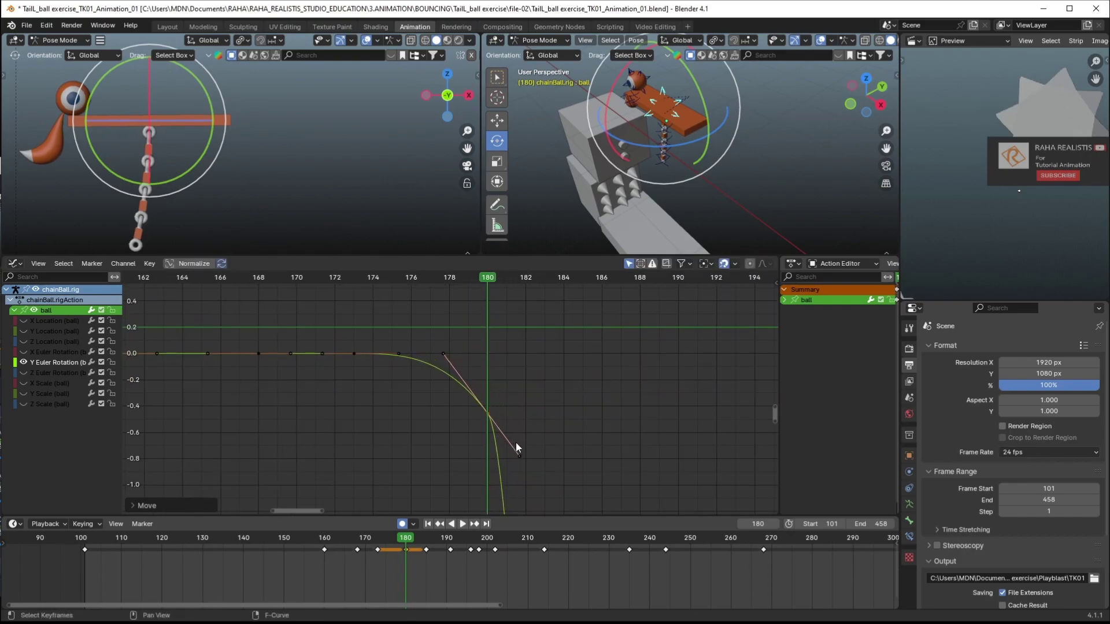
left_click_drag(338, 546, 406, 548)
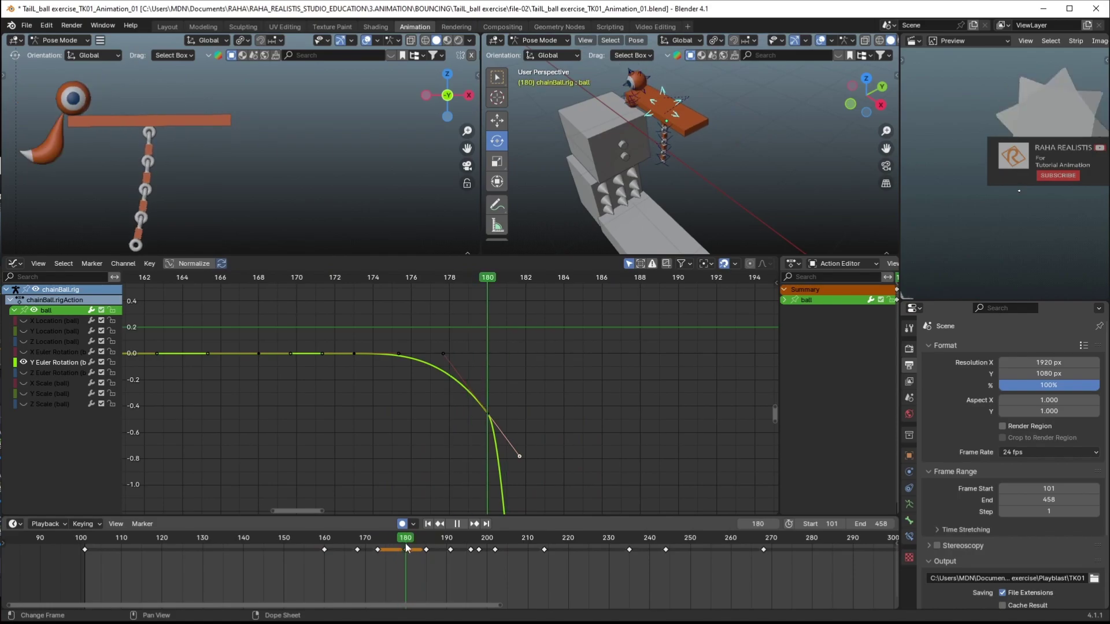
Lower the Y Euler Rotation keyframe at frame 180 to about -3.3 and scrub through the landing
left_click_drag(505, 400, 479, 429)
key("g")
key("y")
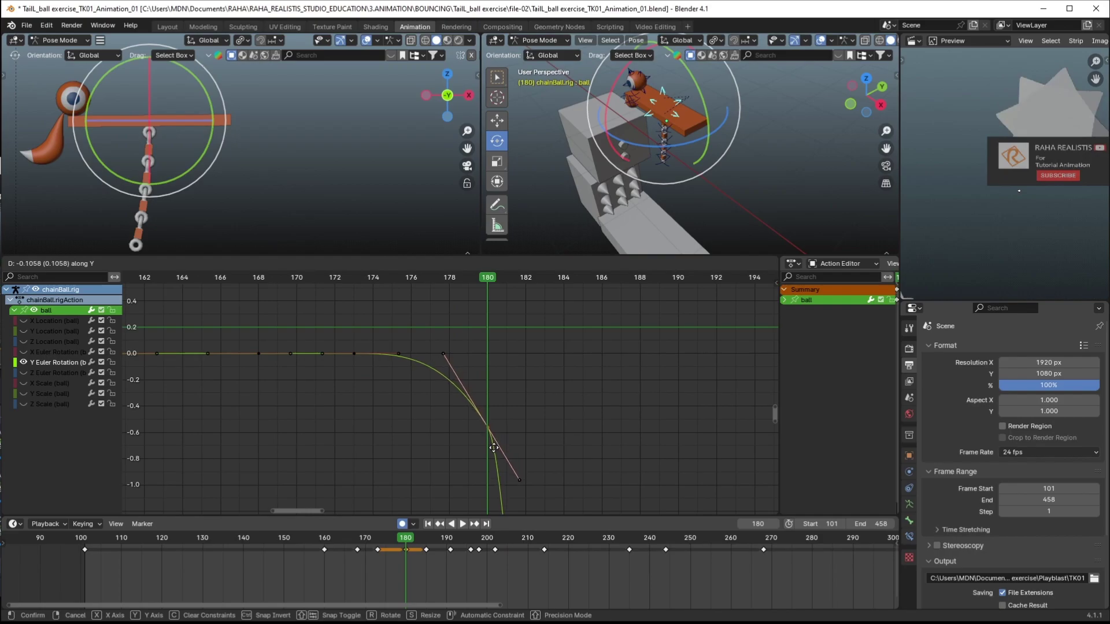
left_click(494, 445)
key("Home")
key("g")
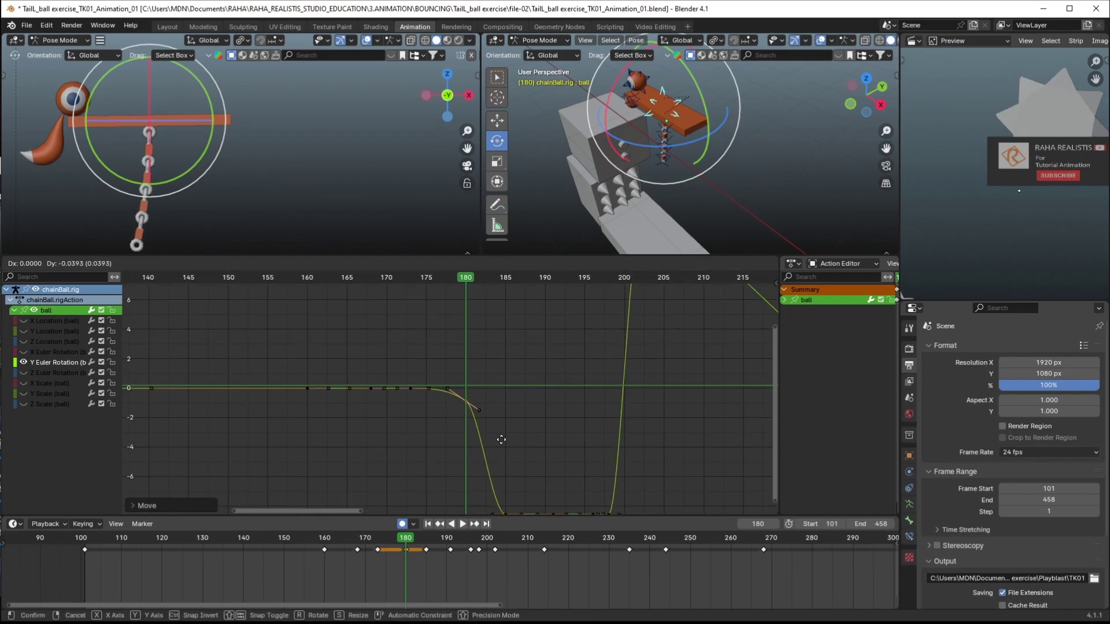
left_click(495, 478)
left_click(389, 543)
left_click_drag(389, 544, 397, 547)
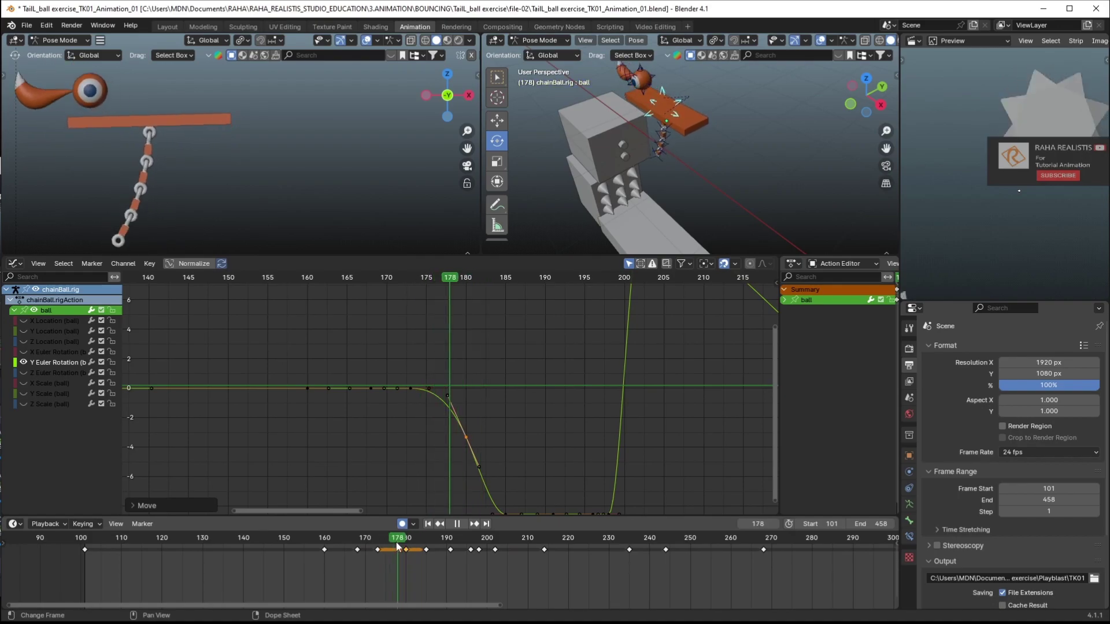
Stretch the right handle of the Y Euler Rotation keyframe at frame 173 horizontally to about frame 178, and scrub to frame 190
middle_click_drag(483, 386, 514, 374, "ctrl")
left_click(408, 387)
key("g")
key("x")
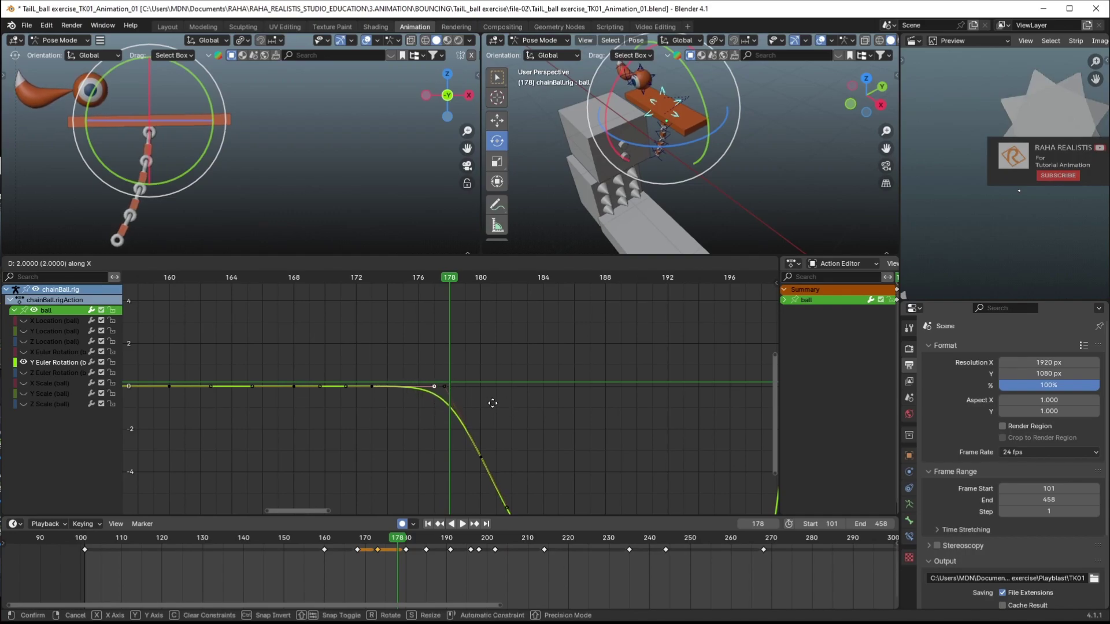
left_click(516, 408)
left_click_drag(396, 541, 447, 542)
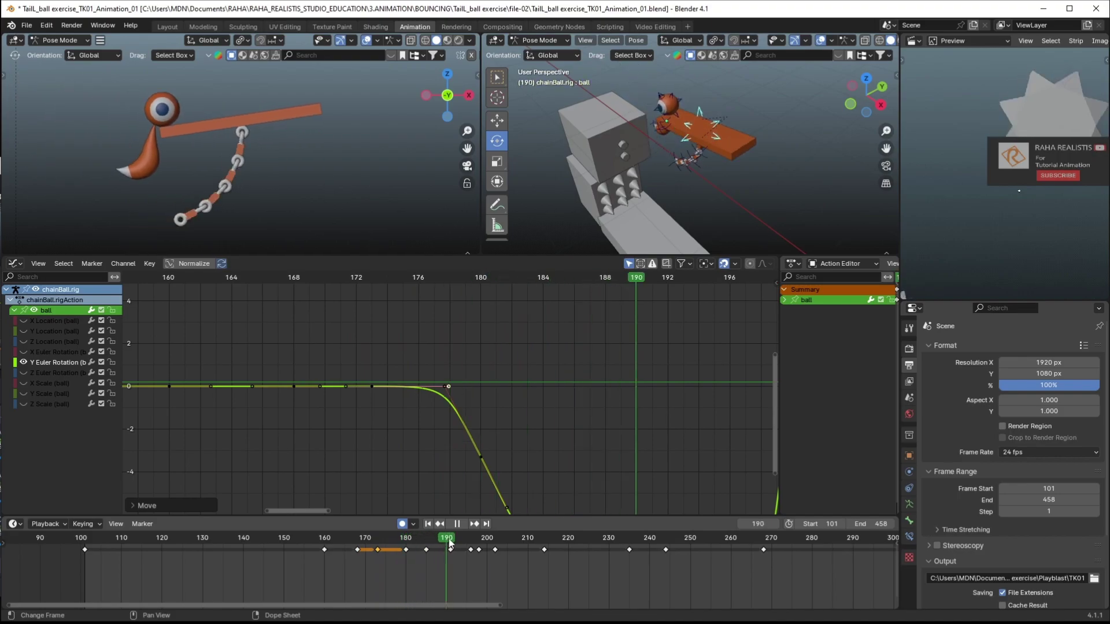
Enlarge the 3D viewports around the tilted platform at frame 190 and activate the Move tool
scroll(376, 173, "down", 6)
left_click_drag(380, 255, 381, 378)
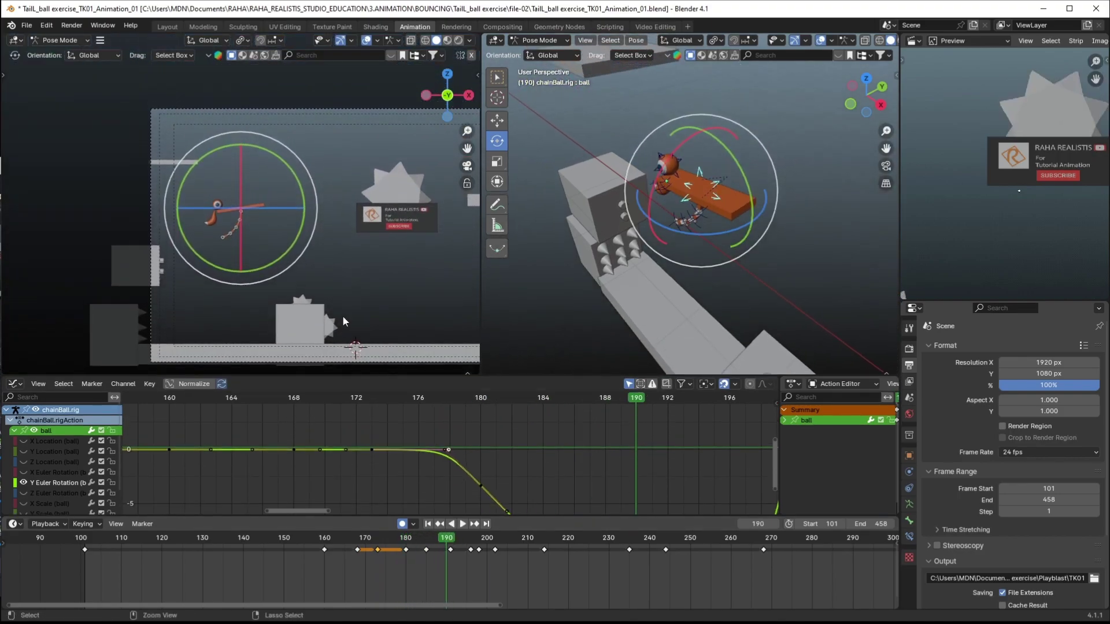
scroll(342, 325, "up", 5)
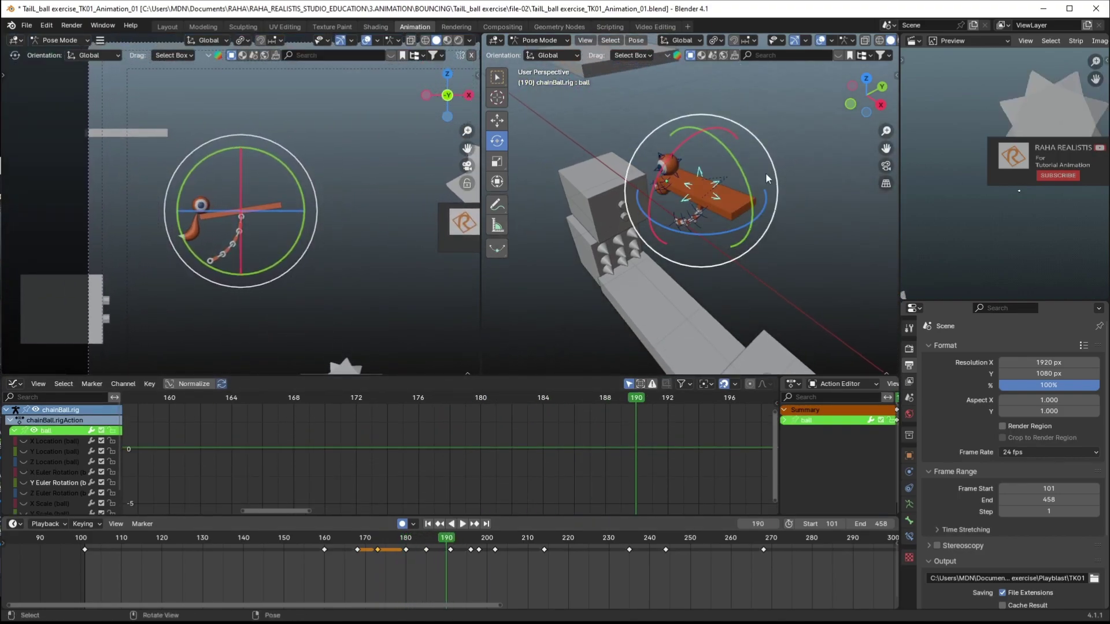
left_click(497, 120)
middle_click_drag(664, 260, 759, 237)
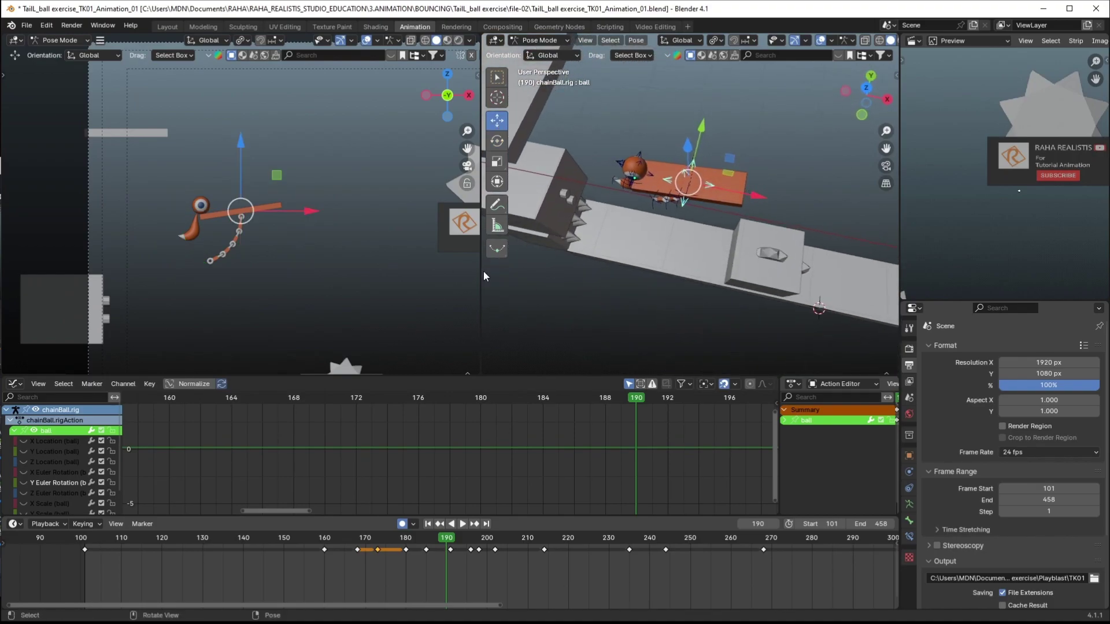
Isolate the ball control's X Location curve and bring its rise and return into view
left_click(24, 462)
left_click(23, 442)
left_click(45, 444)
middle_click_drag(674, 429, 477, 472, "ctrl")
scroll(477, 471, "down", 3)
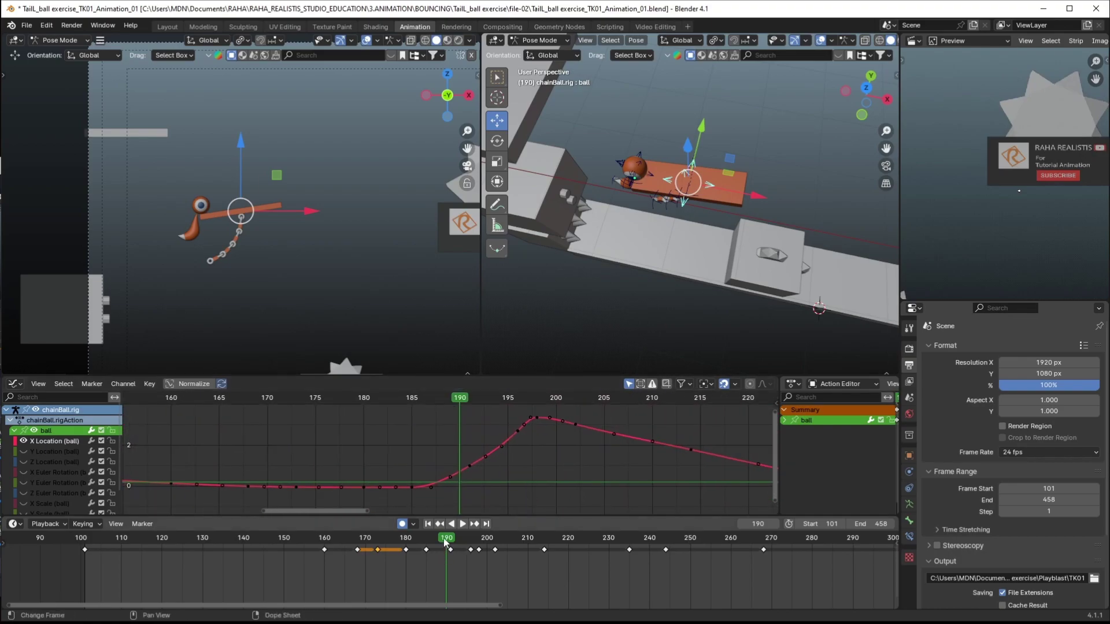
Scrub to frame 198 and delete the X Location keyframe at frame 196
key("space")
left_click_drag(490, 540, 479, 542)
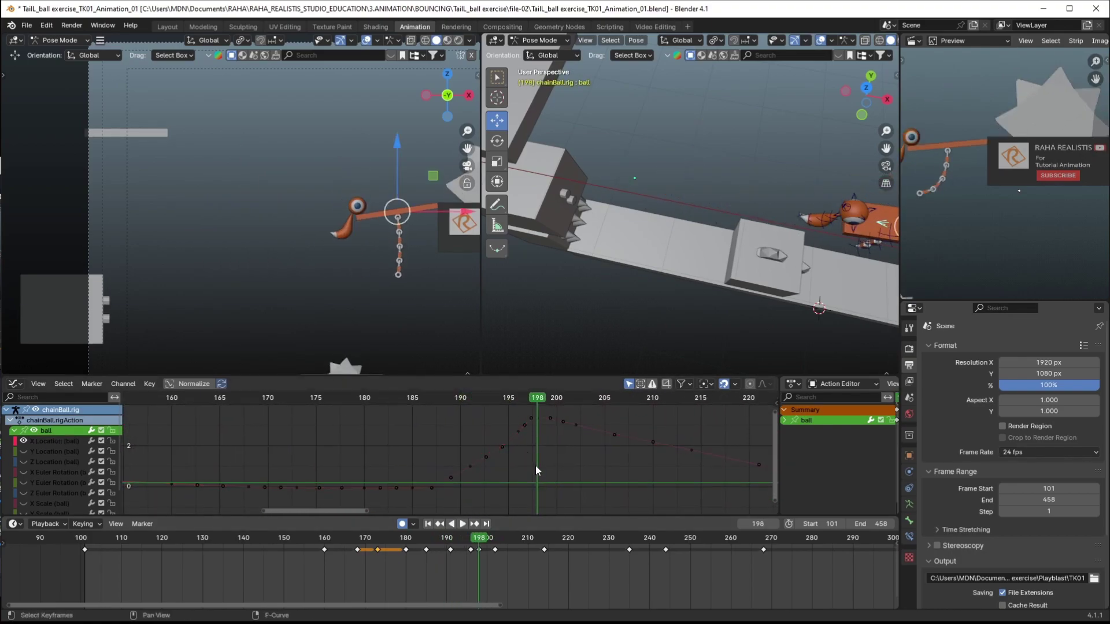
middle_click_drag(504, 431, 483, 459, "ctrl")
middle_click_drag(564, 477, 514, 469)
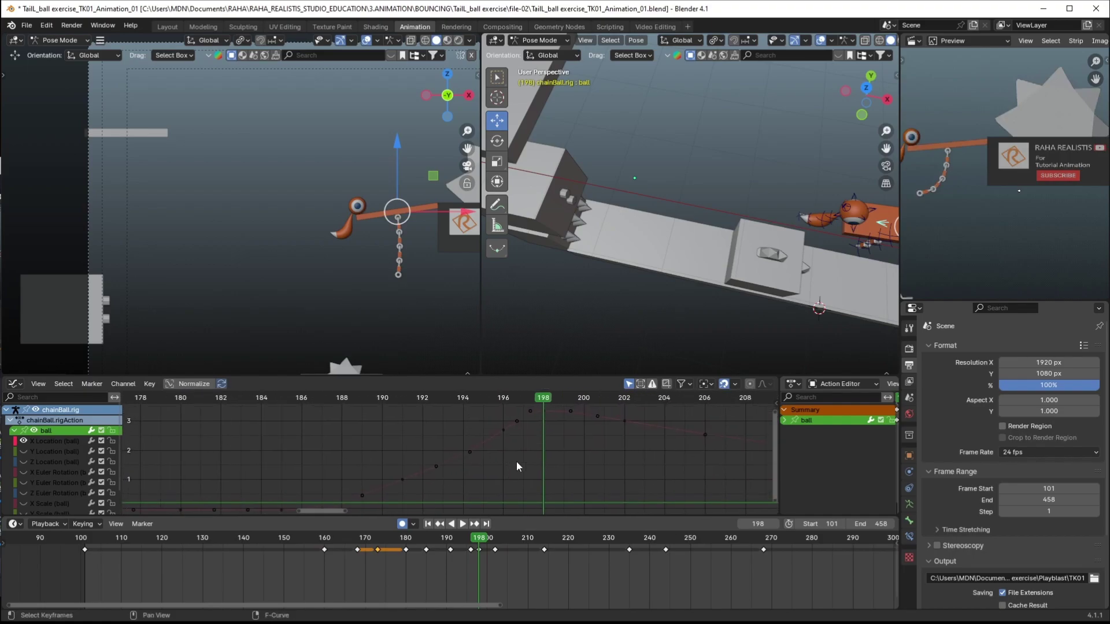
left_click_drag(437, 423, 426, 416)
key("Delete")
Delete the X Location keyframe at frame 191 and play back the platform's forward movement
left_click(406, 539)
key("space")
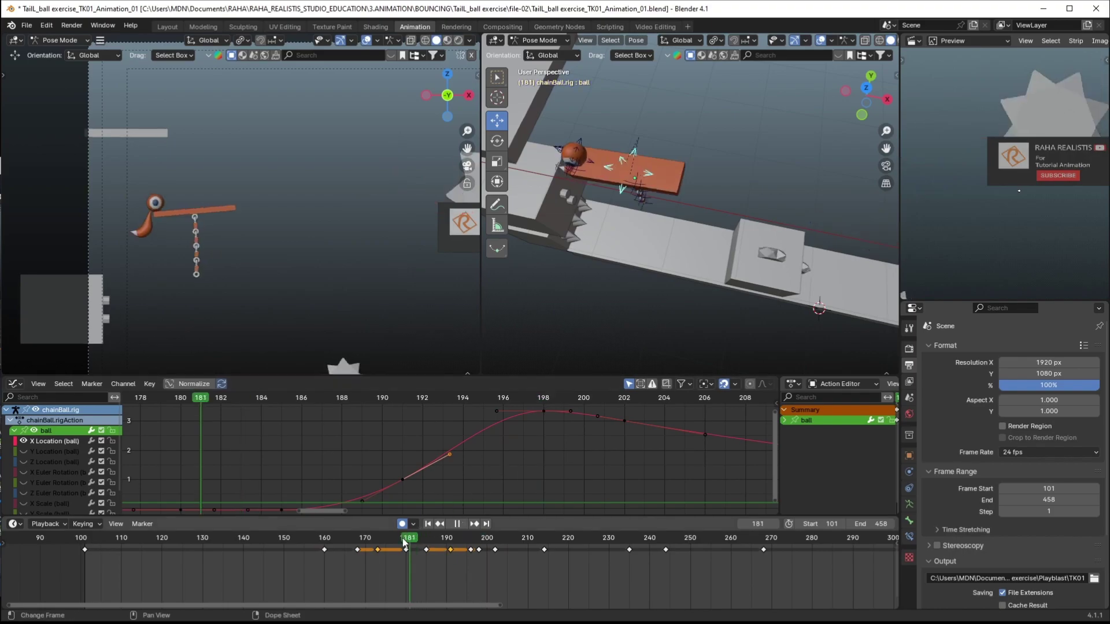
key("space")
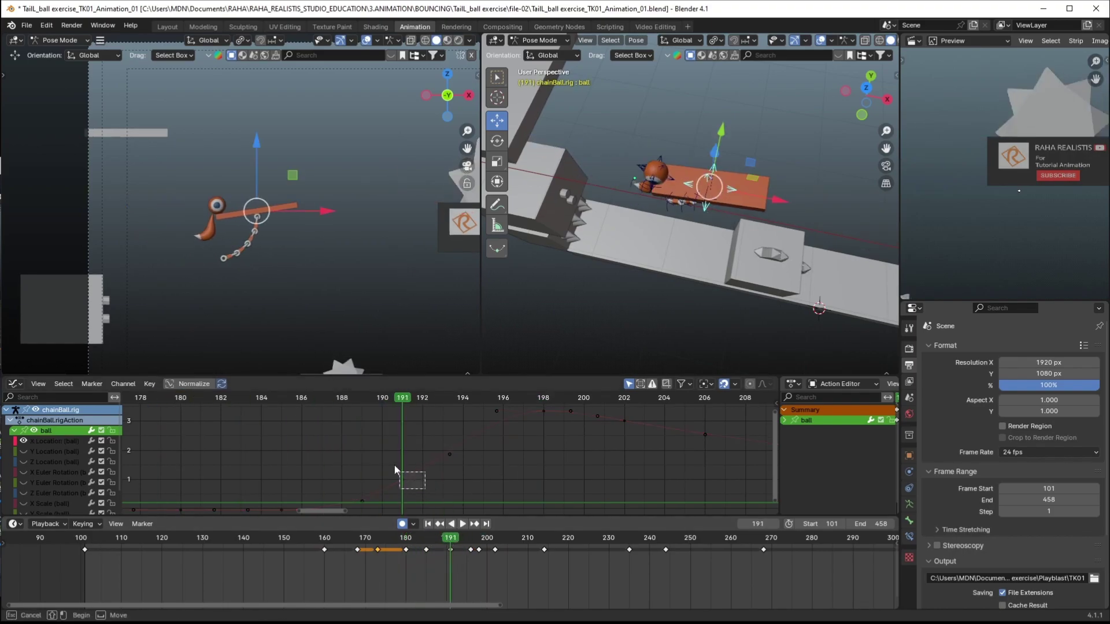
key("Delete")
middle_click_drag(452, 472, 487, 446)
key("space")
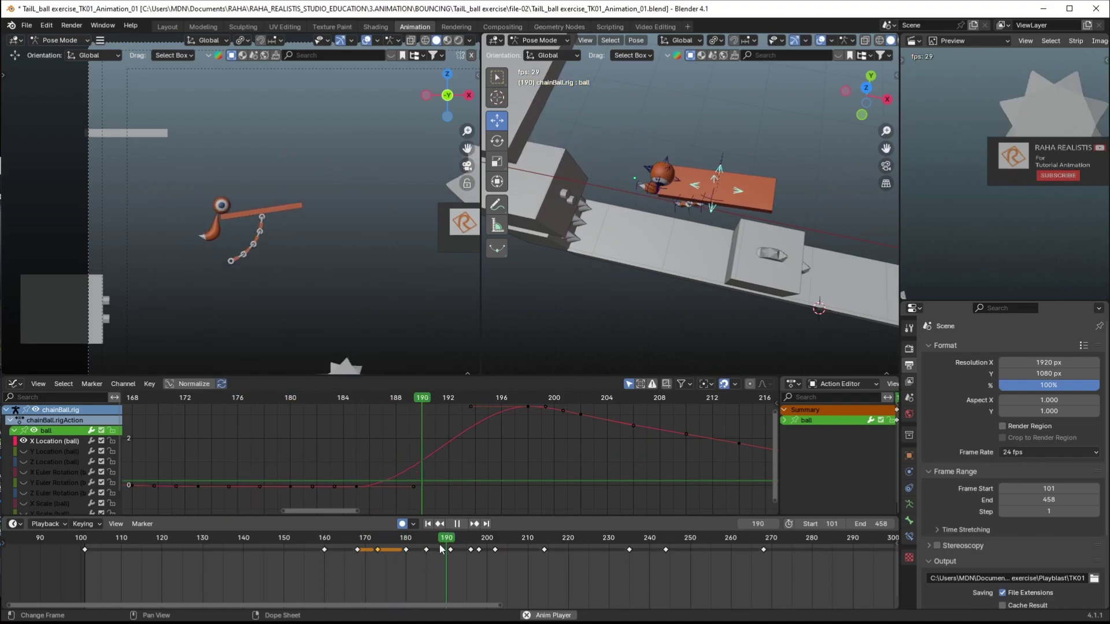
key("space")
left_click_drag(404, 549, 435, 543)
Enlarge the camera preview by shrinking the neighbouring editors, and play the landing from frame 172
left_click_drag(900, 228, 796, 227)
mouse_move(893, 214)
middle_mouse_down("ctrl")
mouse_move(884, 215)
mouse_move(950, 199)
mouse_move(883, 214)
middle_mouse_up("ctrl")
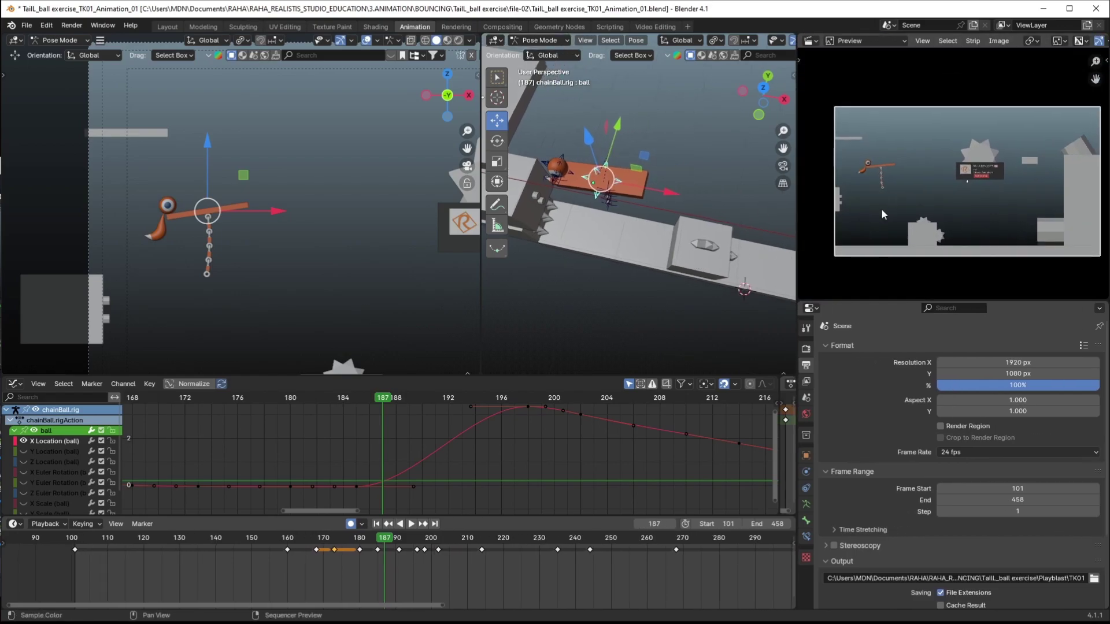
left_click(361, 538)
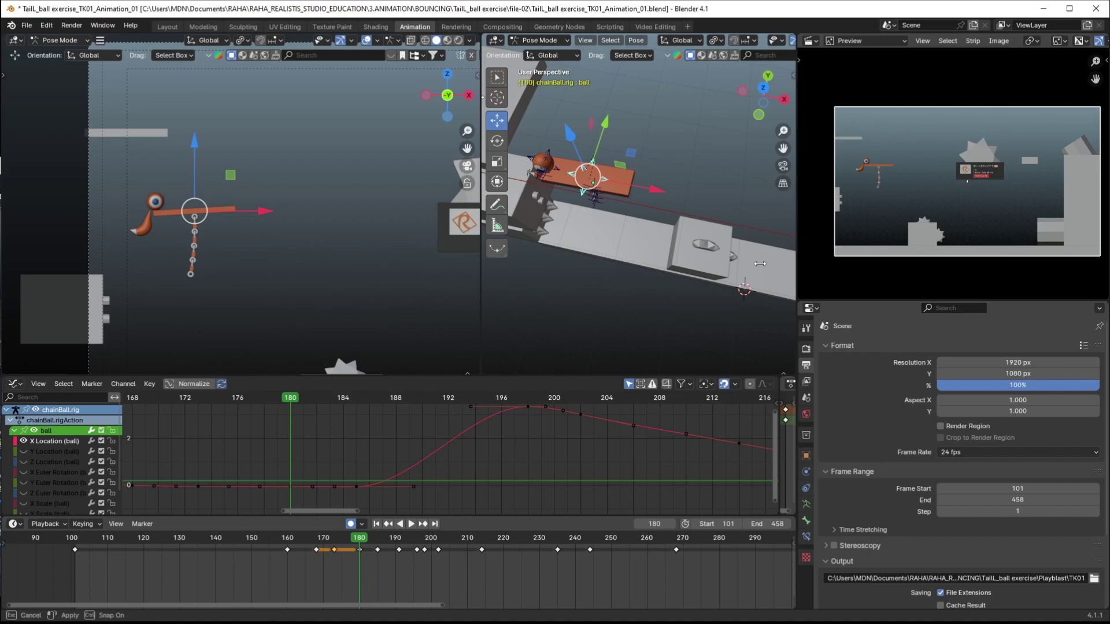
left_click_drag(837, 300, 843, 353)
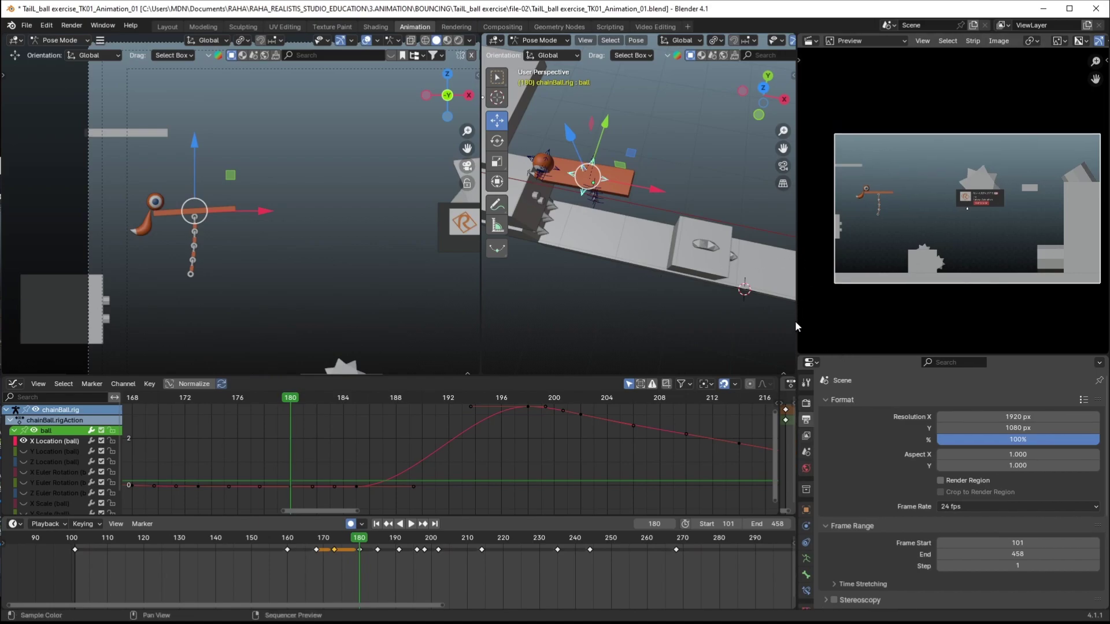
left_click_drag(778, 393, 599, 381)
left_click_drag(798, 325, 646, 329)
middle_click_drag(848, 277, 853, 241, "ctrl")
left_click_drag(282, 546, 270, 540)
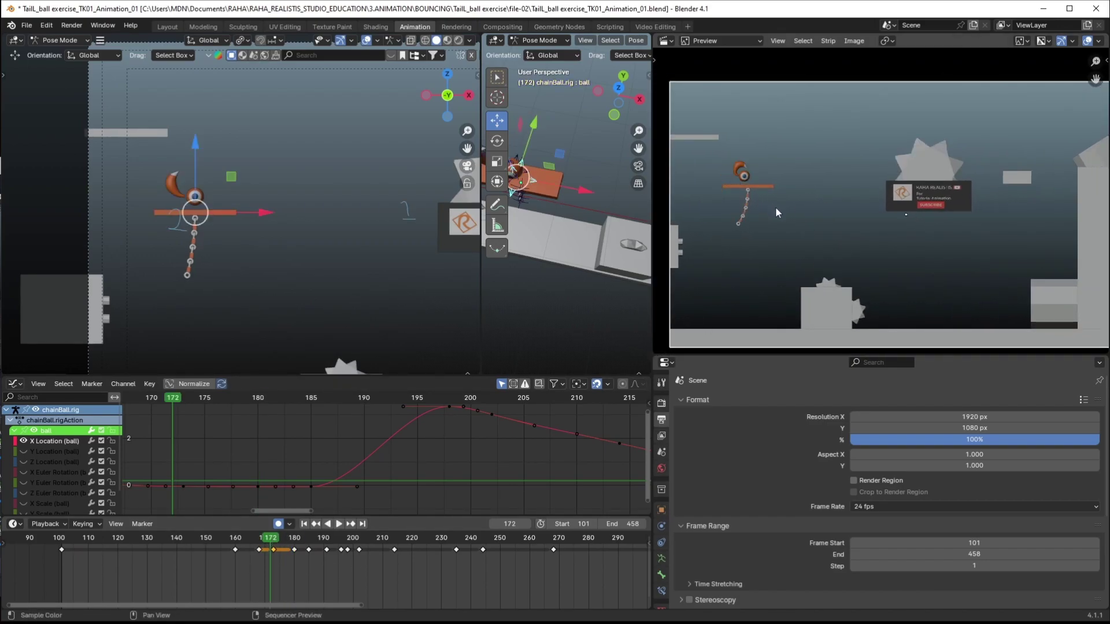
key("space")
key("space")
Stretch the right handle of the X Location keyframe at frame 185 horizontally to about frame 192 and replay the movement
mouse_move(327, 543)
left_mouse_down()
mouse_move(288, 543)
mouse_move(357, 556)
mouse_move(312, 552)
left_mouse_up()
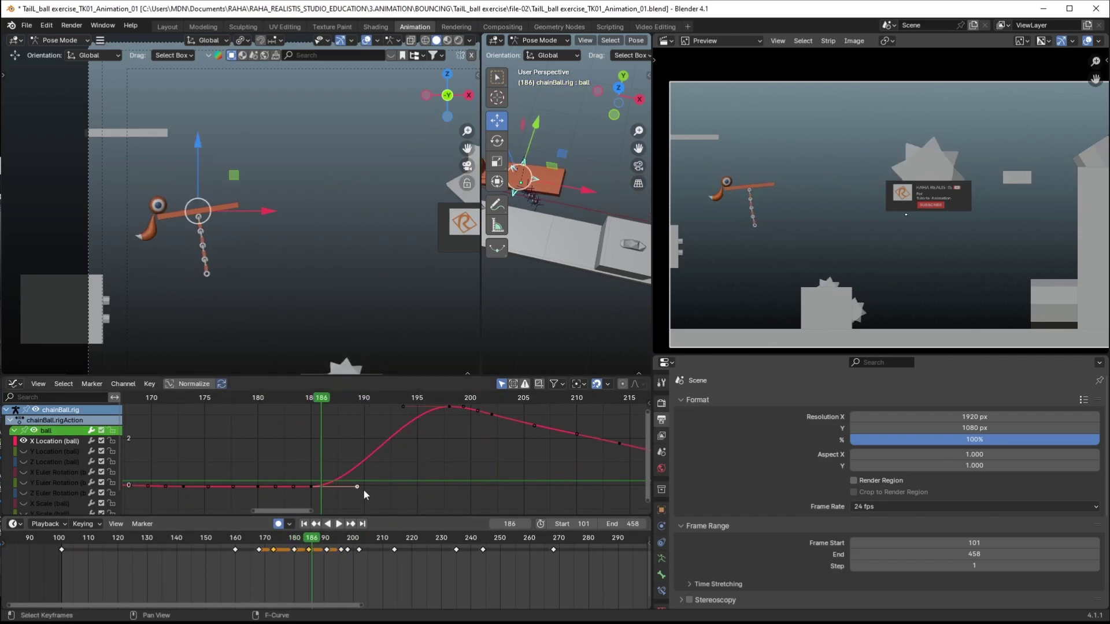
key("g")
key("x")
left_click(387, 501)
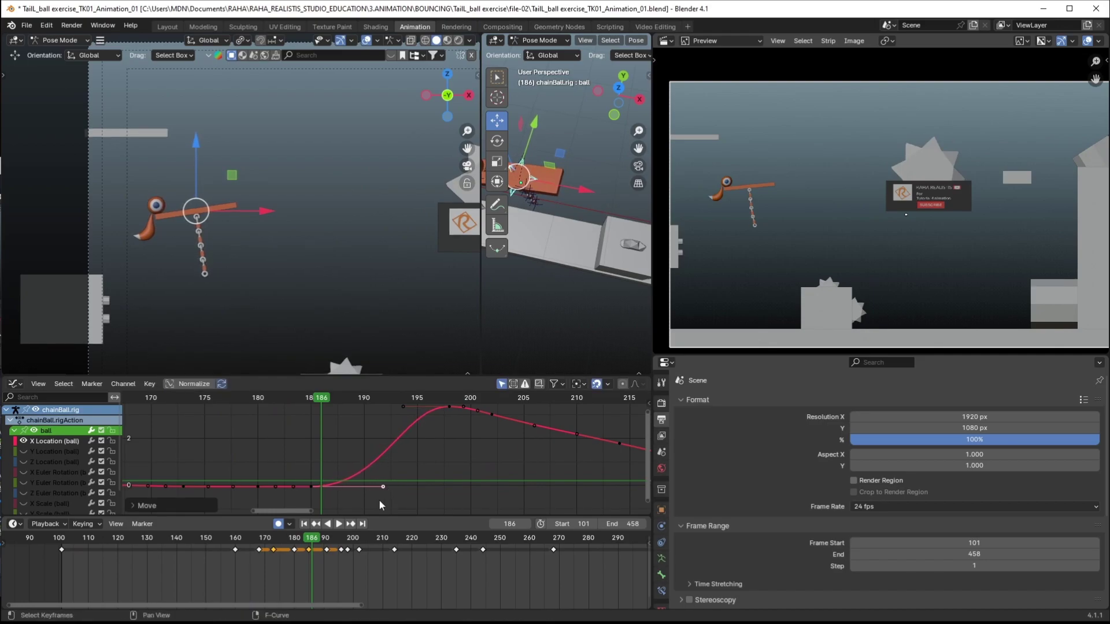
key("space")
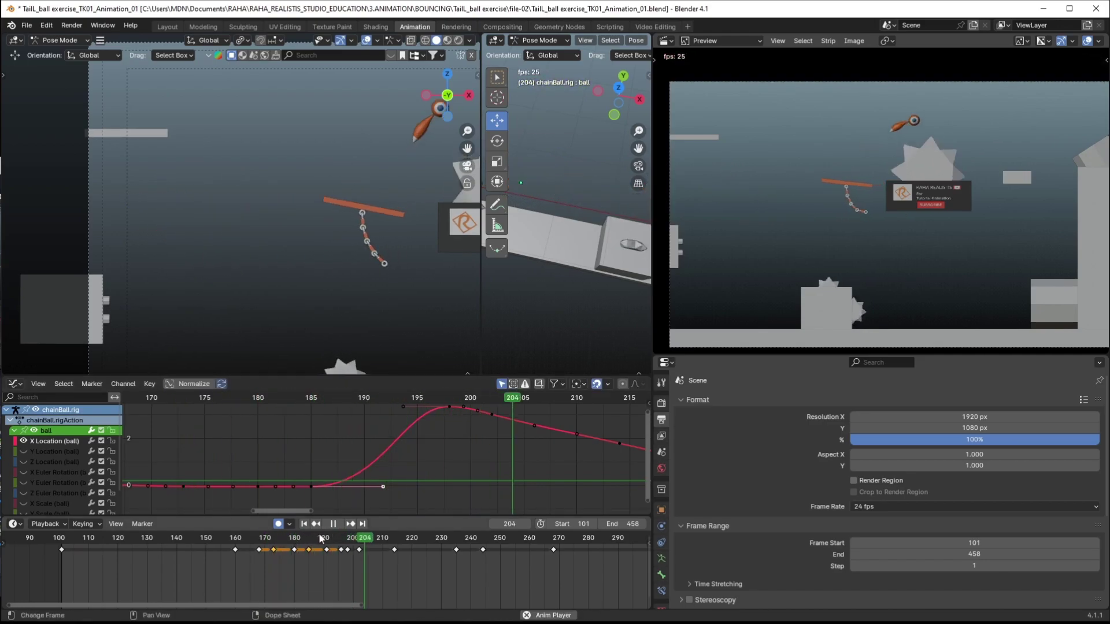
left_click_drag(301, 546, 349, 547)
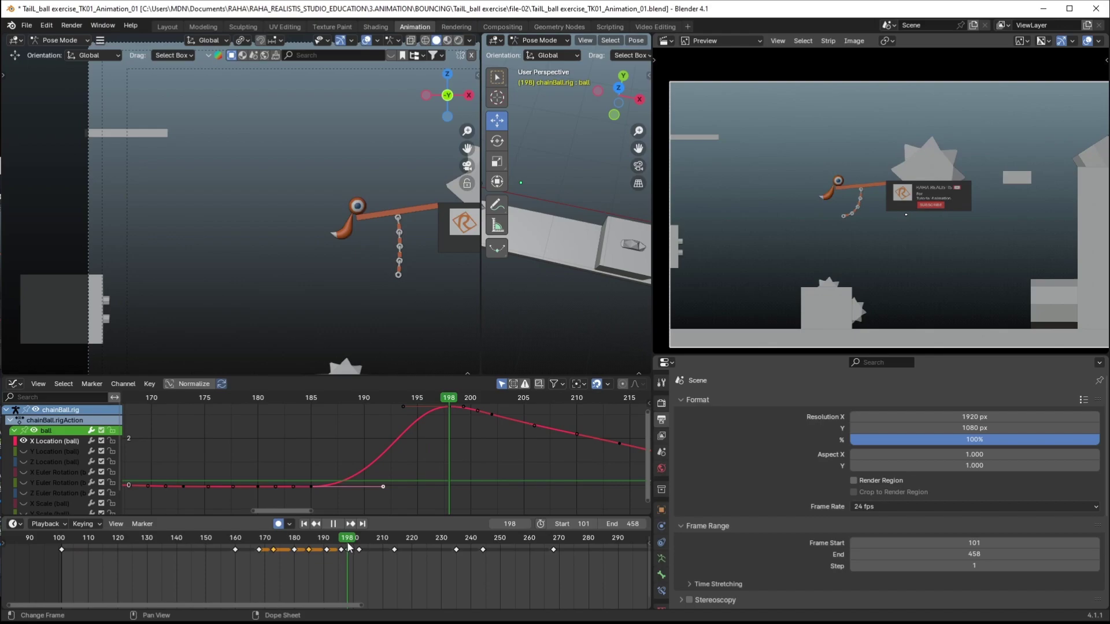
Set the X Location keyframe at frame 198 to Free handles and lower its left handle to about 1.5 at frame 194
mouse_move(499, 444)
middle_mouse_down("ctrl")
mouse_move(513, 441)
mouse_move(512, 452)
middle_mouse_up("ctrl")
mouse_move(478, 444)
middle_mouse_down()
mouse_move(411, 461)
mouse_move(462, 447)
mouse_move(461, 437)
middle_mouse_up()
mouse_move(330, 538)
left_mouse_down()
mouse_move(348, 545)
mouse_move(326, 547)
mouse_move(349, 547)
left_mouse_up()
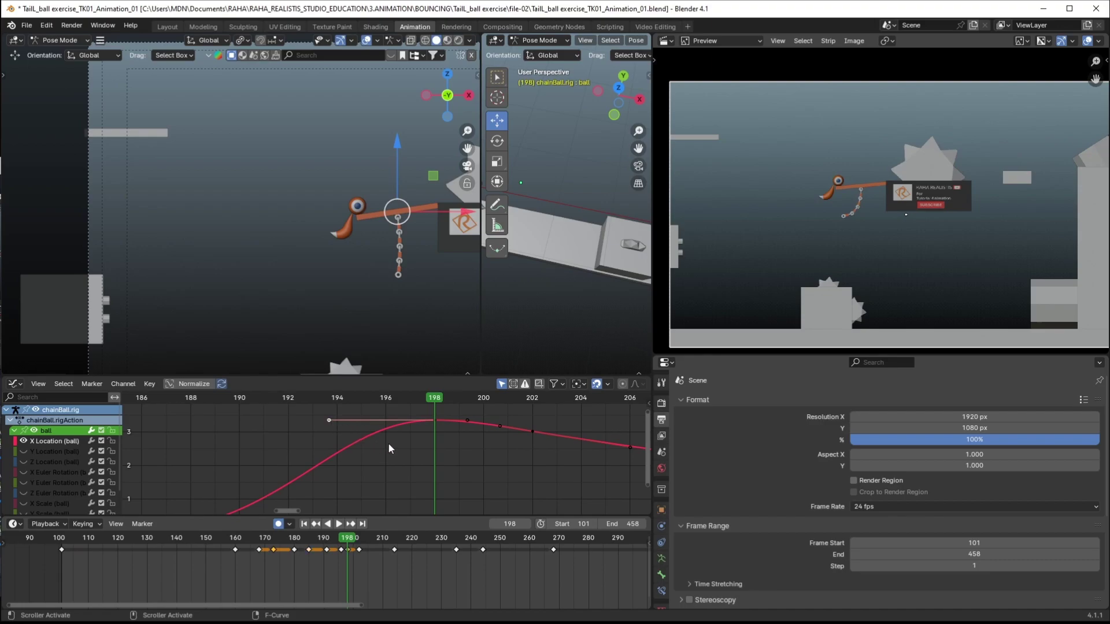
key("v")
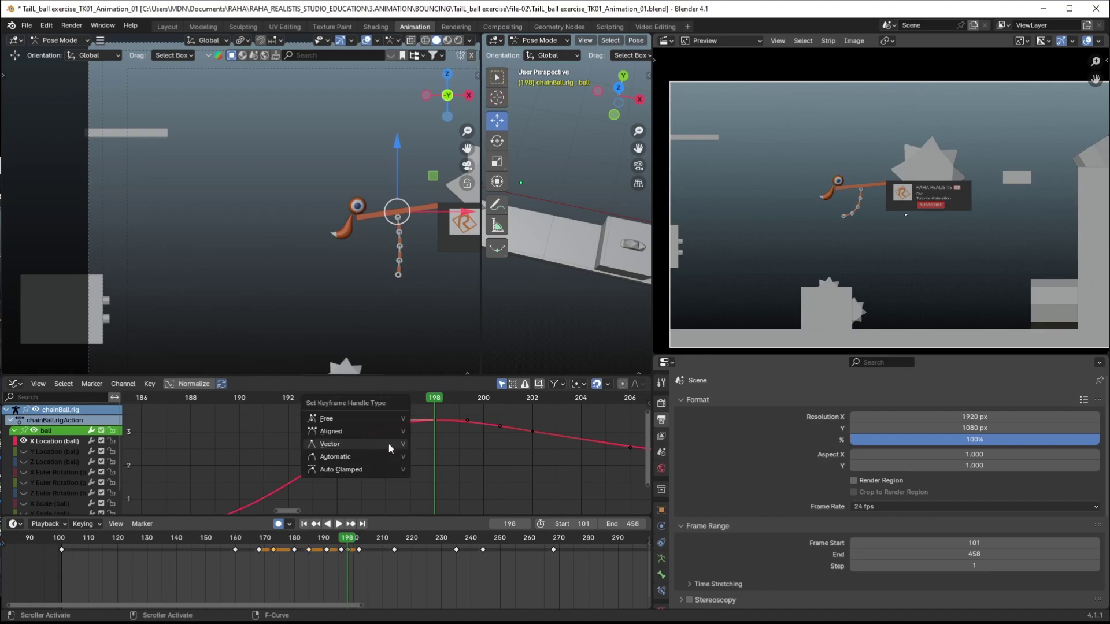
left_click(350, 417)
left_click_drag(331, 424, 333, 477)
middle_click_drag(373, 443, 391, 459, "ctrl")
left_click_drag(397, 449, 392, 470)
Play back the platform's landing, forward travel and return from about frame 172 to 213
key("space")
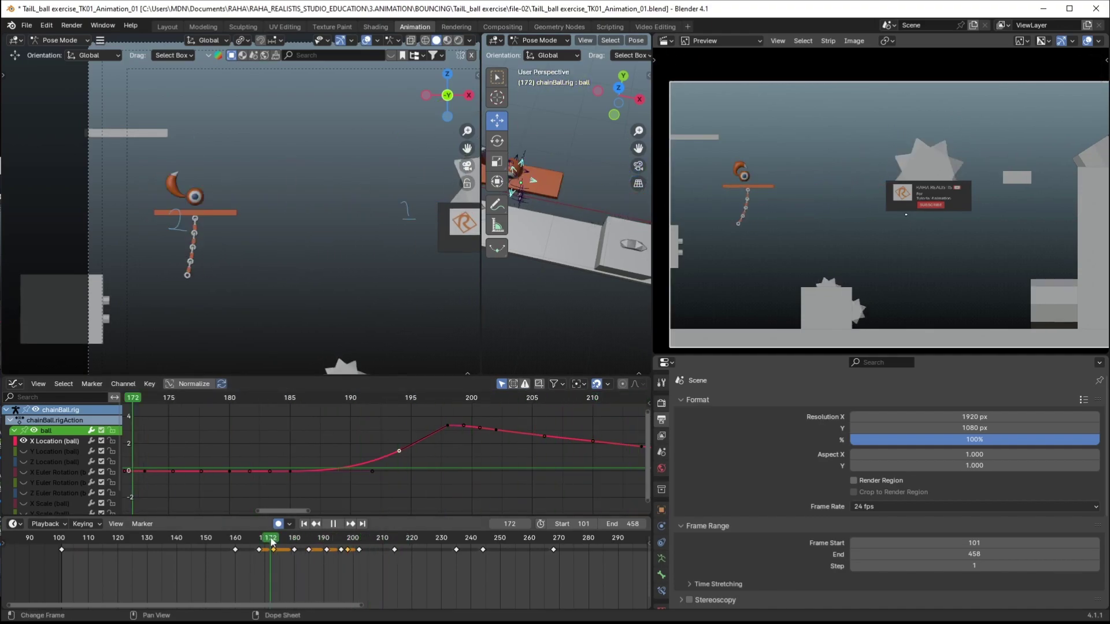
key("space")
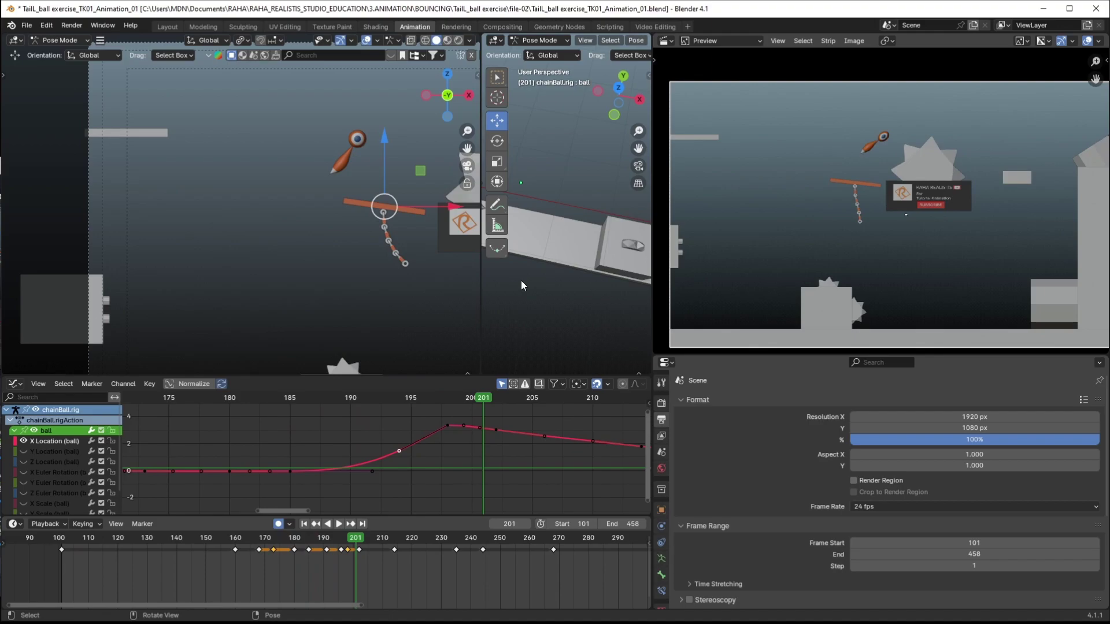
key("shift+ctrl+space")
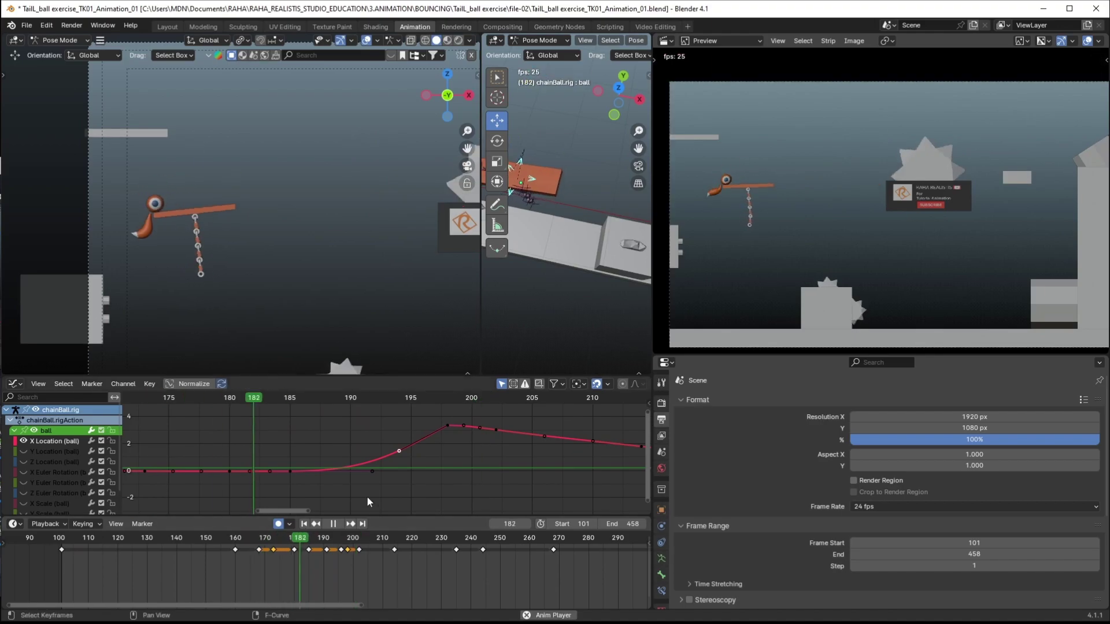
key("space")
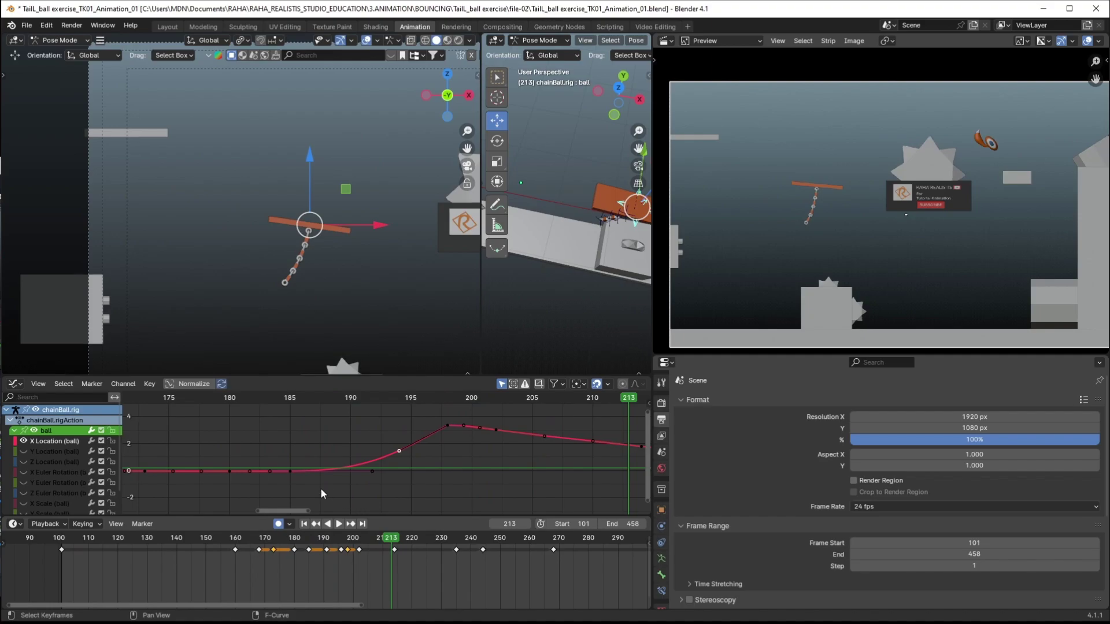
left_click(312, 549)
key("space")
left_click_drag(324, 547, 393, 549)
Slightly lower the right handle of the X Location keyframe at frame 198 and scrub through the return
middle_click_drag(421, 465, 370, 431)
mouse_move(342, 546)
left_mouse_down()
mouse_move(380, 546)
mouse_move(319, 548)
mouse_move(361, 547)
left_mouse_up()
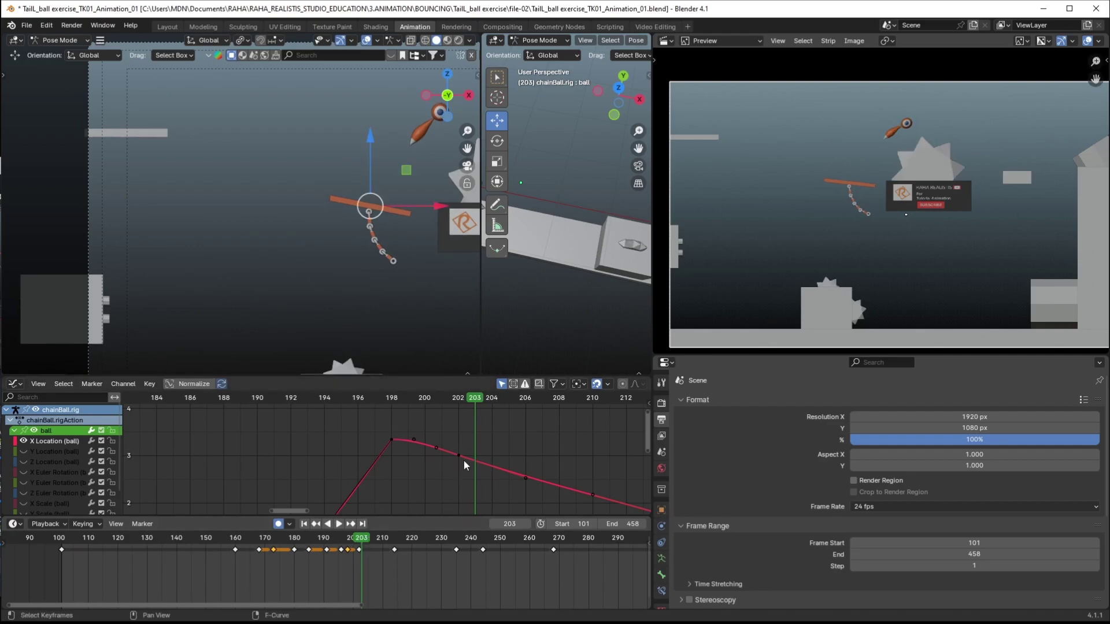
key("g")
right_click(419, 447)
key("g")
left_click(422, 456)
left_click_drag(348, 549, 467, 549)
Delete the X Location keyframe at frame 214 to simplify the platform's return
scroll(512, 506, "down", 6)
scroll(453, 439, "up", 5)
left_click_drag(398, 541, 395, 545)
left_click_drag(428, 424, 399, 473)
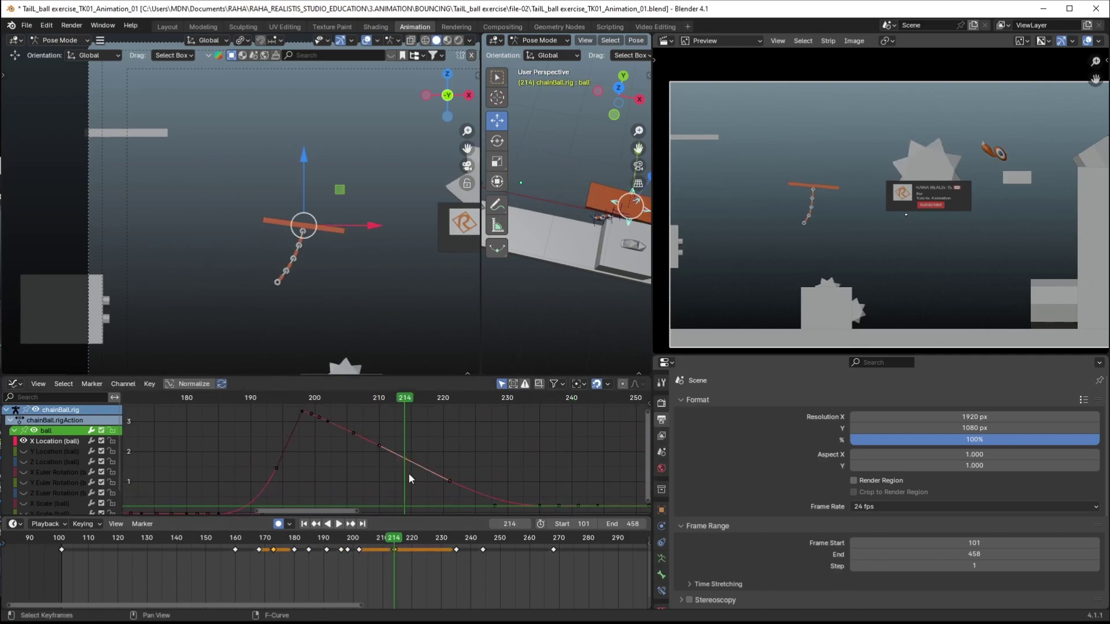
key("Delete")
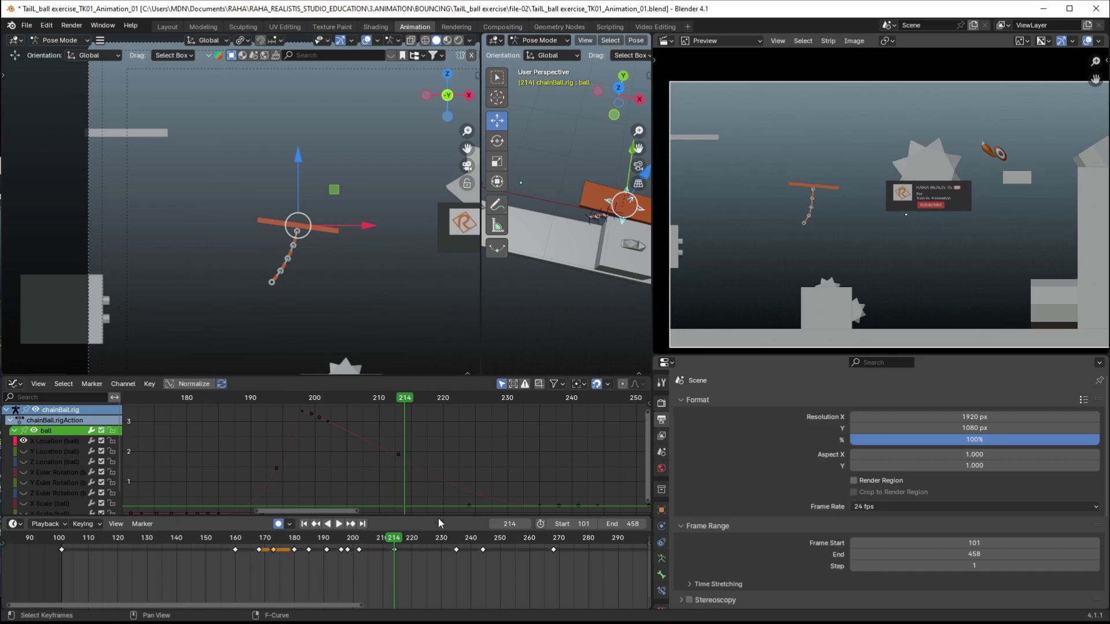
Play and scrub the platform's return to check its movement around frames 207 to 214
key("space")
mouse_move(479, 542)
left_mouse_down()
mouse_move(408, 544)
mouse_move(480, 543)
mouse_move(463, 542)
left_mouse_up()
middle_click_drag(518, 453, 424, 432)
left_click(324, 544)
key("space")
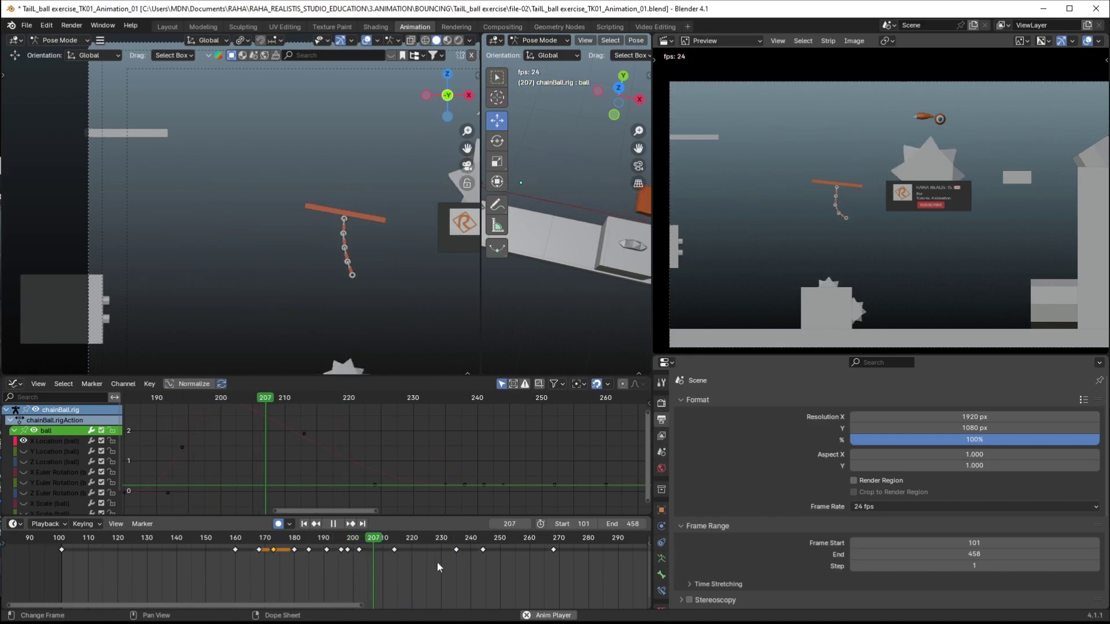
key("space")
left_click_drag(457, 543, 390, 544)
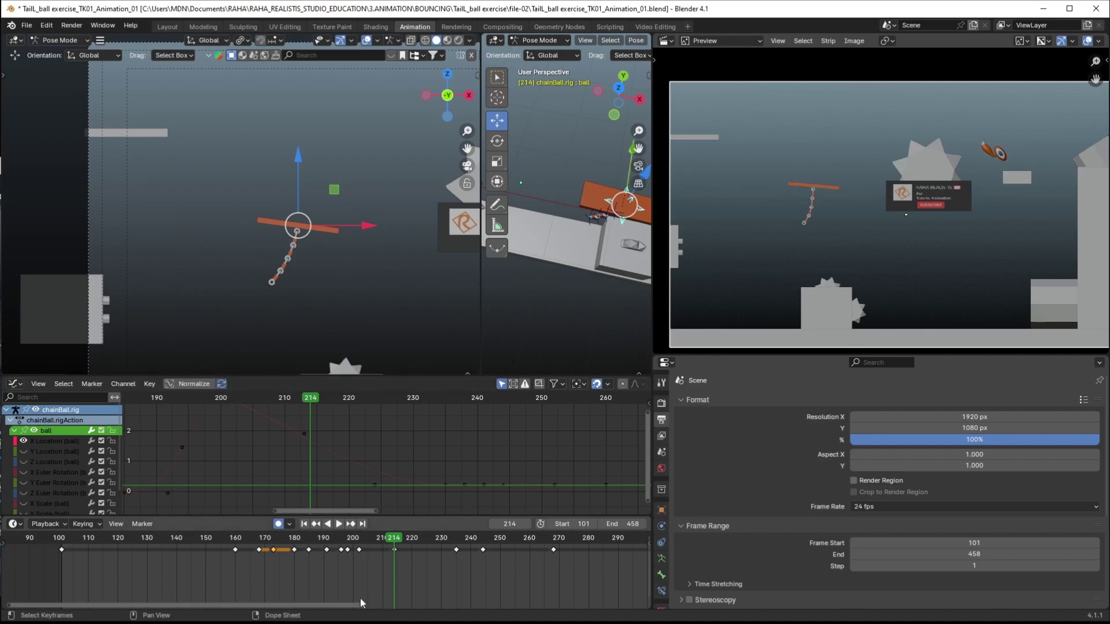
Scrub the return from frame 200 onward, and go back to frame 101 with the ball's starting position in view
middle_click_drag(417, 575, 528, 587)
left_click(464, 540)
key("space")
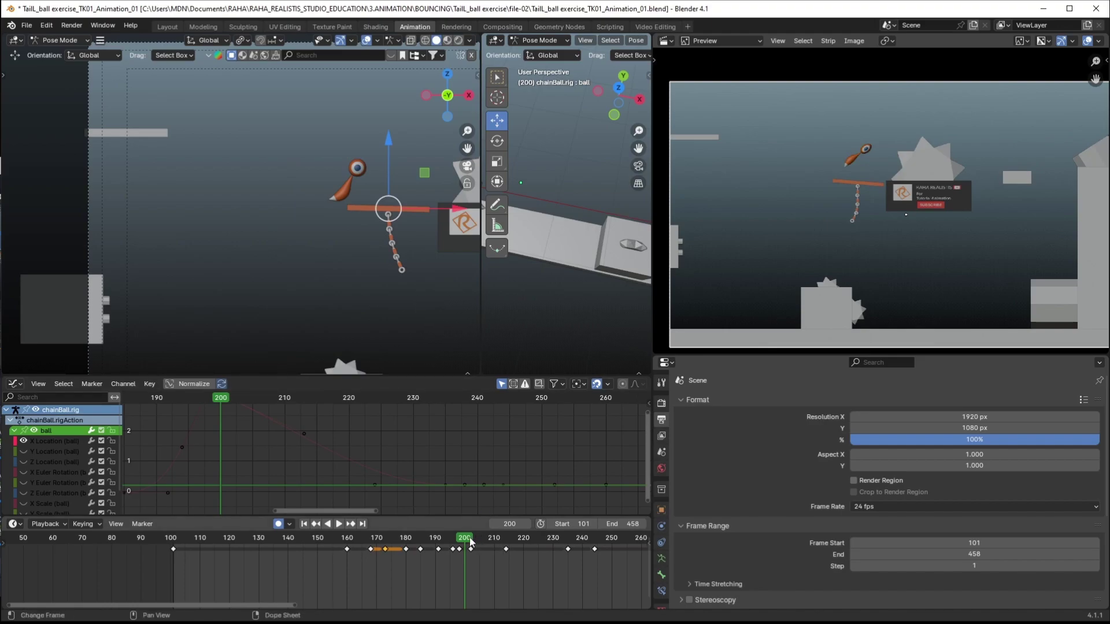
left_click_drag(467, 541, 594, 565)
left_click(178, 540)
middle_click_drag(334, 246, 402, 364, "shift")
key("Left")
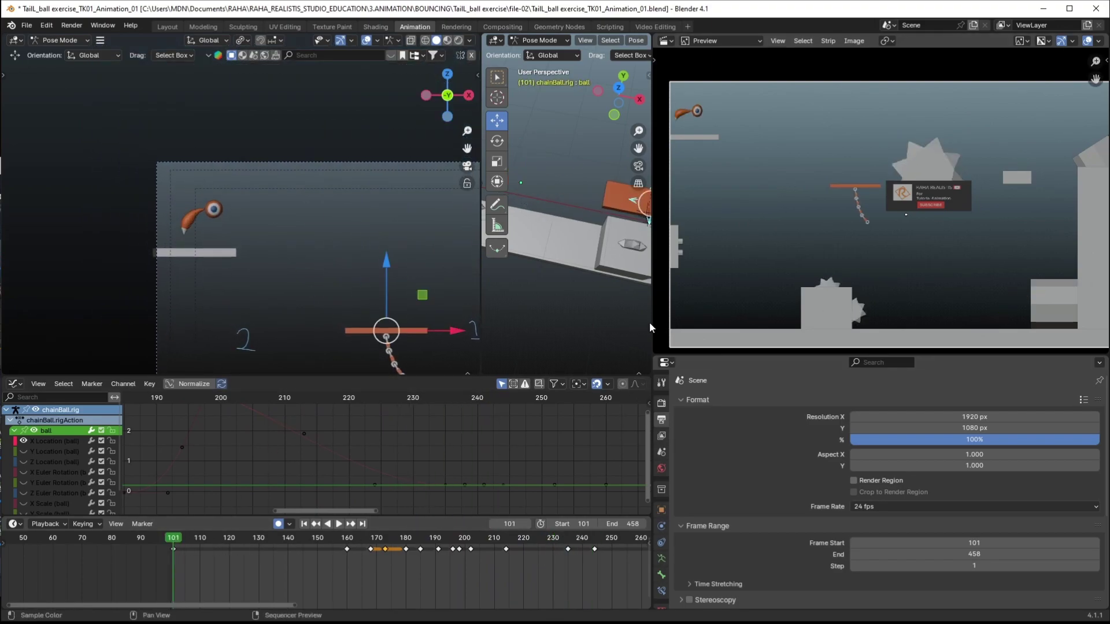
Enlarge the 3D viewports over the preview and graph areas, and show the scene in front orthographic view with the ball and chain platform visible
left_click_drag(652, 324, 1010, 324)
left_click_drag(639, 375, 624, 445)
left_click_drag(623, 498, 624, 471)
key("KP_1")
scroll(766, 230, "down", 4)
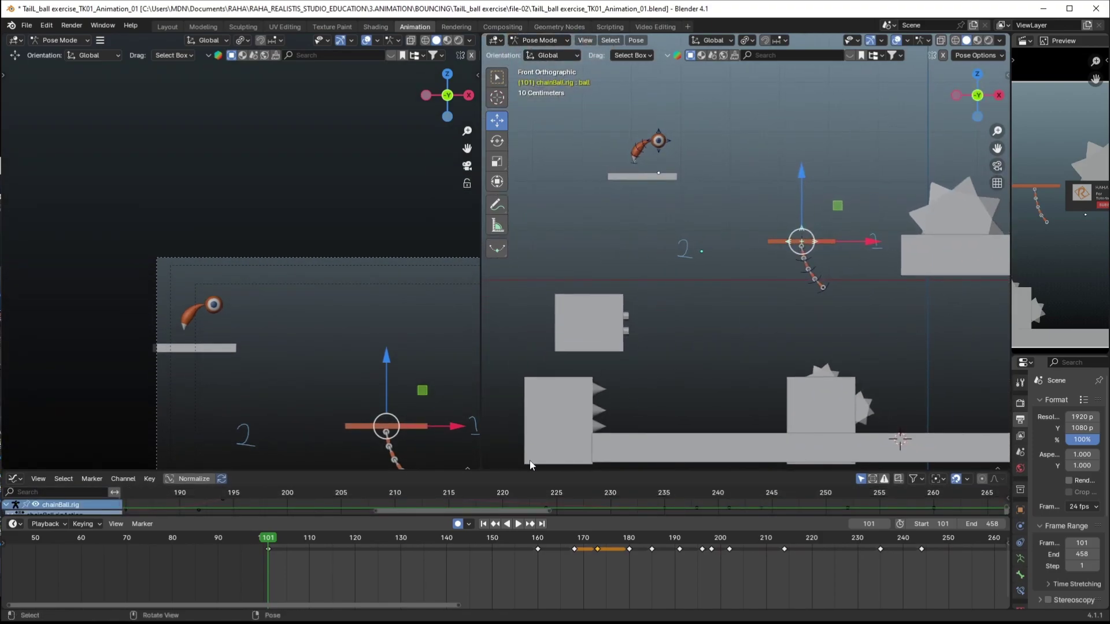
left_click_drag(496, 469, 496, 414)
middle_click_drag(435, 347, 365, 286, "shift")
Remove the handwritten 1 and 2 annotations beside the chain platform and return to the Move tool
left_click(497, 204)
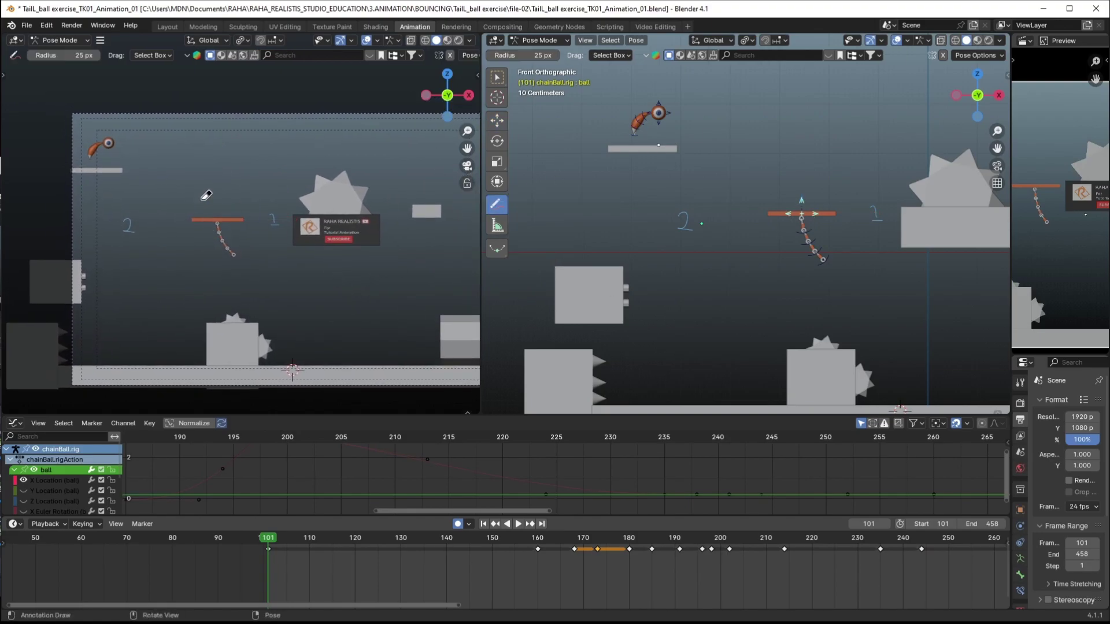
left_click(496, 210)
left_click(527, 209)
left_click(497, 120)
middle_click_drag(804, 270, 789, 256, "ctrl")
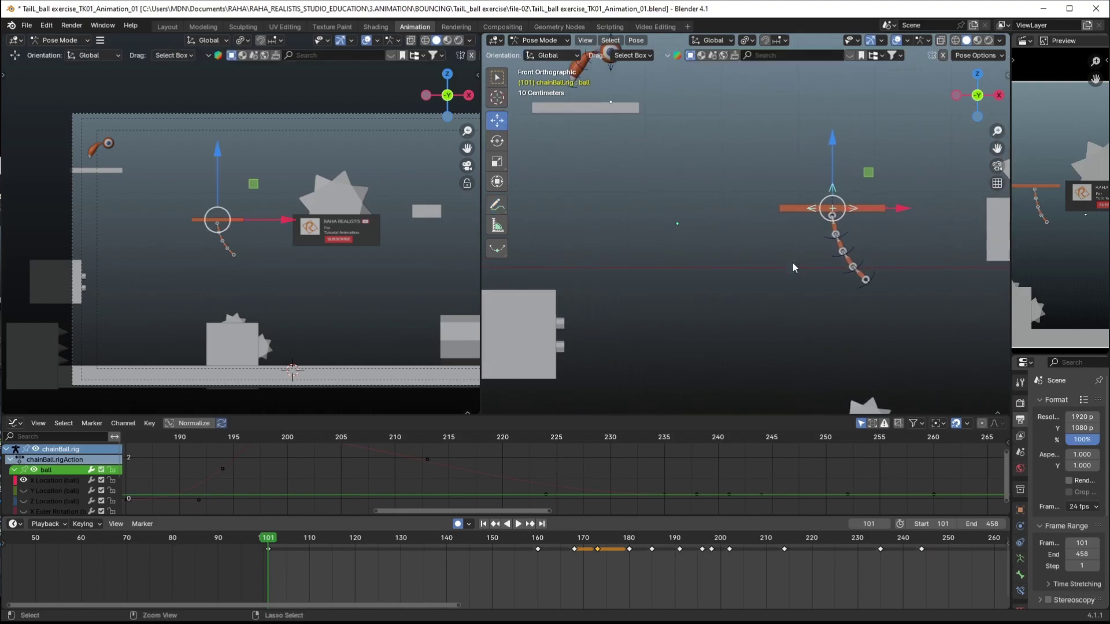
Select the tailed ball's rig controls and key their location, rotation and scale at frame 101
middle_click_drag(387, 583, 390, 585)
left_click_drag(885, 310, 781, 194)
middle_click_drag(651, 151, 699, 232, "shift")
left_click_drag(772, 225, 609, 114)
left_click_drag(704, 205, 574, 81)
key("i")
scroll(298, 568, "up", 3)
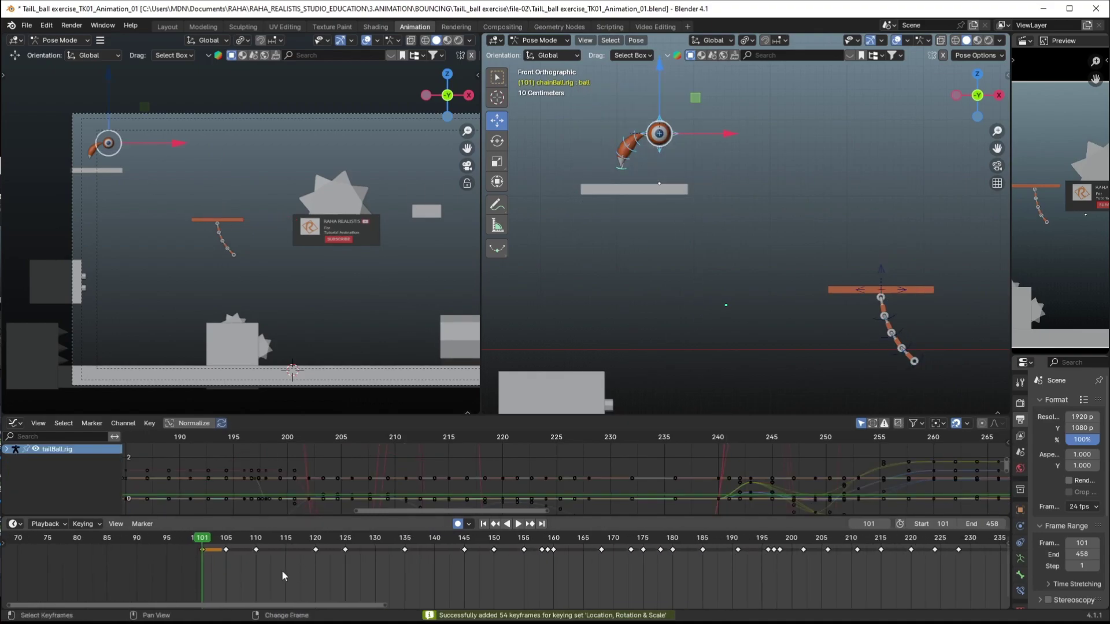
Enable the Screencast Keys overlay, hide its settings, and widen the camera viewport
left_click(1007, 73)
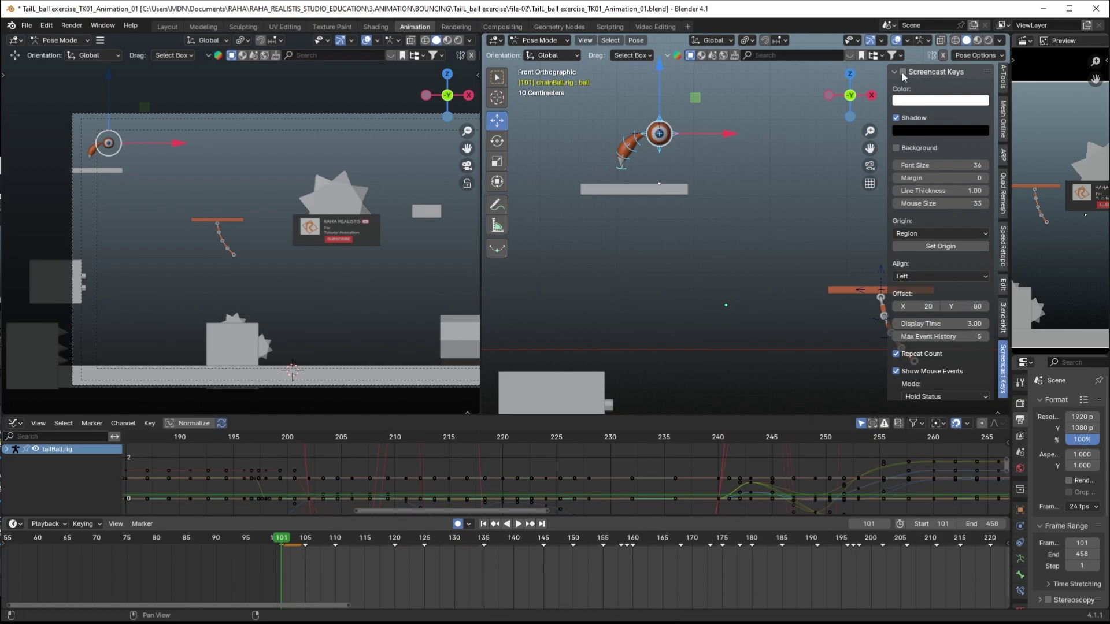
left_click(669, 355)
key("n")
middle_click_drag(636, 310, 636, 315, "ctrl")
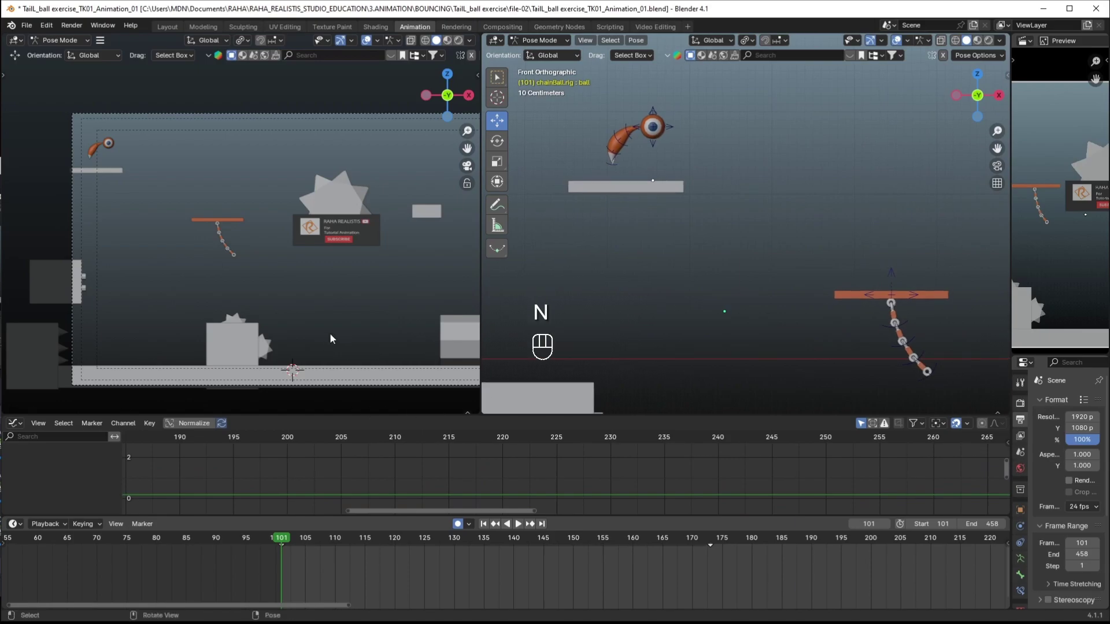
left_click_drag(482, 308, 602, 308)
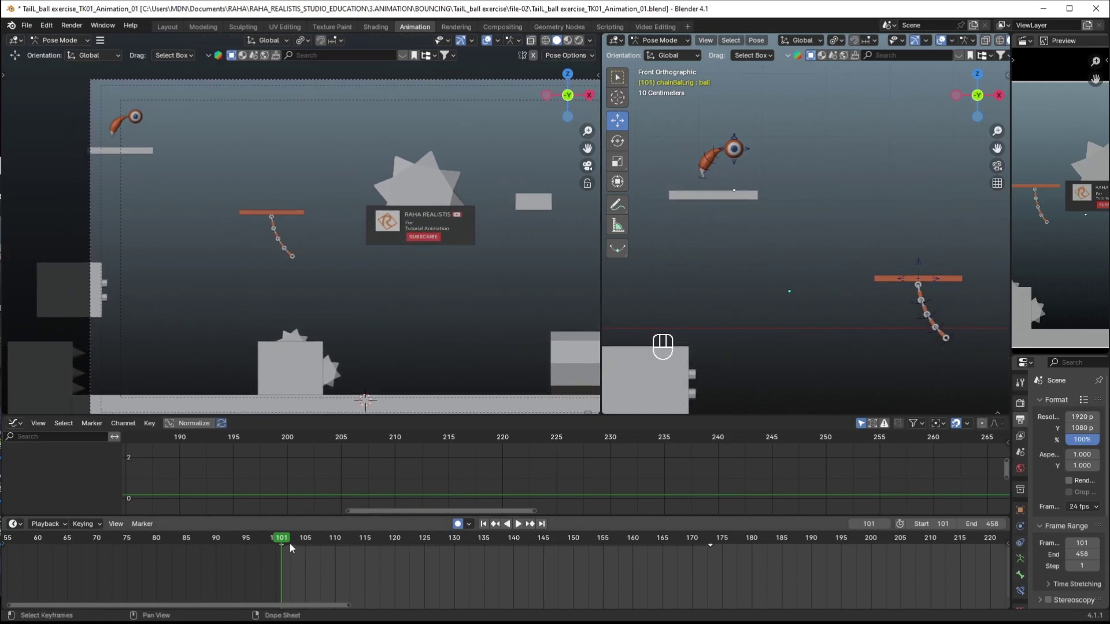
Select the tailed ball's body control and play the opening bounce from frame 101
middle_click_drag(796, 186, 758, 256, "shift")
left_click(708, 217)
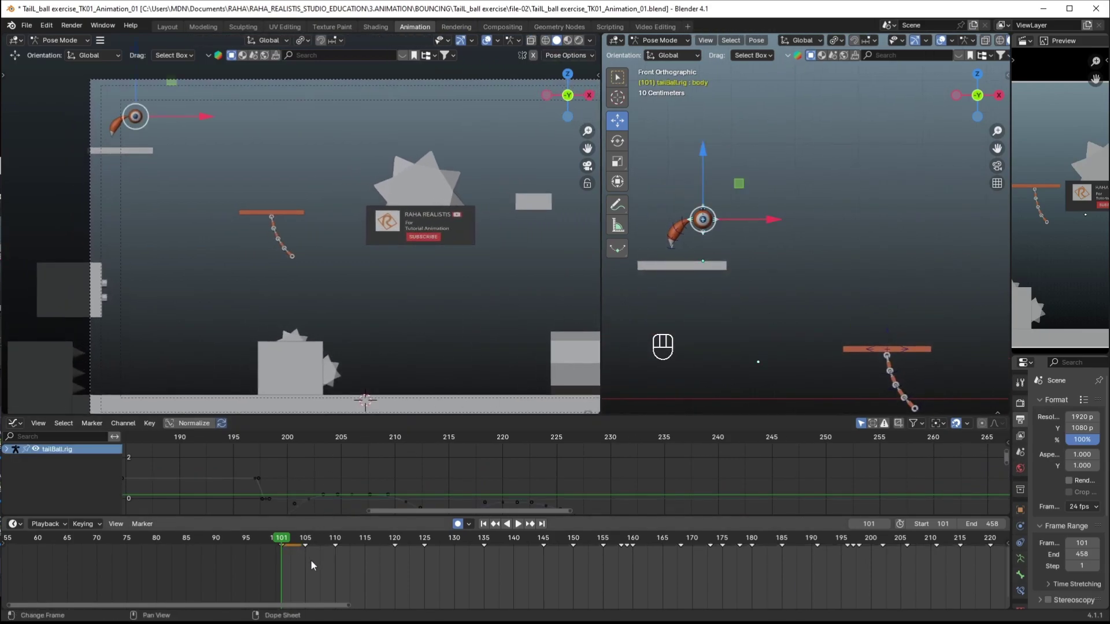
key("space")
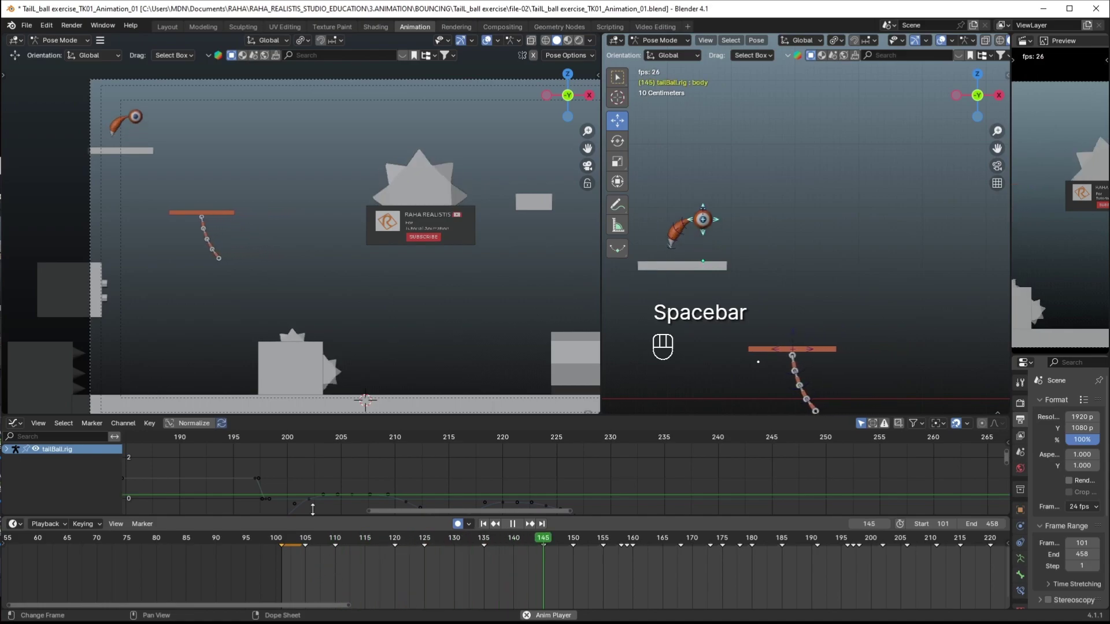
key("space")
left_click(293, 542)
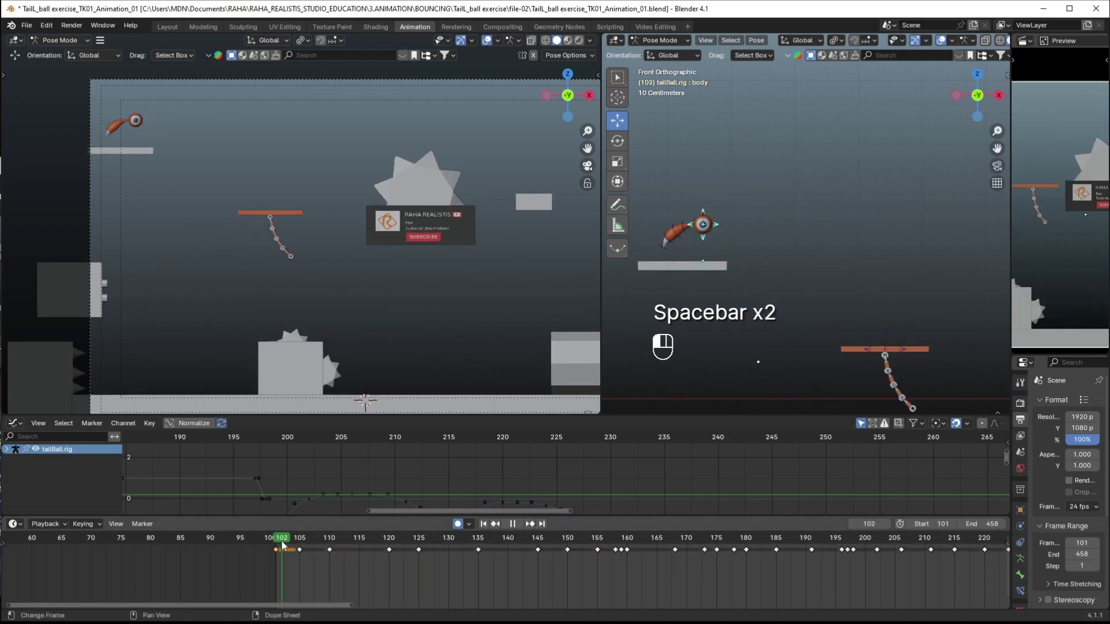
Enlarge the Graph Editor and isolate the body control's Z Location curve, framing its first bounces after frame 101
left_click_drag(137, 415, 81, 349)
left_click(16, 356)
left_click(163, 412)
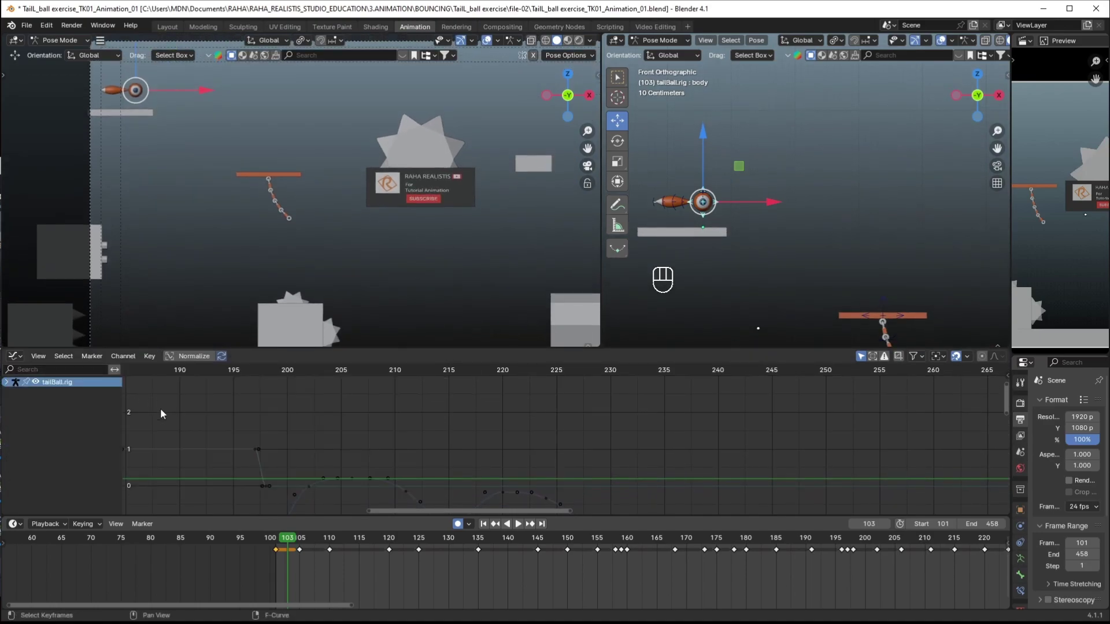
left_click(8, 384)
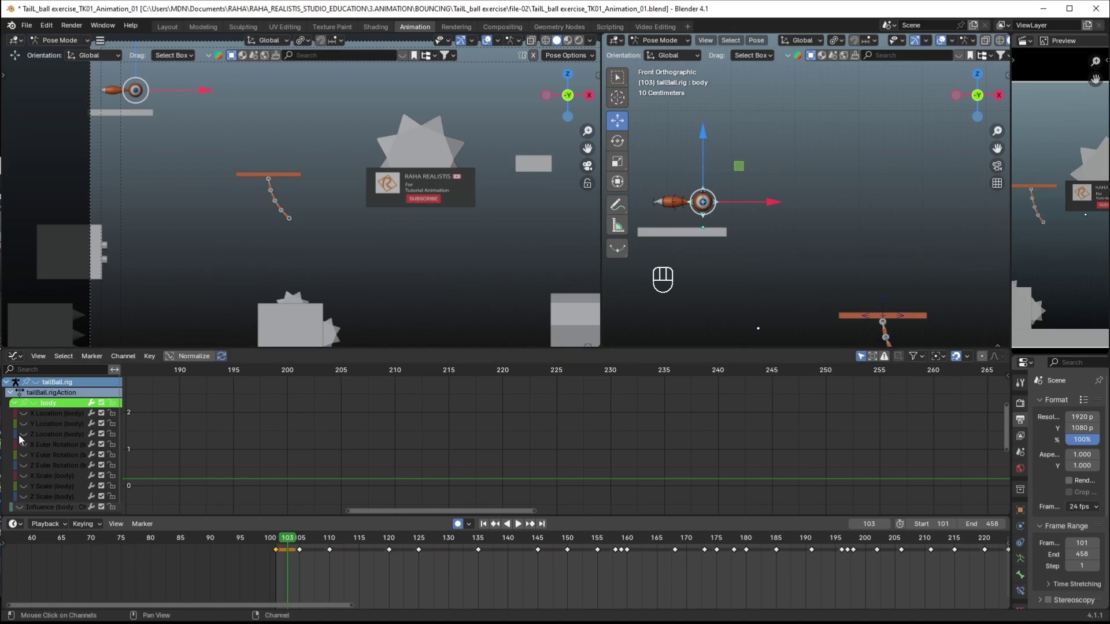
left_click(22, 435)
middle_click_drag(439, 479, 394, 484, "ctrl")
middle_click_drag(375, 466, 518, 458, "shift")
At frame 110, select the body's Z Location peak keyframes at frames 110 and 125 and shift them 2 frames forward in time
left_click(517, 495)
left_click_drag(274, 550, 330, 539)
middle_click_drag(627, 425, 609, 438, "shift")
left_click_drag(456, 415, 377, 400)
key("g")
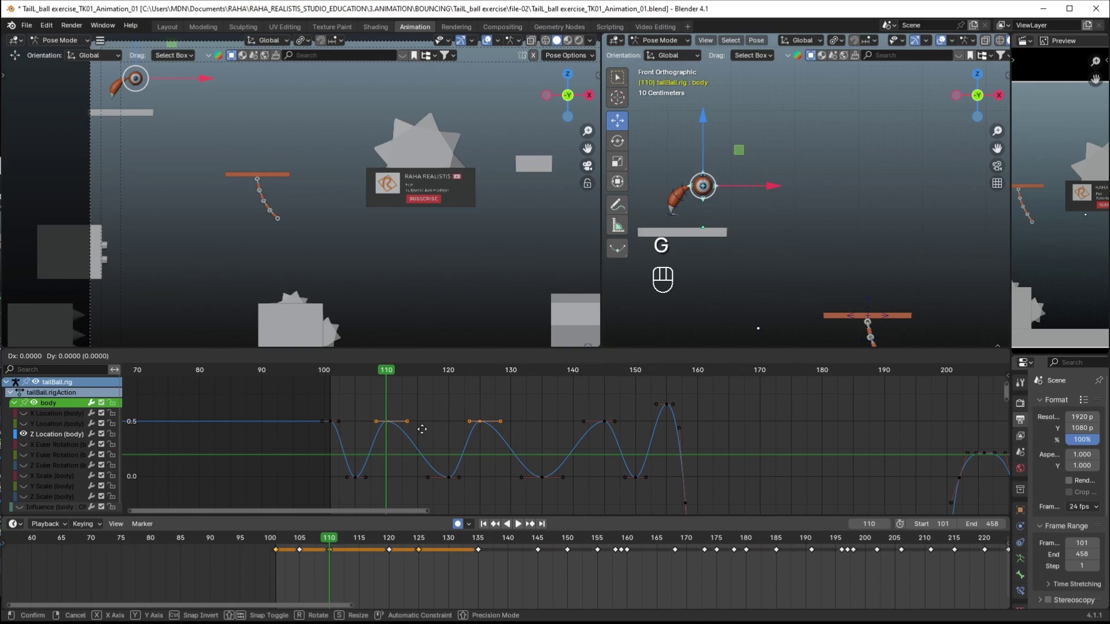
right_click(423, 441)
key("g")
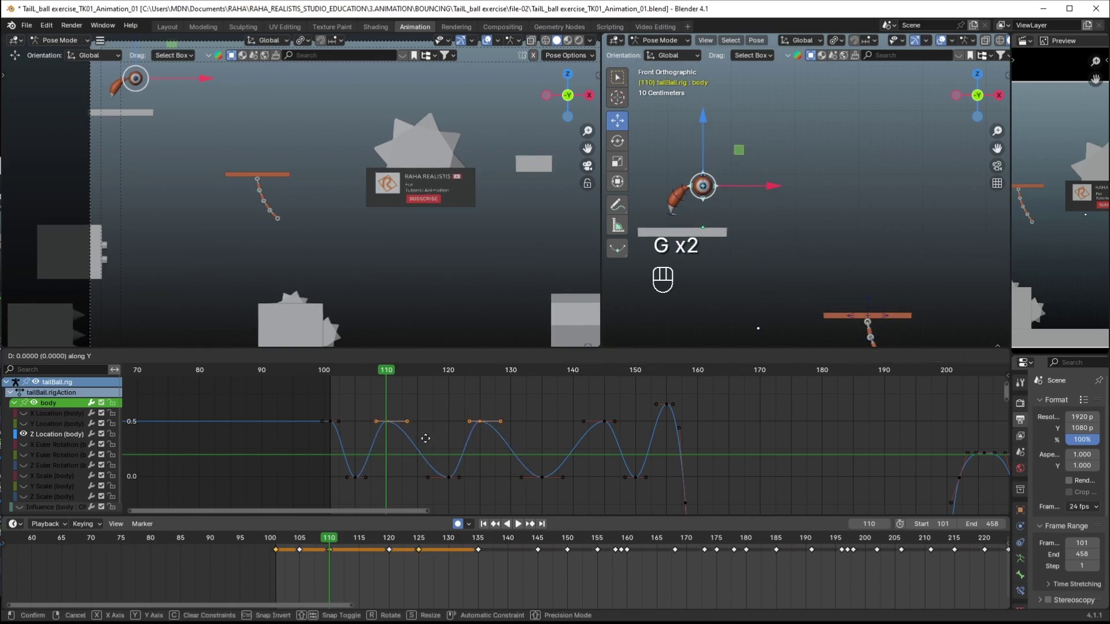
key("g")
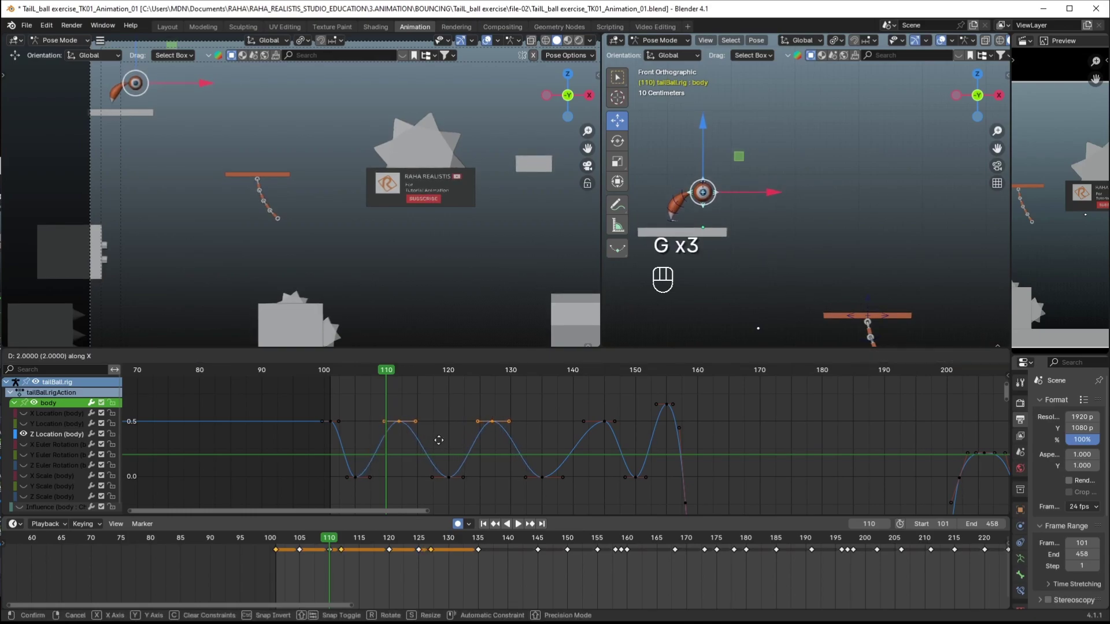
Shift the first two bounce peaks of the body's Z Location curve 2 frames later, and place the second peak at frame 128
left_click(441, 442)
left_click(502, 498)
left_click_drag(479, 414, 487, 434)
key("g")
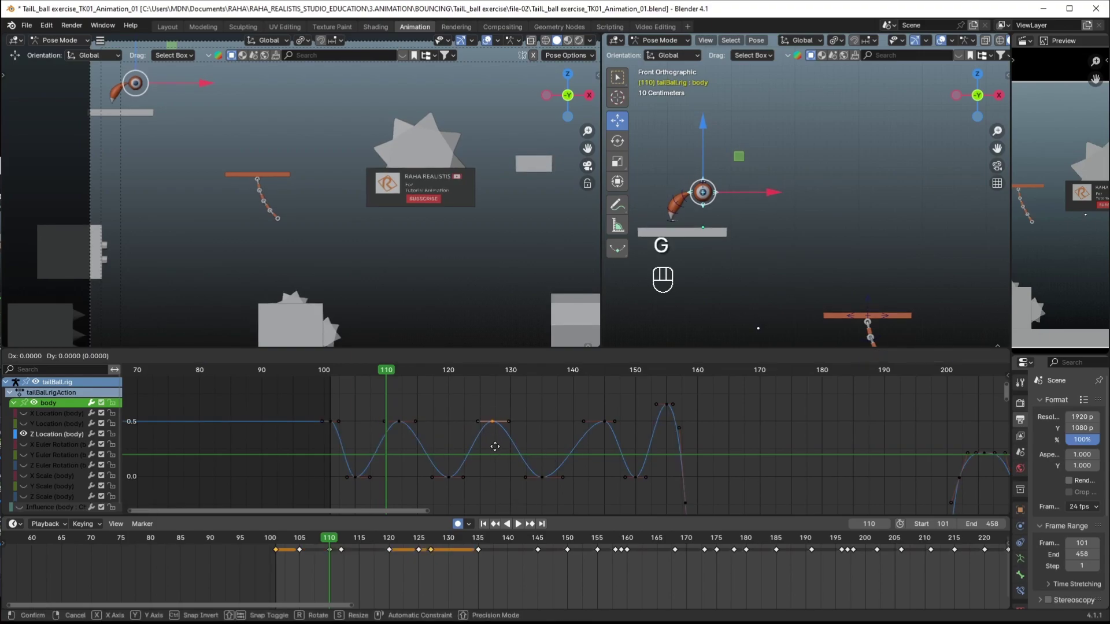
left_click(598, 451)
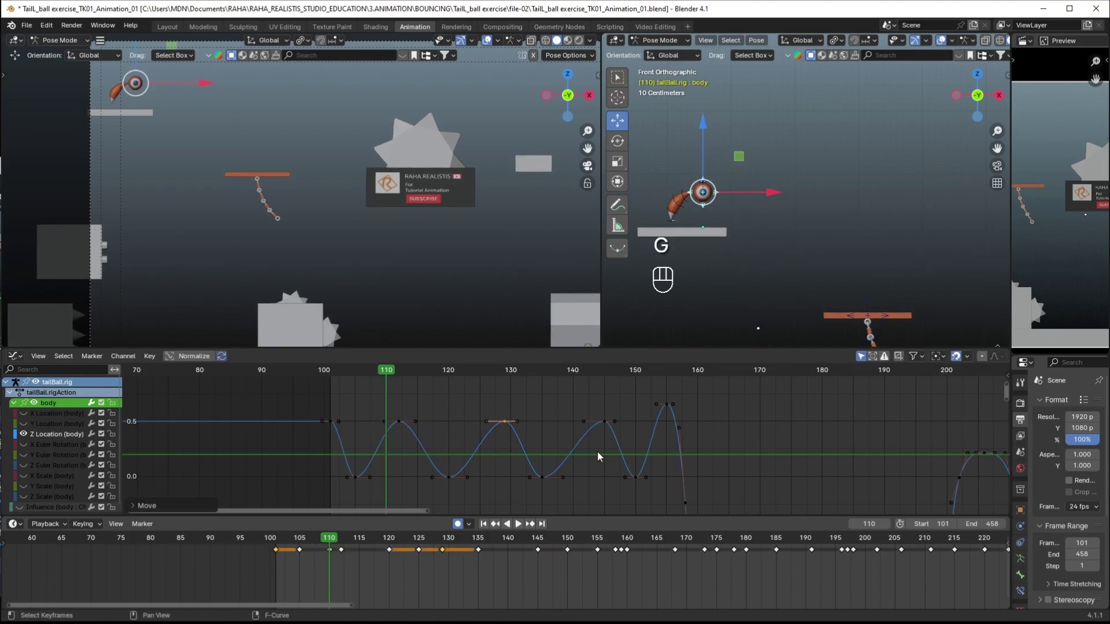
key("g")
left_click(501, 437)
Move the third bounce peak of the Z Location curve horizontally to frame 143
left_click_drag(610, 438, 590, 412)
key("g")
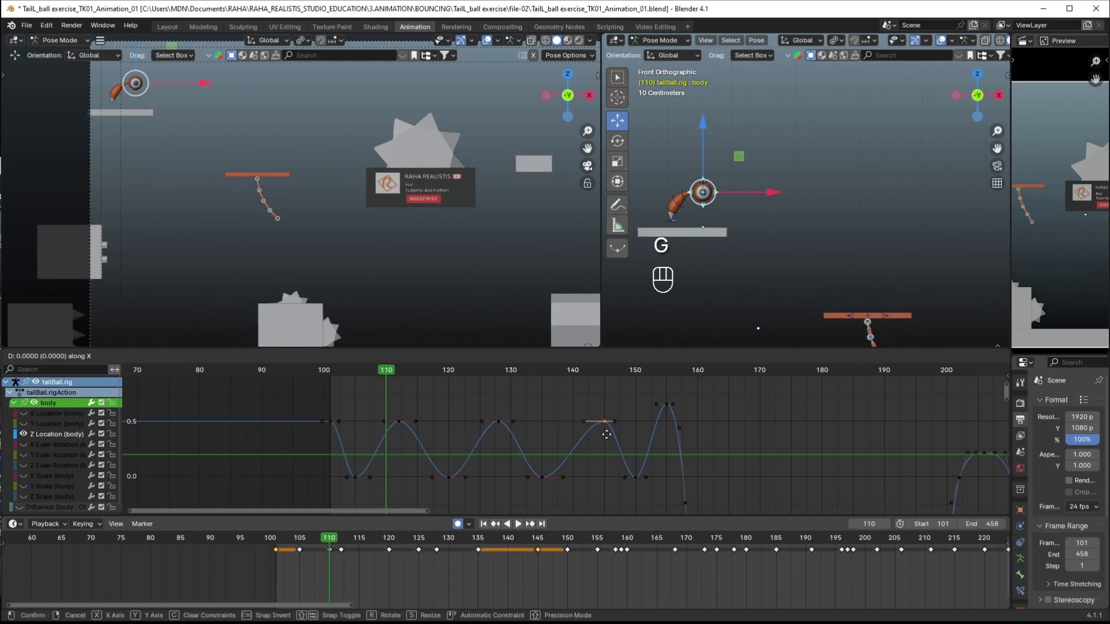
left_click(594, 433)
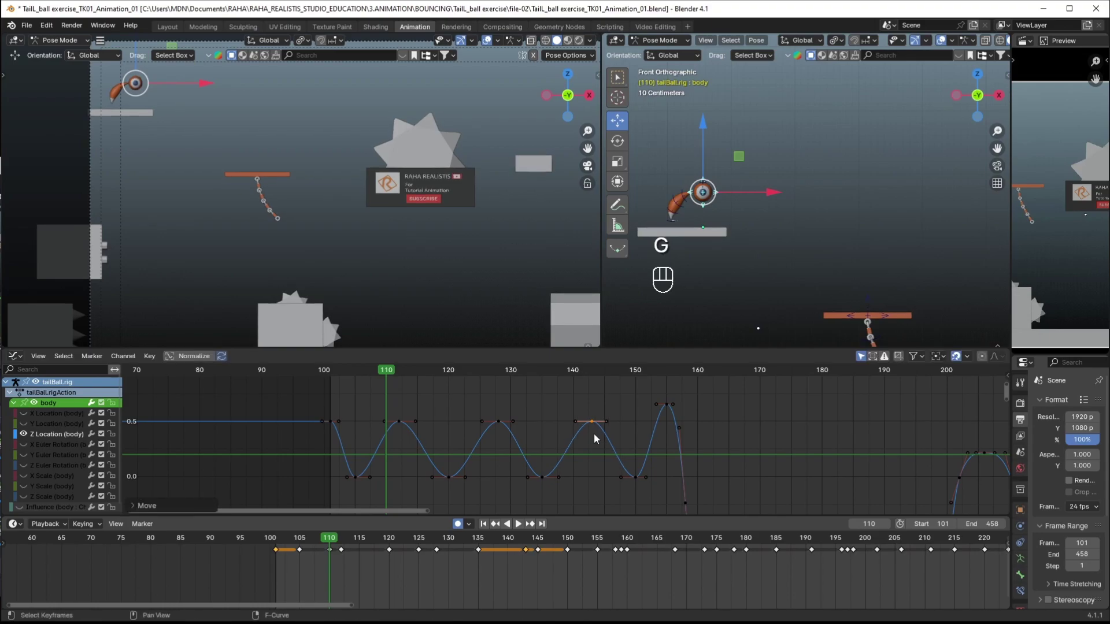
Give the four ground-contact keys of the Z Location curve Vector handles for sharp bounces
left_click(547, 504)
mouse_move(567, 476)
middle_mouse_down("shift")
mouse_move(572, 453)
mouse_move(570, 463)
middle_mouse_up("shift")
left_click_drag(663, 489, 344, 456)
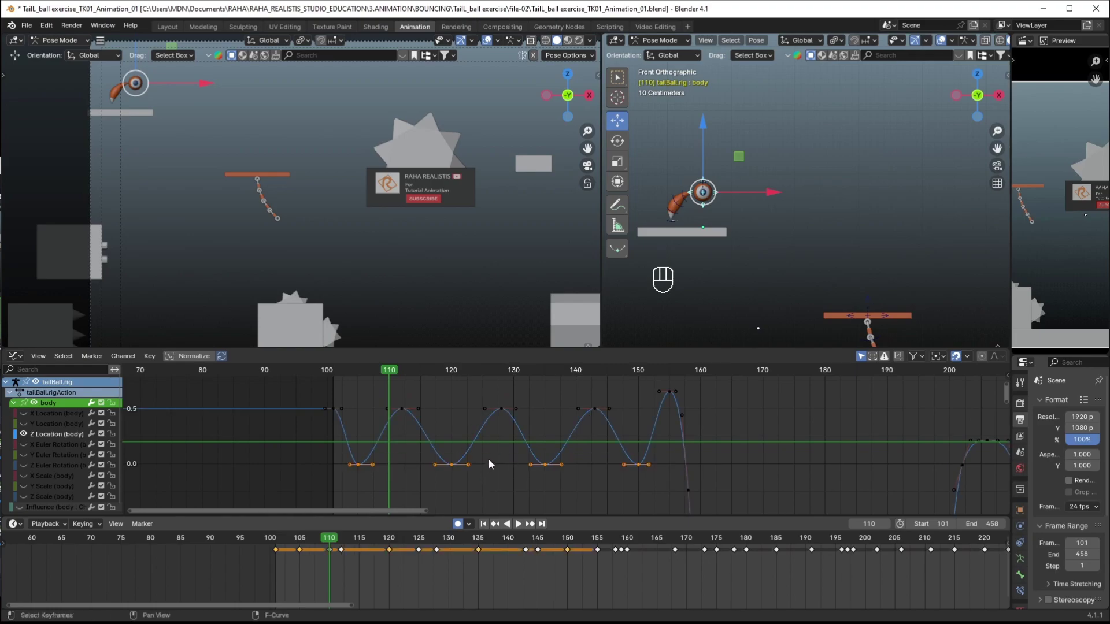
key("v")
left_click(446, 485)
left_click(466, 432)
Play back the animation to check the retimed bounces, stopping around frame 112
left_click(396, 428)
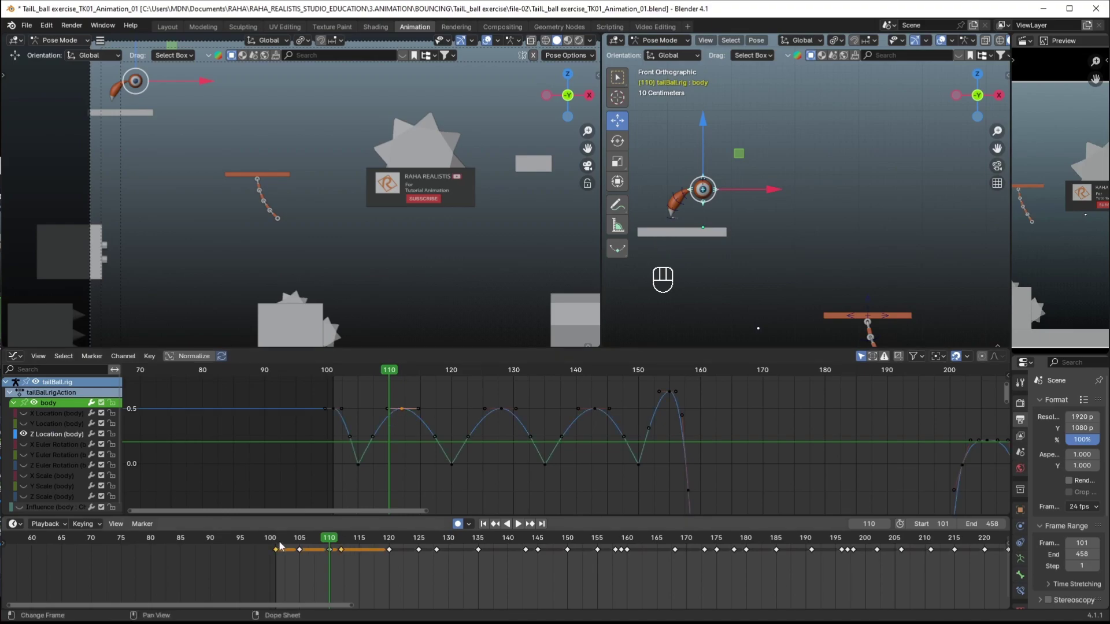
key("space")
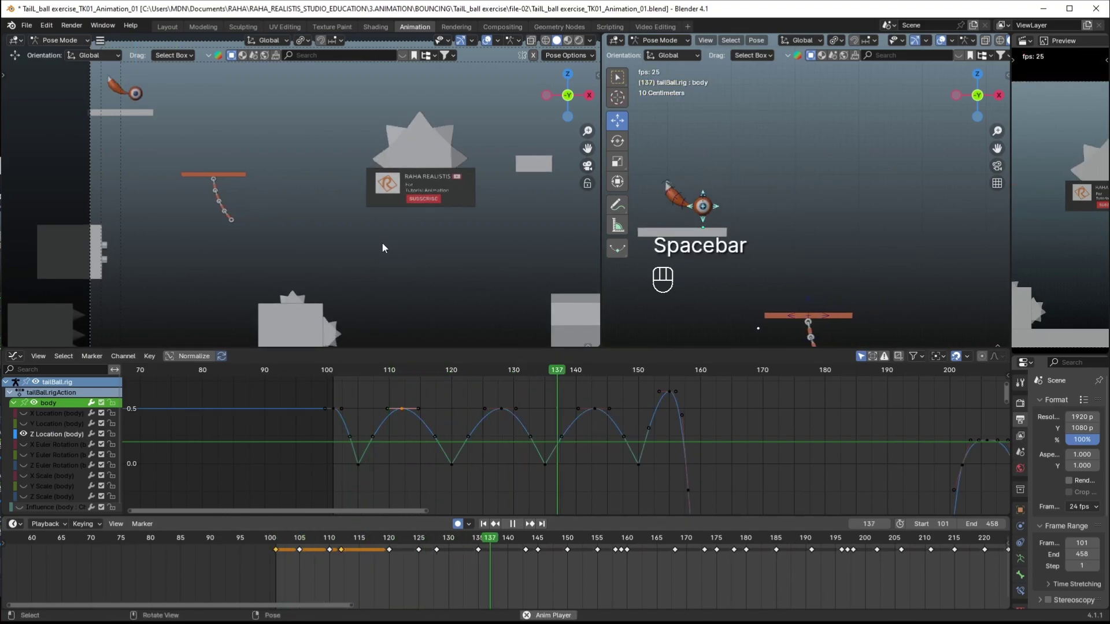
key("space")
left_click(341, 542)
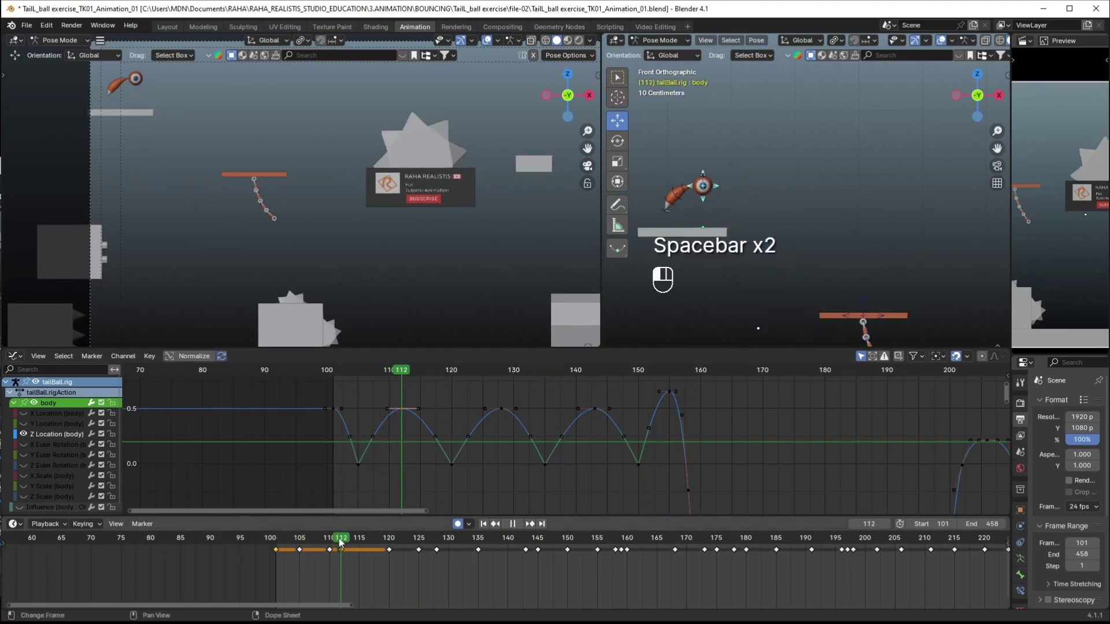
left_click(597, 420)
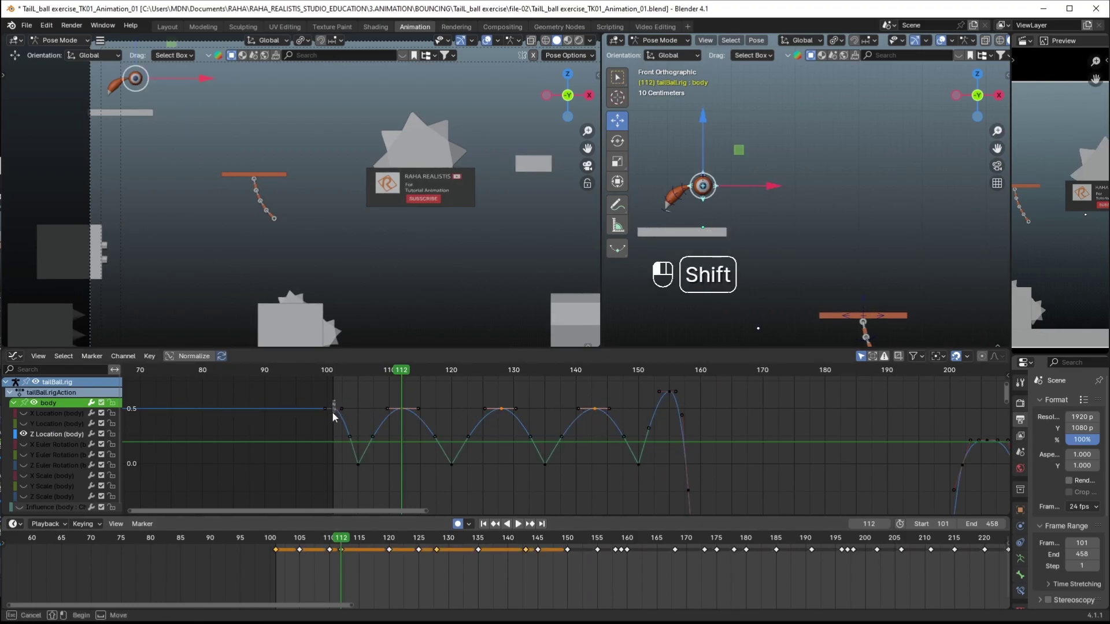
key("s")
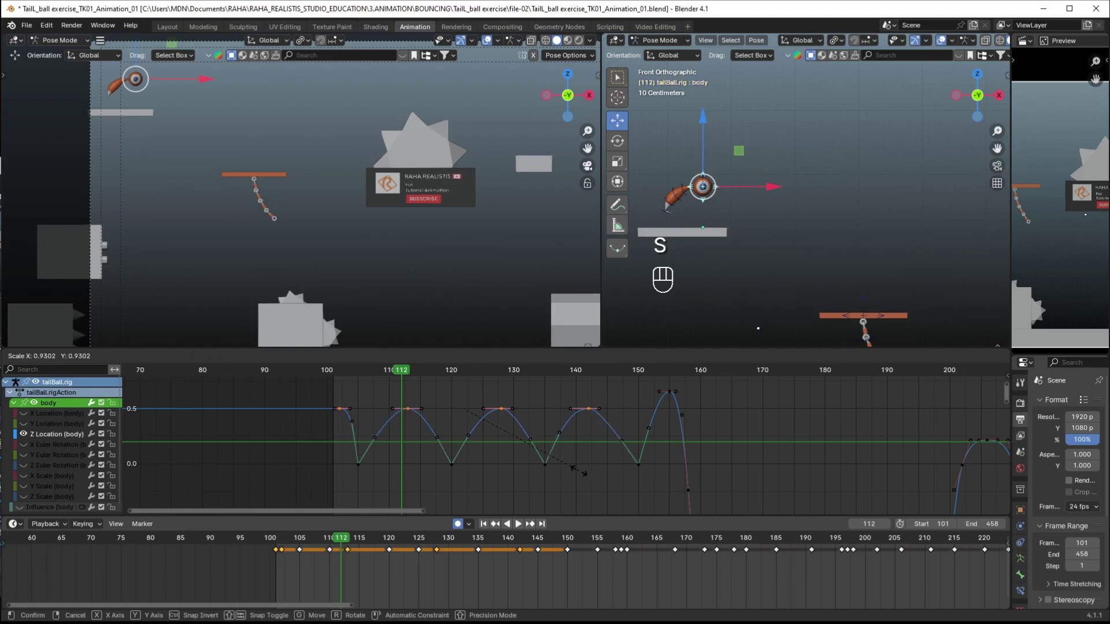
right_click(580, 472)
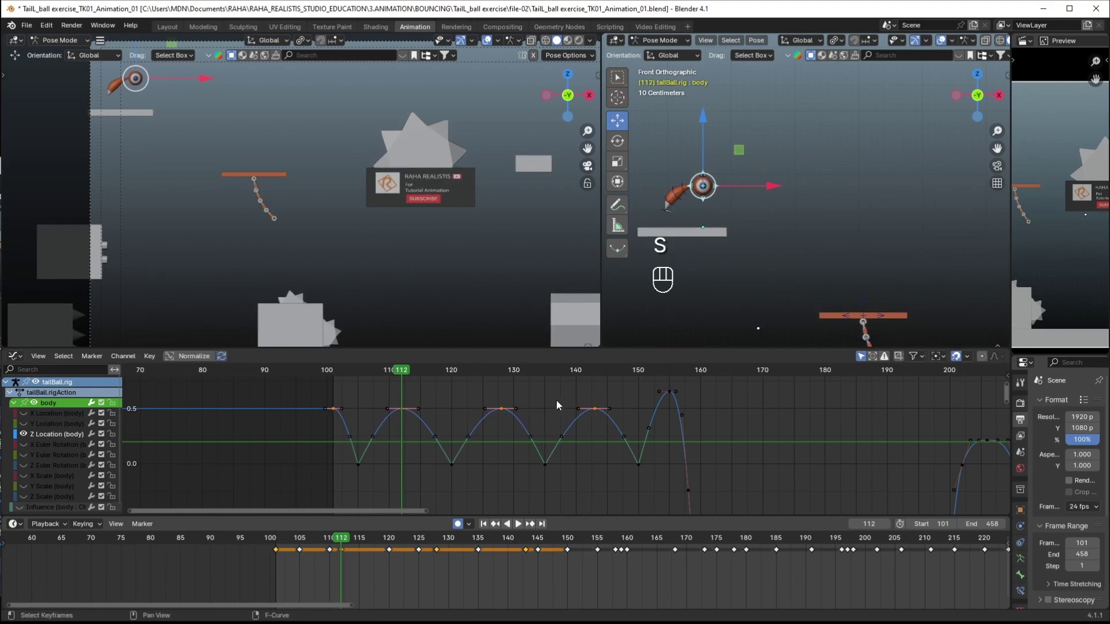
Widen the handles of the Z Location peaks at frames 112, 128 and 143, each to about 1.5 times their length
left_click(401, 408)
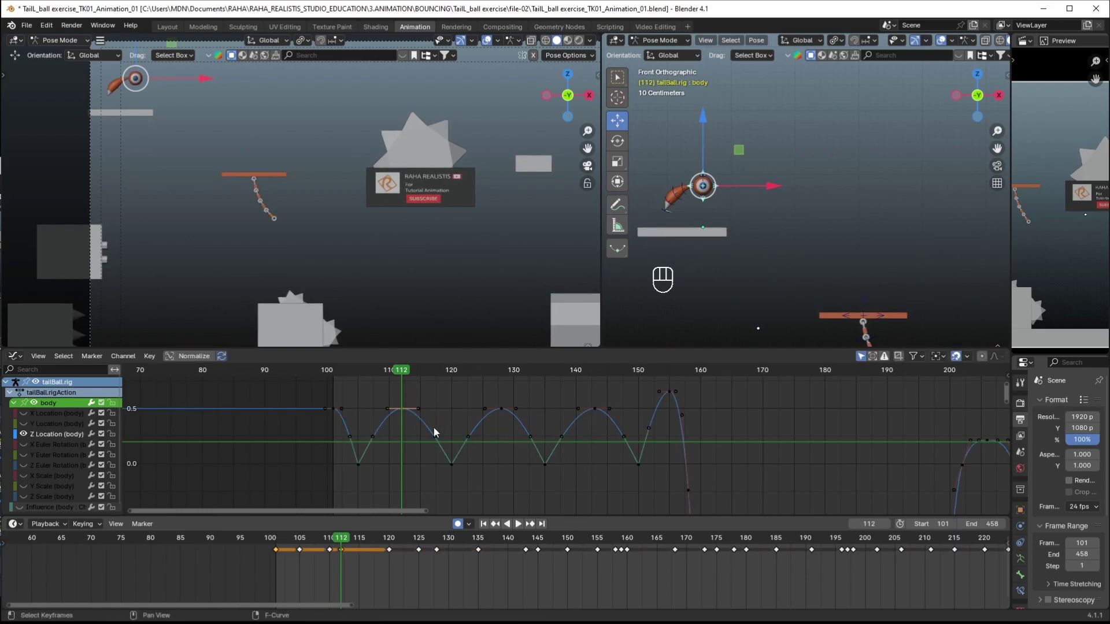
key("s")
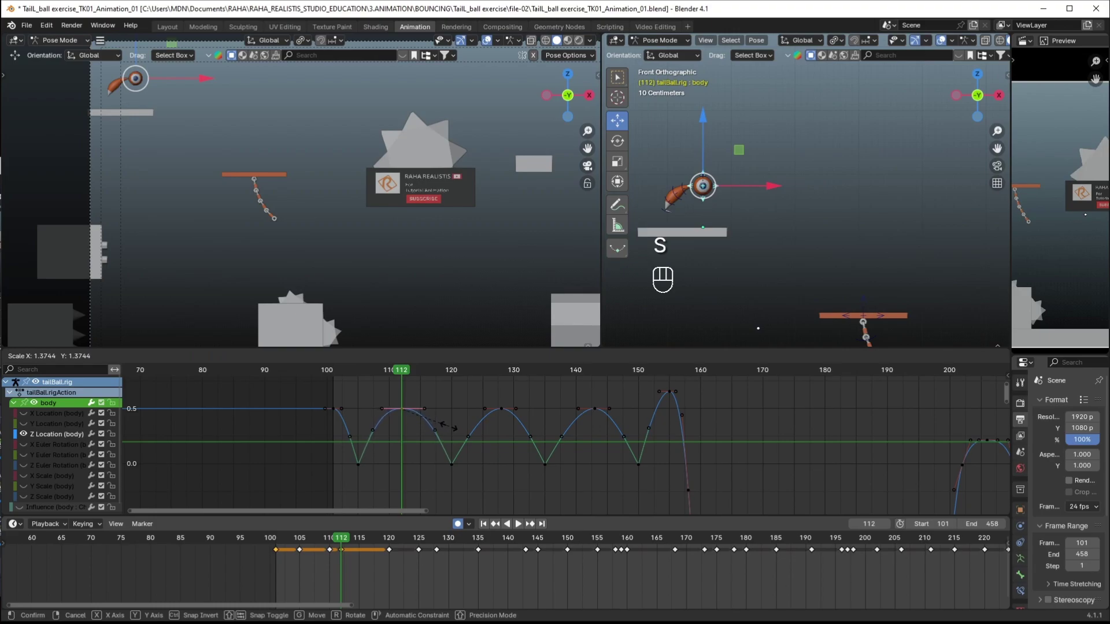
left_click(455, 427)
key("s")
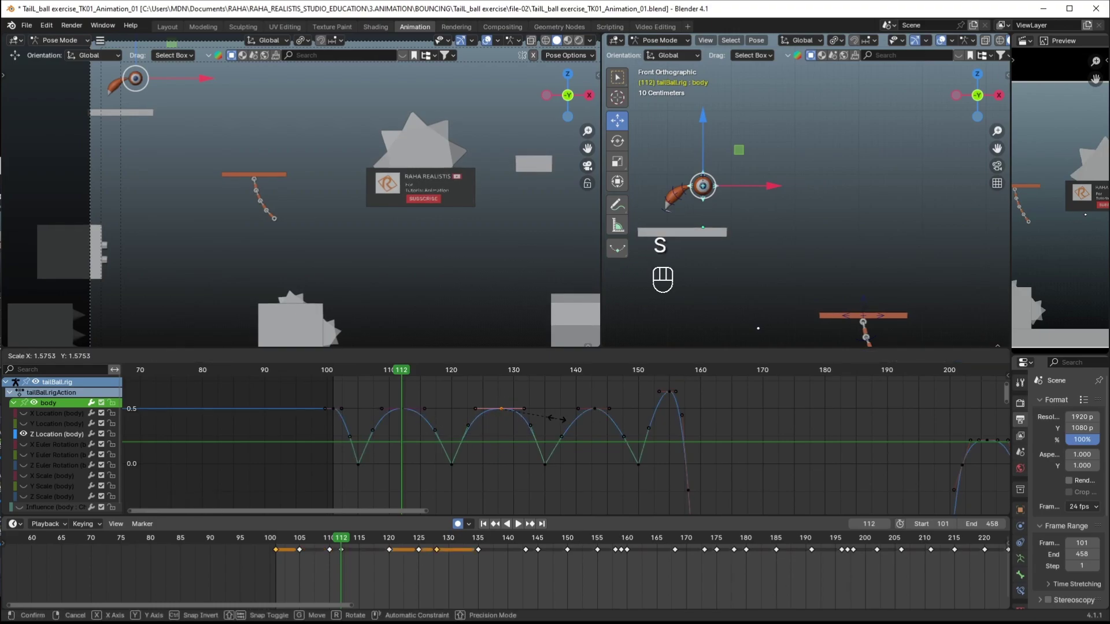
left_click(557, 418)
left_click(595, 409)
key("s")
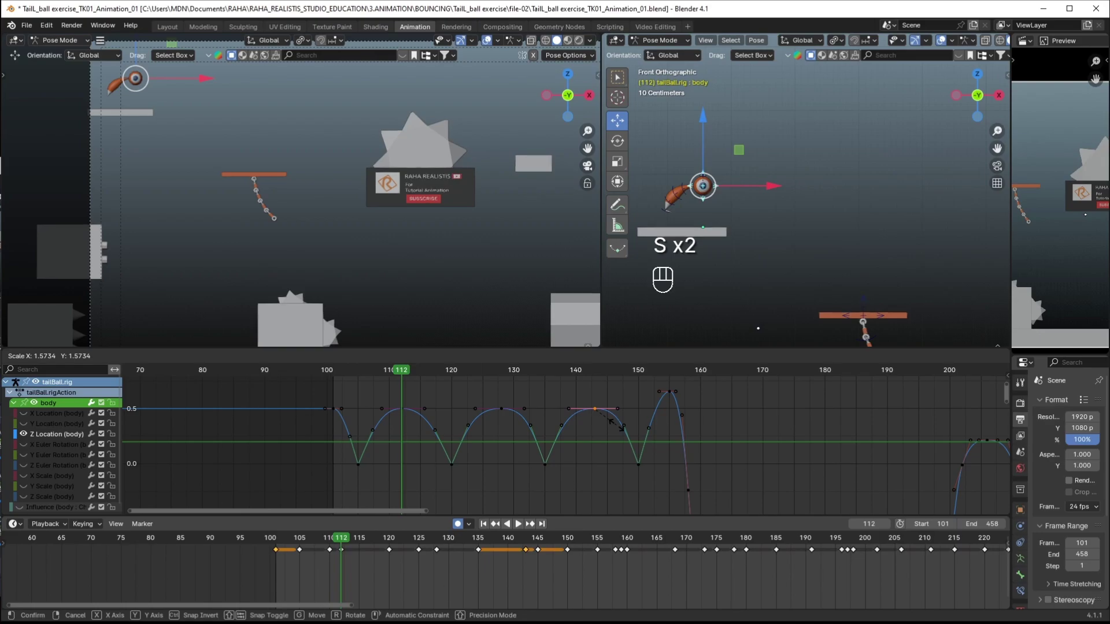
left_click(611, 428)
key("s")
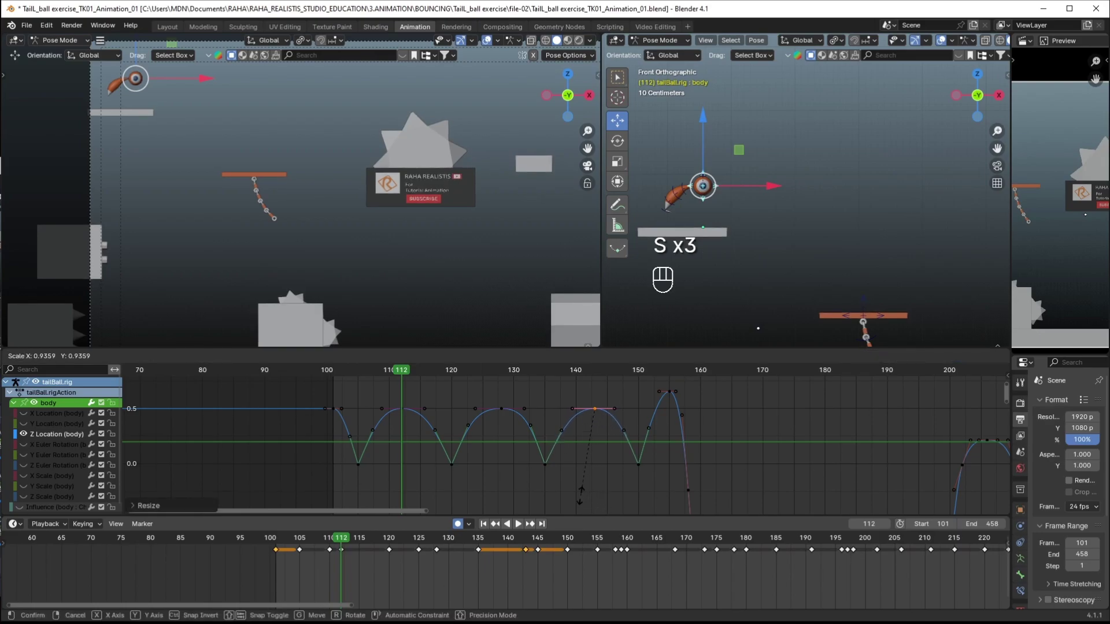
left_click(582, 491)
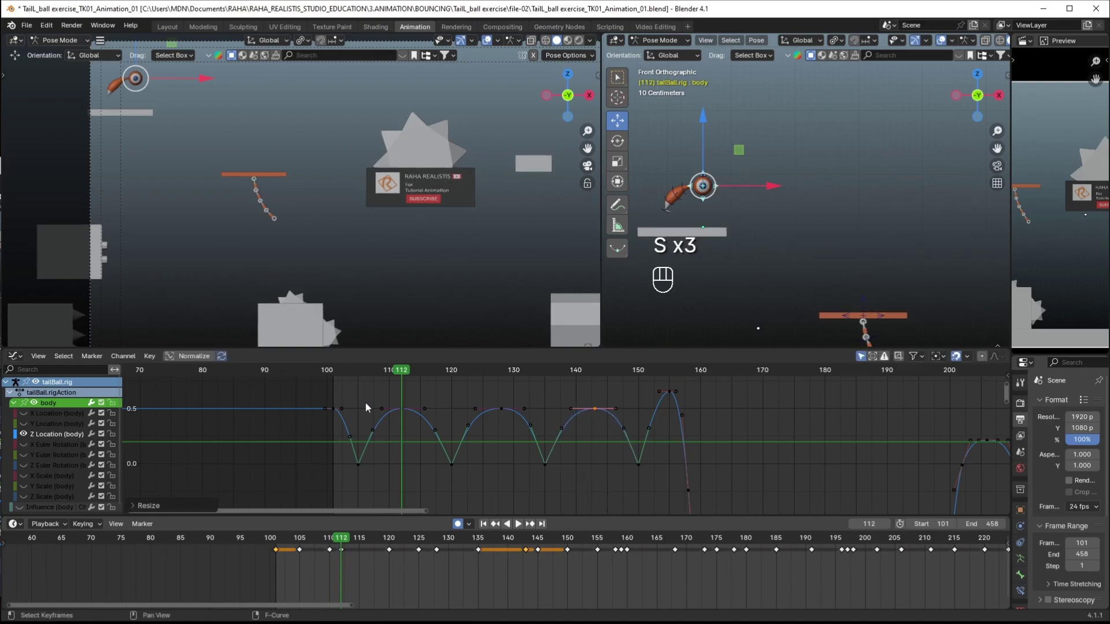
key("a")
key("s")
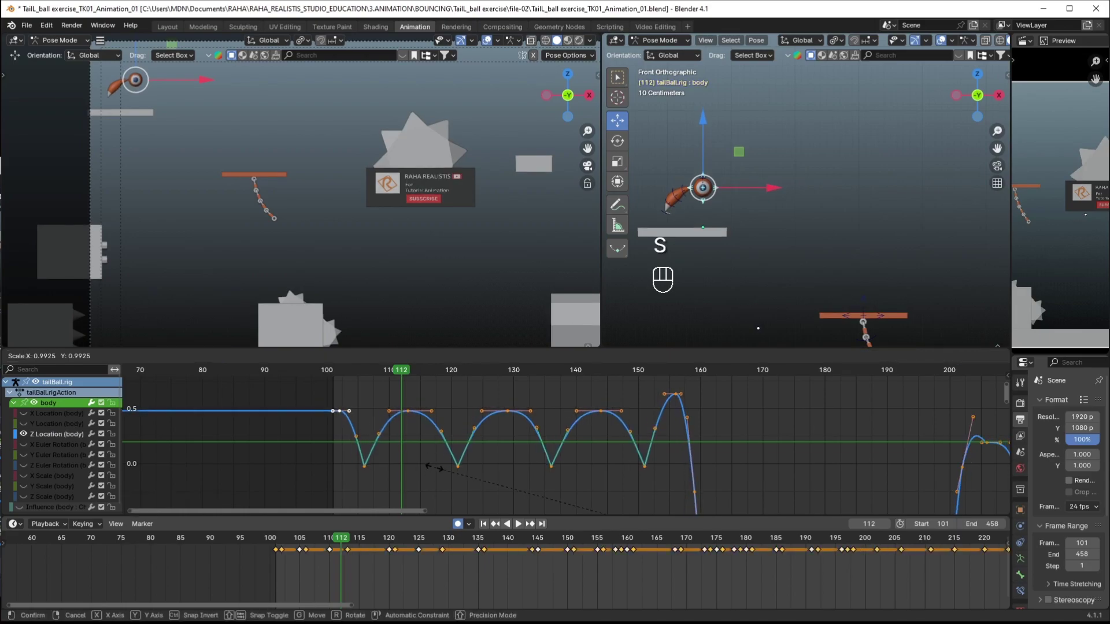
left_click(422, 469)
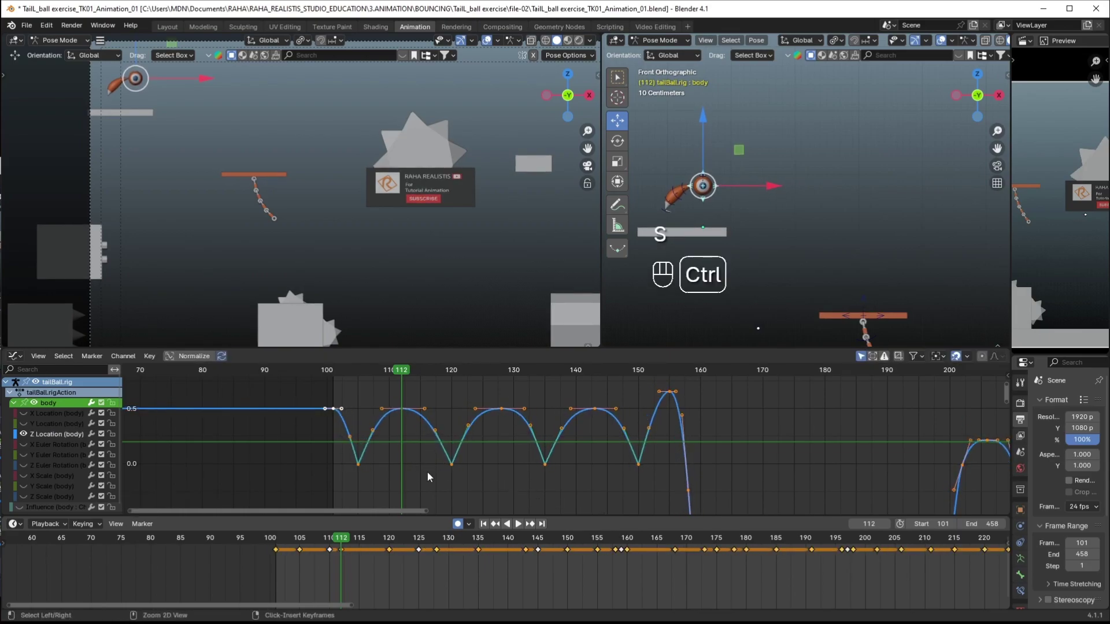
key("ctrl+z")
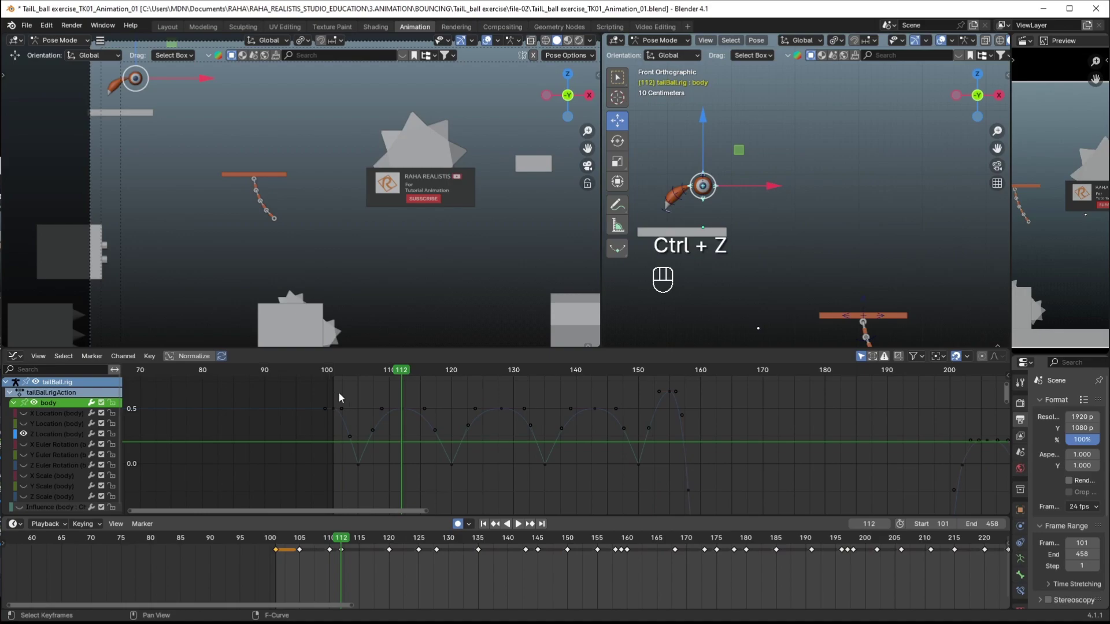
Scale up the handles of the Z Location curve's starting key at frame 101
left_click_drag(335, 414, 341, 419)
key("s")
right_click(408, 486)
left_click(407, 486)
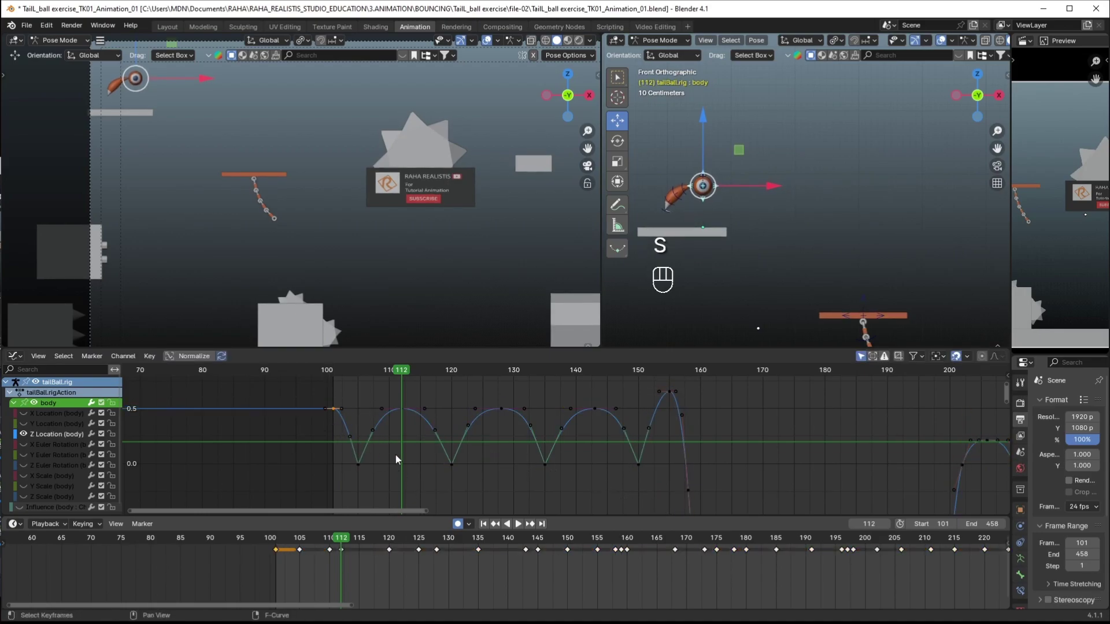
key("s")
left_click(403, 483)
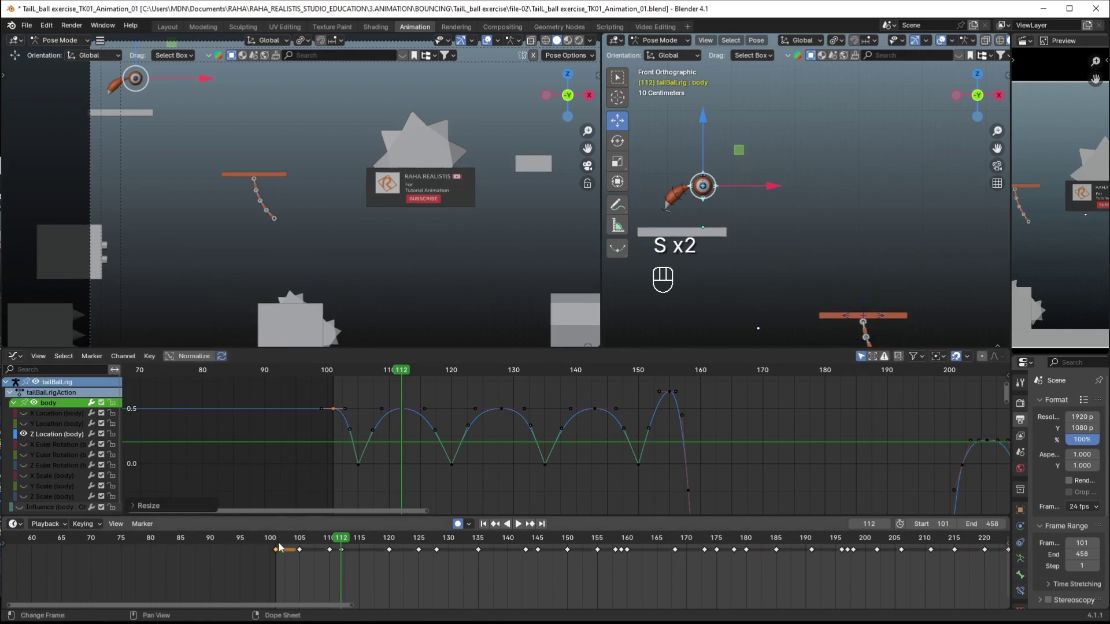
Play back the animation from its start twice to review the rounded bounce arcs
key("space")
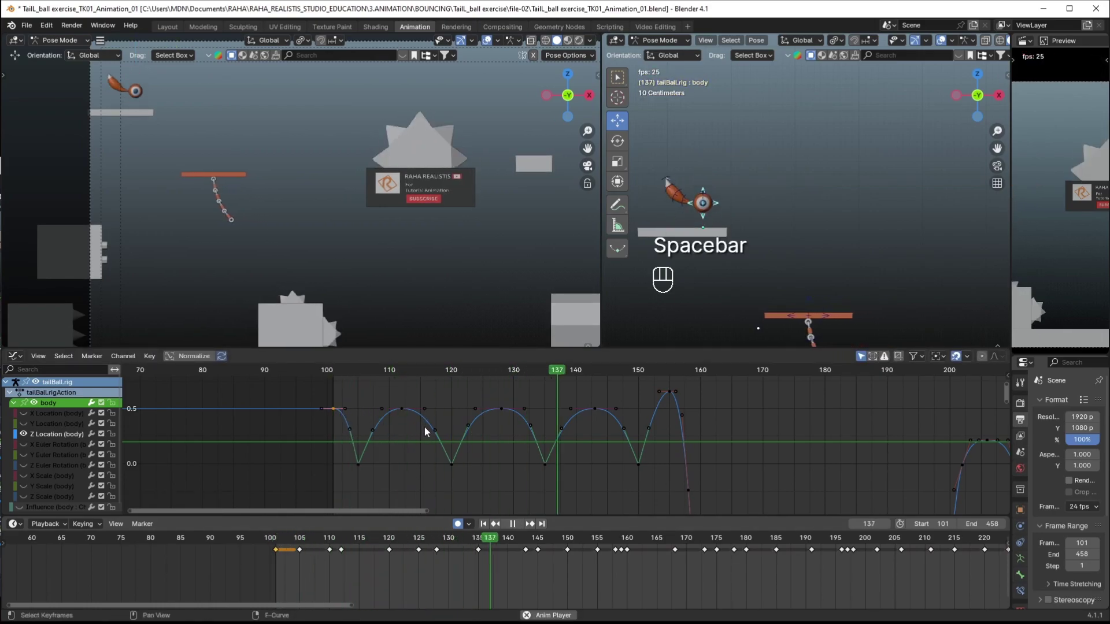
key("space")
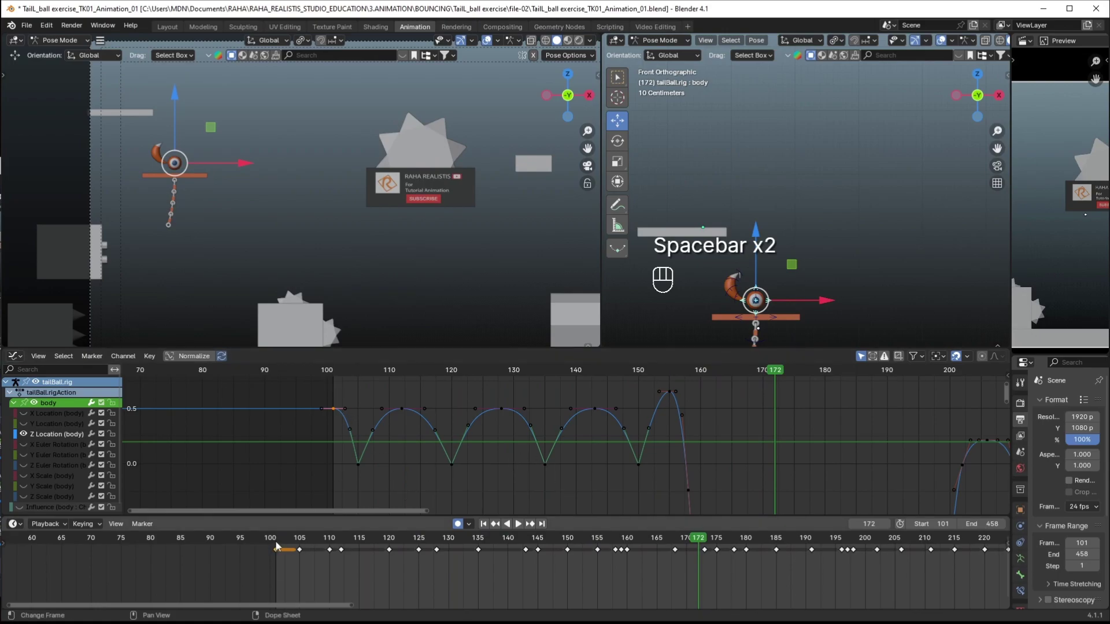
key("space")
middle_click_drag(320, 198, 334, 265, "shift")
key("space")
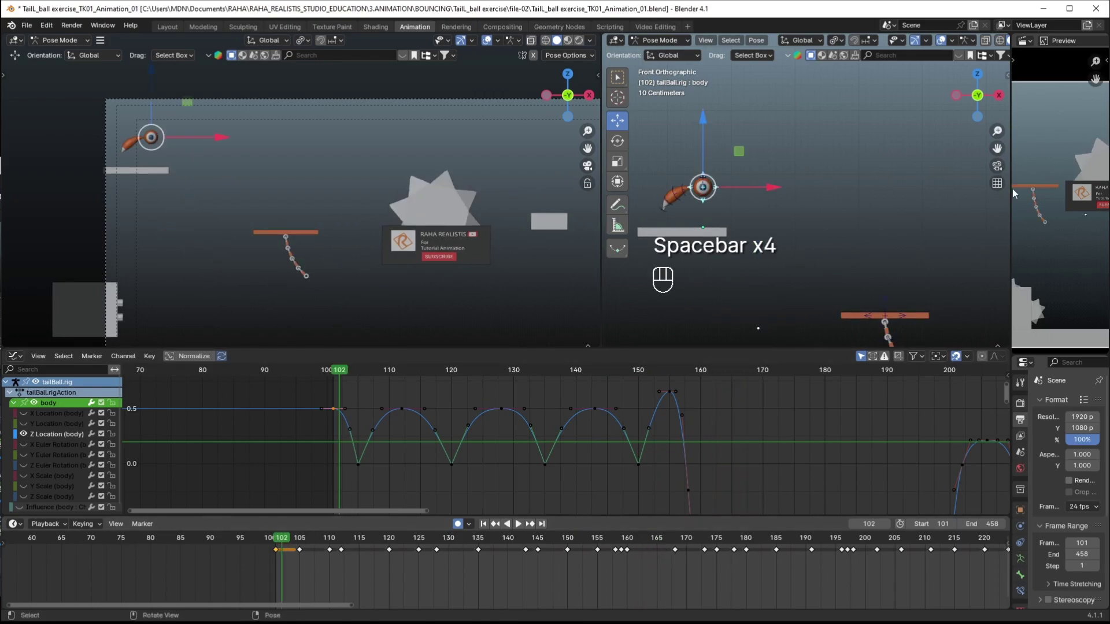
Enlarge the sequencer preview area and replay the bounces from frame 102 in it
left_click_drag(1011, 206, 766, 211)
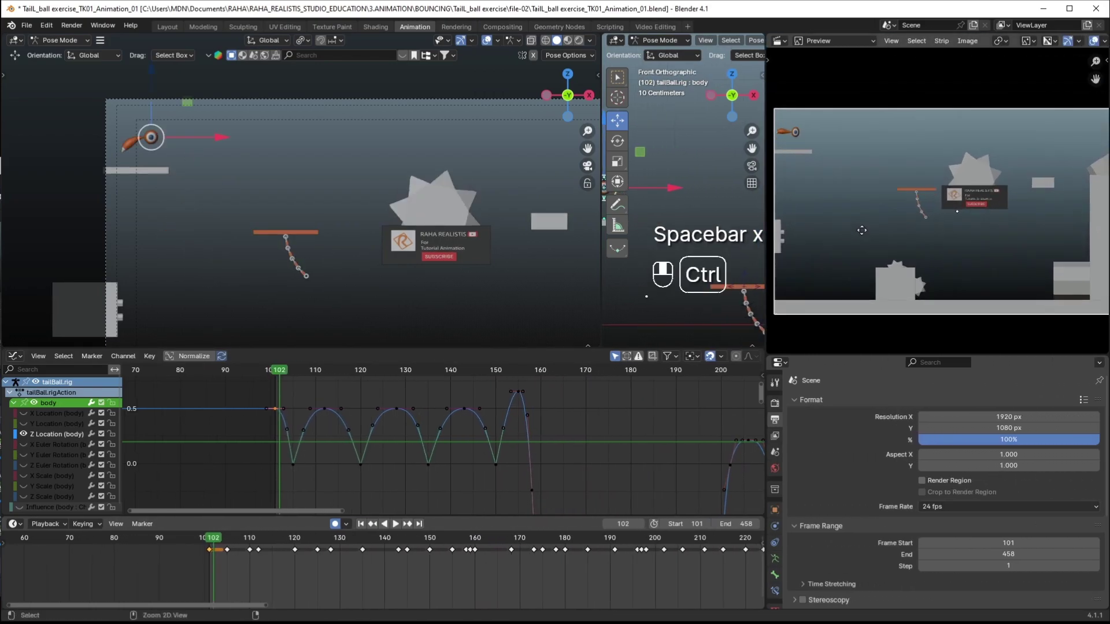
key("space")
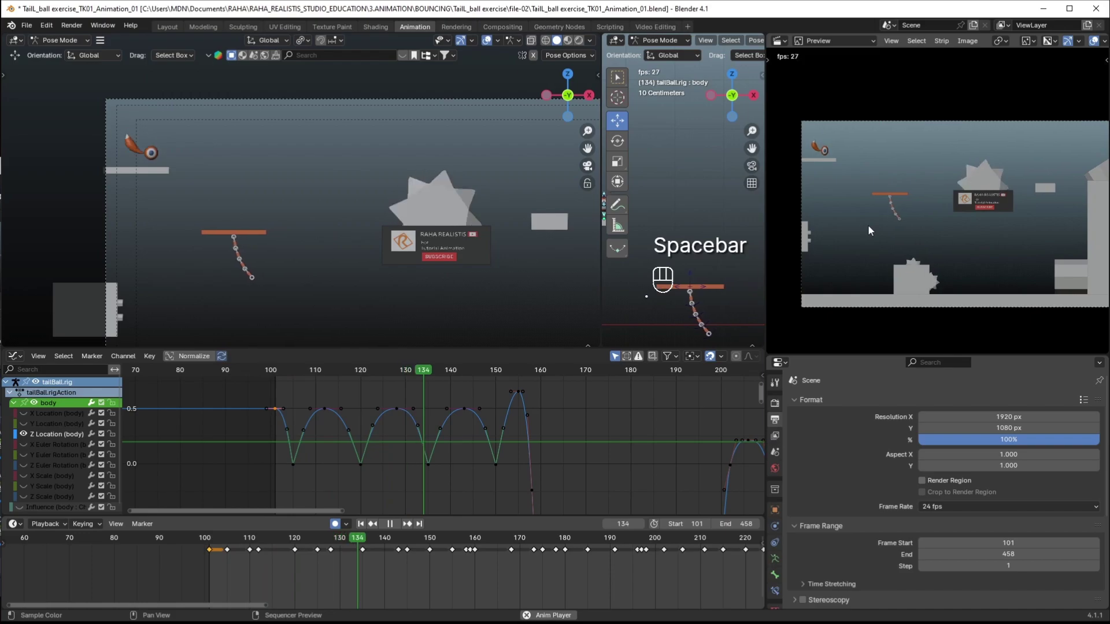
key("space")
left_click(213, 538)
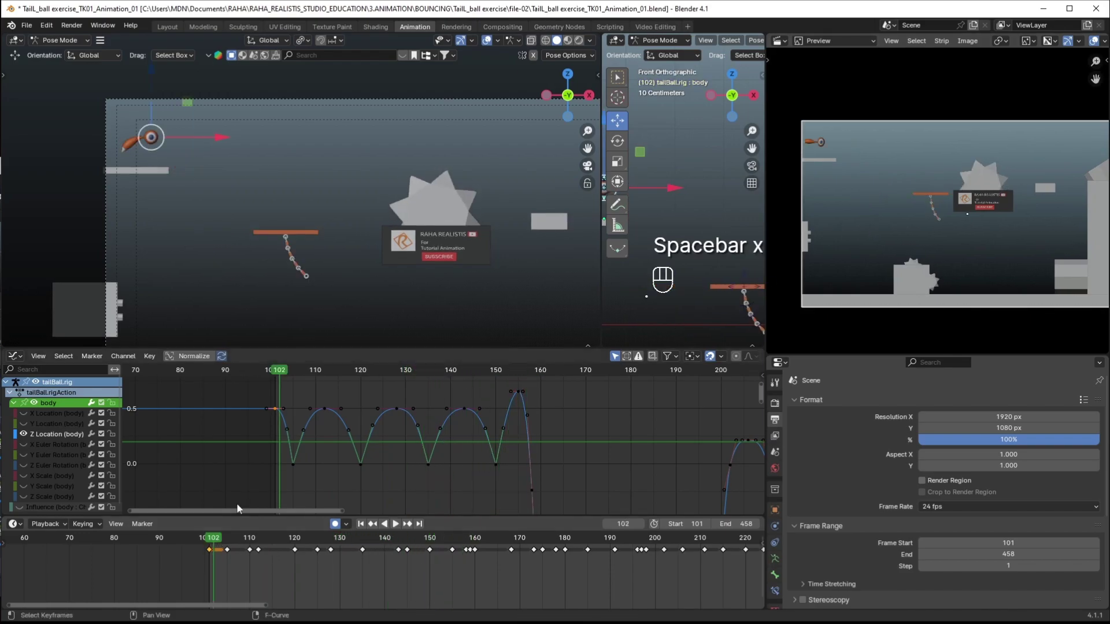
key("space")
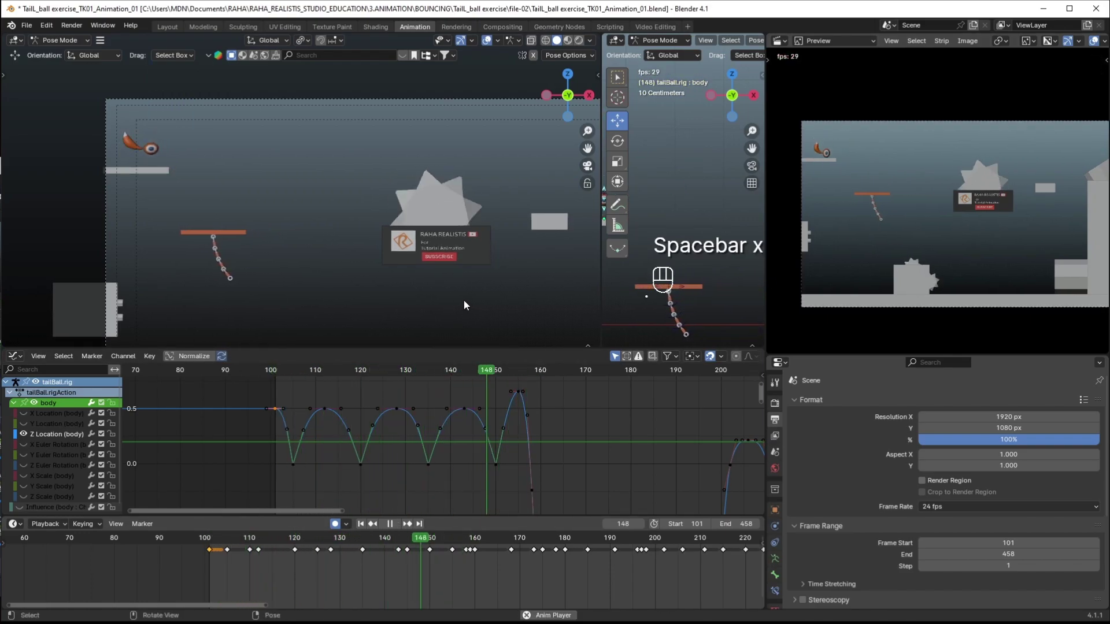
Raise the Z Location starting key and the three bounce peaks vertically by about 0.1
left_click_drag(235, 545, 261, 544)
left_click(464, 433)
middle_click_drag(465, 424, 480, 440, "shift")
left_click_drag(316, 405, 284, 401)
key("g")
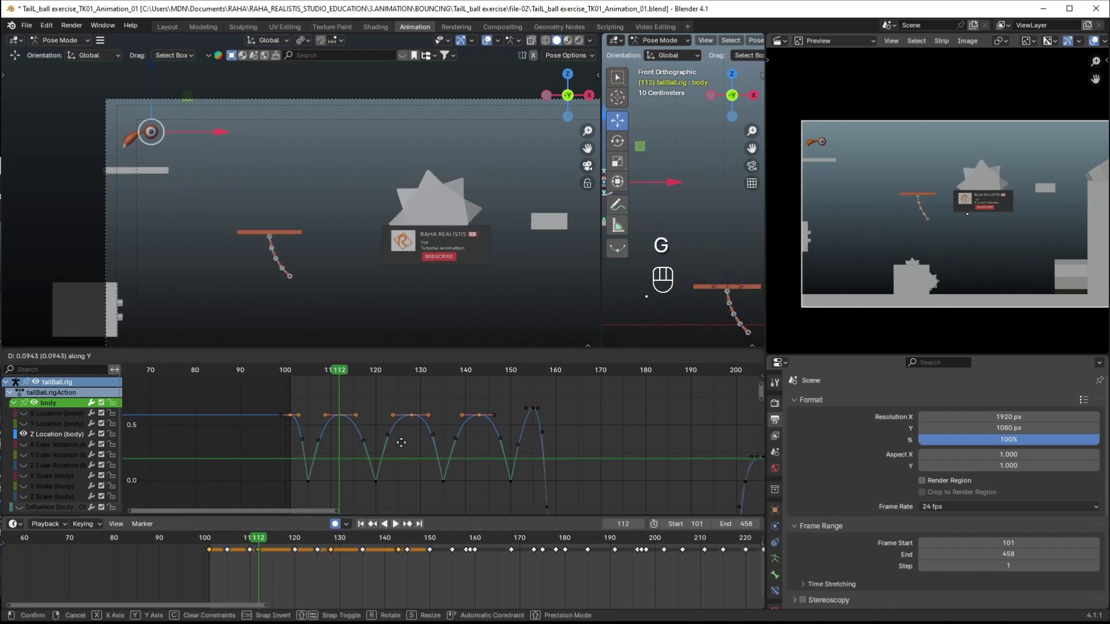
left_click(401, 441)
Replay the animation from frame 101 to check the higher bounces
key("shift+Left")
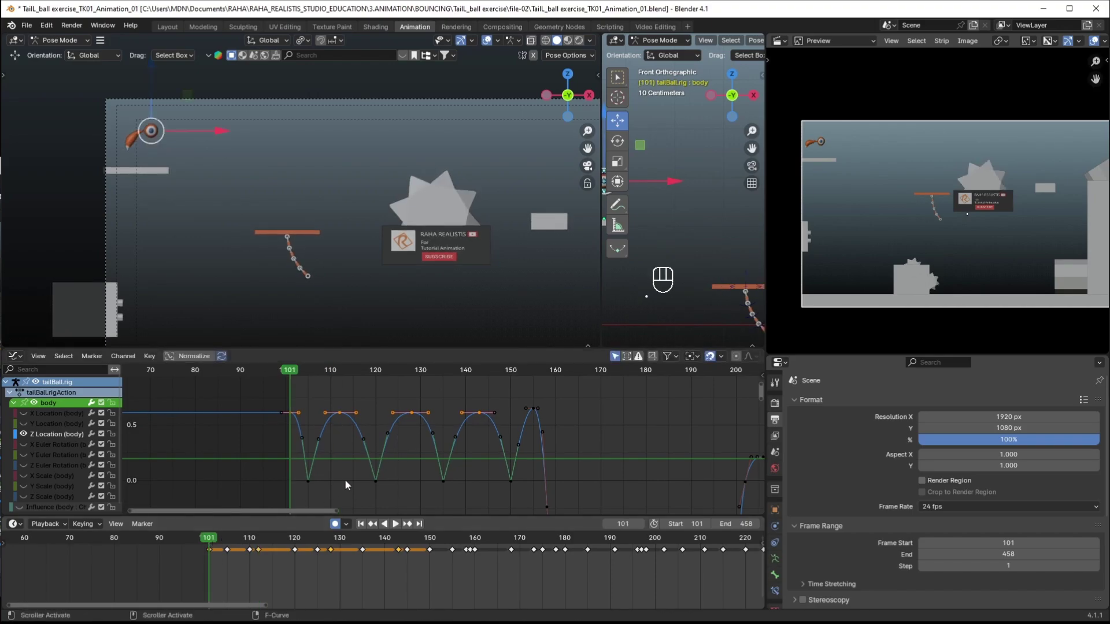
key("space")
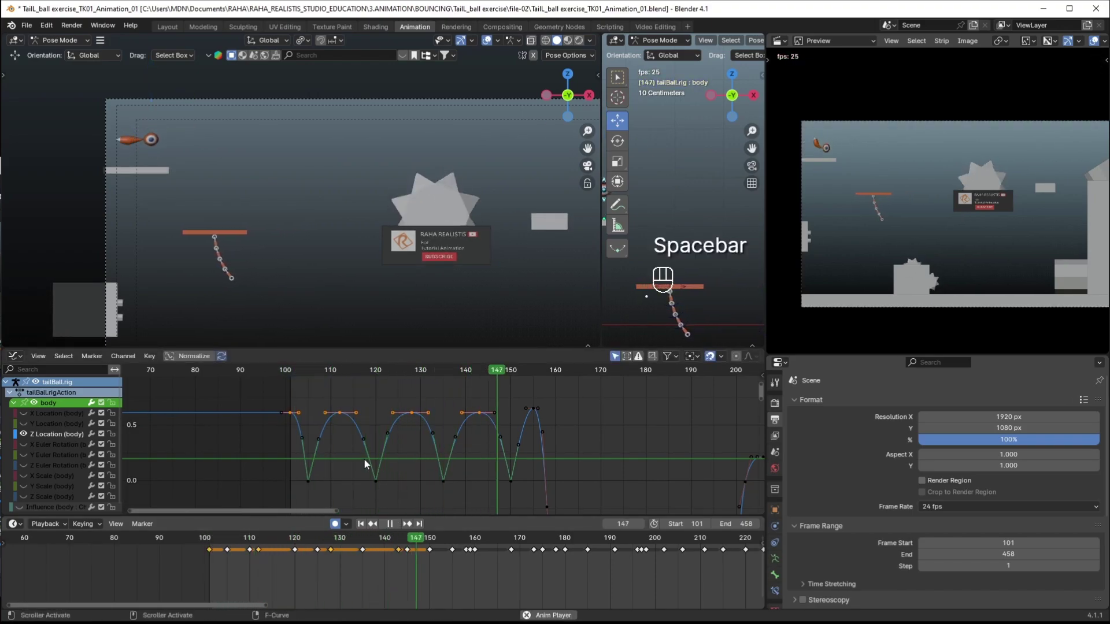
key("space")
key("shift+Left")
key("space")
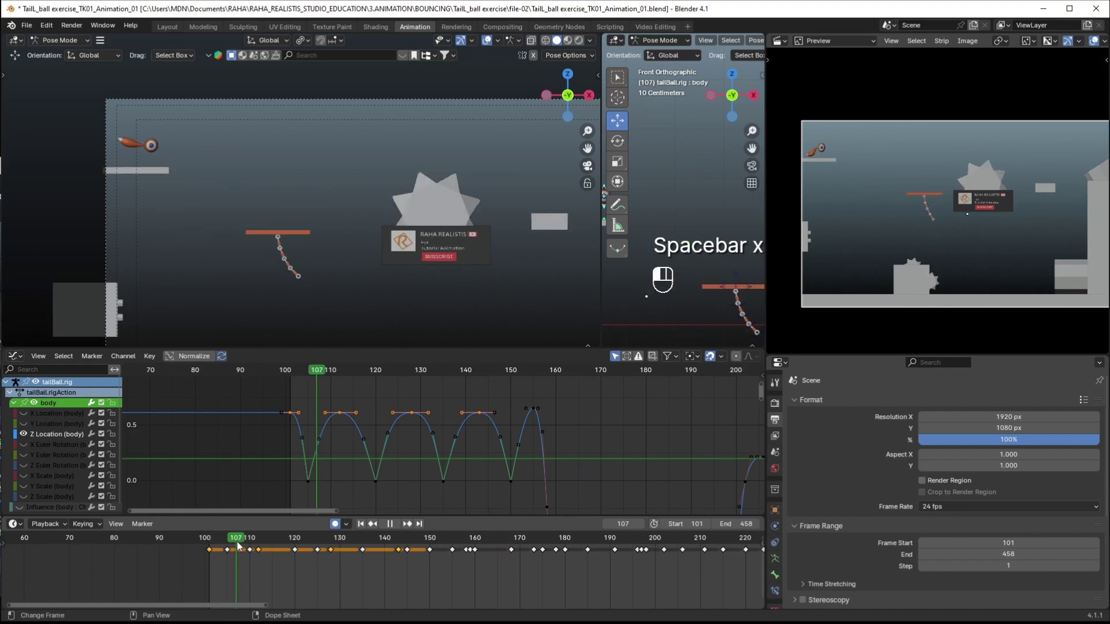
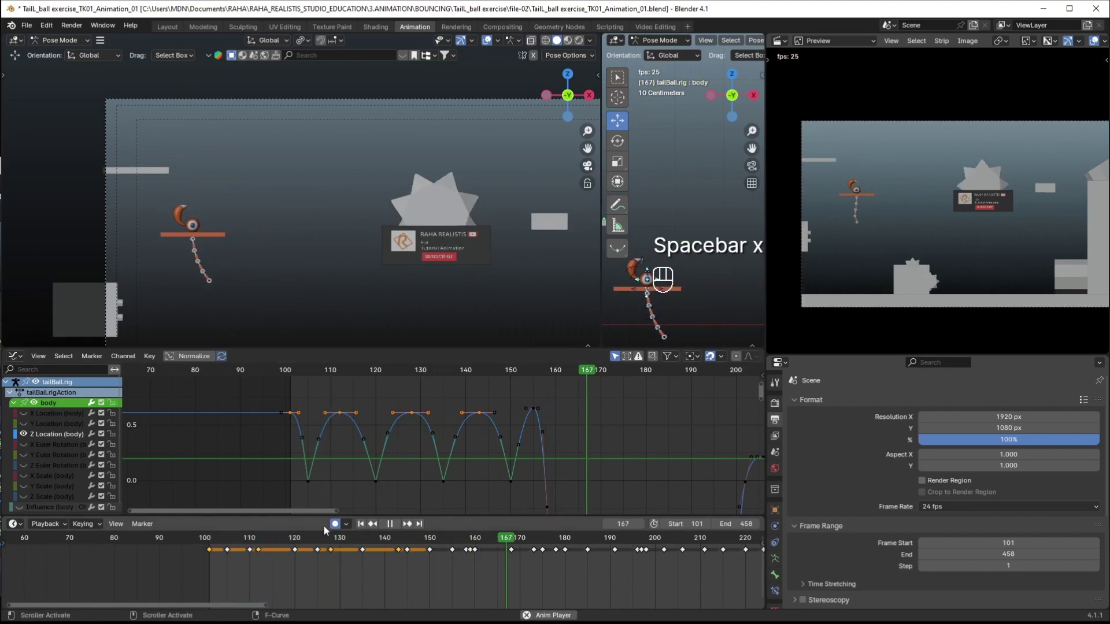
Scrub through the bounces up to frame 151 to examine the takeoff toward the swinging platform
left_click(231, 547)
left_click_drag(231, 548, 429, 564)
middle_click_drag(553, 460, 440, 458, "shift")
key("space")
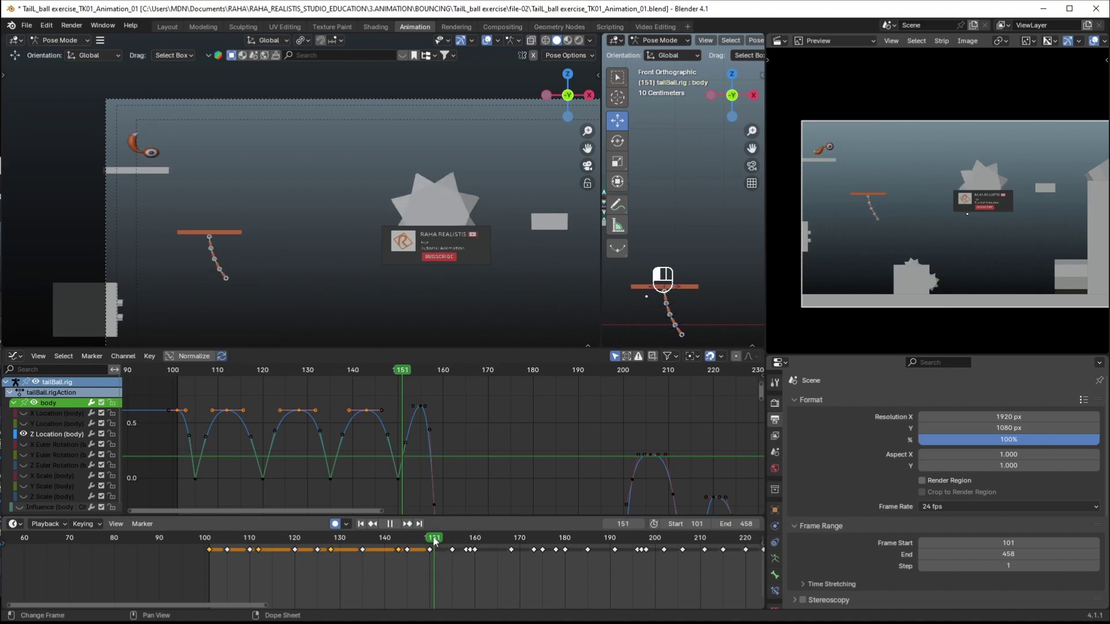
Enlarge the Graph Editor, isolate the body's X Location curve and set its selected keys to Bezier interpolation
key("space")
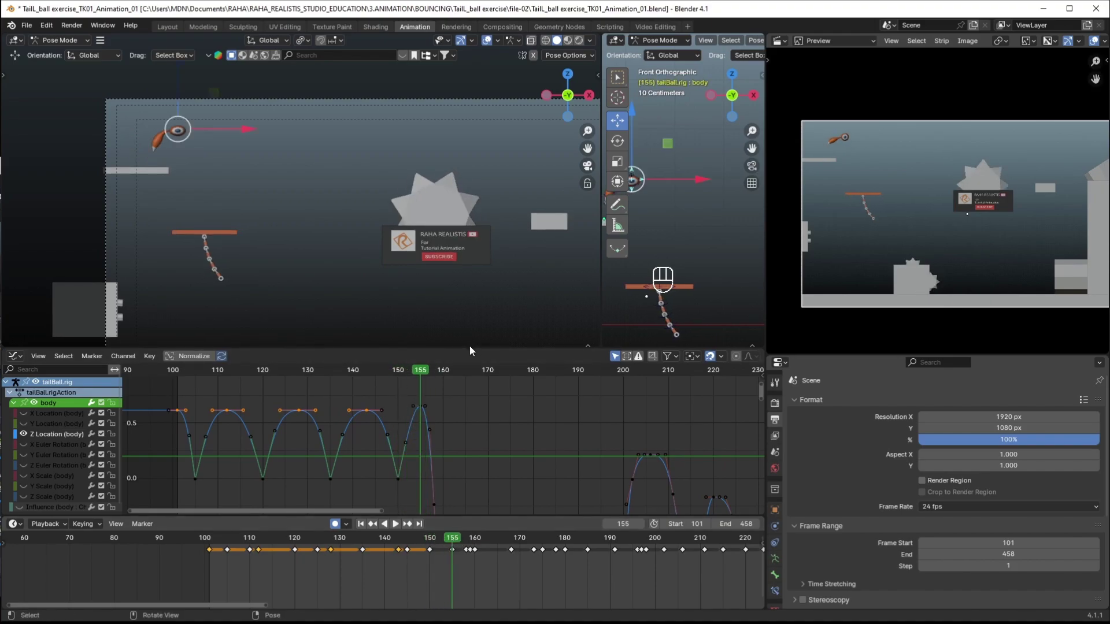
left_click_drag(472, 341, 449, 300)
middle_click_drag(181, 382, 508, 426, "ctrl")
left_click(23, 383)
middle_click_drag(508, 425, 413, 440, "shift")
key("t")
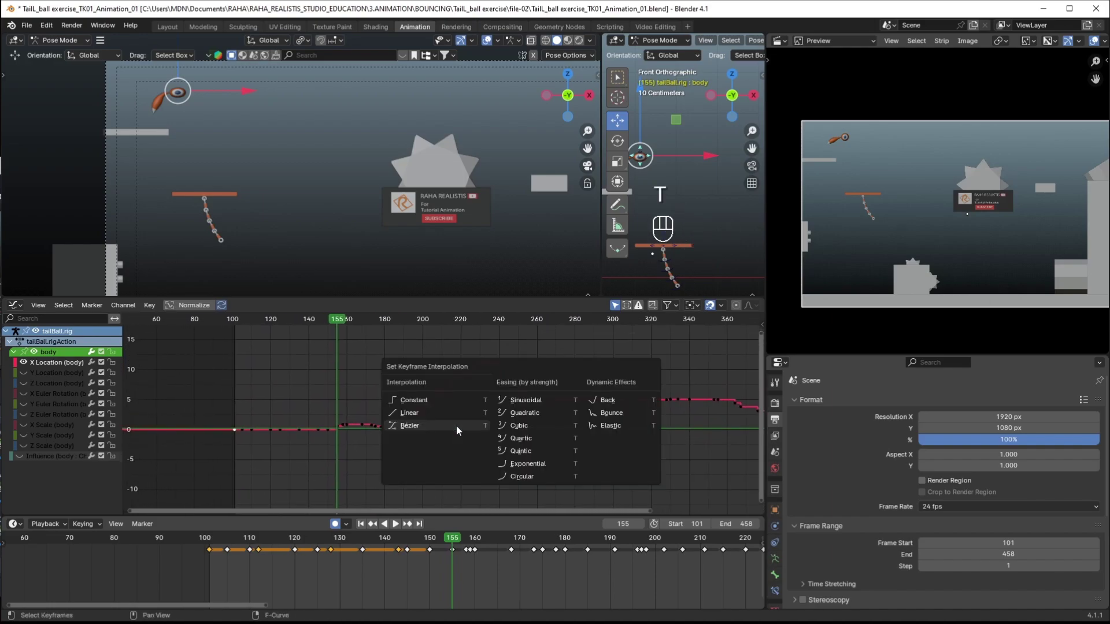
left_click(412, 431)
Show all of the body's curves and set the interpolation of all their keyframes to Bezier
left_click(33, 352)
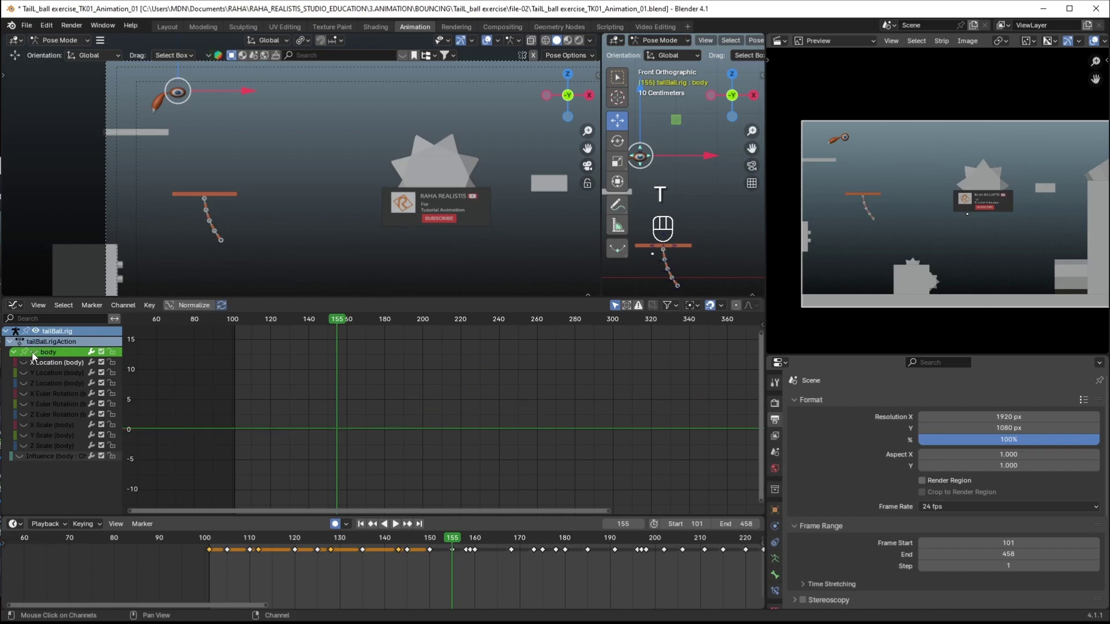
left_click(33, 353)
middle_click_drag(596, 407, 547, 484, "ctrl")
left_click_drag(545, 480, 375, 346)
middle_click_drag(376, 345, 431, 361, "ctrl")
key("t")
left_click(421, 367)
Isolate the body's X Location curve again and replay the jump toward the swinging platform
left_click(34, 353)
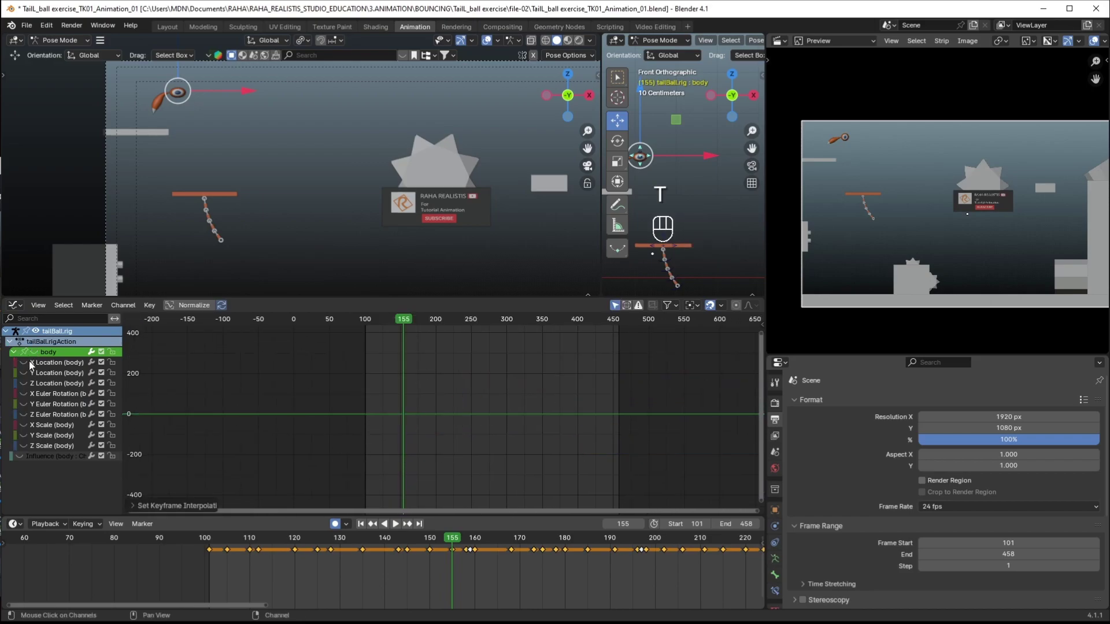
middle_click_drag(407, 445, 490, 398, "ctrl")
middle_click_drag(379, 434, 634, 368, "shift")
middle_click_drag(439, 418, 444, 394, "ctrl")
left_click(435, 433)
key("space")
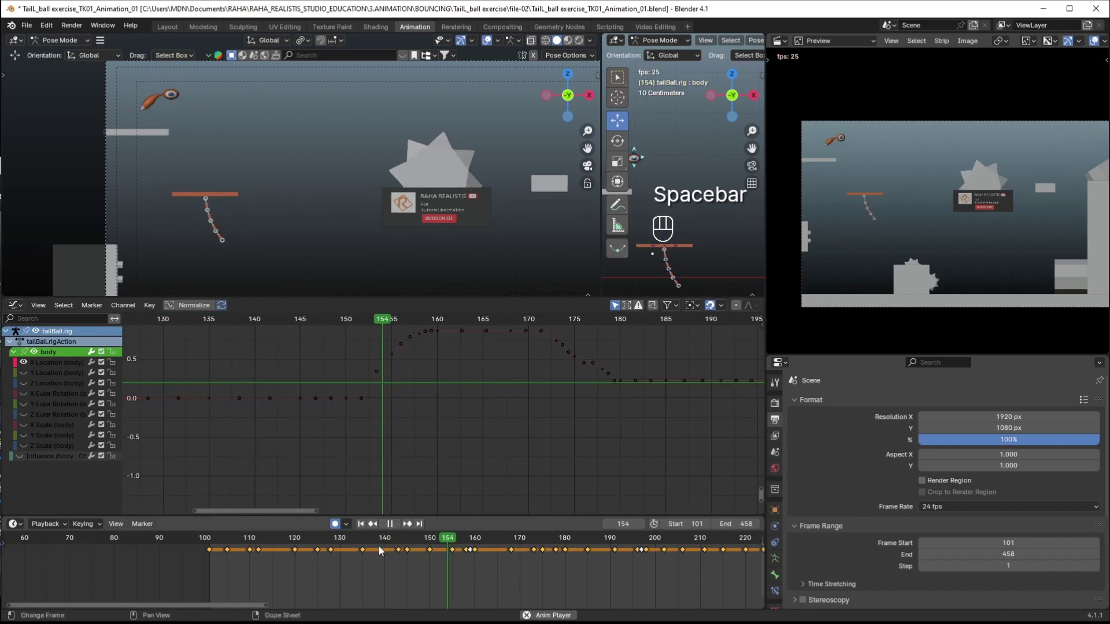
left_click_drag(382, 550, 355, 554)
key("space")
middle_click_drag(336, 445, 485, 419, "shift")
middle_click_drag(491, 457, 392, 438, "ctrl")
Go to frame 101 and lower the X Location starting key to about -0.175, keeping it on that frame
left_click(209, 544)
left_click(209, 544)
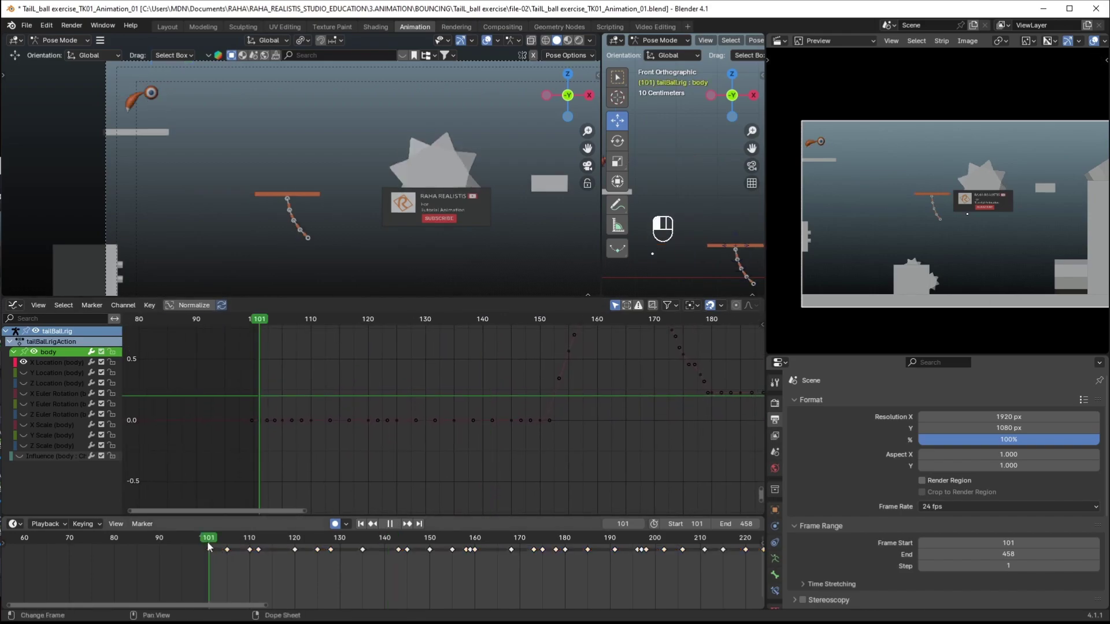
middle_click_drag(371, 460, 335, 449, "ctrl")
middle_click_drag(317, 408, 299, 444, "shift")
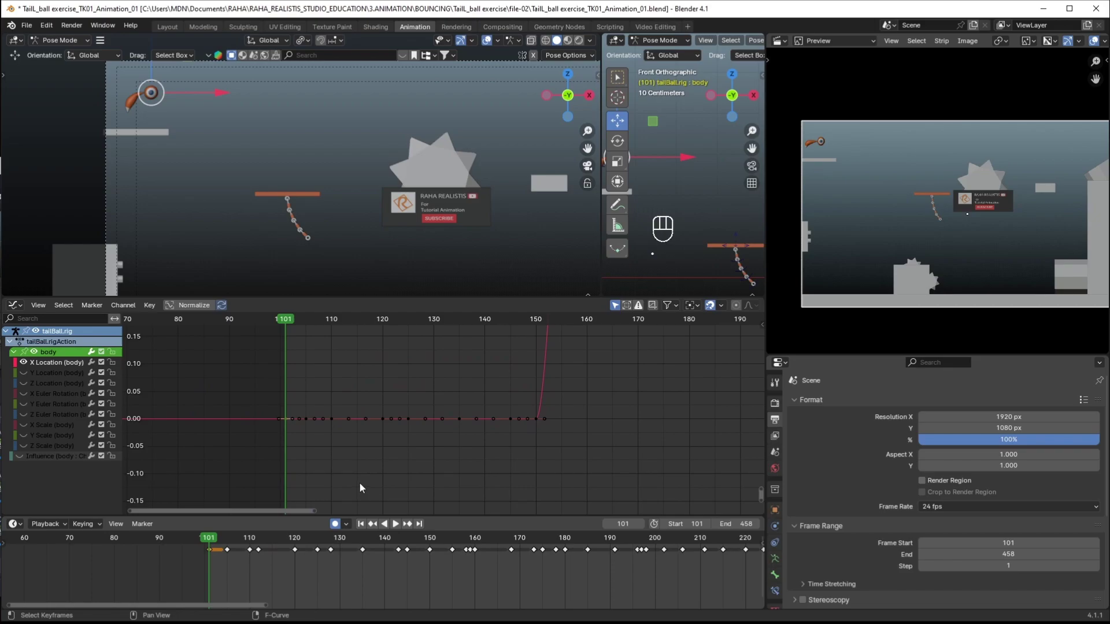
key("g")
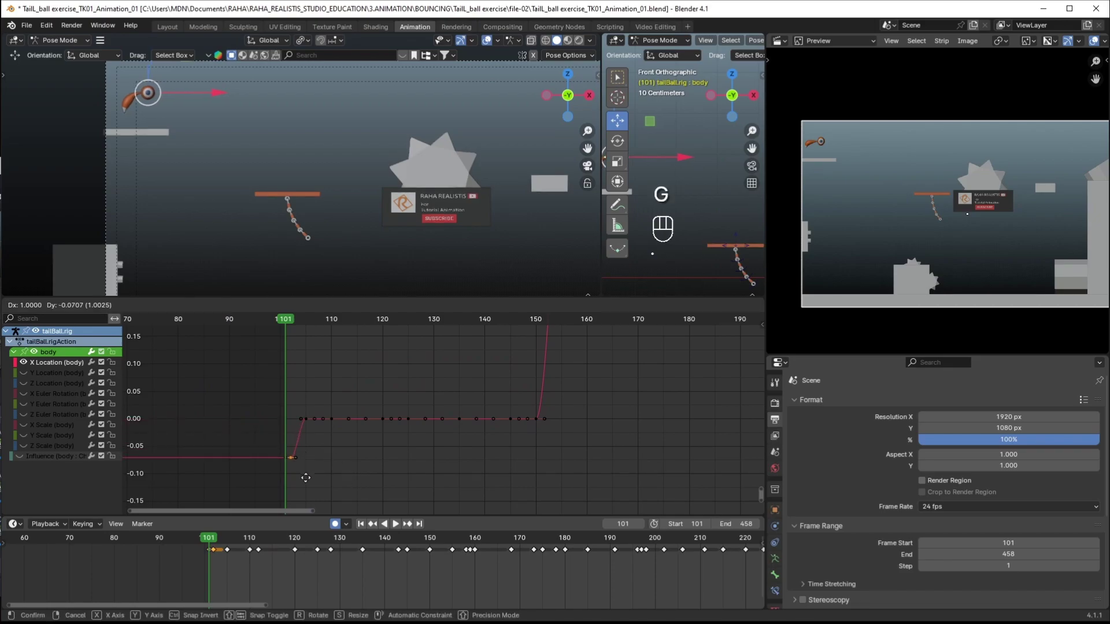
left_click(299, 512)
middle_click_drag(308, 494, 336, 457, "shift")
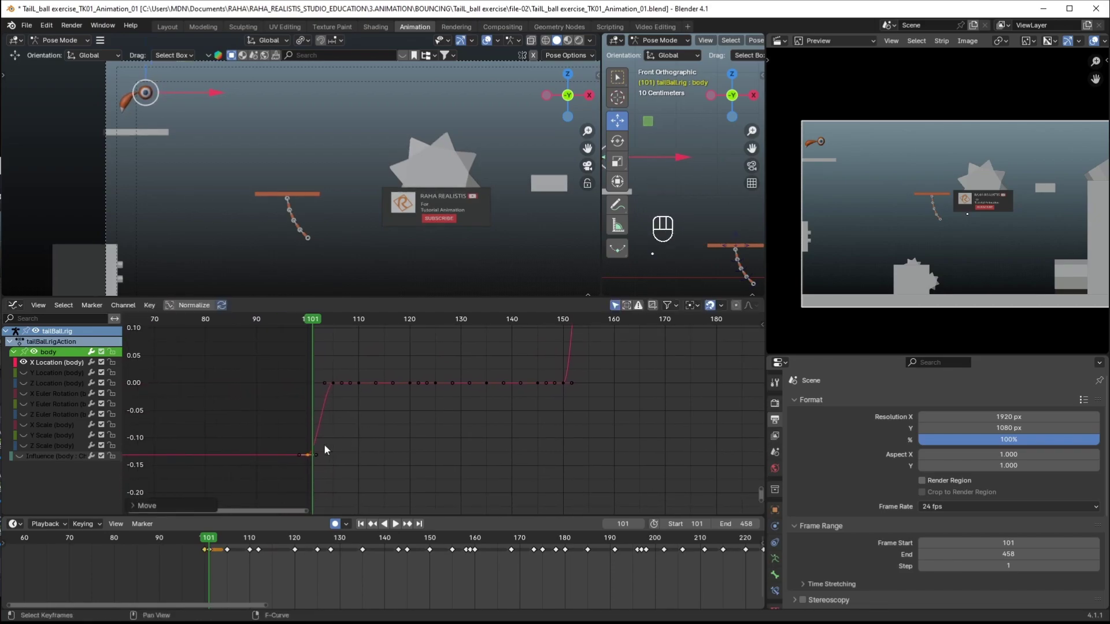
key("g")
left_click(328, 492)
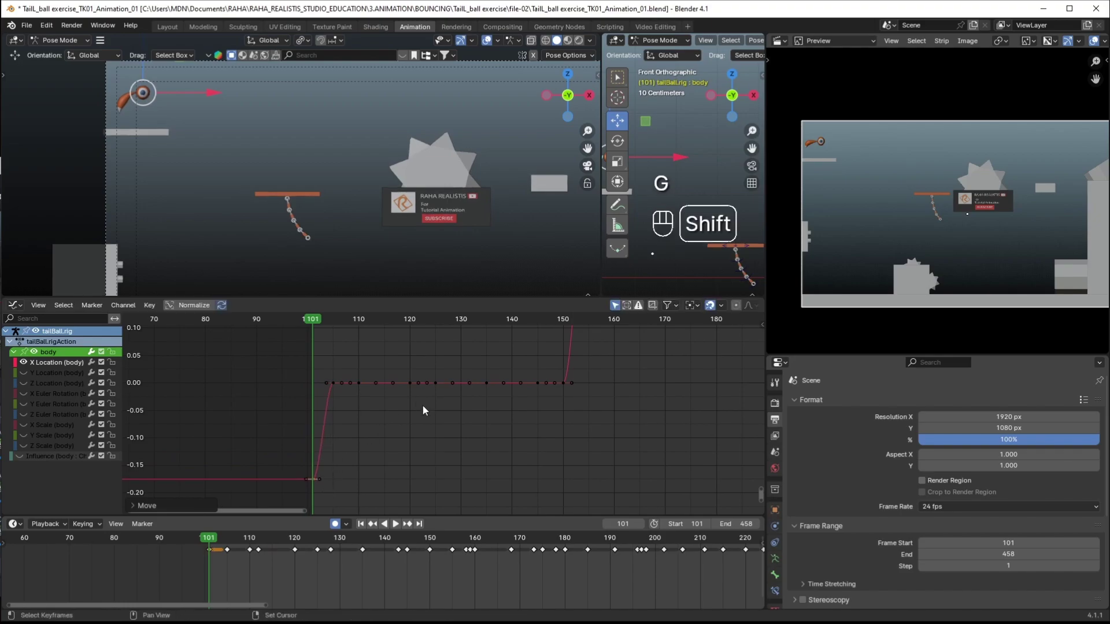
Delete the X Location keys between the frame 101 start and the frame 150 takeoff
middle_click_drag(428, 400, 379, 409, "shift")
left_click_drag(278, 367, 461, 414)
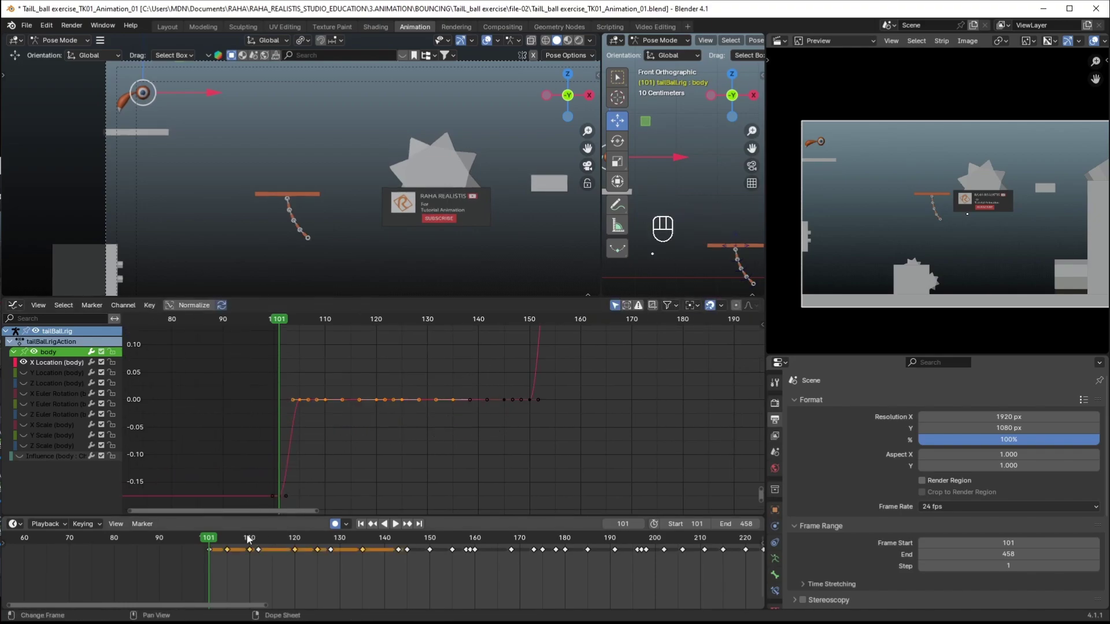
key("space")
key("space")
left_click(325, 384)
left_click_drag(281, 376, 519, 418)
key("x")
left_click(503, 427)
scroll(421, 428, "down", 1, "shift")
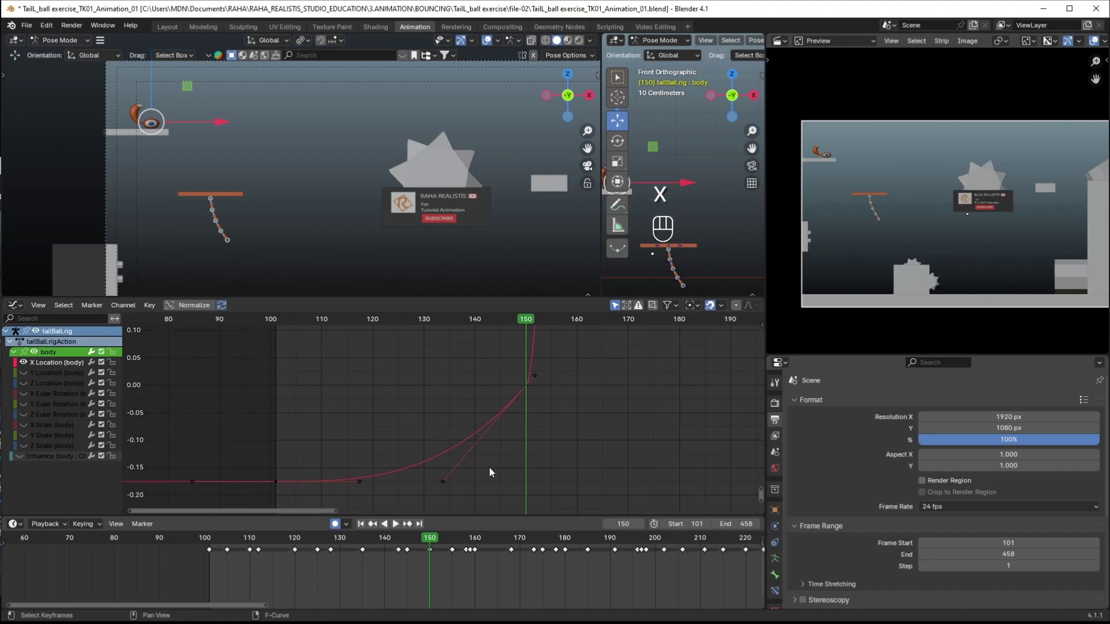
Set the X Location starting key's handles to Free and raise its outgoing handle
left_click(290, 481)
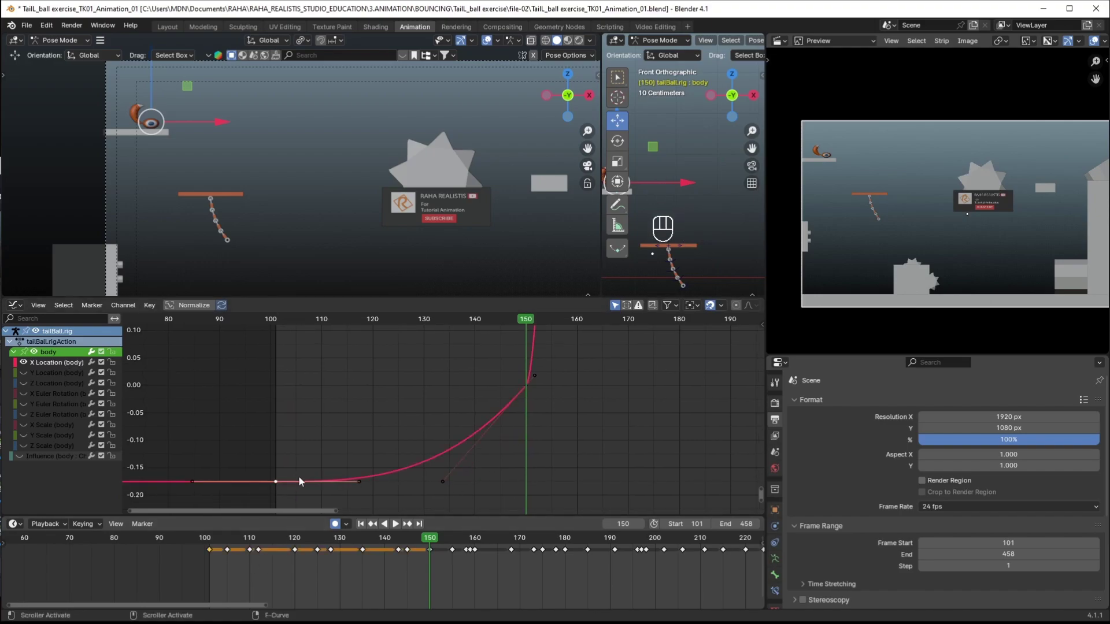
key("v")
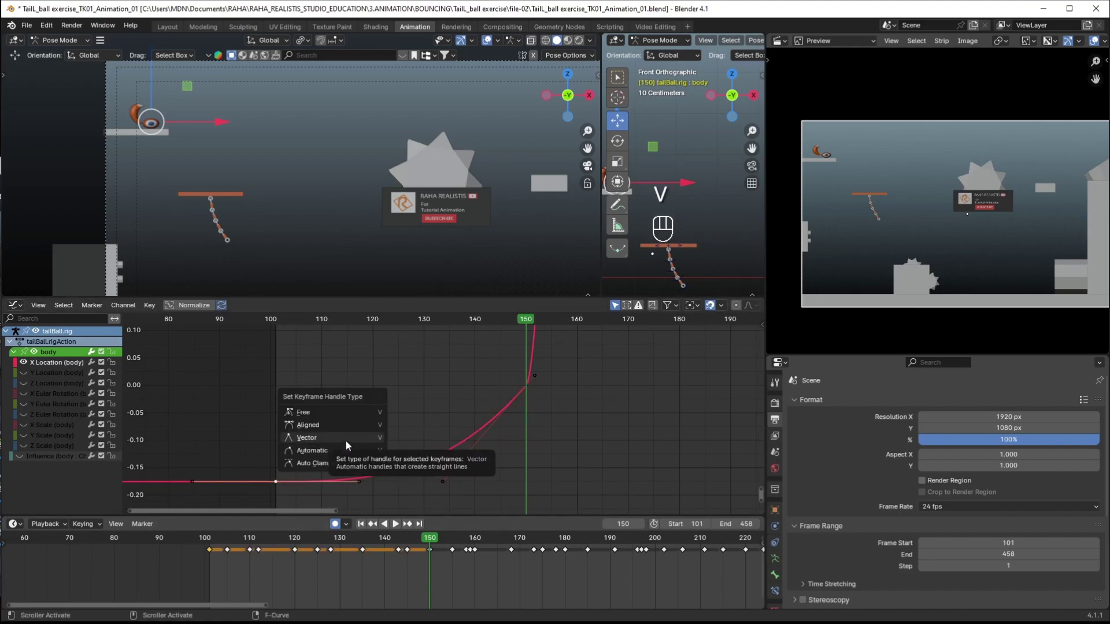
left_click(341, 413)
left_click(360, 481)
key("g")
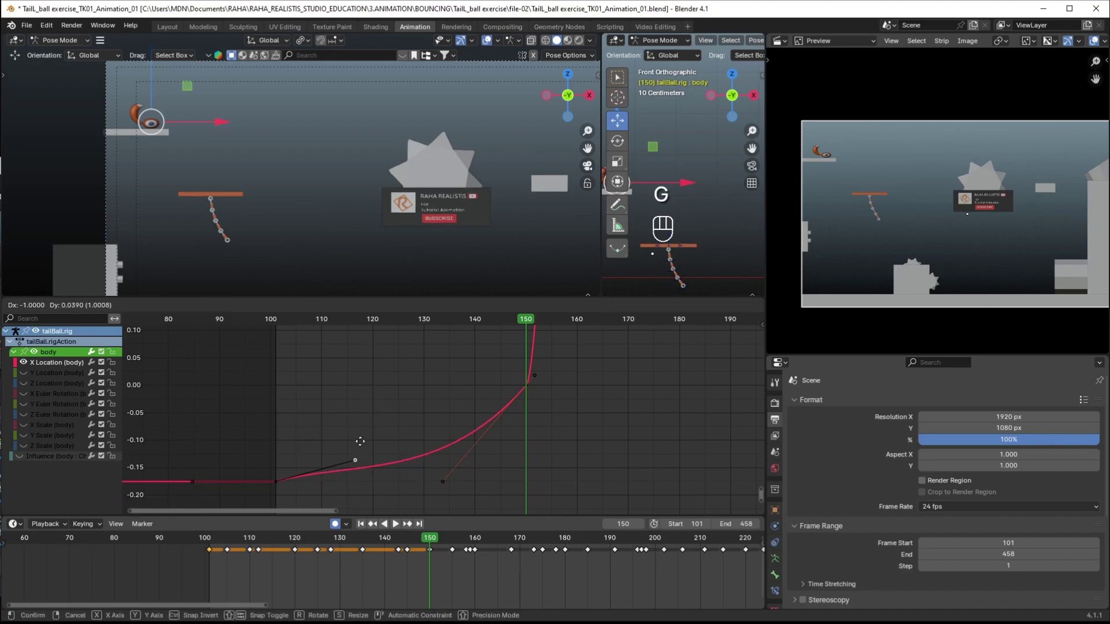
left_click(360, 409)
Reposition the facing handles of the frame 101 and 150 keys to make the X Location curve a nearly straight rise
left_click(442, 481)
key("g")
left_click(428, 363)
left_click(356, 425)
key("g")
left_click(382, 442)
key("g")
left_click(428, 428)
Replay the animation from about frame 145 to check the forward drift into the jump
key("space")
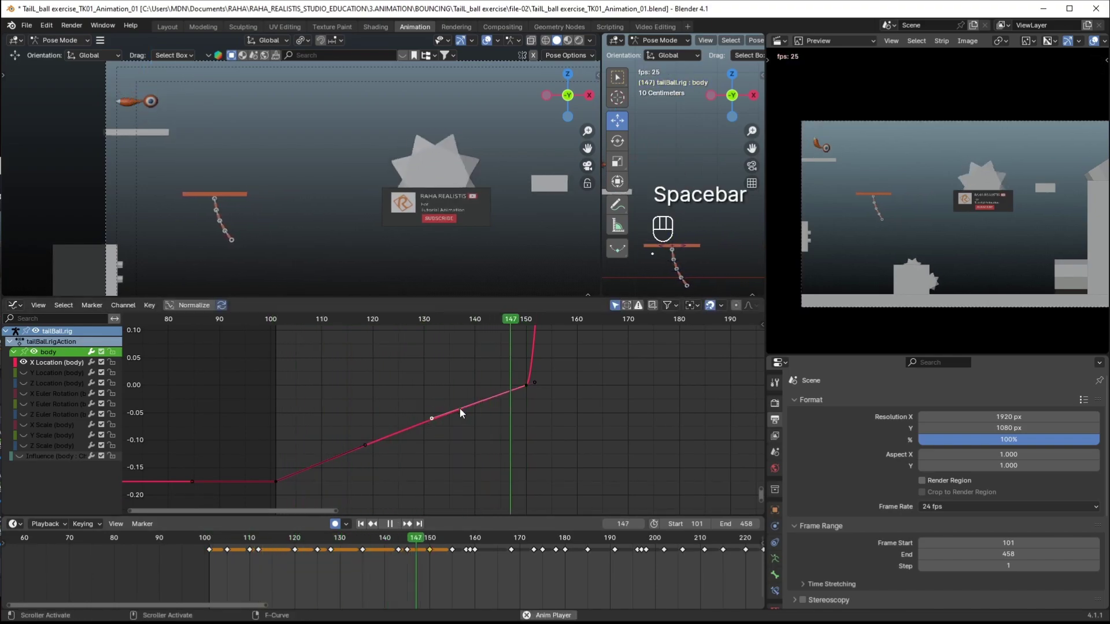
key("space")
left_click(409, 544)
mouse_move(409, 541)
left_mouse_down()
mouse_move(483, 542)
mouse_move(406, 542)
left_mouse_up()
key("space")
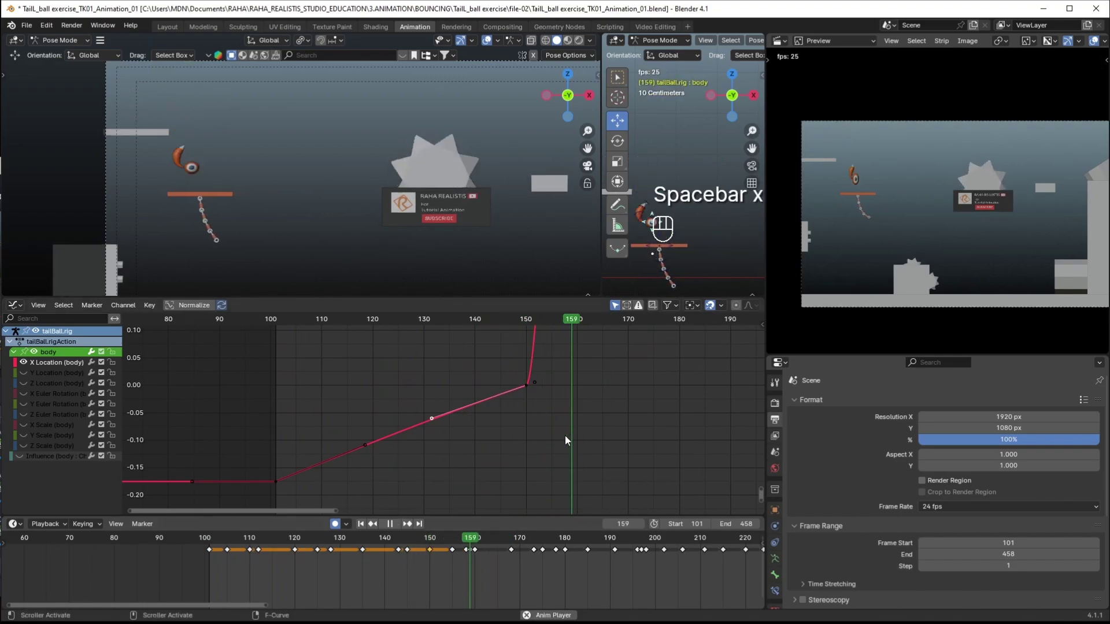
key("space")
Isolate the body's Z Location curve and lengthen the handles of its peak key at frame 155
middle_click_drag(572, 356, 510, 418, "shift")
middle_click_drag(540, 399, 540, 441, "ctrl")
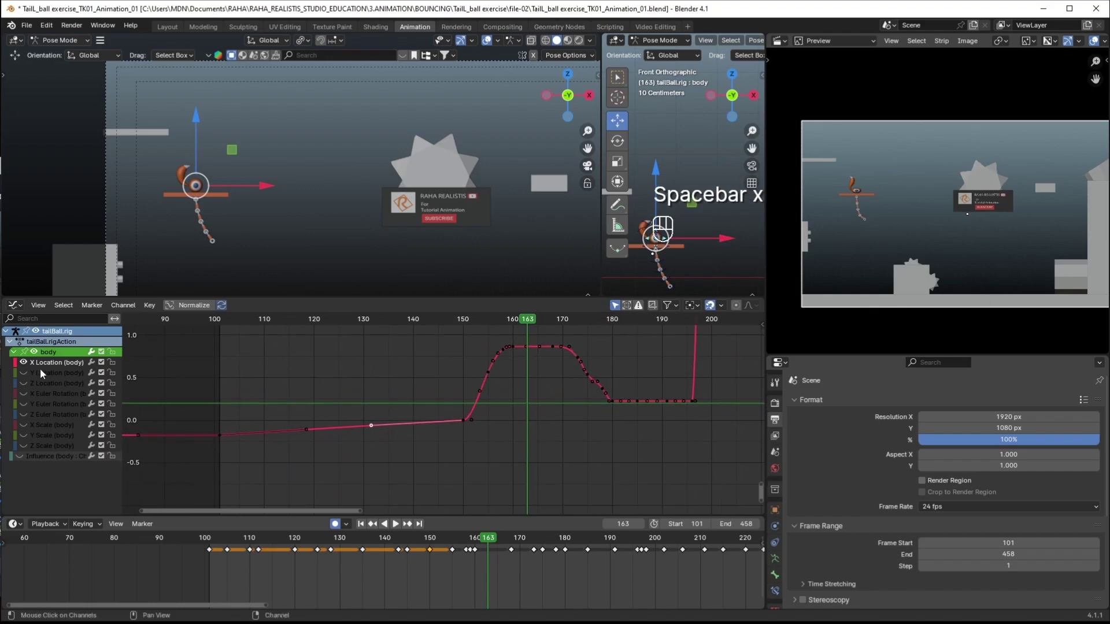
left_click(53, 385)
middle_click_drag(598, 399, 594, 438, "ctrl")
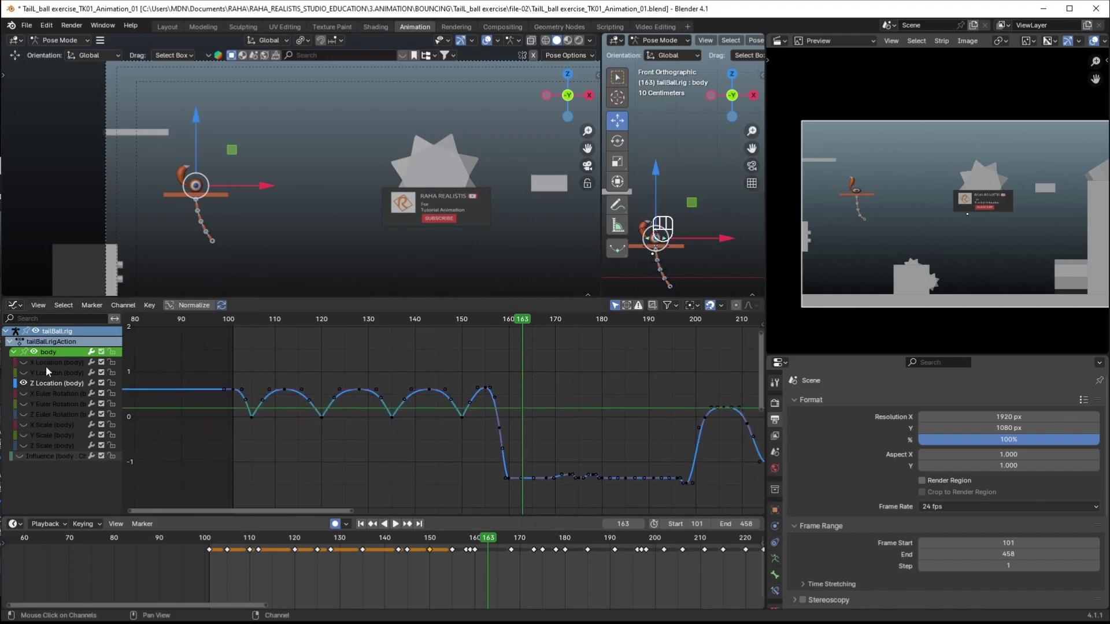
middle_click_drag(567, 381, 498, 392, "ctrl")
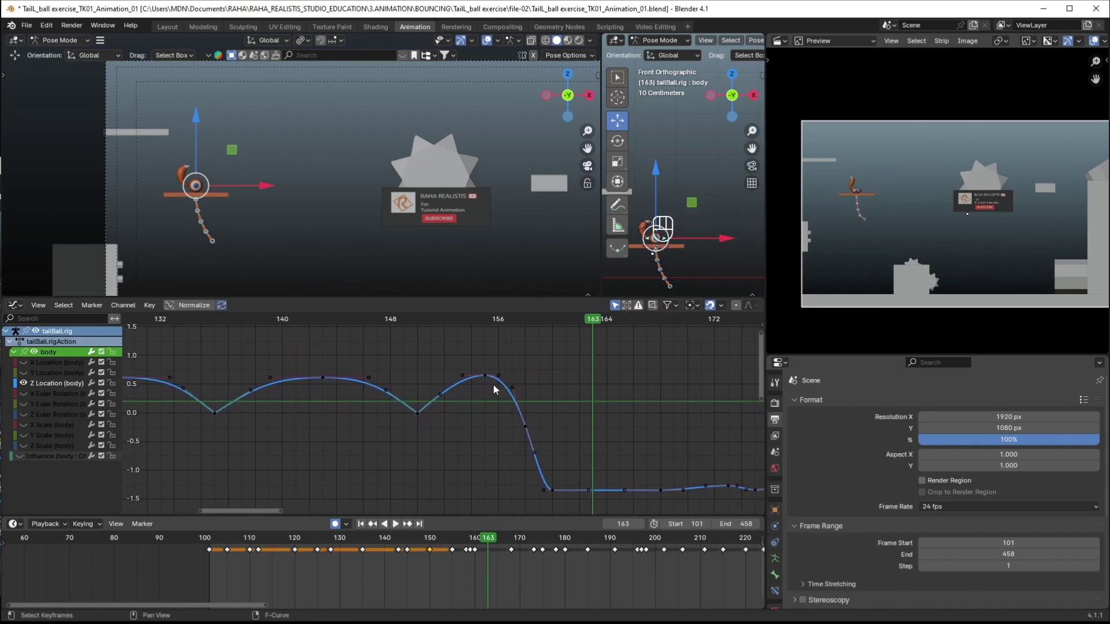
left_click_drag(430, 544, 480, 541)
key("s")
left_click(624, 415)
Set the Z Location landing key at frame 160 to Vector handles
middle_click_drag(560, 473, 508, 413, "shift")
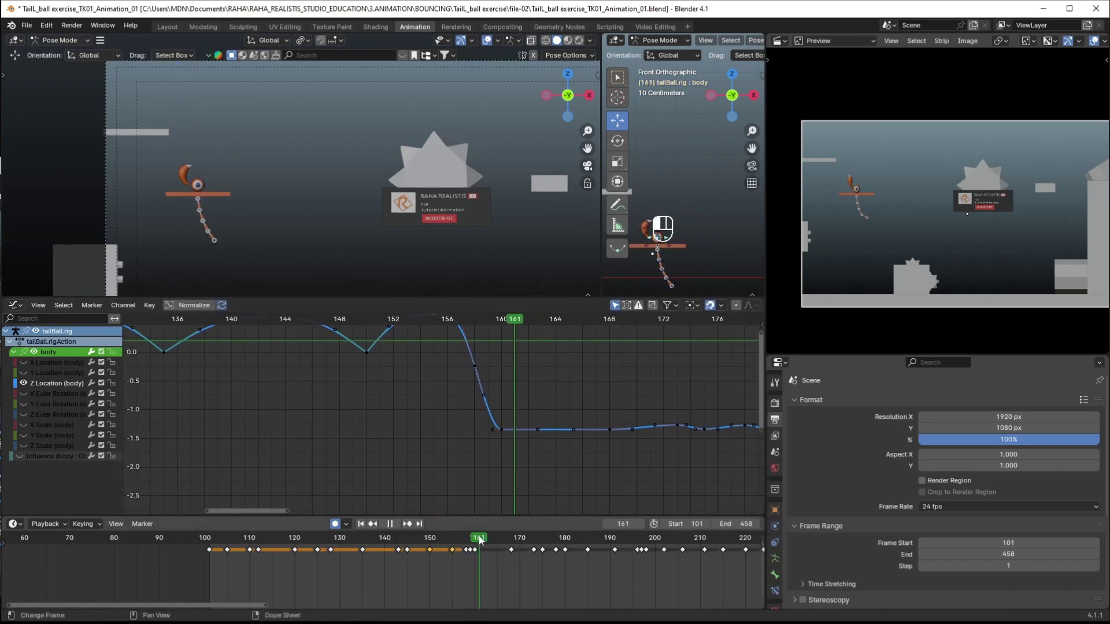
left_click_drag(479, 542, 474, 542)
middle_click_drag(505, 431, 492, 465)
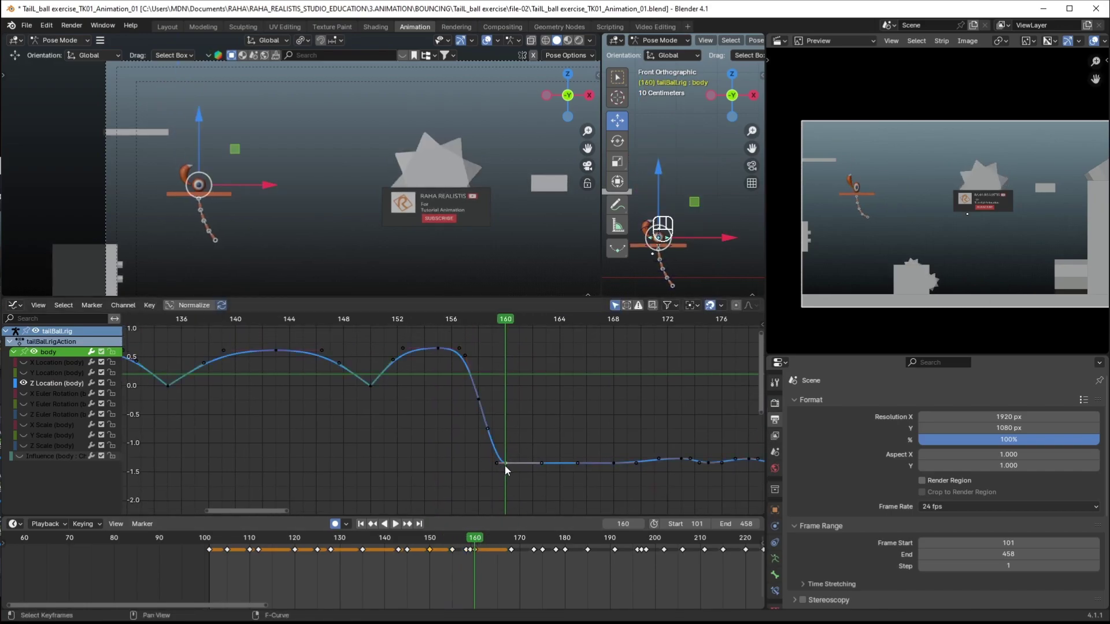
left_click(504, 464)
key("v")
left_click(514, 471)
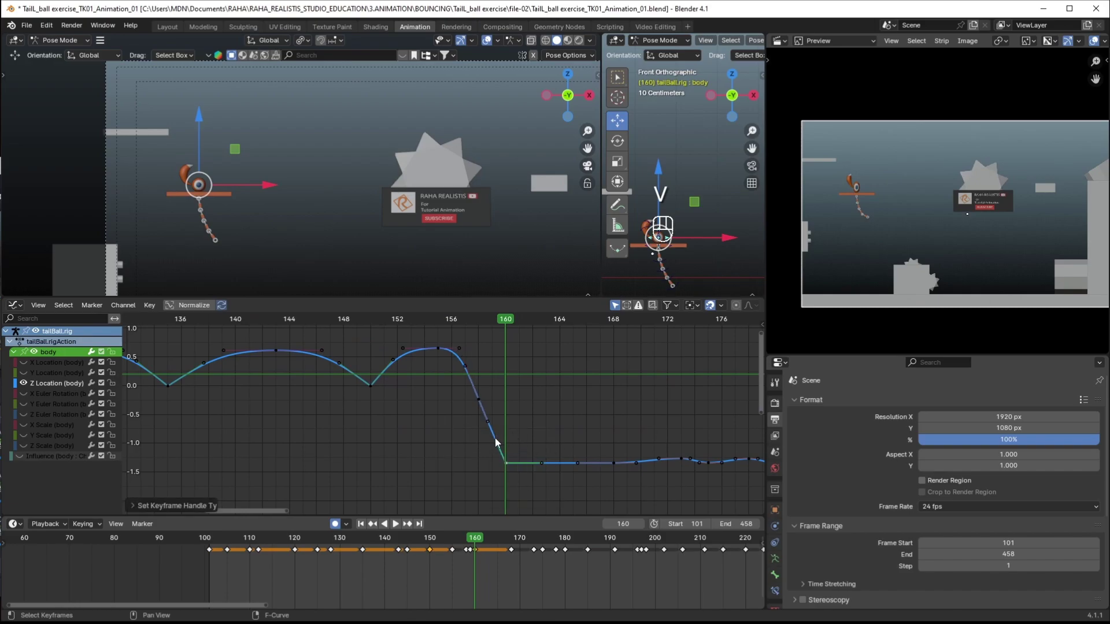
Delete the Z Location key between the frame 155 peak and frame 160 landing, plus the remaining frame 158 keyframe in the timeline
mouse_move(475, 542)
left_mouse_down()
mouse_move(420, 541)
mouse_move(468, 543)
left_mouse_up()
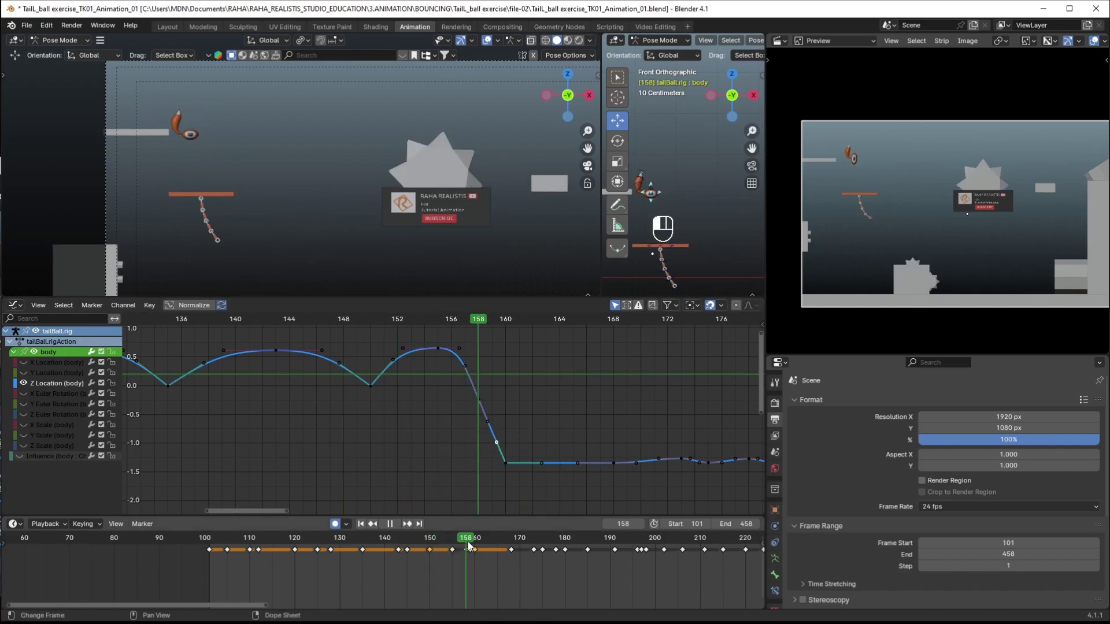
key("x")
left_click(514, 404)
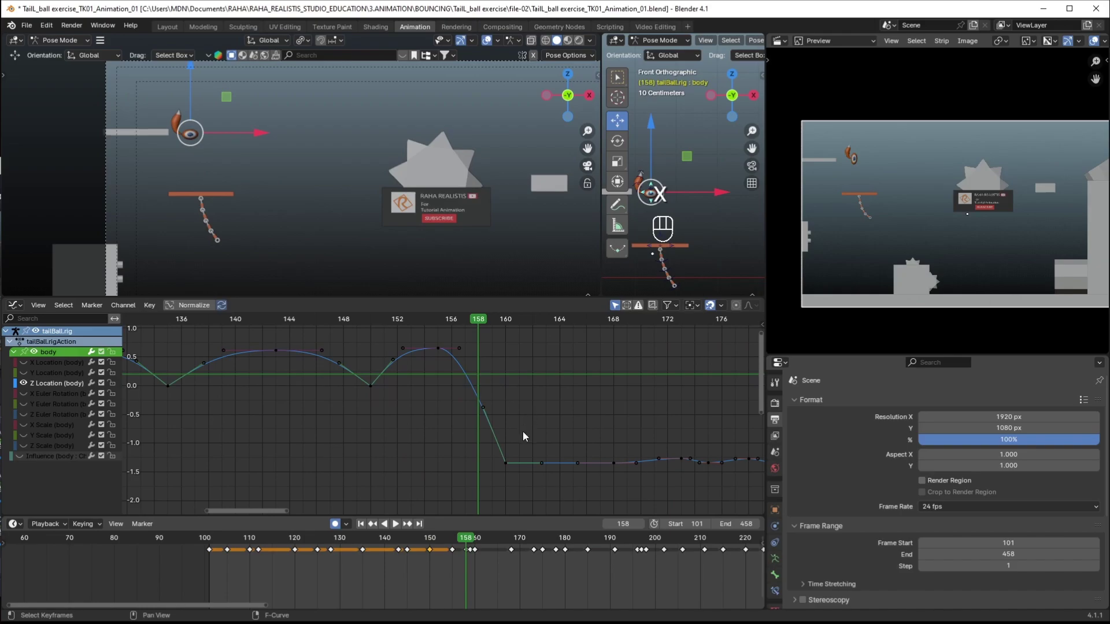
middle_click_drag(473, 556, 509, 558, "ctrl")
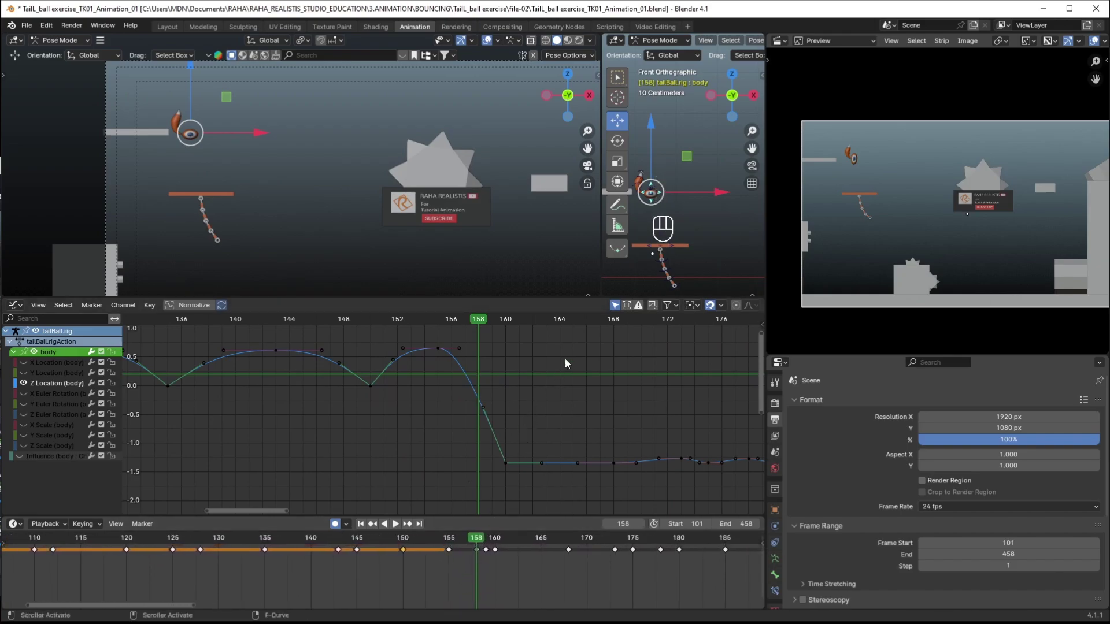
key("x")
left_click(479, 553)
Replay the fall onto the platform up to frame 160 and examine the influence of the body's Child Of constraint
mouse_move(484, 542)
left_mouse_down()
mouse_move(455, 541)
mouse_move(485, 542)
left_mouse_up()
key("space")
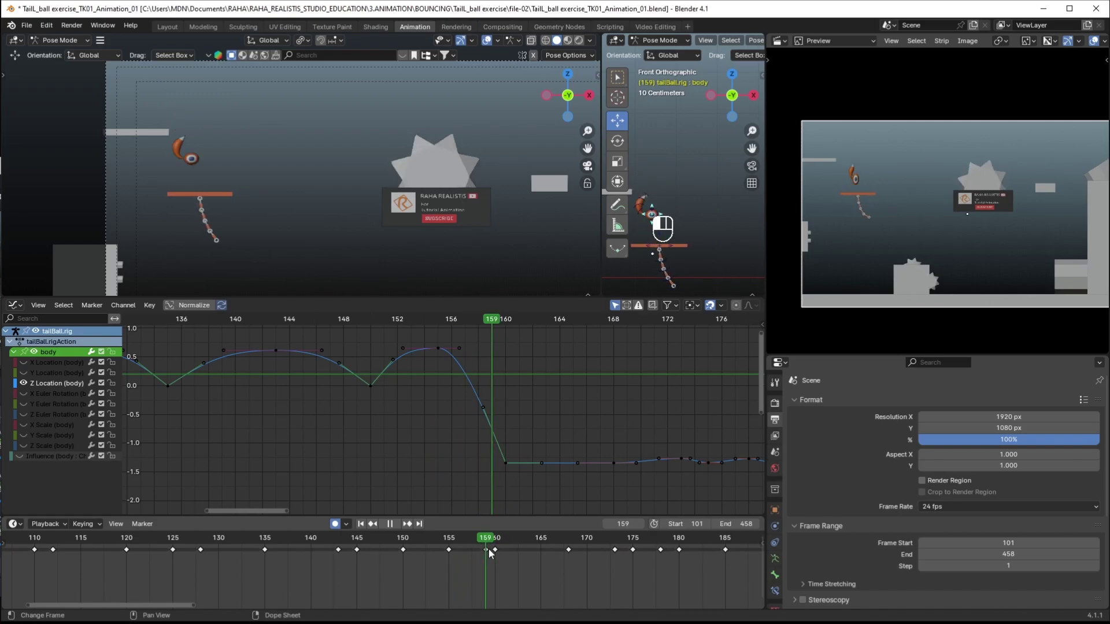
left_click(497, 549)
key("space")
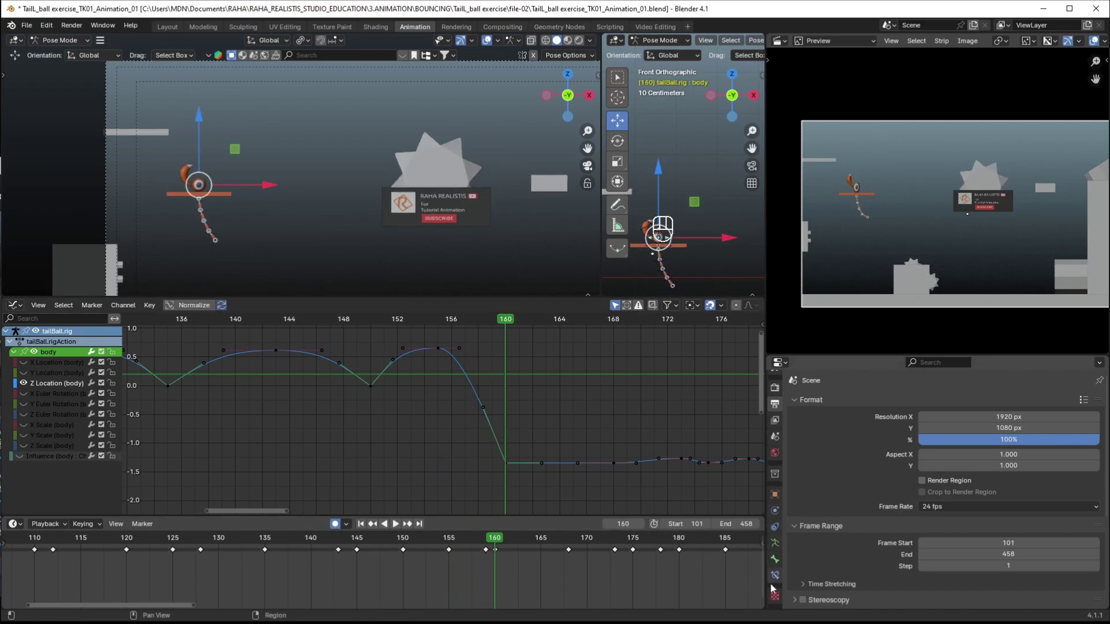
left_click(774, 575)
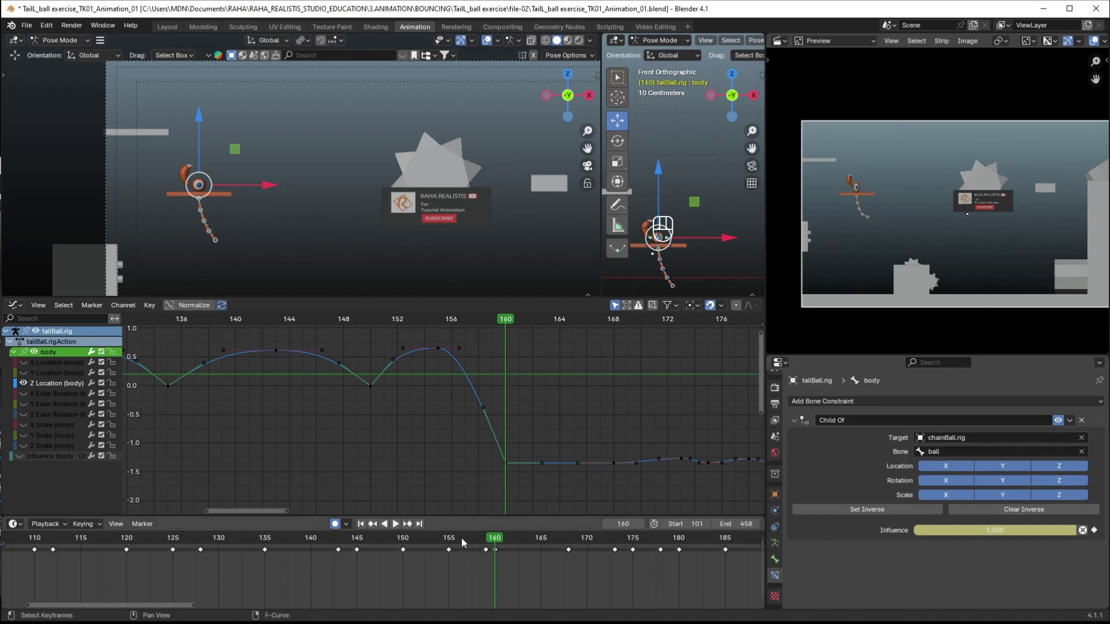
mouse_move(452, 543)
left_mouse_down()
mouse_move(486, 540)
mouse_move(397, 553)
mouse_move(390, 543)
mouse_move(467, 542)
left_mouse_up()
key("space")
key("space")
key("space")
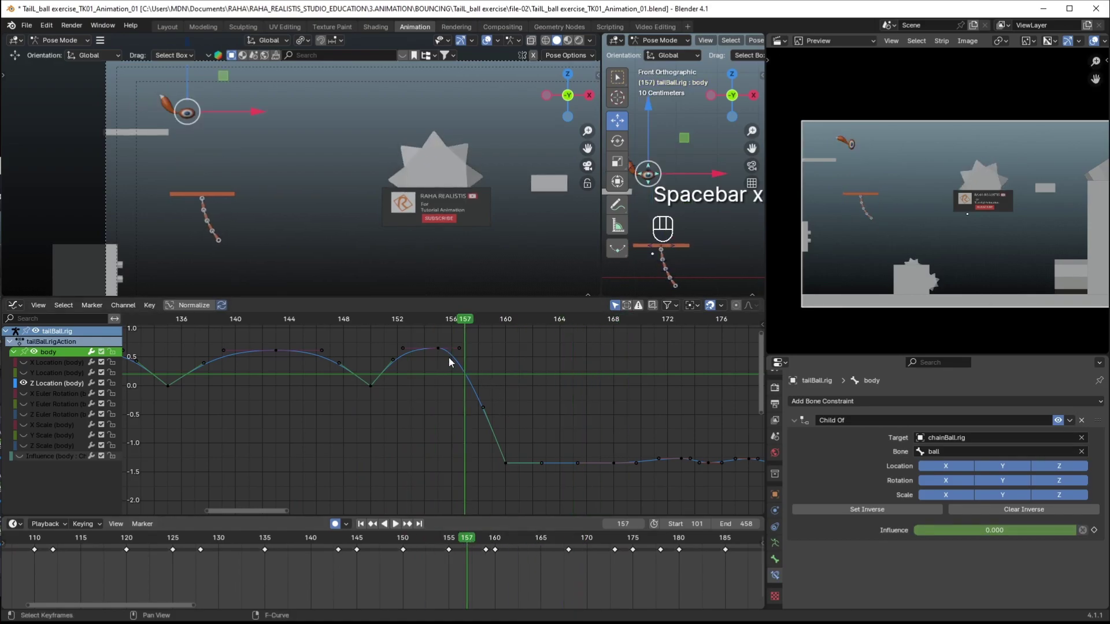
Calculate the body bone's motion path over the scene frame range and frame the jump's path in the viewport
left_click(775, 544)
scroll(848, 409, "down", 6)
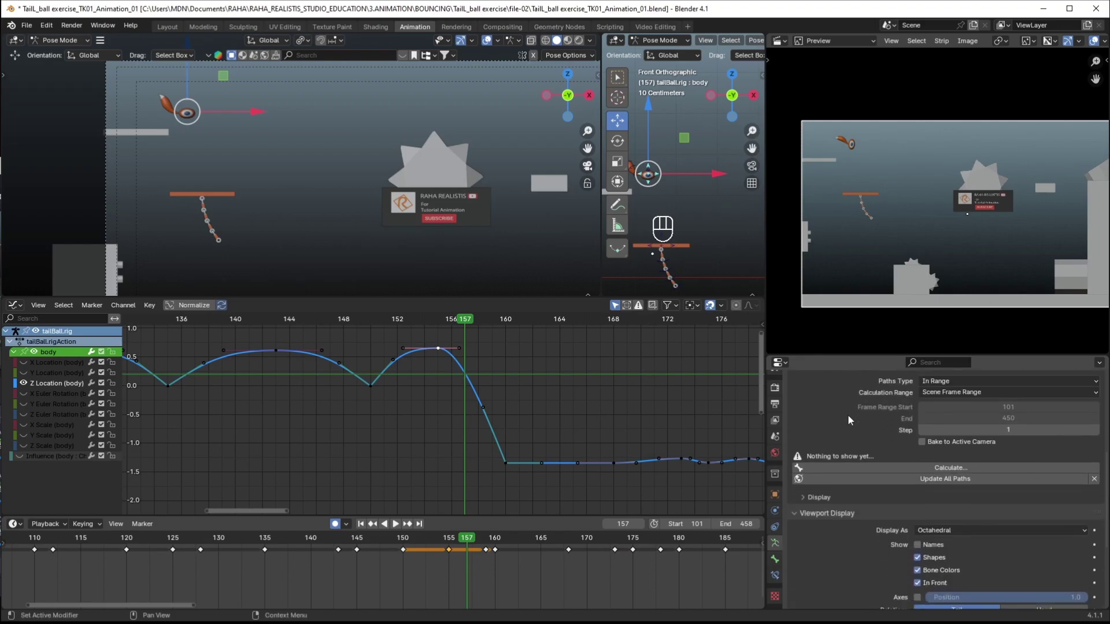
scroll(872, 439, "up", 3)
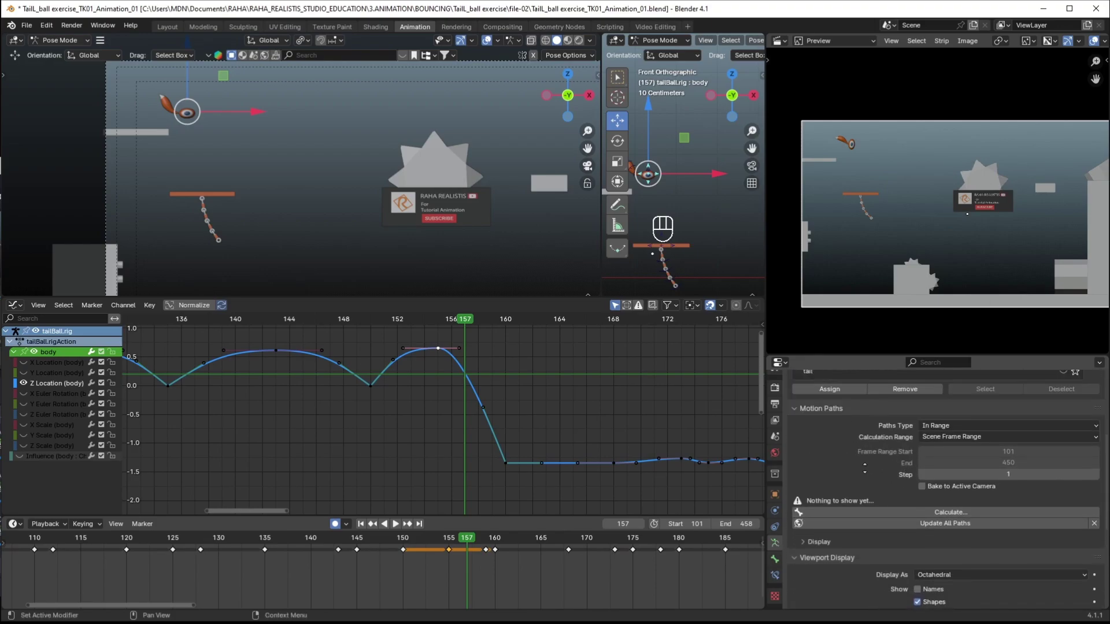
left_click(895, 517)
left_click(893, 565)
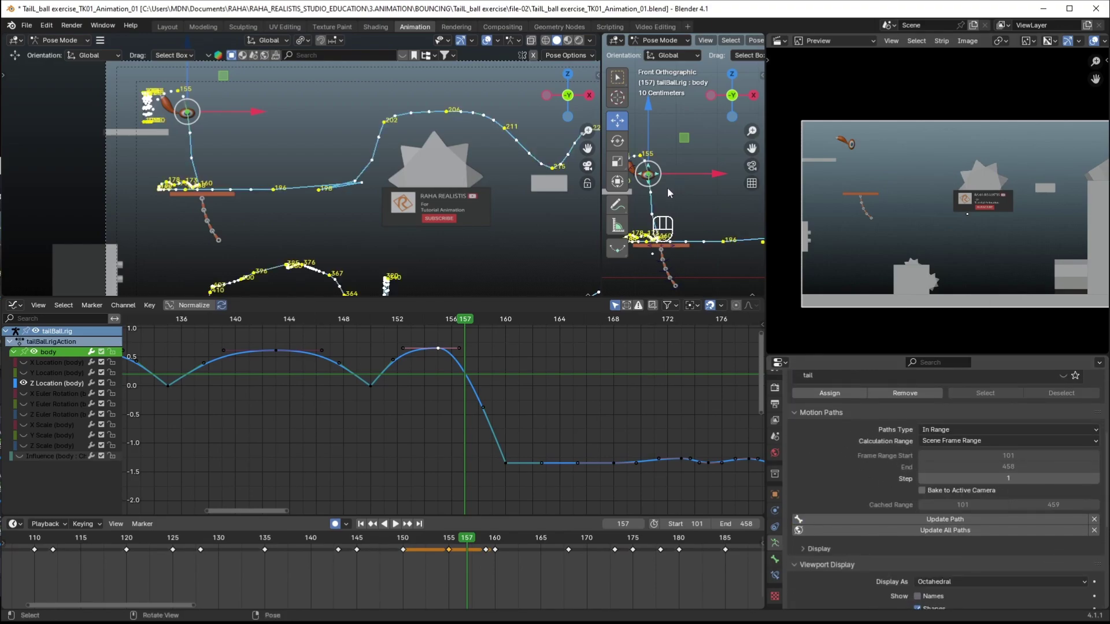
middle_click_drag(260, 217, 411, 141, "ctrl")
middle_click_drag(462, 237, 333, 132, "shift")
middle_click_drag(333, 132, 407, 209, "ctrl")
Show the body's X Location curve alongside Z Location, framed around the jump peak at frame 155
left_click_drag(466, 539, 449, 525)
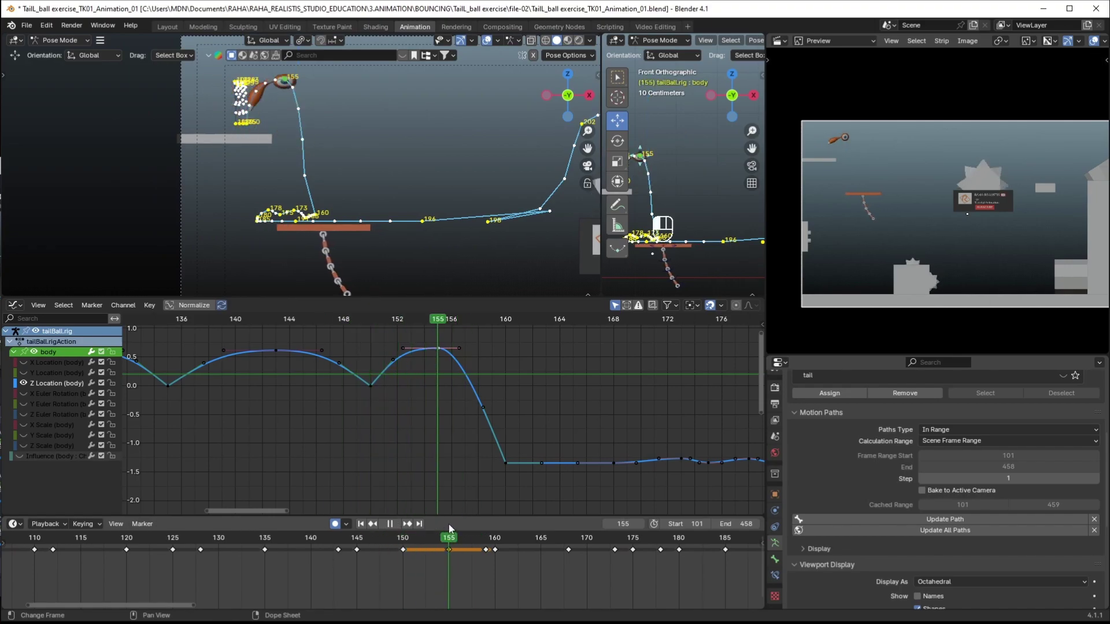
middle_click_drag(336, 133, 385, 182, "shift")
left_click(45, 364)
left_click(24, 362)
middle_click_drag(428, 425, 492, 373, "ctrl")
middle_click_drag(493, 373, 450, 496, "shift")
middle_click_drag(449, 496, 427, 392, "ctrl")
Lower the X Location key at frame 155, update all motion paths and check the fall up to frame 159
left_click_drag(410, 404, 397, 384)
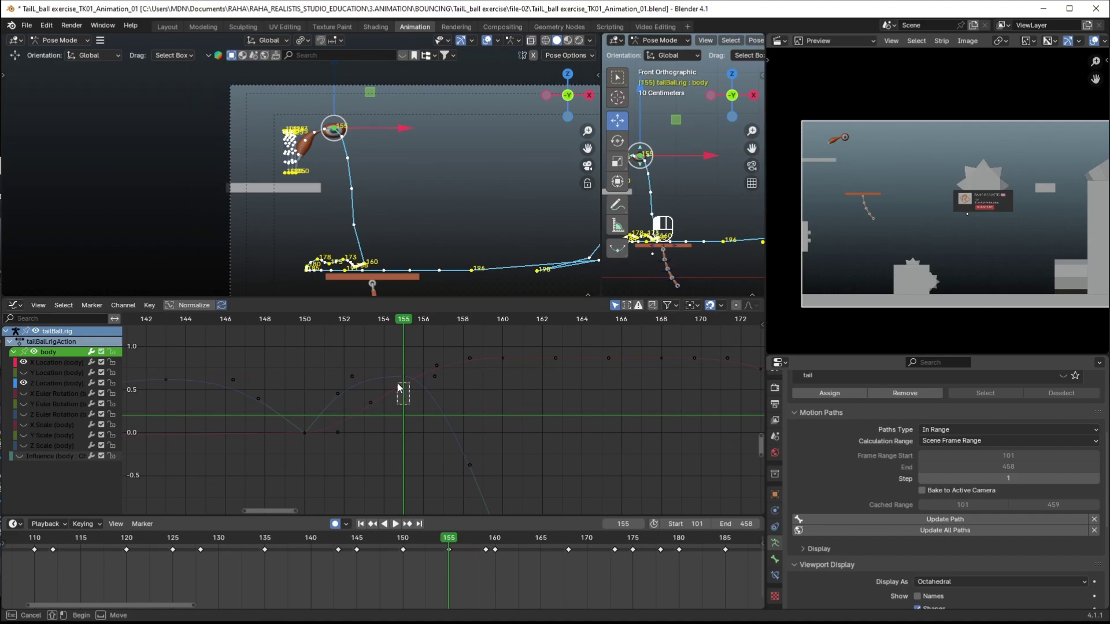
key("g")
left_click(413, 411)
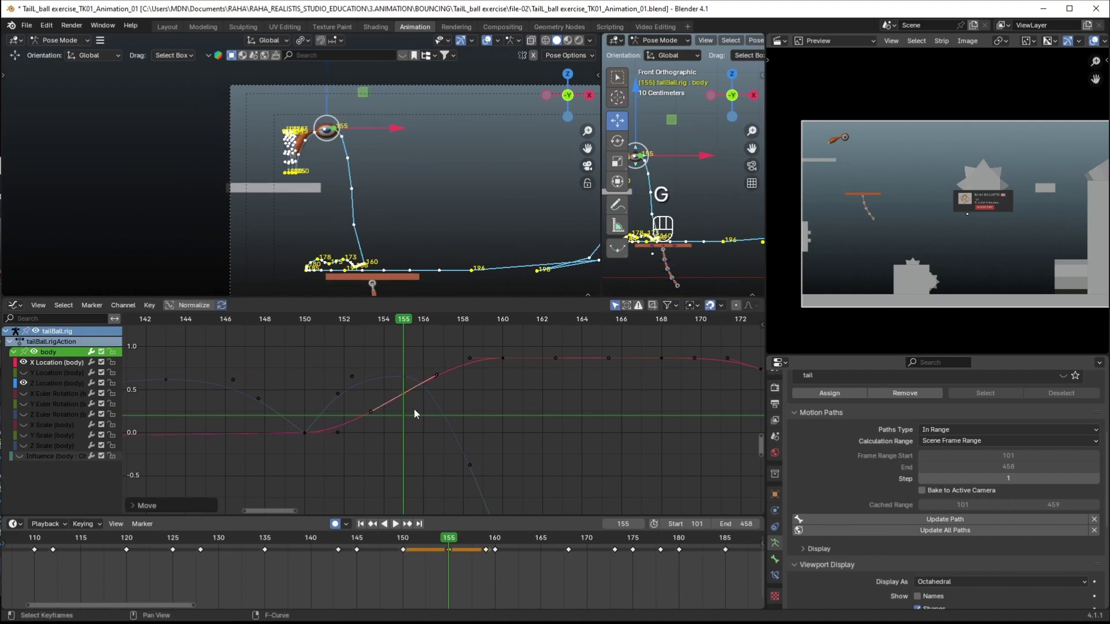
left_click(899, 531)
left_click_drag(386, 544, 484, 549)
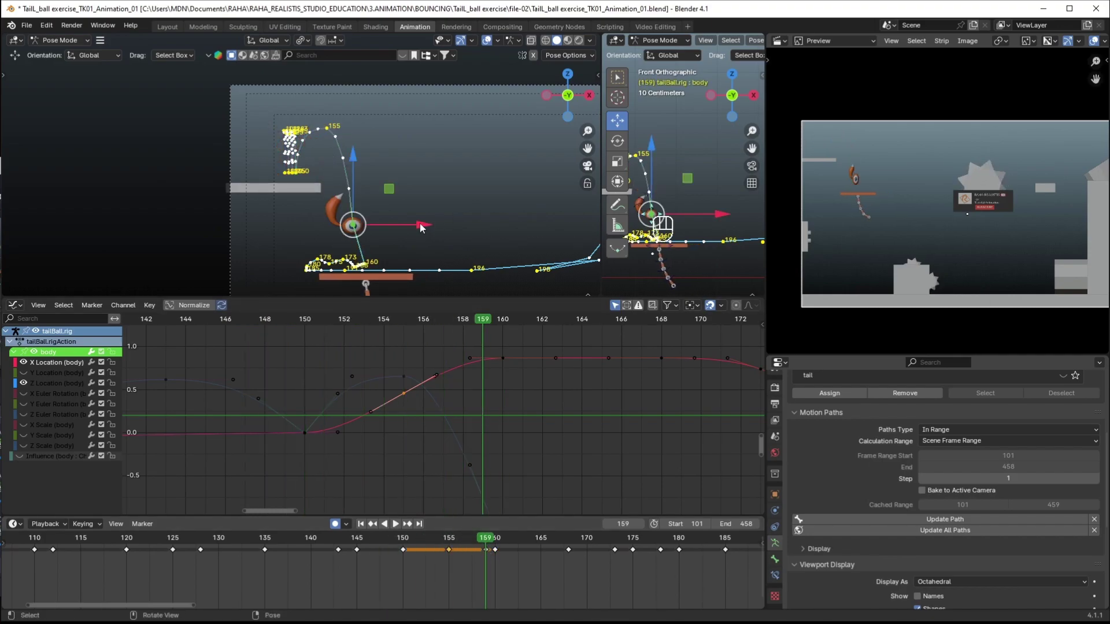
left_click(470, 359)
key("g")
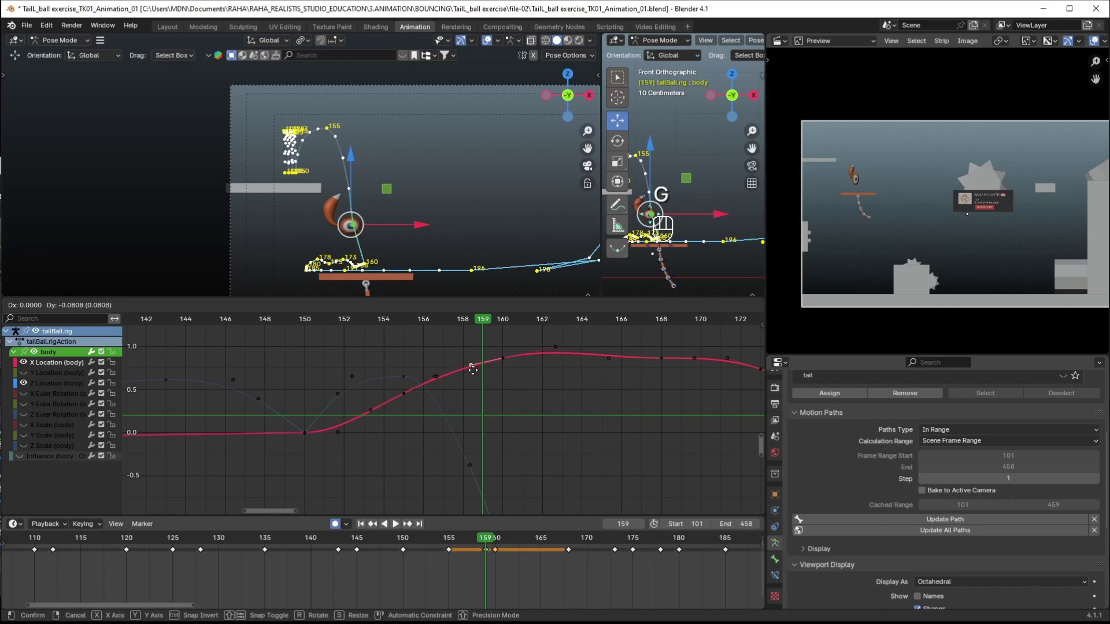
key("Escape")
Shift the body along positive X at frame 159 to an X Location of about 1.0, rounding the falling arc
key("g")
key("x")
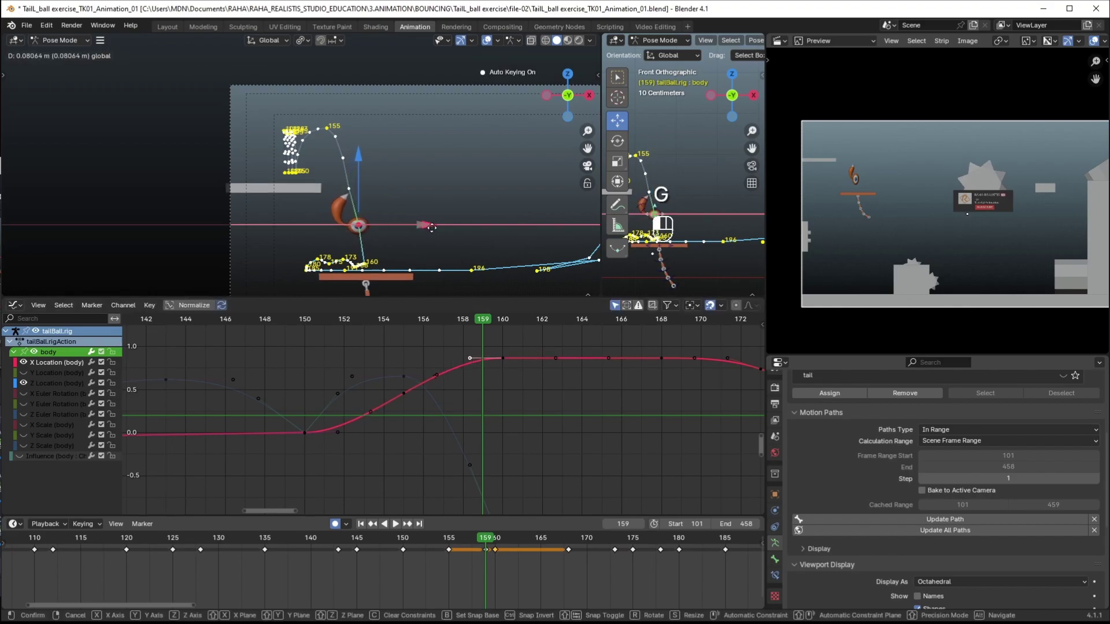
left_click_drag(432, 228, 434, 227)
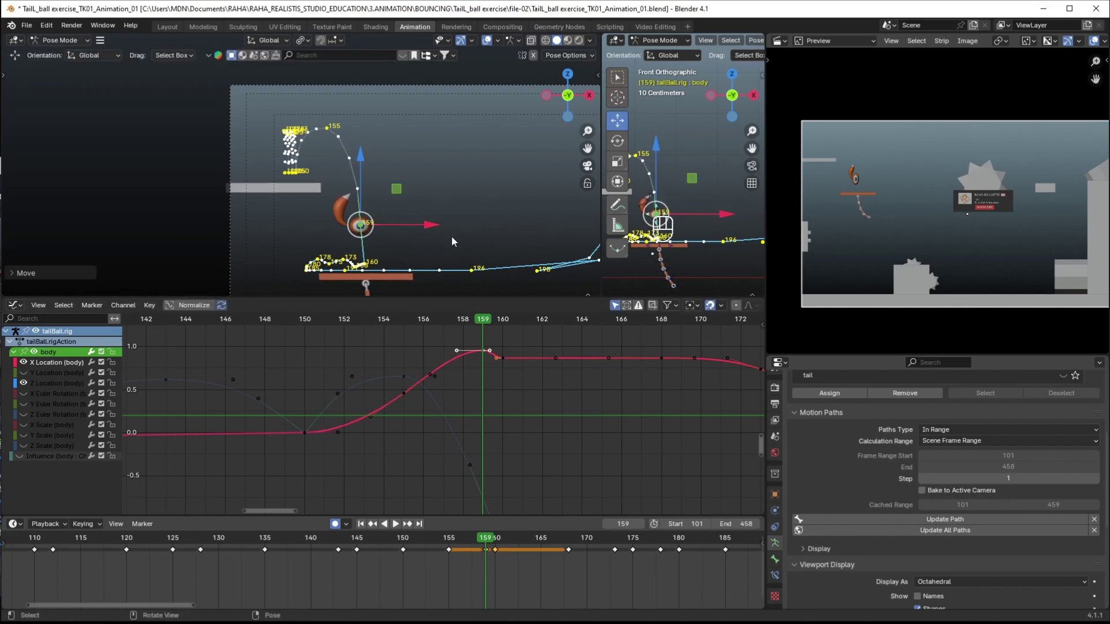
key("g")
key("x")
left_click(445, 233)
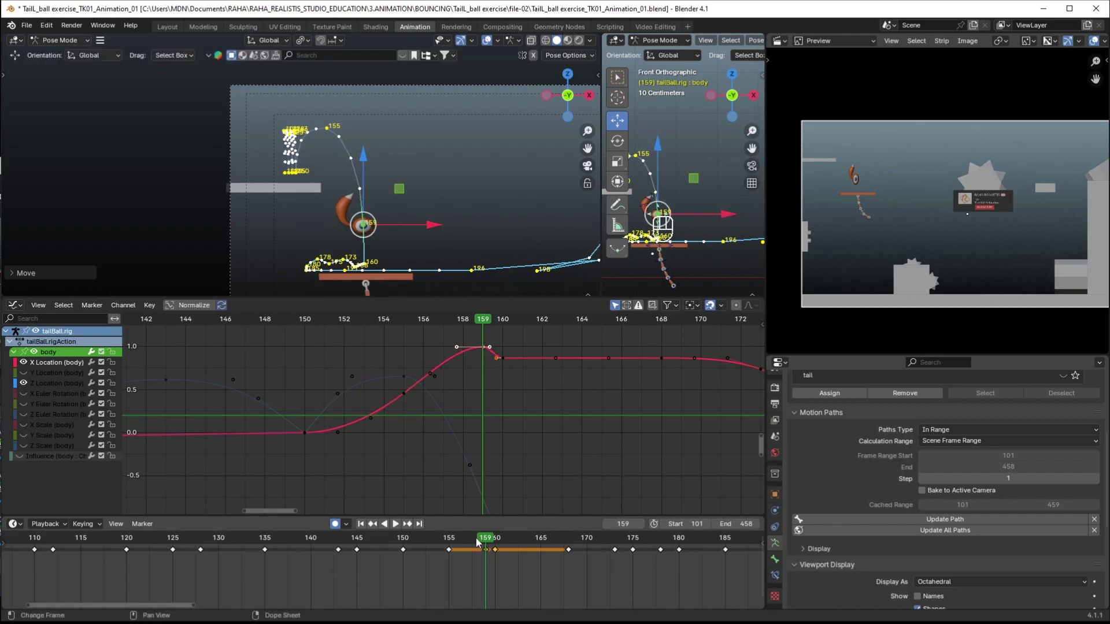
Replay the jump from the upper ledge to the frame 160 landing several times and examine the reshaped arc
key("space")
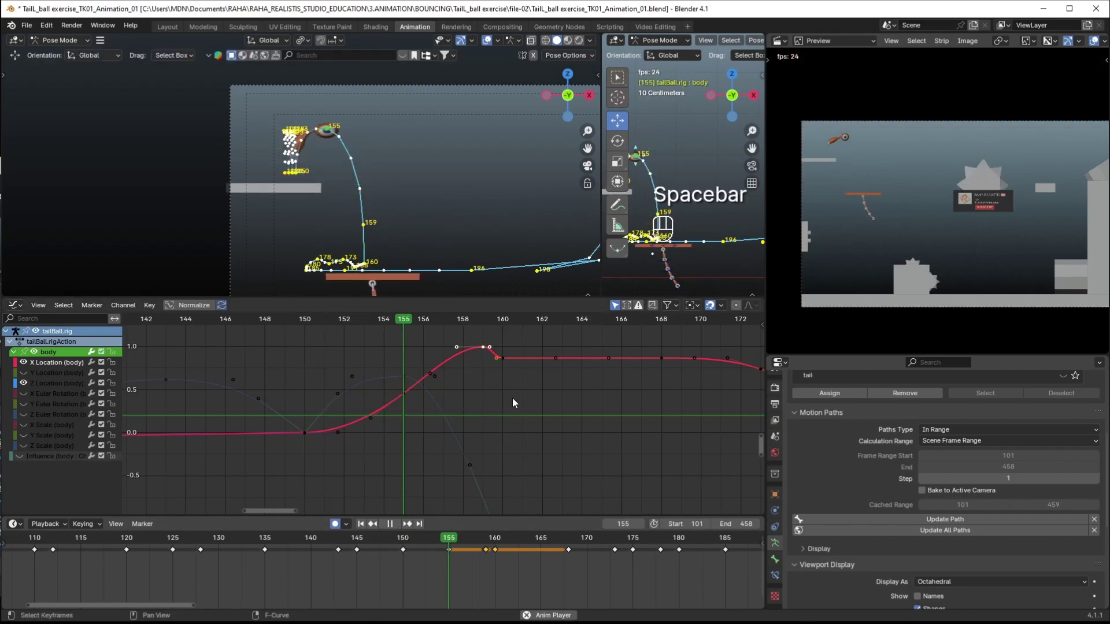
key("space")
left_click_drag(409, 541, 478, 544)
key("space")
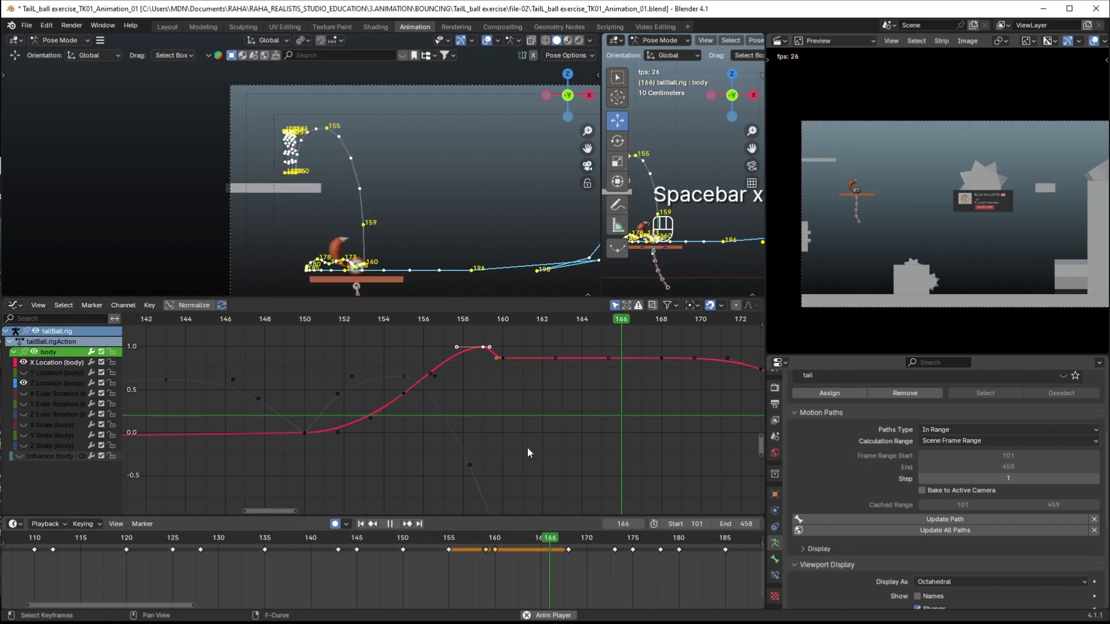
key("space")
left_click_drag(405, 547, 343, 535)
key("space")
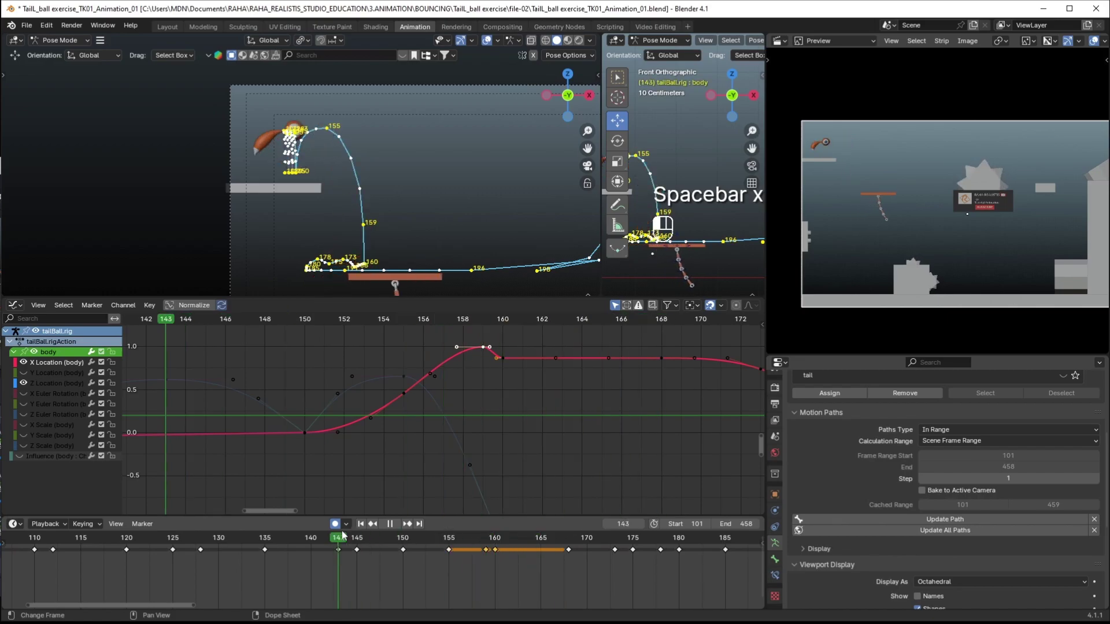
key("space")
left_click_drag(445, 547, 494, 548)
key("space")
key("space")
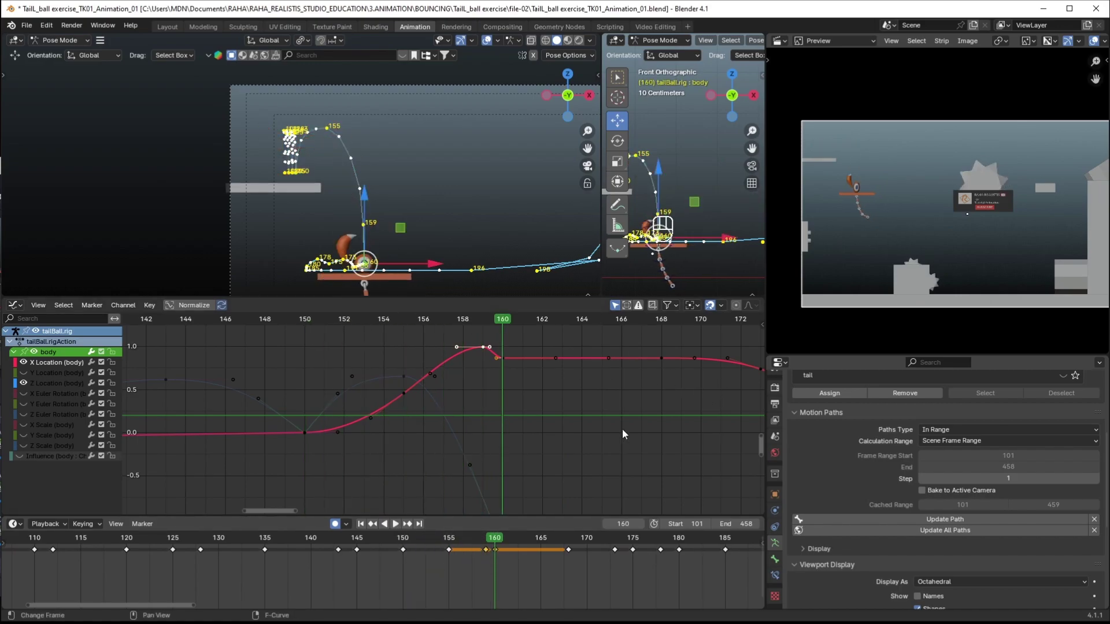
left_click_drag(401, 537, 368, 538)
key("space")
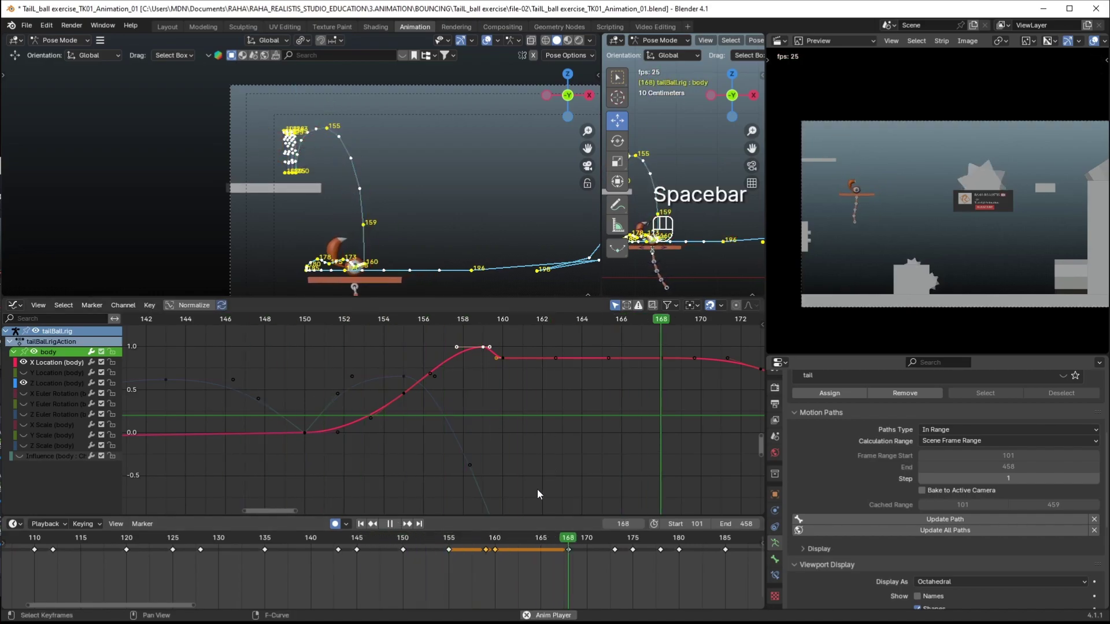
key("space")
left_click_drag(450, 538, 439, 536)
key("space")
left_click(494, 540)
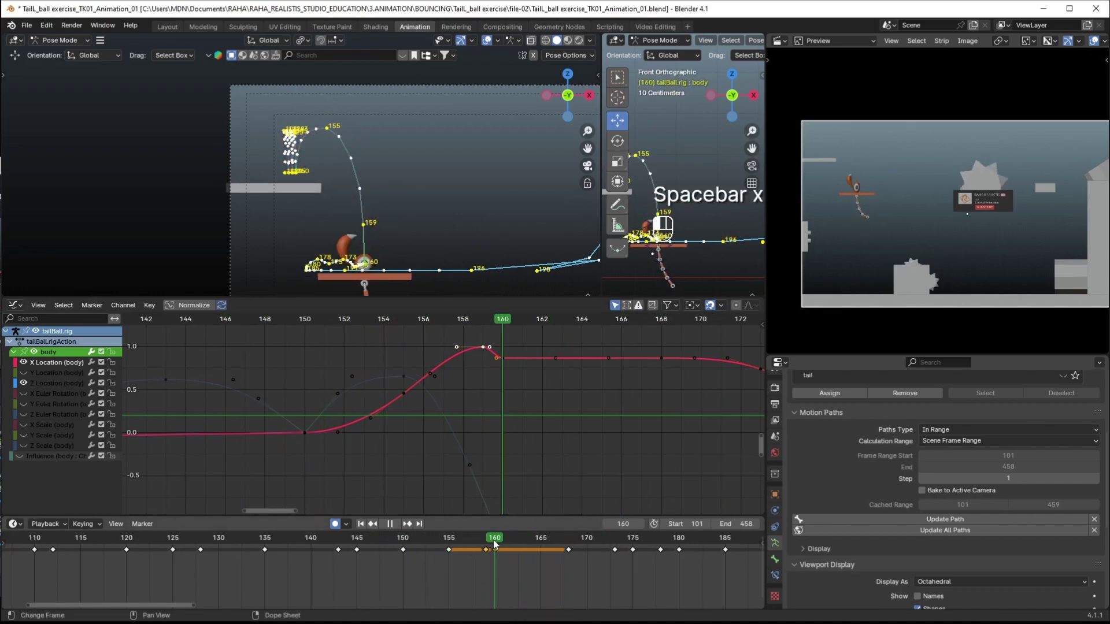
Clear the body's motion path, enlarge the 3D viewports and zoom the preview in on the swinging platform
left_click(1093, 519)
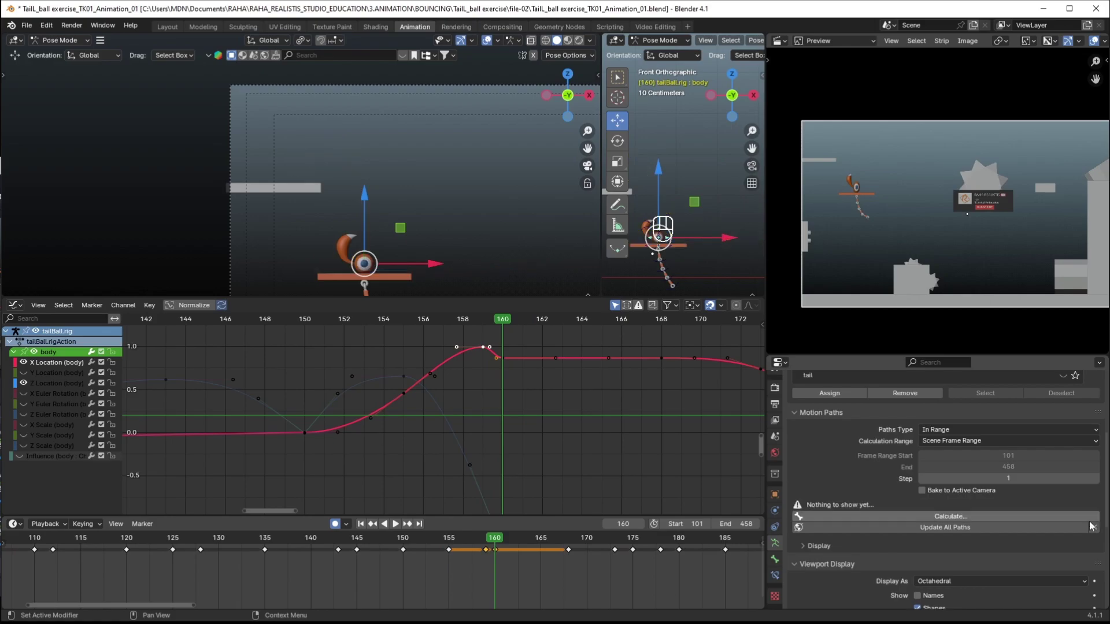
left_click(541, 477)
left_click_drag(525, 295, 502, 346)
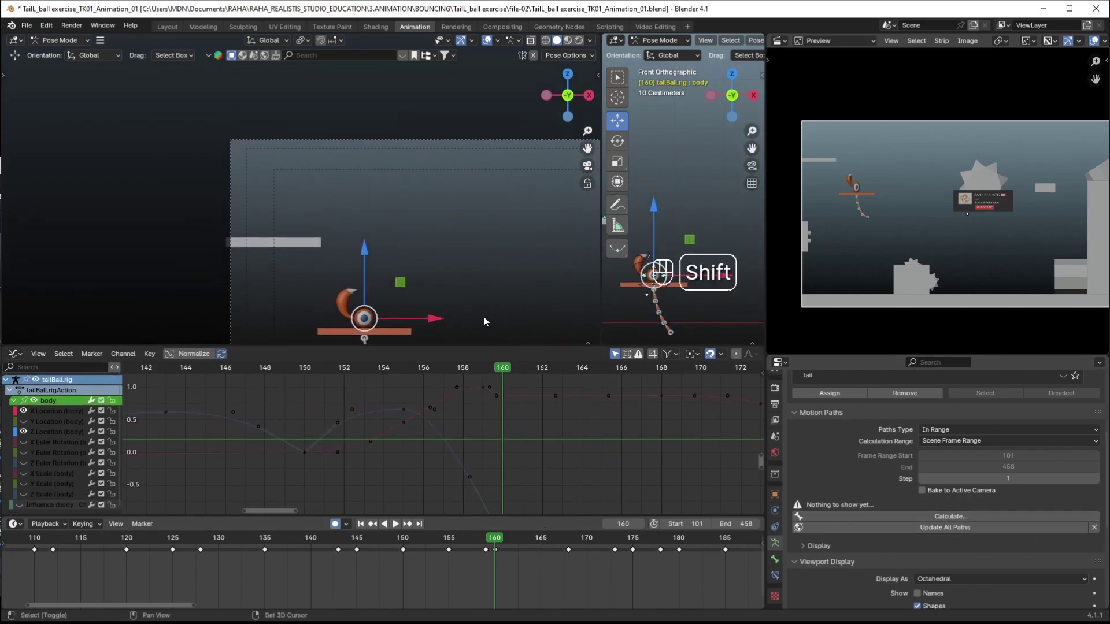
middle_click_drag(485, 317, 403, 193, "shift")
middle_click_drag(533, 573, 323, 553)
mouse_move(294, 538)
left_mouse_down()
mouse_move(338, 538)
mouse_move(217, 535)
mouse_move(295, 544)
left_mouse_up()
middle_click_drag(809, 267, 843, 241, "ctrl")
middle_click_drag(842, 241, 968, 259, "shift")
Move the body's first small-bounce peak keyframe on the platform one frame earlier, to frame 172
left_click_drag(292, 540, 406, 548)
middle_click_drag(510, 466, 480, 432, "ctrl")
middle_click_drag(479, 432, 458, 485, "ctrl")
middle_click_drag(458, 485, 505, 413, "ctrl")
middle_click_drag(498, 460, 555, 387, "shift")
left_click_drag(408, 537, 425, 541)
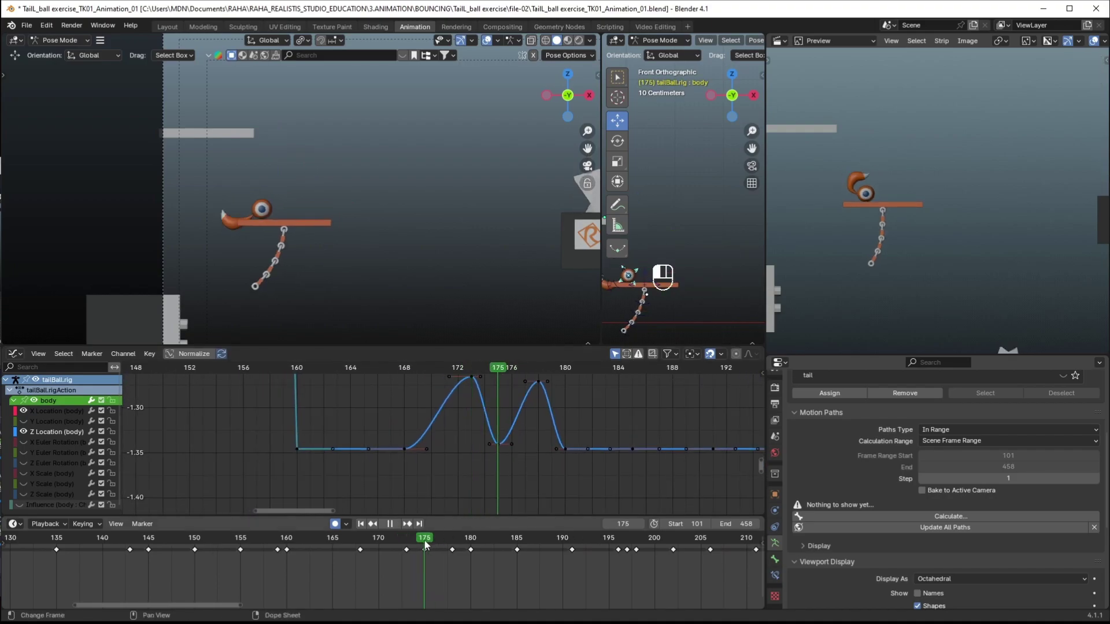
middle_click_drag(454, 397, 418, 423, "shift")
left_click_drag(360, 539, 397, 546)
left_click_drag(446, 381, 430, 413)
key("g")
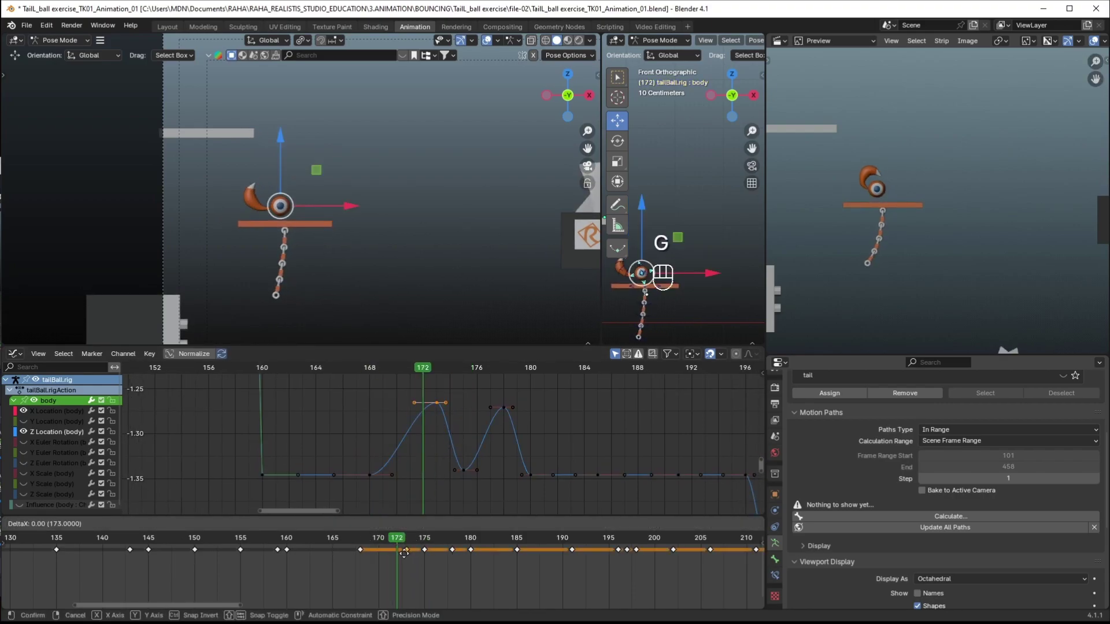
left_click(398, 554)
Lower the second small bounce's Z Location peak at frame 178 to about -1.29 and replay the bounces
left_click_drag(400, 538, 452, 546)
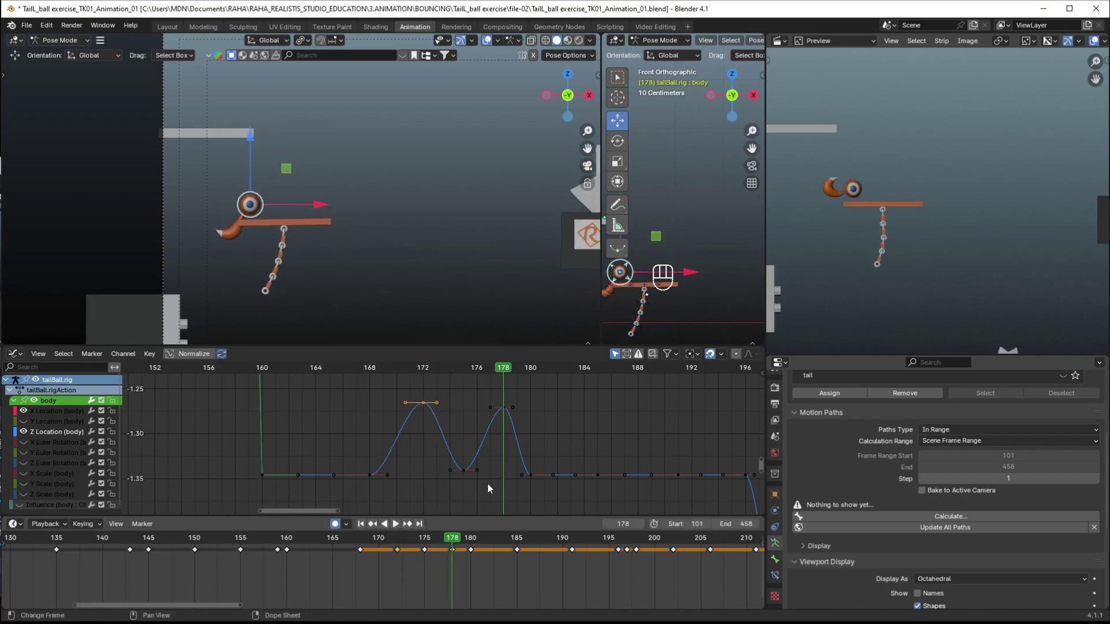
key("g")
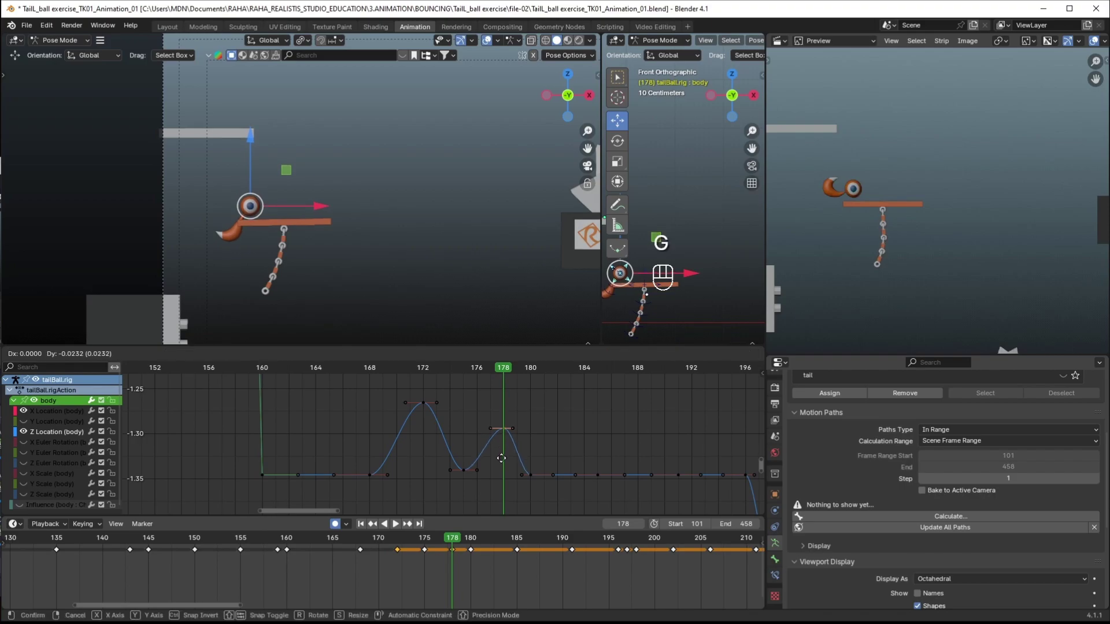
left_click(499, 451)
left_click(354, 542)
key("space")
key("space")
left_click_drag(355, 542, 427, 546)
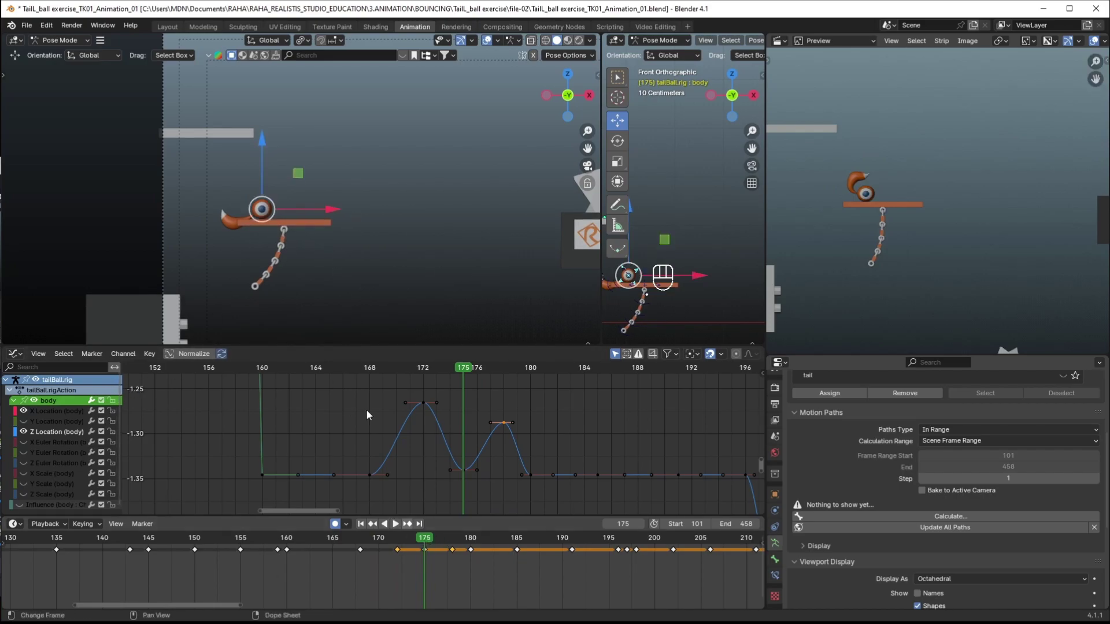
Show the body's Y Euler Rotation curve and insert Location, Rotation & Scale keys at frame 175
scroll(45, 460, "down", 1)
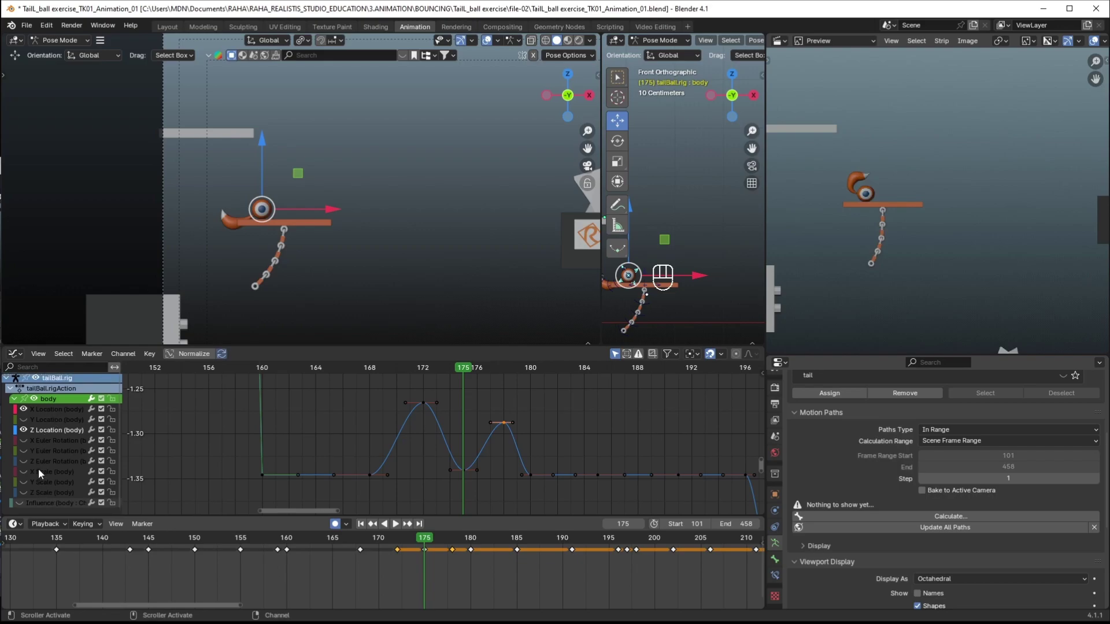
middle_click_drag(492, 431, 471, 508, "ctrl")
middle_click_drag(511, 407, 495, 510, "ctrl")
middle_click_drag(493, 454, 514, 405, "shift")
mouse_move(496, 457)
middle_mouse_down("ctrl")
mouse_move(503, 436)
mouse_move(516, 466)
middle_mouse_up("ctrl")
middle_click_drag(516, 466, 485, 395, "shift")
key("i")
left_click(486, 394)
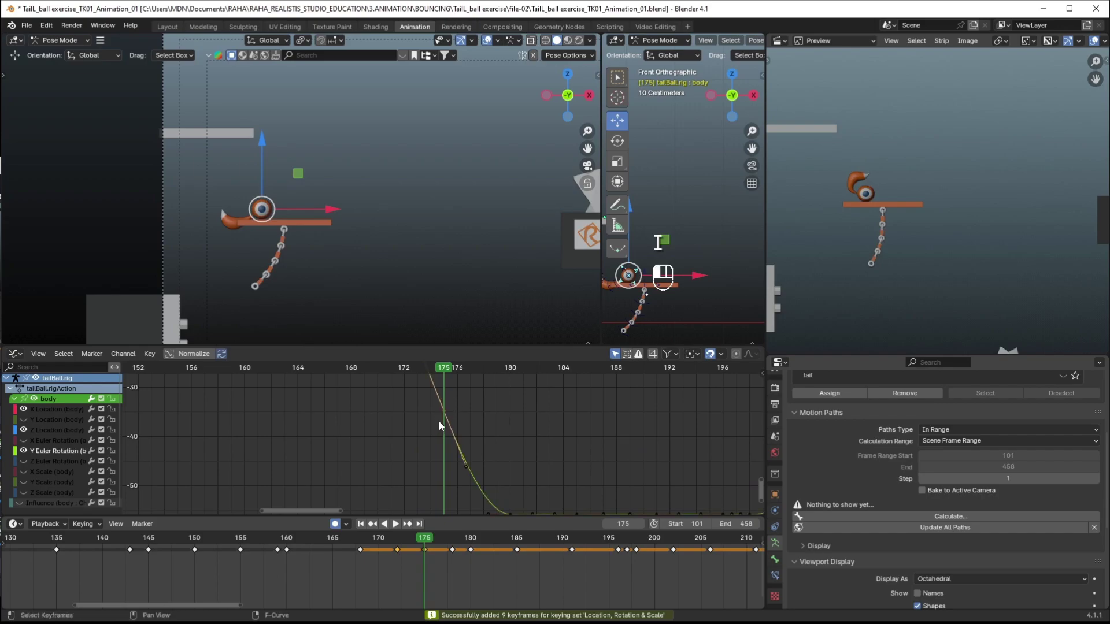
Raise the body's Y Euler Rotation key at frame 175 to about -6.5°, lifting the tail clear of the platform
key("g")
left_click(482, 392)
middle_click_drag(482, 391, 464, 493, "shift")
key("g")
left_click(464, 393)
middle_click_drag(463, 391, 468, 447, "shift")
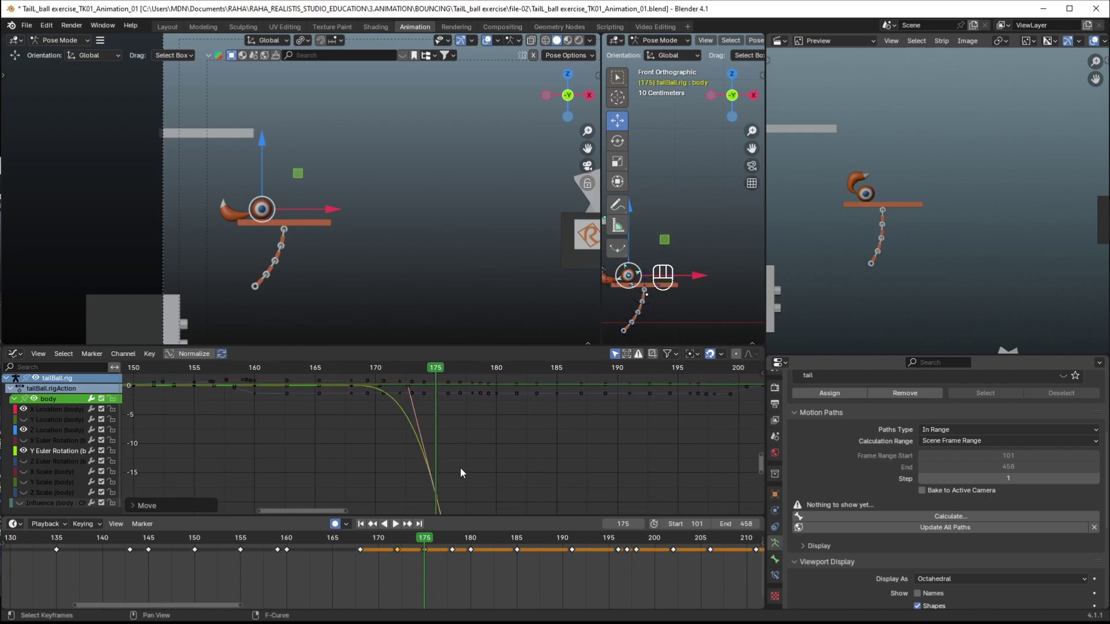
key("g")
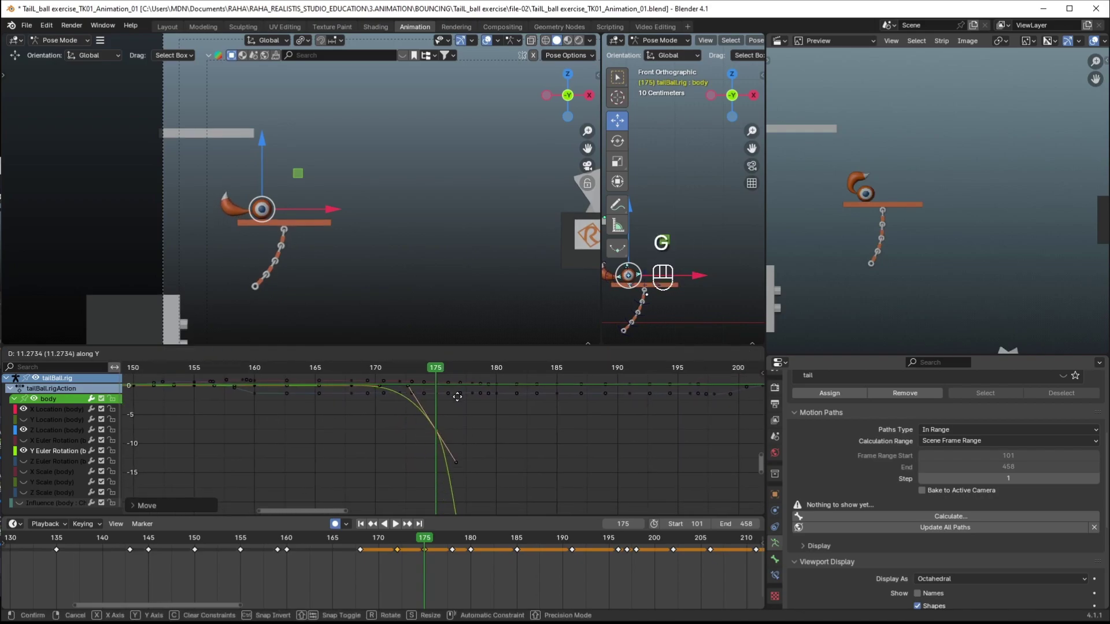
left_click(460, 395)
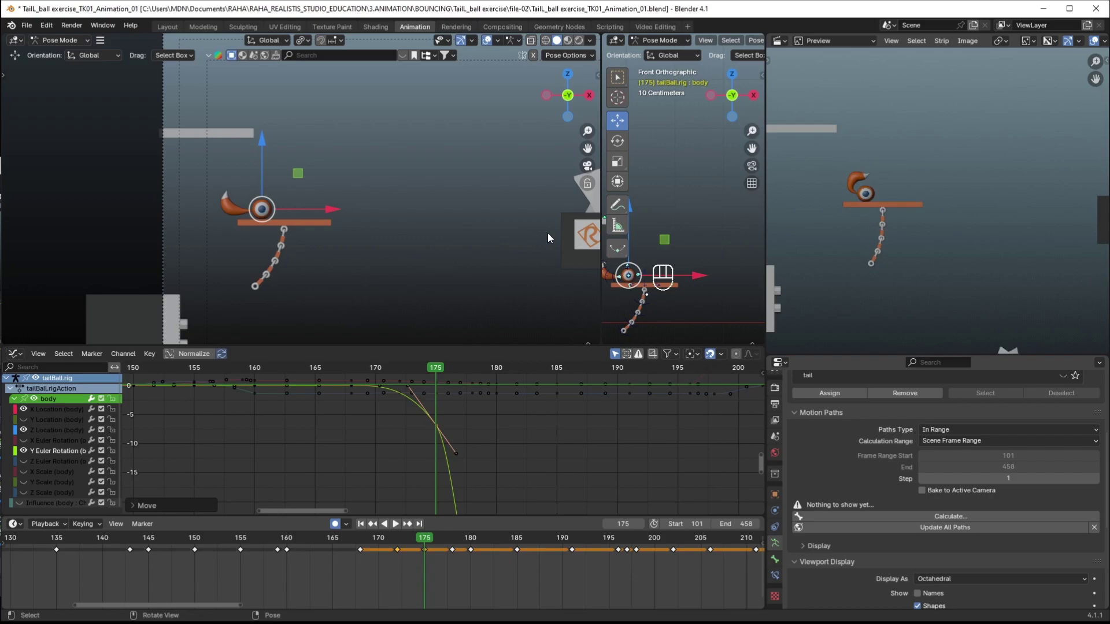
middle_click_drag(469, 430, 463, 435, "ctrl")
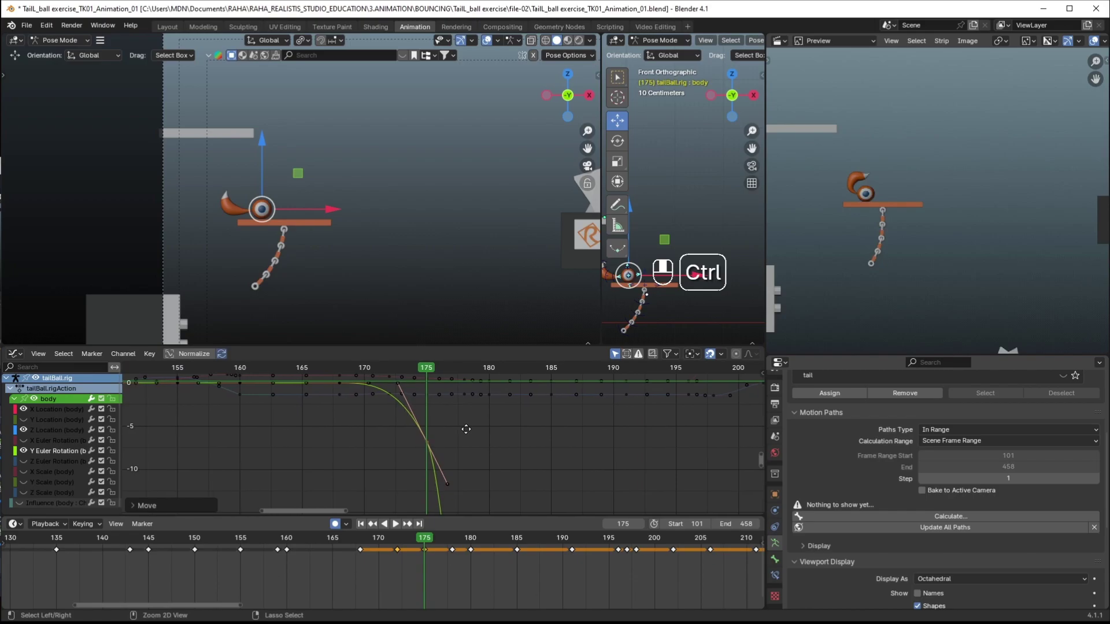
key("g")
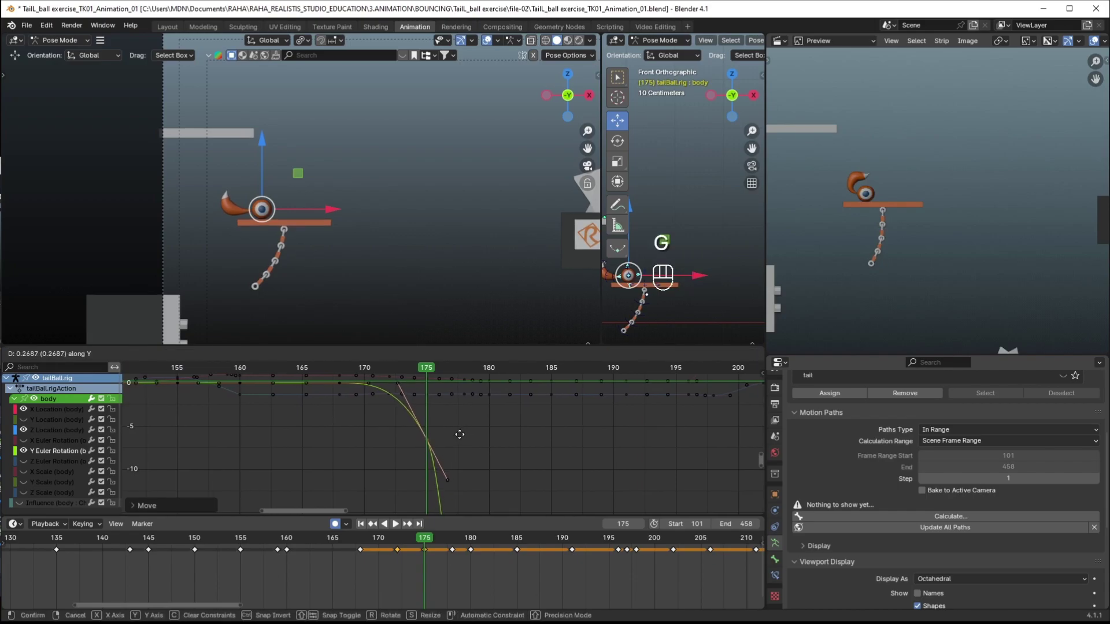
left_click(460, 438)
Enlarge the 3D viewports over the curve area and review the ball's motion near frame 420
left_click_drag(552, 345, 552, 471)
middle_click_drag(463, 382, 447, 182, "shift")
middle_click_drag(520, 569, 393, 559, "ctrl")
left_click_drag(438, 546, 494, 547)
key("space")
key("space")
Zoom in on the ball between the two blocks at frame 420, try a slight X move of the body and undo it
left_click_drag(601, 346, 449, 347)
middle_click_drag(283, 323, 335, 216, "ctrl")
middle_click_drag(529, 309, 625, 276, "ctrl")
middle_click_drag(366, 362, 375, 308, "ctrl")
middle_click_drag(436, 324, 368, 331, "shift")
middle_click_drag(368, 335, 380, 284, "ctrl")
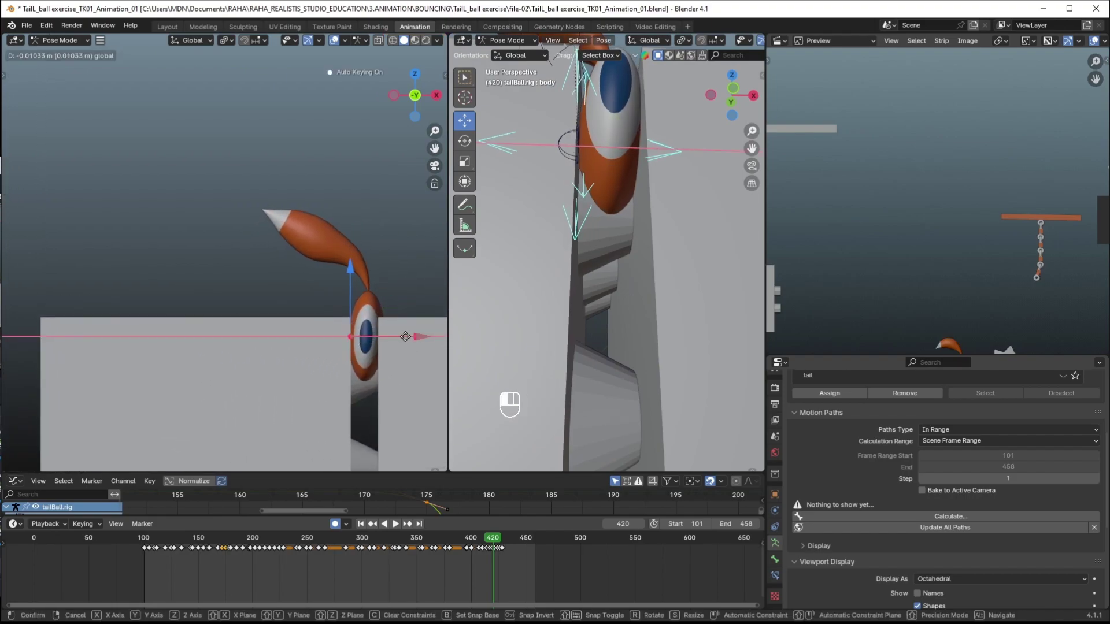
key("ctrl+z")
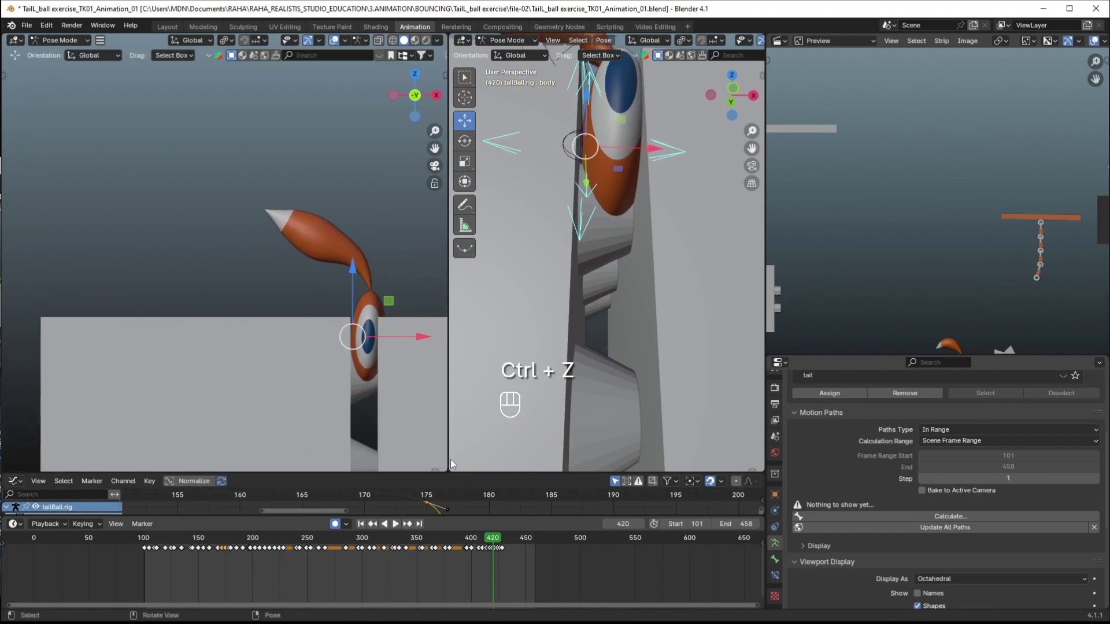
Frame the whole scene in the main viewport, widen that viewport and give the curve area slightly more height
middle_click_drag(416, 468, 380, 442, "ctrl")
middle_click_drag(337, 300, 345, 448, "ctrl")
middle_click_drag(327, 306, 324, 341, "ctrl")
middle_click_drag(346, 231, 275, 332, "shift")
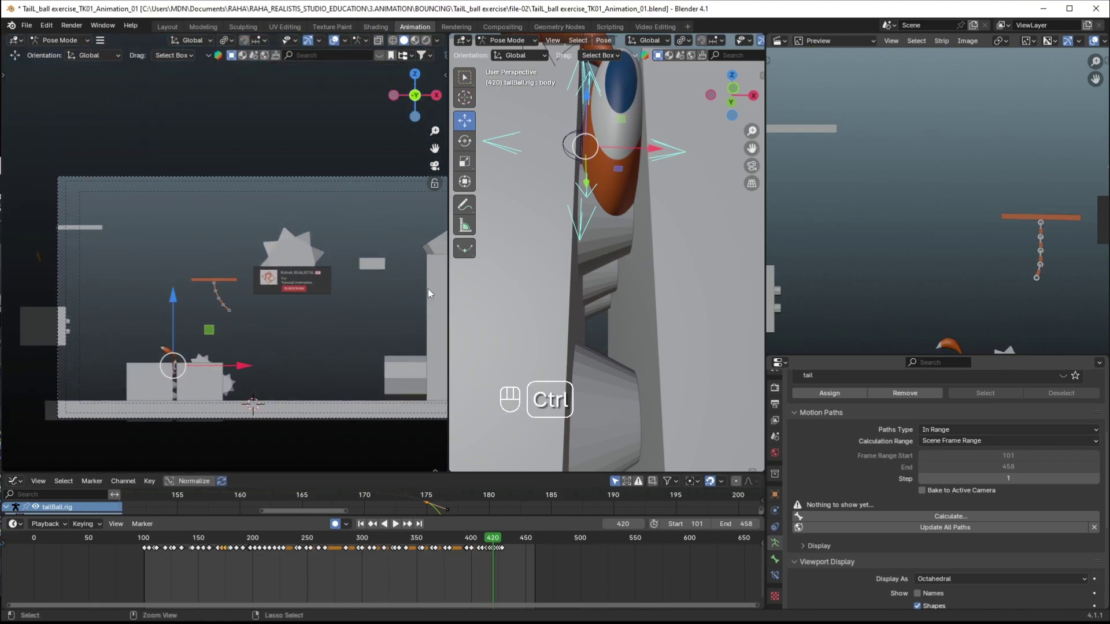
left_click_drag(450, 301, 619, 301)
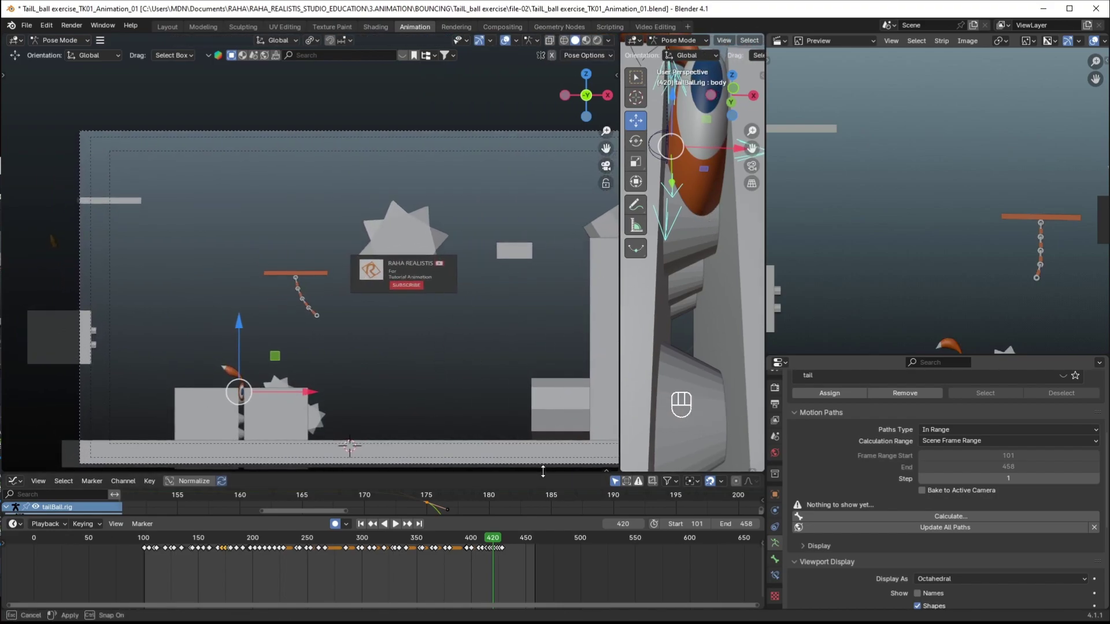
left_click_drag(543, 473, 534, 453)
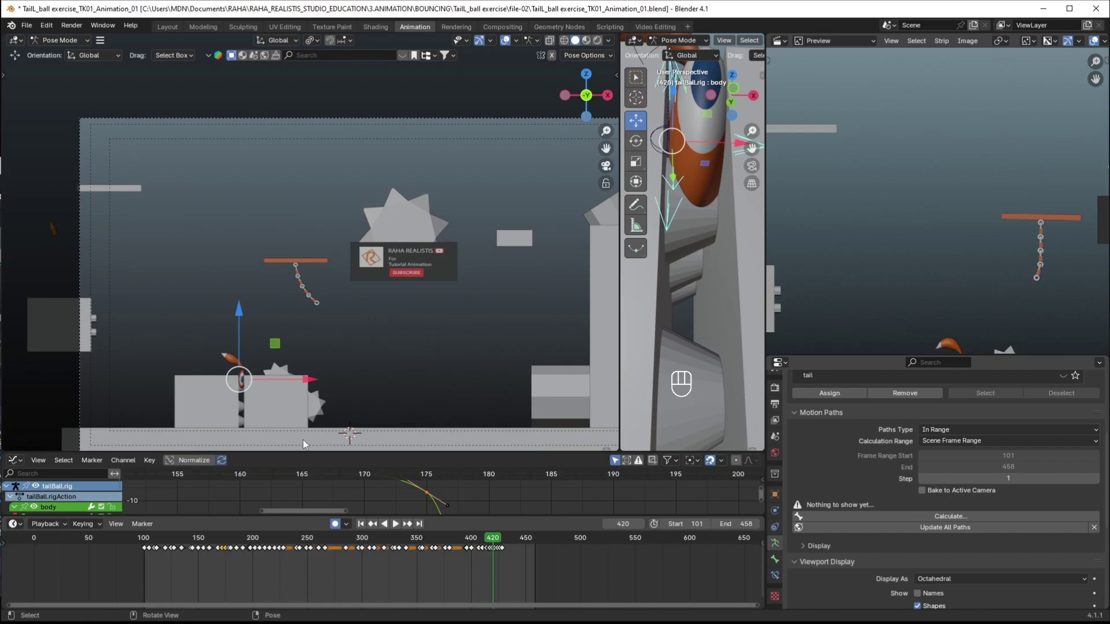
Return to the swinging platform at frame 160 and replay the ball's landing and small bounces
middle_click_drag(315, 385, 362, 370, "shift")
left_click_drag(158, 544, 214, 543)
mouse_move(358, 261)
middle_mouse_down("shift")
mouse_move(344, 358)
mouse_move(324, 295)
mouse_move(363, 270)
middle_mouse_up("shift")
middle_click_drag(267, 572, 420, 553, "ctrl")
scroll(421, 554, "up", 1)
left_click_drag(336, 538, 342, 542)
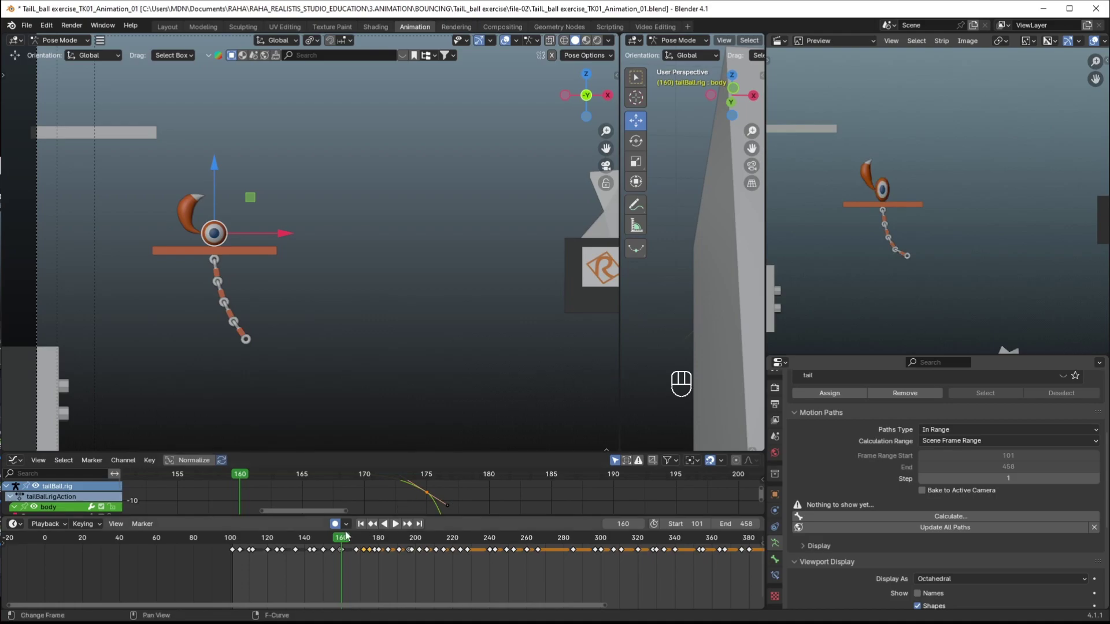
key("space")
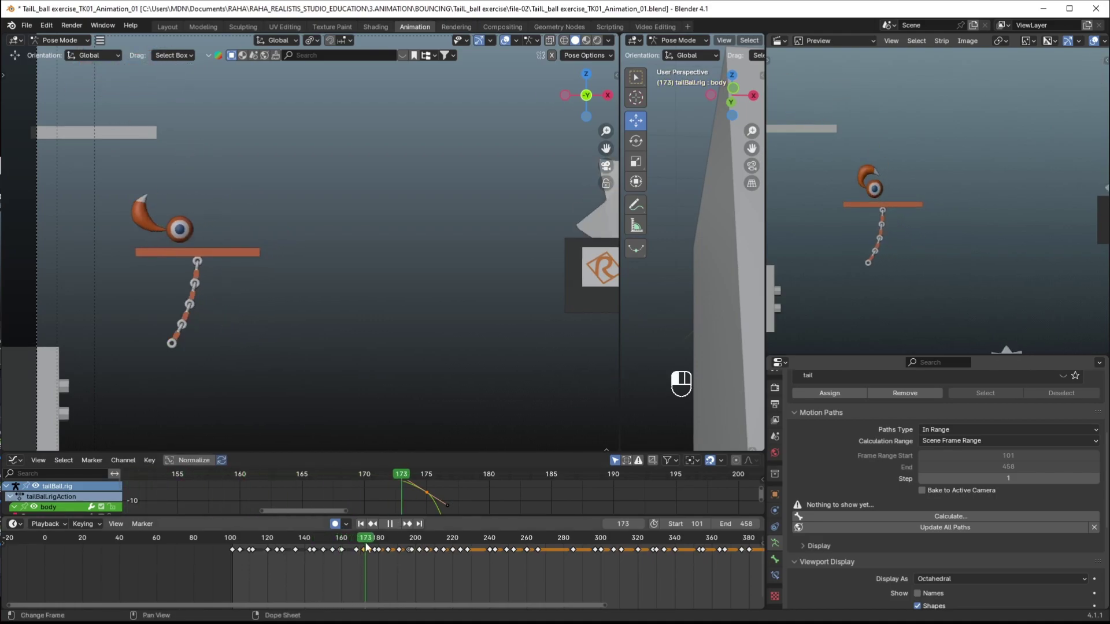
Key the body at frame 178 and raise that key on its Y Euler Rotation curve
key("space")
mouse_move(376, 549)
left_mouse_down()
mouse_move(347, 549)
mouse_move(390, 549)
mouse_move(367, 549)
mouse_move(377, 551)
left_mouse_up()
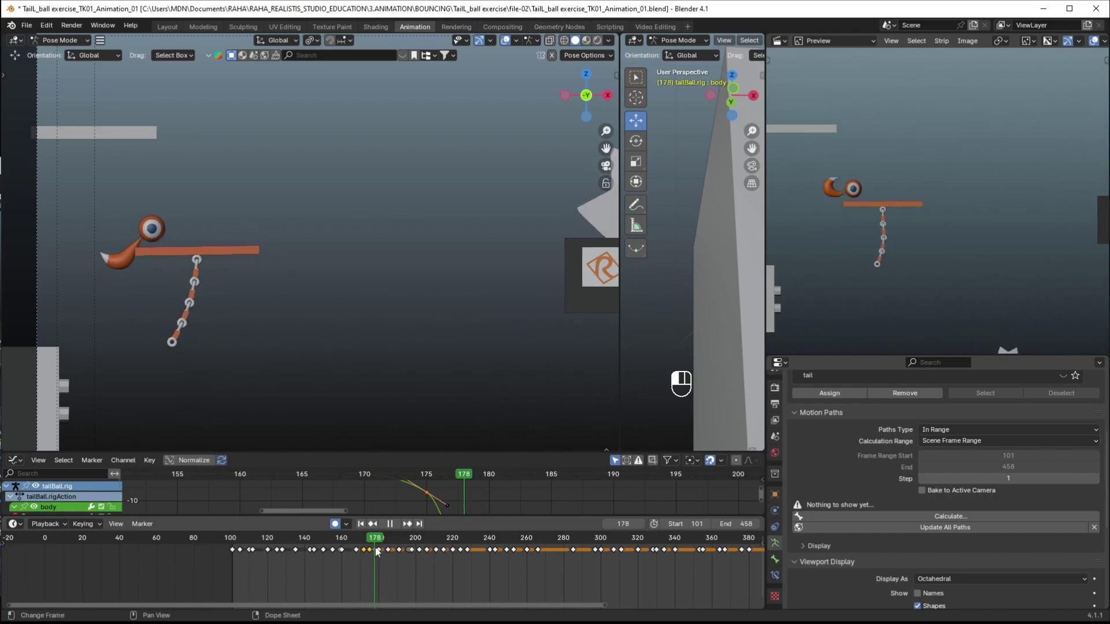
left_click_drag(502, 452, 501, 322)
middle_click_drag(483, 376, 456, 341, "shift")
middle_click_drag(471, 389, 496, 456, "ctrl")
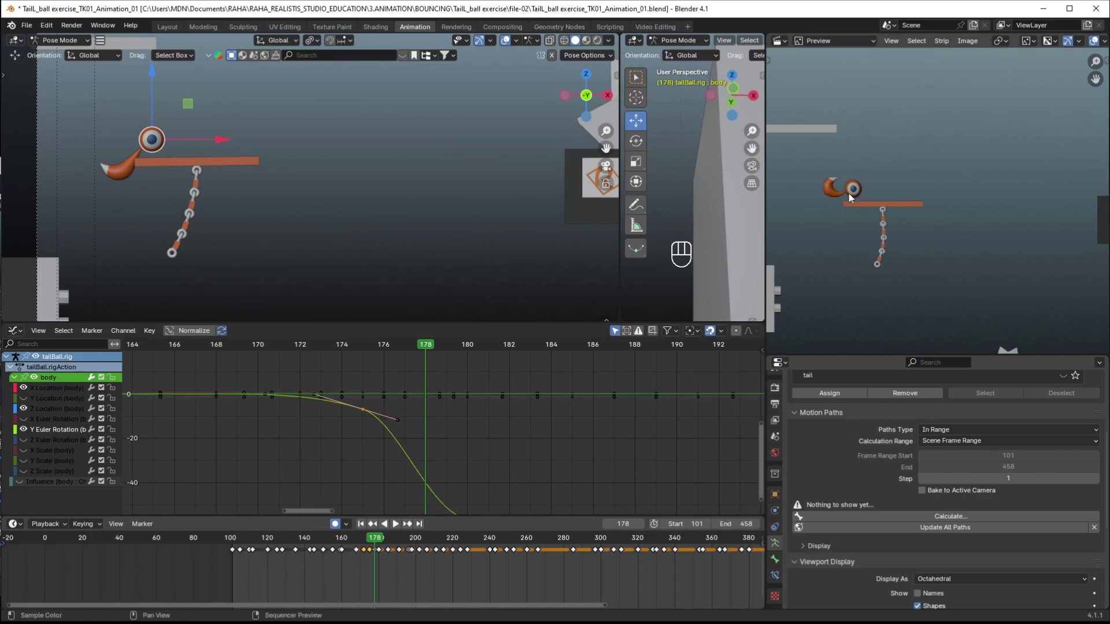
middle_click_drag(472, 433, 483, 371, "shift")
key("i")
middle_click_drag(466, 426, 449, 472, "shift")
middle_click_drag(450, 473, 445, 444, "ctrl")
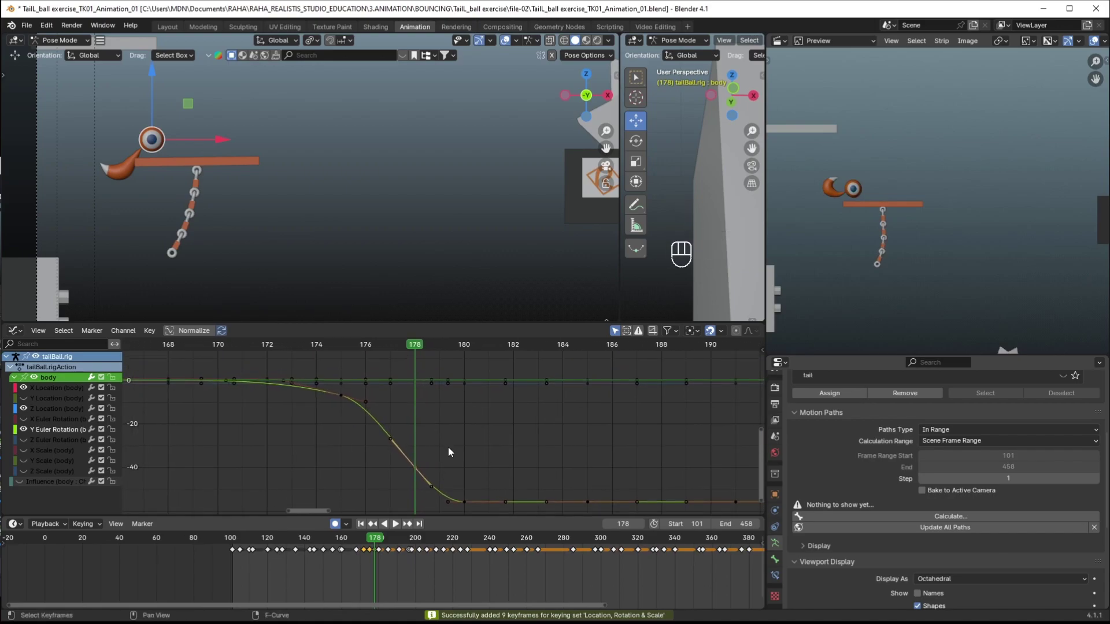
key("g")
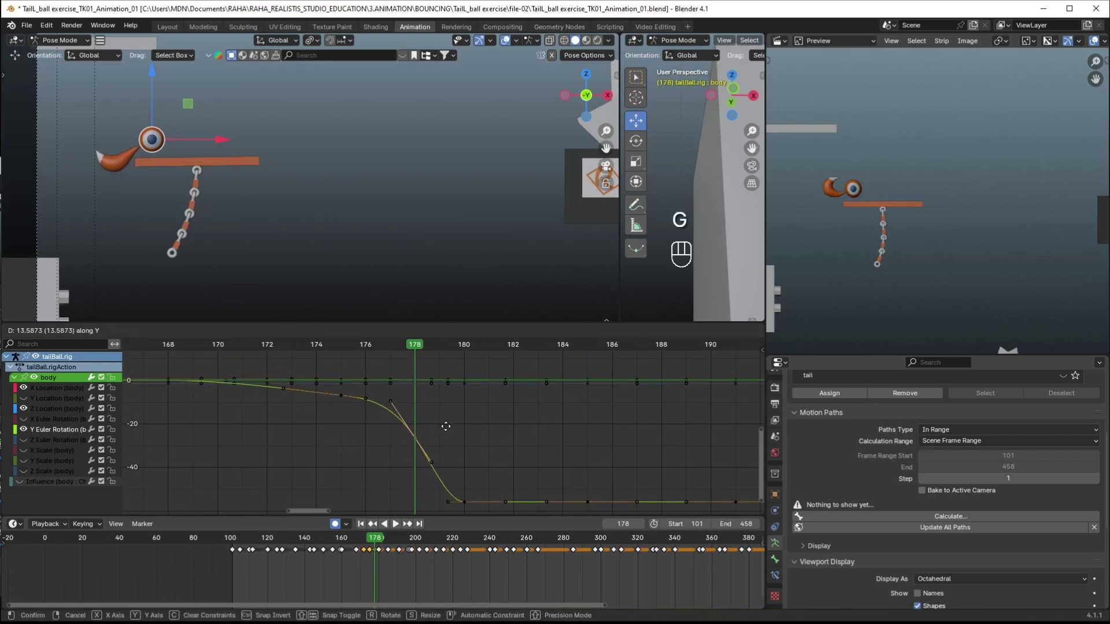
left_click(449, 434)
Review the ball's motion across the swinging platform, return to frame 101 and show the whole scene in the preview
mouse_move(357, 545)
left_mouse_down()
mouse_move(411, 551)
mouse_move(374, 549)
left_mouse_up()
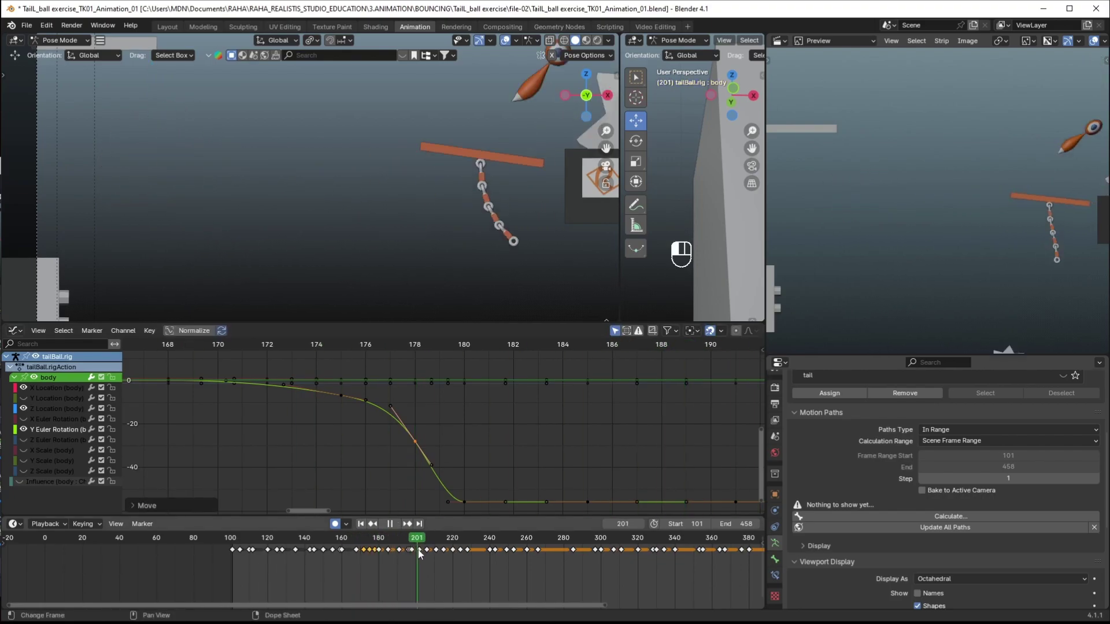
middle_click_drag(558, 115, 442, 351, "shift")
left_click_drag(408, 543, 235, 552)
key("space")
key("Escape")
middle_click_drag(380, 201, 453, 204, "shift")
middle_click_drag(919, 200, 893, 203, "ctrl")
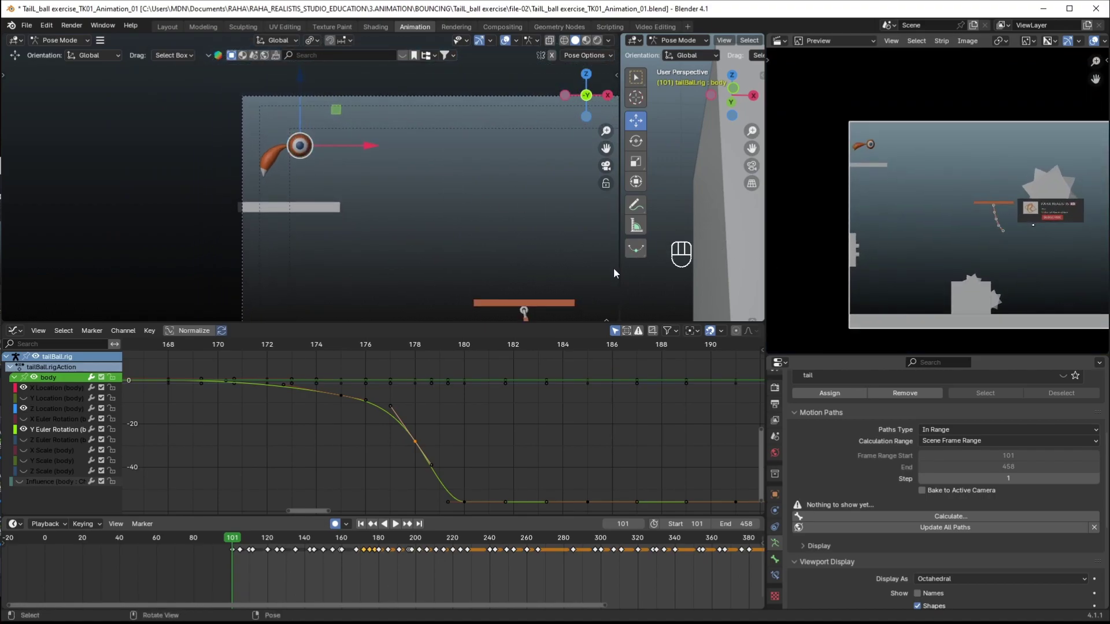
Widen the perspective viewport, frame the ball in it and select the squash control on top of the ball
left_click_drag(619, 268, 449, 283)
left_click_drag(522, 338, 525, 418)
middle_click_drag(550, 285, 590, 358, "ctrl")
middle_click_drag(537, 92, 585, 218, "shift")
key("KP_Decimal")
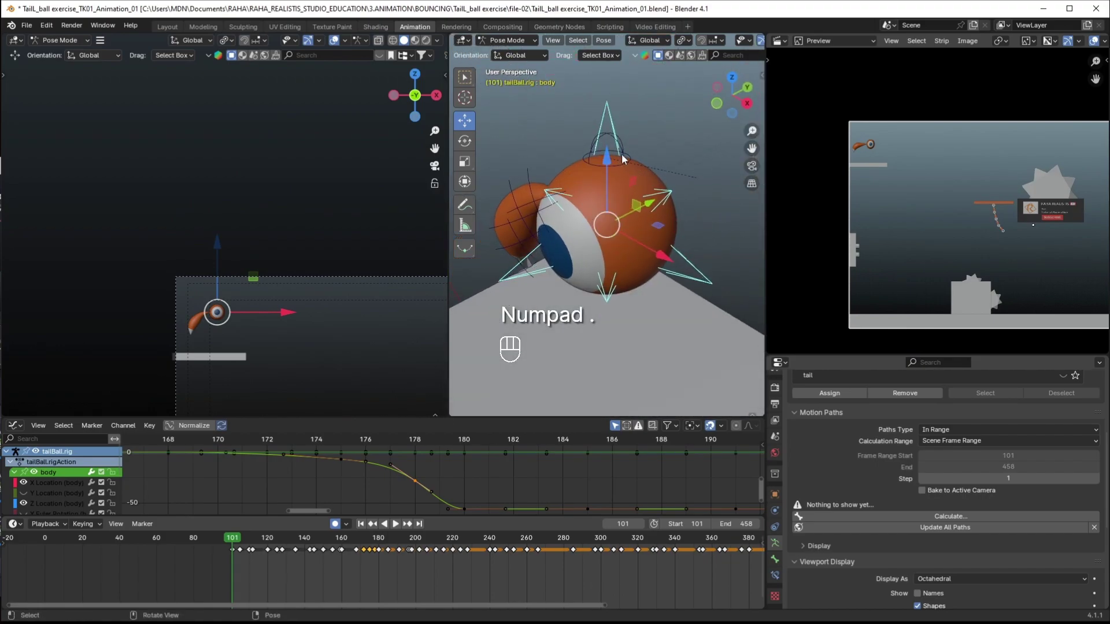
left_click(622, 156)
Frame the ball above its starting platform in the front view, widen that viewport and play the animation
middle_click_drag(352, 349, 340, 220, "ctrl")
middle_click_drag(339, 221, 284, 261, "ctrl")
left_click_drag(449, 283, 539, 266)
middle_click_drag(410, 232, 386, 405, "ctrl")
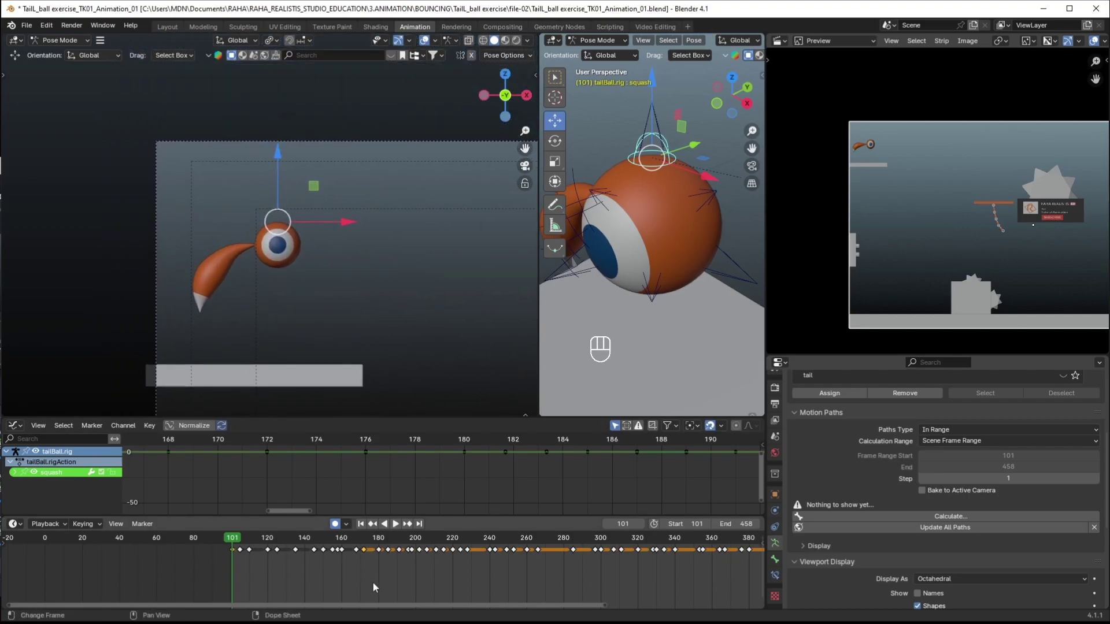
key("space")
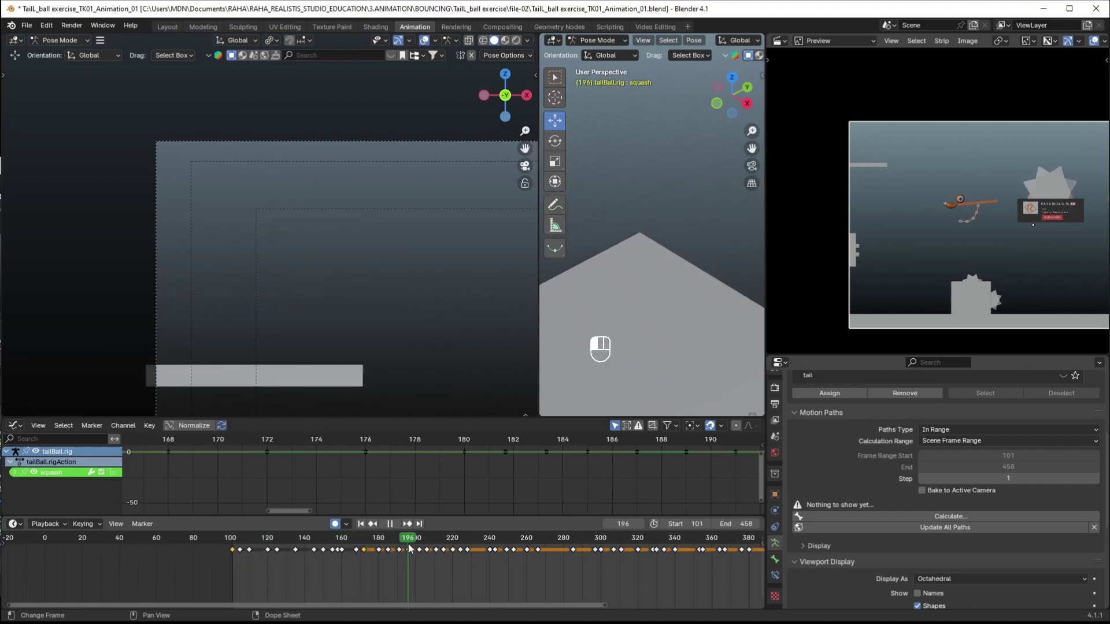
Return to frame 101, enlarge the ball in the preview and raise the squash control to stretch the ball slightly
left_click_drag(418, 550, 231, 550)
mouse_move(377, 306)
middle_mouse_down("shift")
mouse_move(367, 304)
mouse_move(384, 272)
mouse_move(366, 324)
middle_mouse_up("shift")
middle_click_drag(361, 326, 360, 300, "shift")
middle_click_drag(972, 217, 983, 101, "ctrl")
middle_click_drag(899, 164, 1004, 290, "shift")
middle_click_drag(880, 231, 970, 259, "ctrl")
left_click_drag(276, 166, 276, 151)
Lower the squash control at frame 105 to flatten the ball on its first landing
middle_click_drag(245, 545, 196, 552, "ctrl")
key("space")
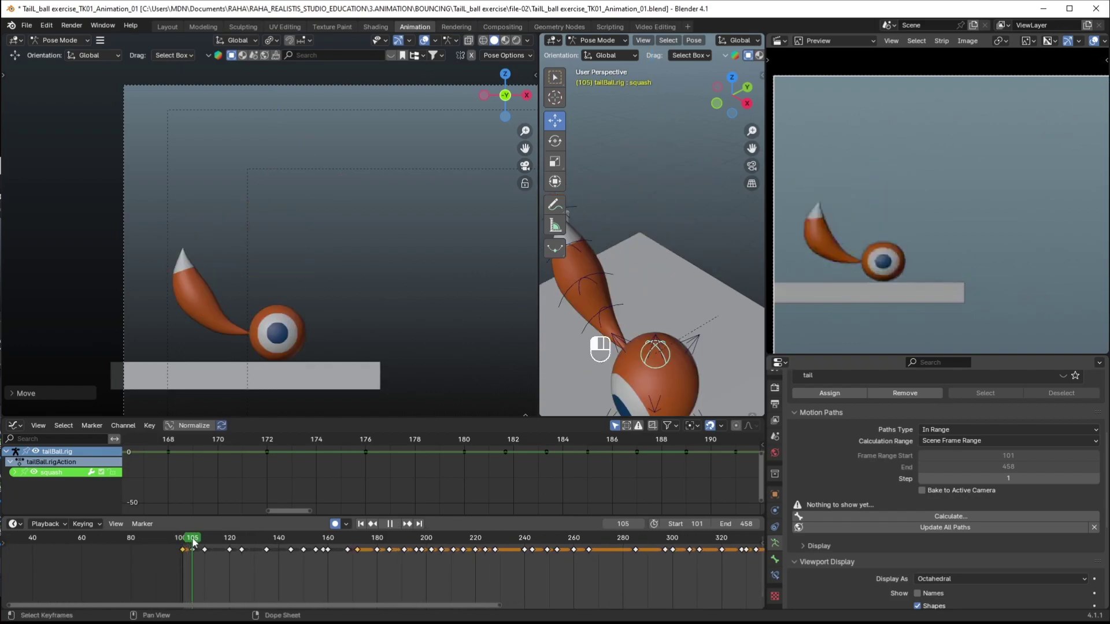
left_click_drag(192, 545, 192, 545)
middle_click_drag(230, 578, 603, 601, "ctrl")
left_click_drag(388, 539, 397, 541)
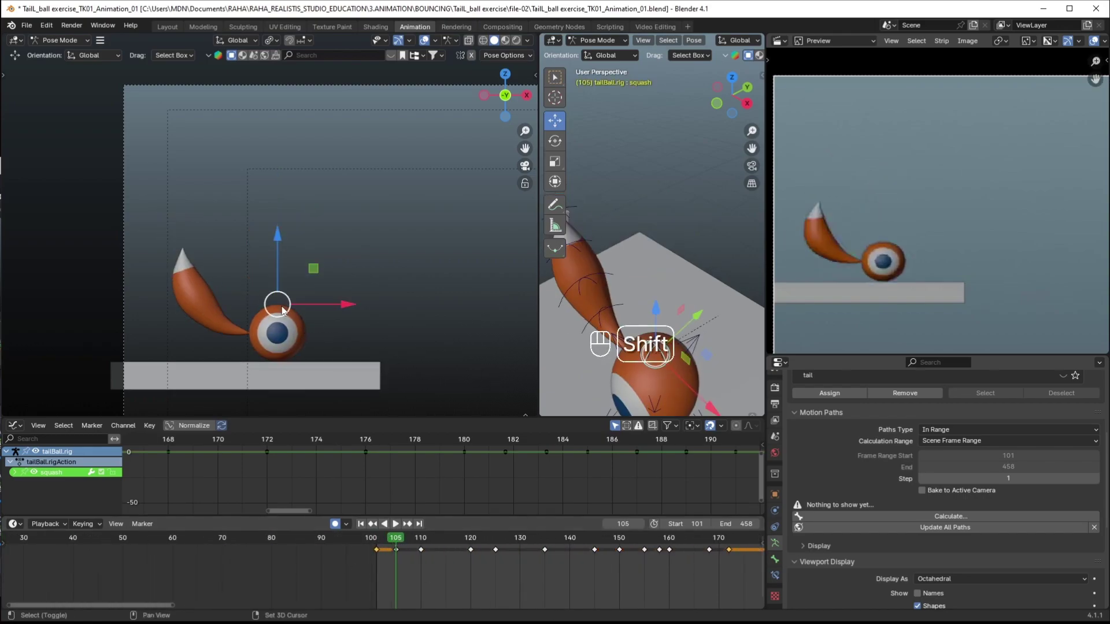
middle_click_drag(284, 317, 282, 286, "shift")
left_click_drag(277, 243, 276, 251)
Enlarge the curve area and frame the squash control's curves around frames 101 to 110
left_click_drag(541, 411, 487, 412)
middle_click_drag(452, 481, 395, 469, "ctrl")
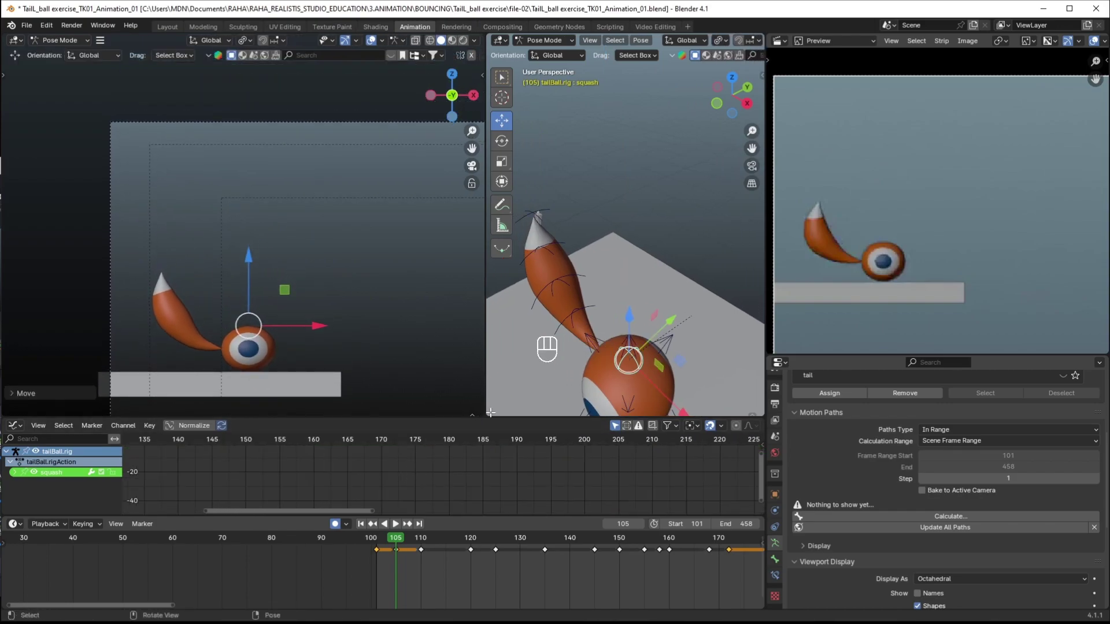
left_click_drag(495, 415, 481, 380)
middle_click_drag(480, 379, 429, 463, "ctrl")
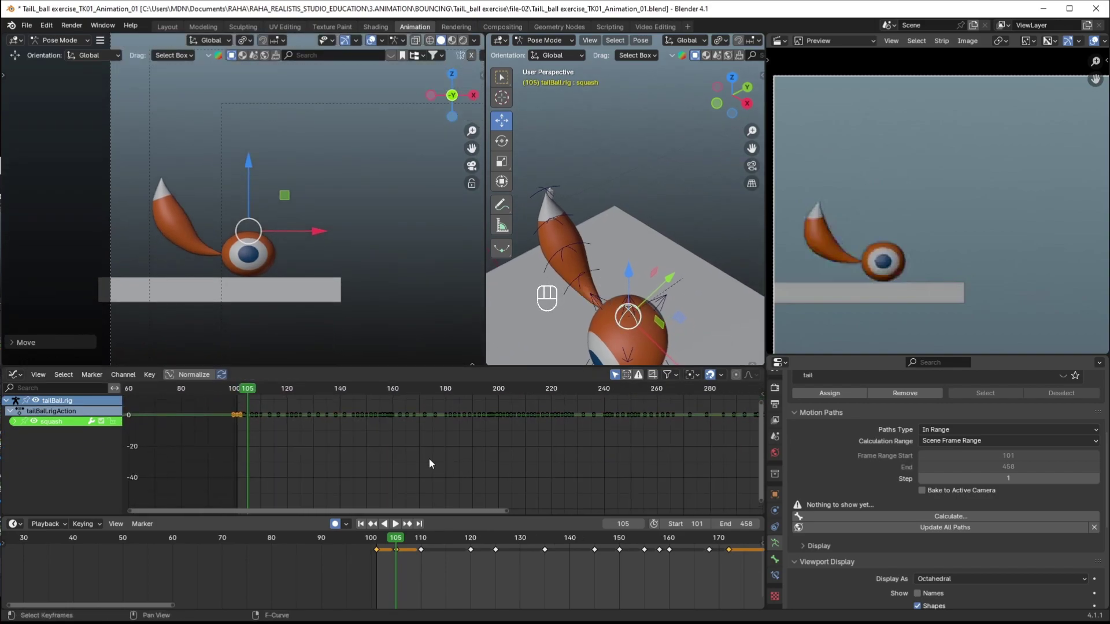
key("KP_Decimal")
middle_click_drag(539, 429, 506, 401, "ctrl")
middle_click_drag(488, 450, 476, 396)
middle_click_drag(471, 503, 532, 396, "ctrl")
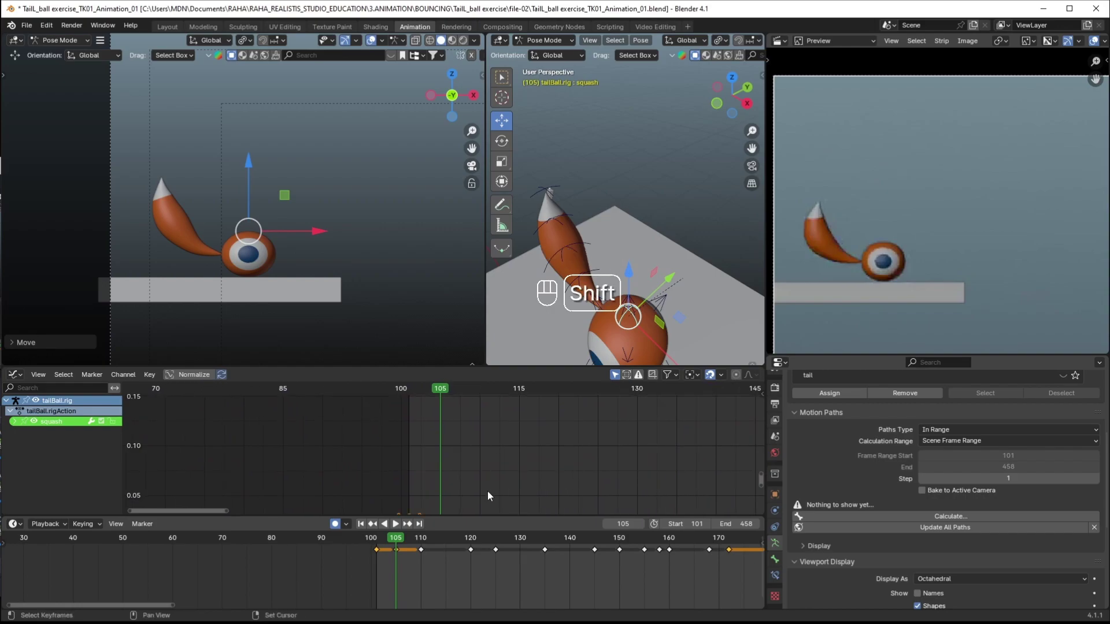
middle_click_drag(487, 478, 464, 396, "shift")
middle_click_drag(470, 459, 474, 482, "ctrl")
Raise the squash control at frame 104 to stretch the ball just before it lands
key("space")
left_click_drag(382, 548, 390, 546)
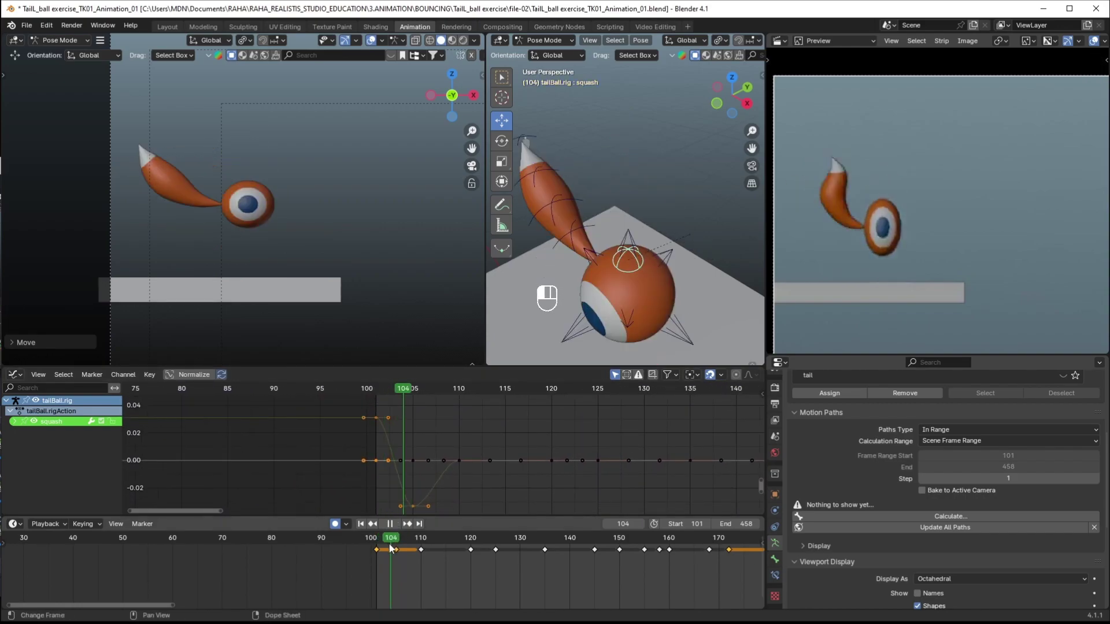
key("space")
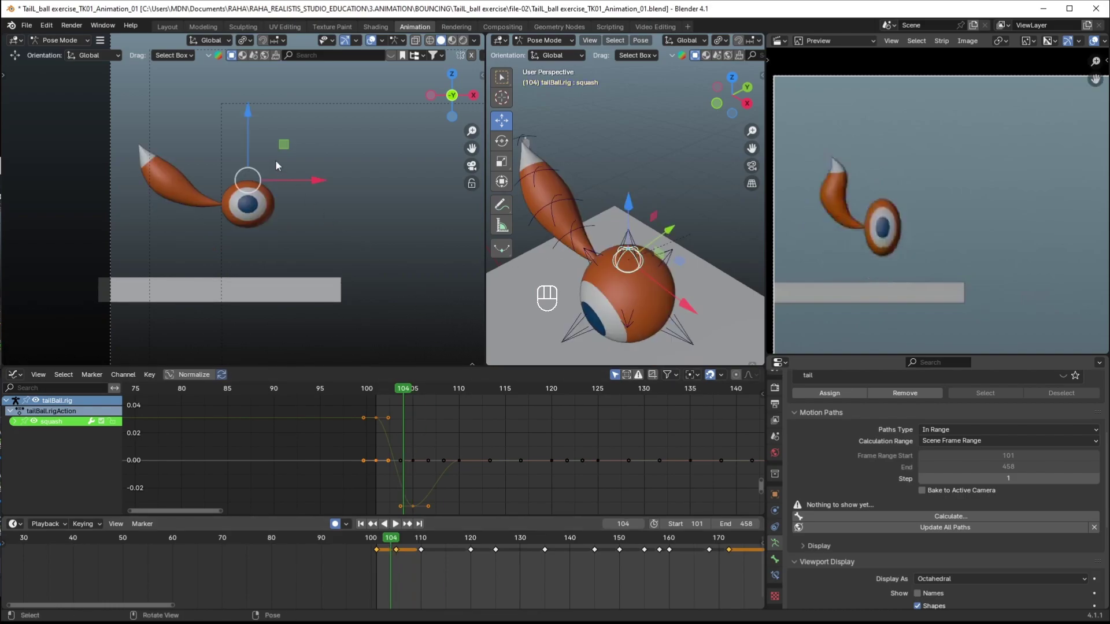
key("space")
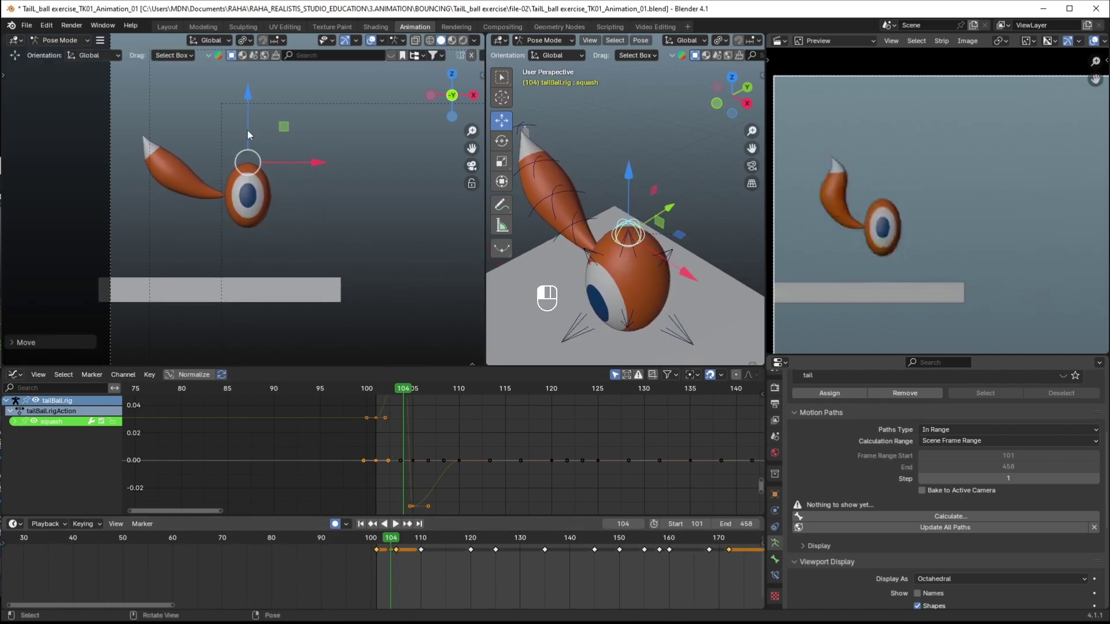
Stretch the ball slightly with the squash control at frames 110 and 107
left_click_drag(388, 554, 421, 553)
left_click_drag(638, 126, 638, 117)
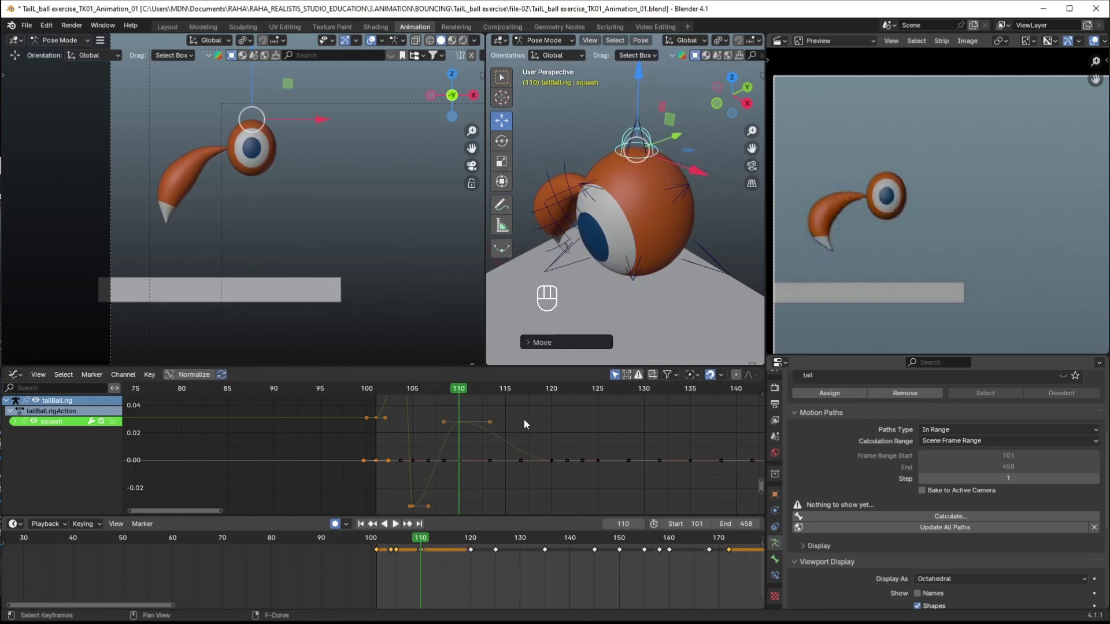
left_click_drag(399, 541, 405, 543)
left_click_drag(631, 214, 631, 190)
mouse_move(469, 452)
middle_mouse_down("ctrl")
mouse_move(467, 473)
mouse_move(469, 460)
middle_mouse_up("ctrl")
Isolate the squash control's Y Location curve and lower its frame 120 key by about 0.036
left_click_drag(412, 546, 471, 548)
middle_click_drag(582, 484, 512, 473, "shift")
left_click(14, 422)
left_click(33, 422)
left_click(24, 442)
left_click(47, 444)
left_click(523, 463)
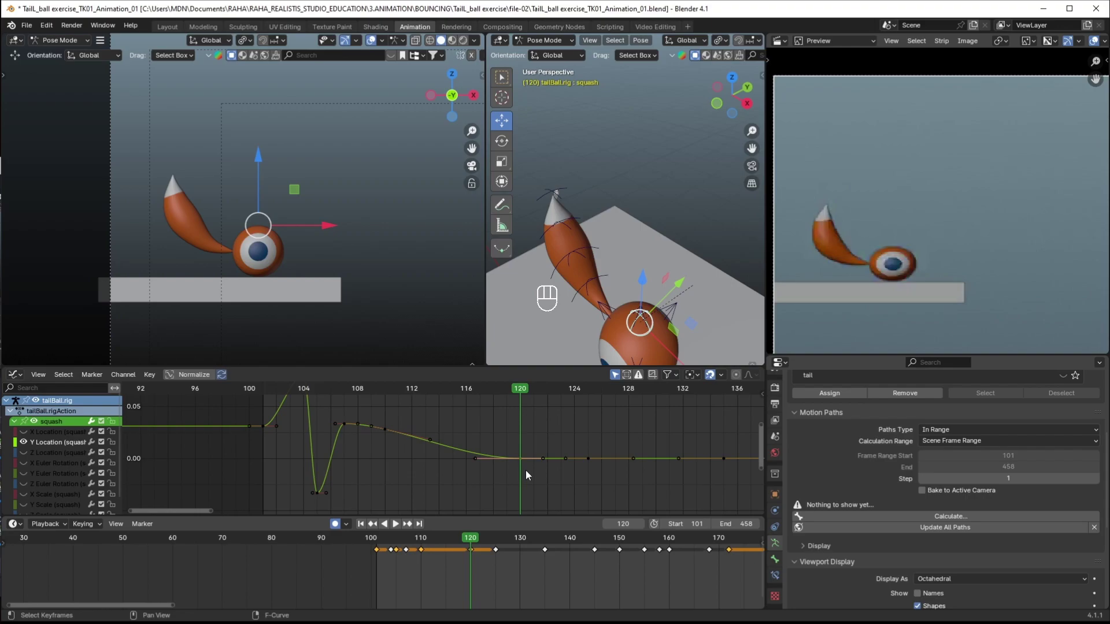
key("g")
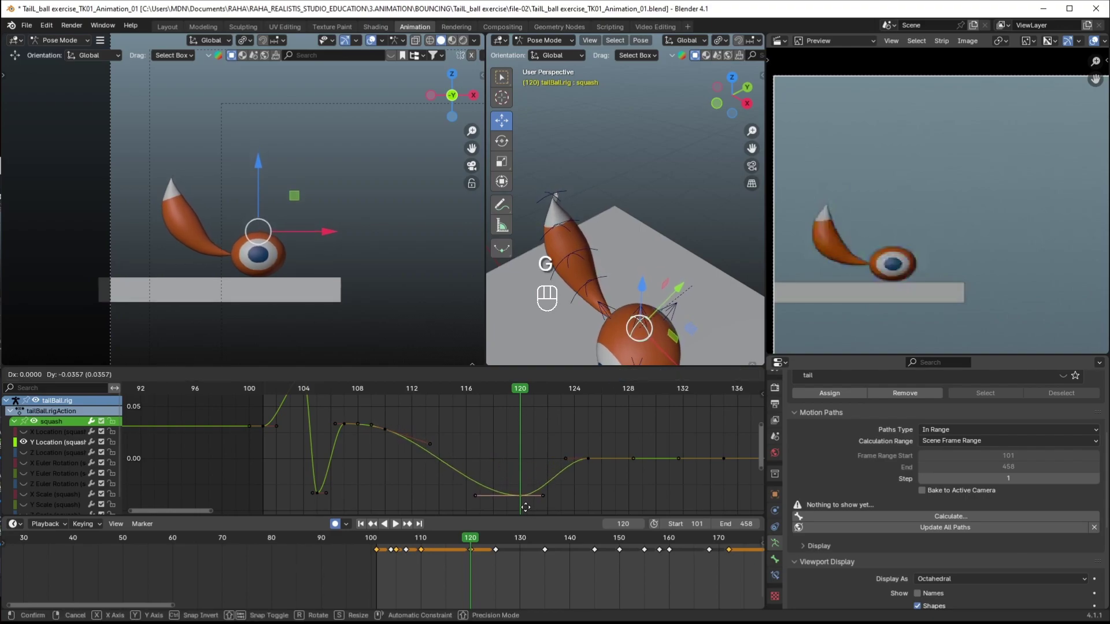
left_click(526, 508)
middle_click_drag(517, 470, 512, 478, "shift")
Raise the squash control at frame 119 to stretch the ball before its second landing and review the fall
left_click_drag(410, 541, 466, 544)
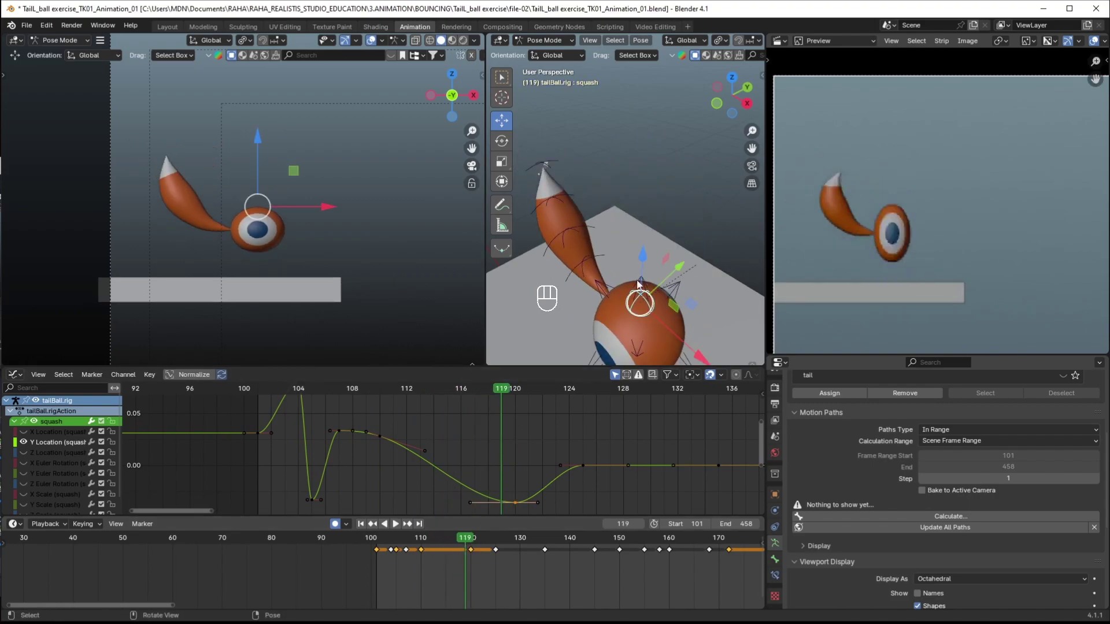
left_click_drag(643, 270, 610, 322)
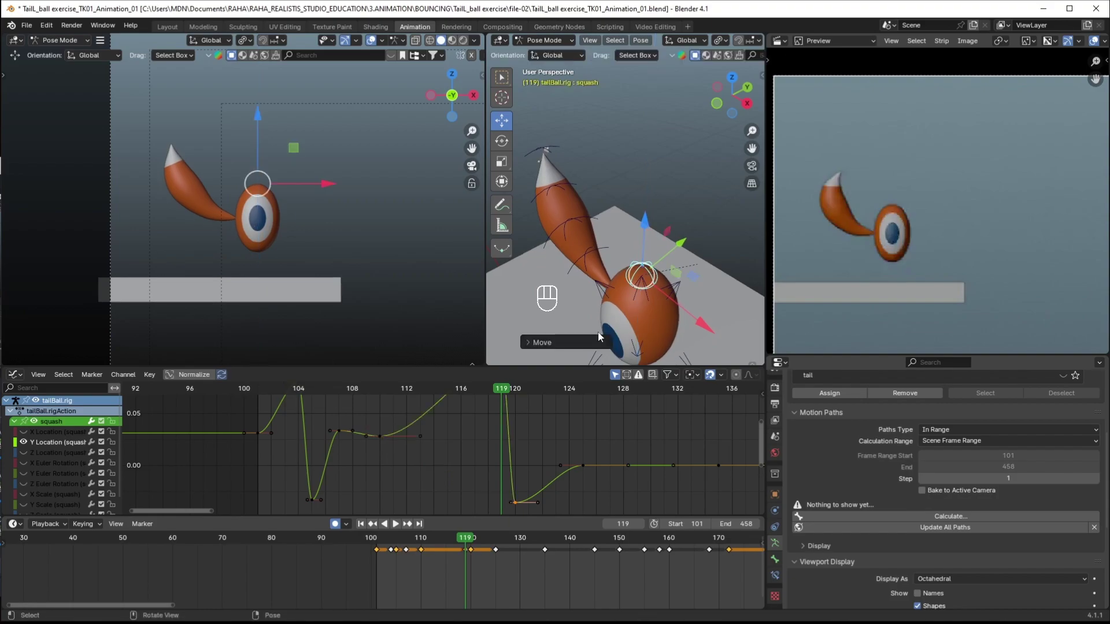
middle_click_drag(514, 434, 513, 453, "ctrl")
left_click_drag(421, 541, 446, 546)
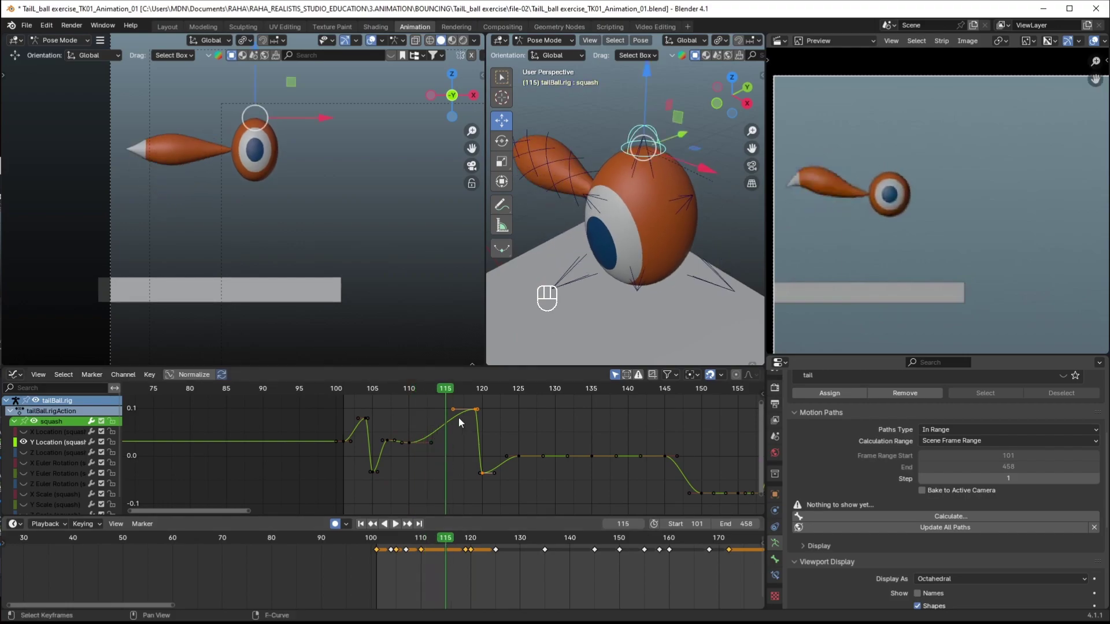
left_click(482, 426)
key("space")
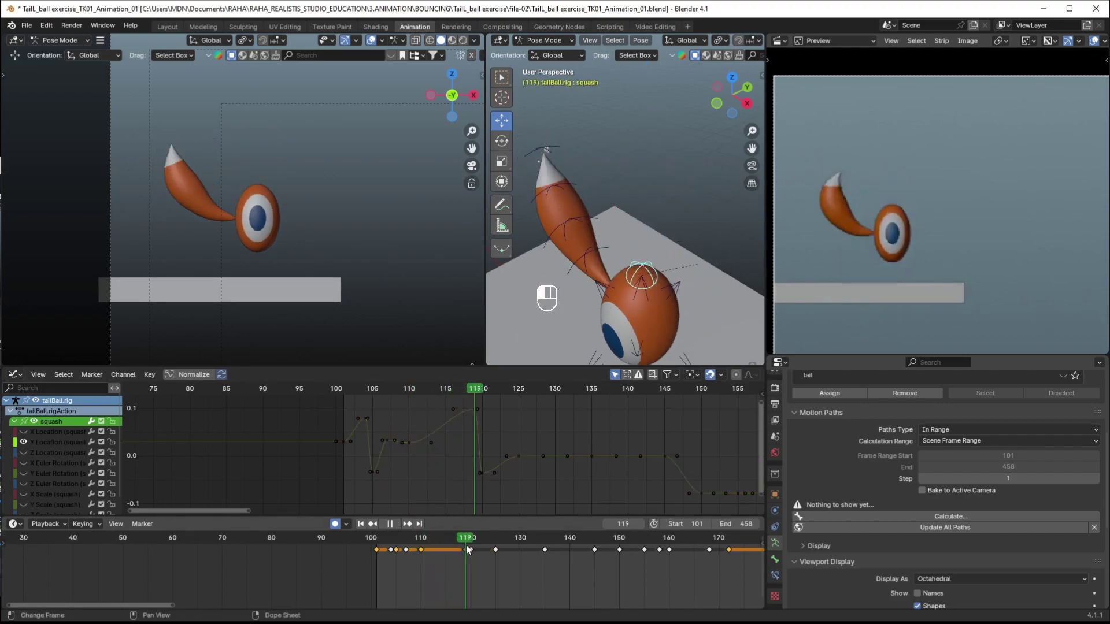
Key the squash control at frame 116 and lower that Y Location key by about 0.03
left_click_drag(466, 545, 450, 543)
middle_click_drag(449, 470, 473, 462, "ctrl")
key("i")
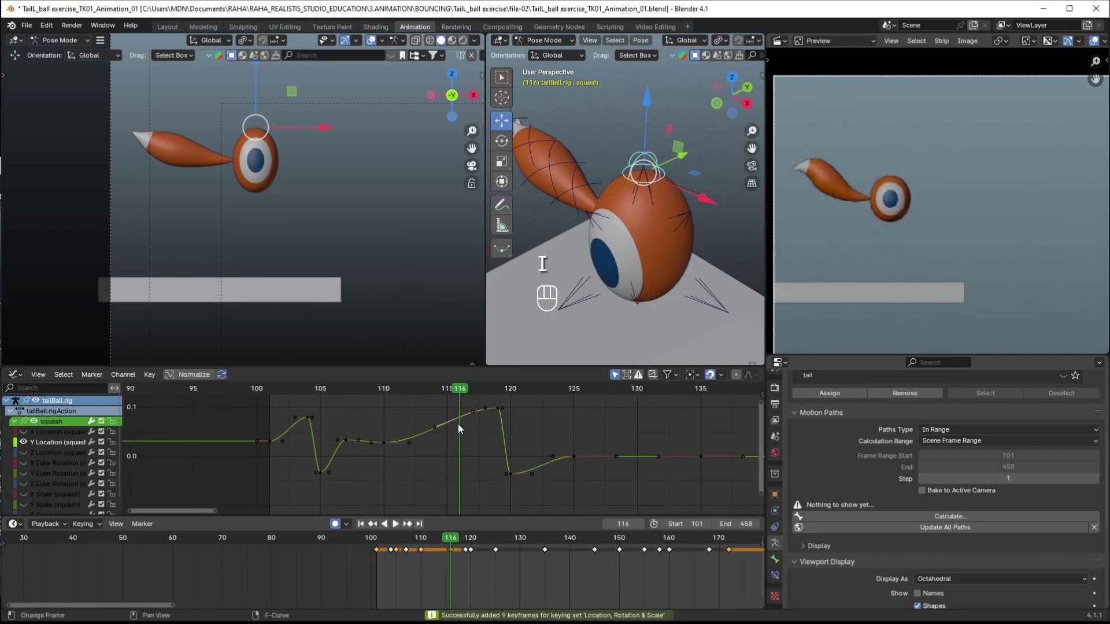
key("g")
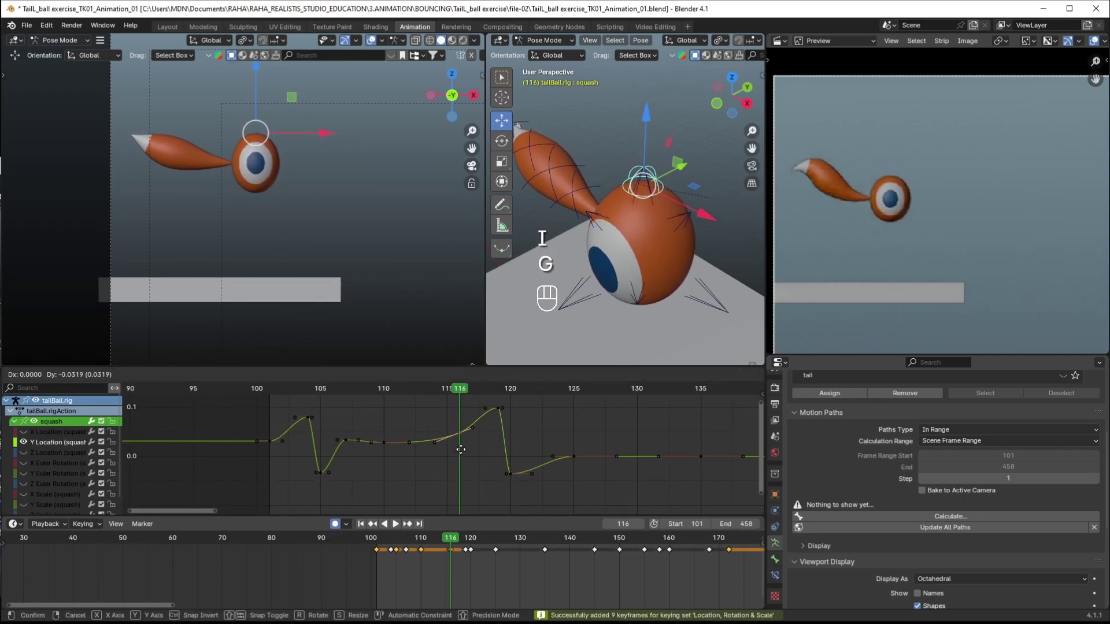
left_click(460, 448)
Replay and scrub the hop between the landings at frames 105 and 120
mouse_move(424, 547)
left_mouse_down()
mouse_move(480, 549)
mouse_move(380, 546)
mouse_move(436, 549)
left_mouse_up()
key("space")
key("space")
left_click(398, 543)
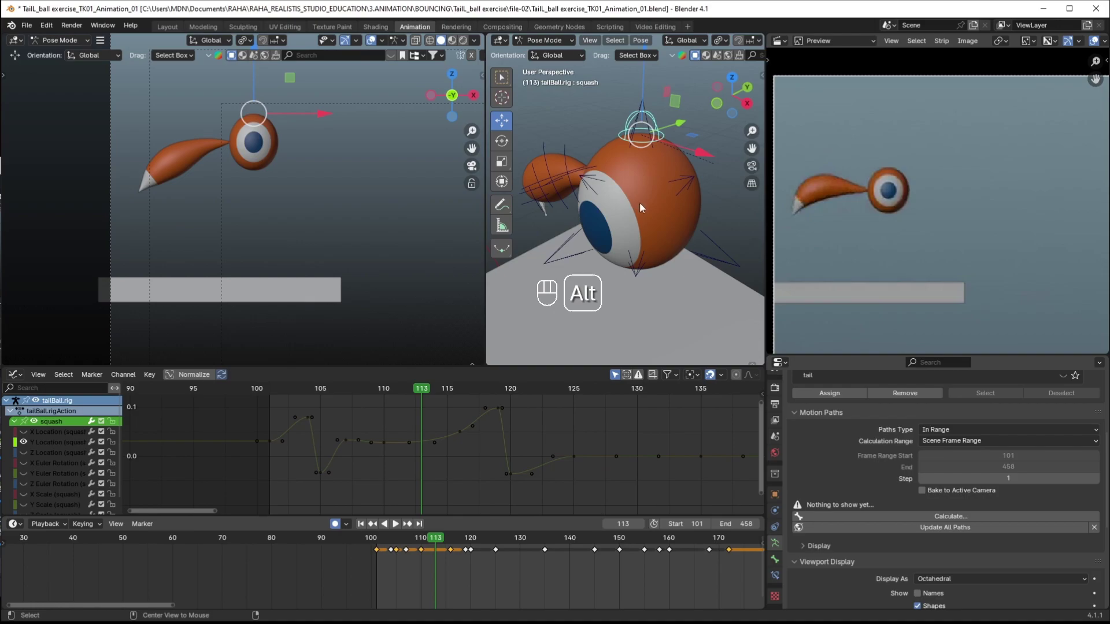
Reset the squash control's location at the hop's peak, place that key at frame 112 and delete the frame 110 key
key("alt+g")
mouse_move(413, 543)
left_mouse_down()
mouse_move(448, 548)
mouse_move(391, 541)
mouse_move(421, 545)
left_mouse_up()
key("g")
left_click(430, 550)
left_click(422, 550)
key("x")
left_click(424, 550)
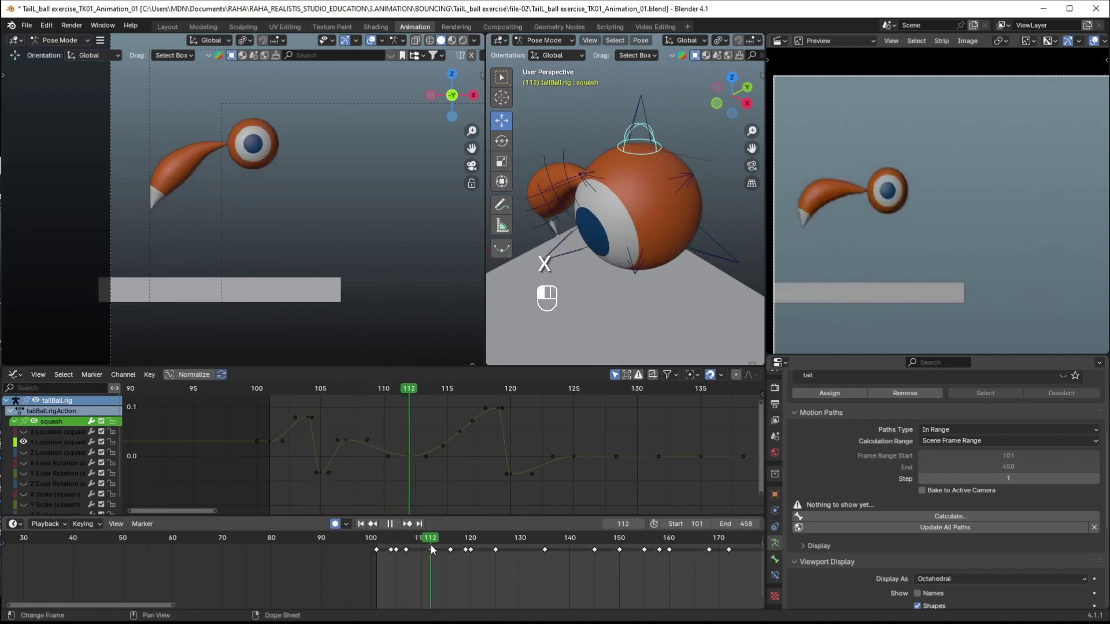
Replay the first hop and delete the squash control's Y Location key at frame 116
key("Escape")
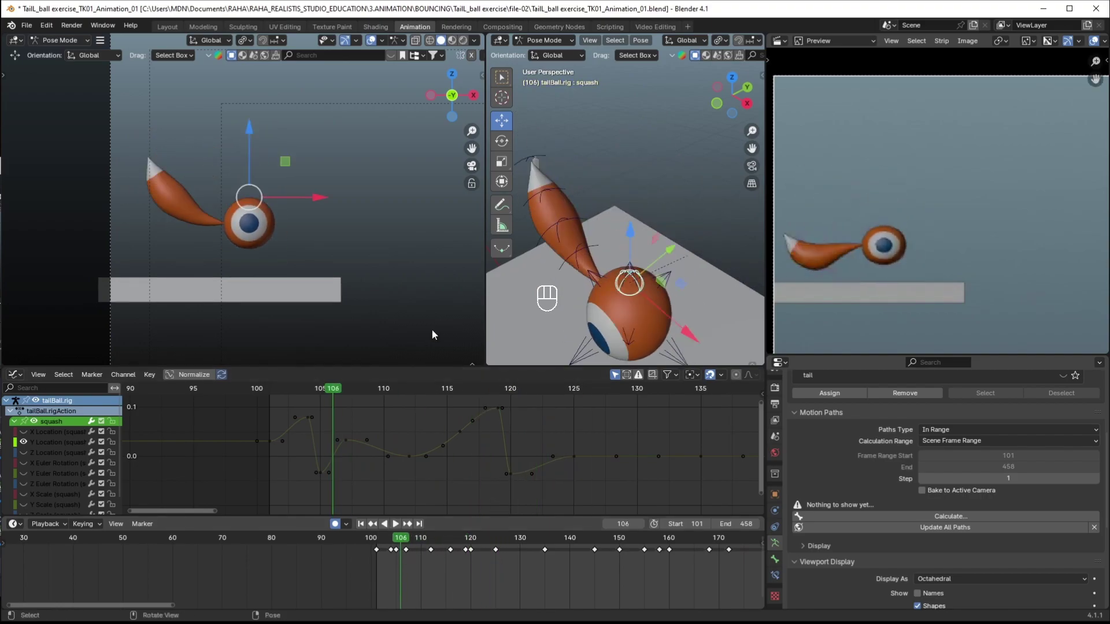
key("space")
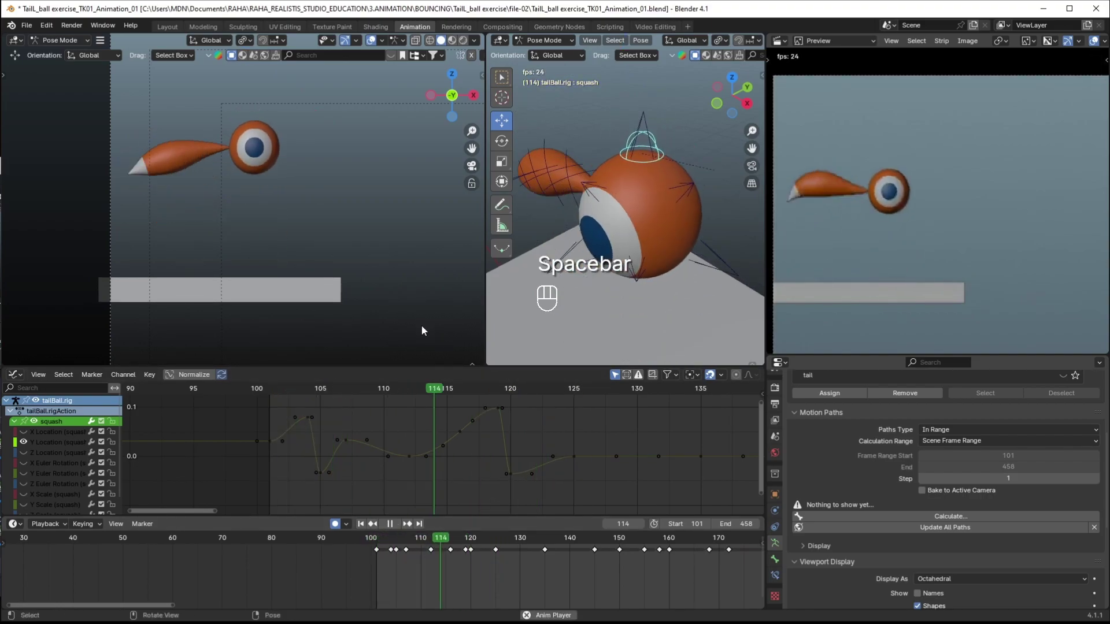
key("space")
left_click_drag(410, 547, 450, 548)
left_click_drag(469, 451, 452, 418)
key("x")
left_click(469, 448)
Delete the remaining squash keys at frame 116 and replay the hop
left_click_drag(404, 545, 373, 543)
key("space")
key("space")
left_click(451, 550)
key("x")
left_click(432, 548)
key("space")
key("space")
Copy the squash control's Y Location key from frame 107 to frame 125
mouse_move(491, 543)
left_mouse_down()
mouse_move(451, 543)
mouse_move(496, 543)
left_mouse_up()
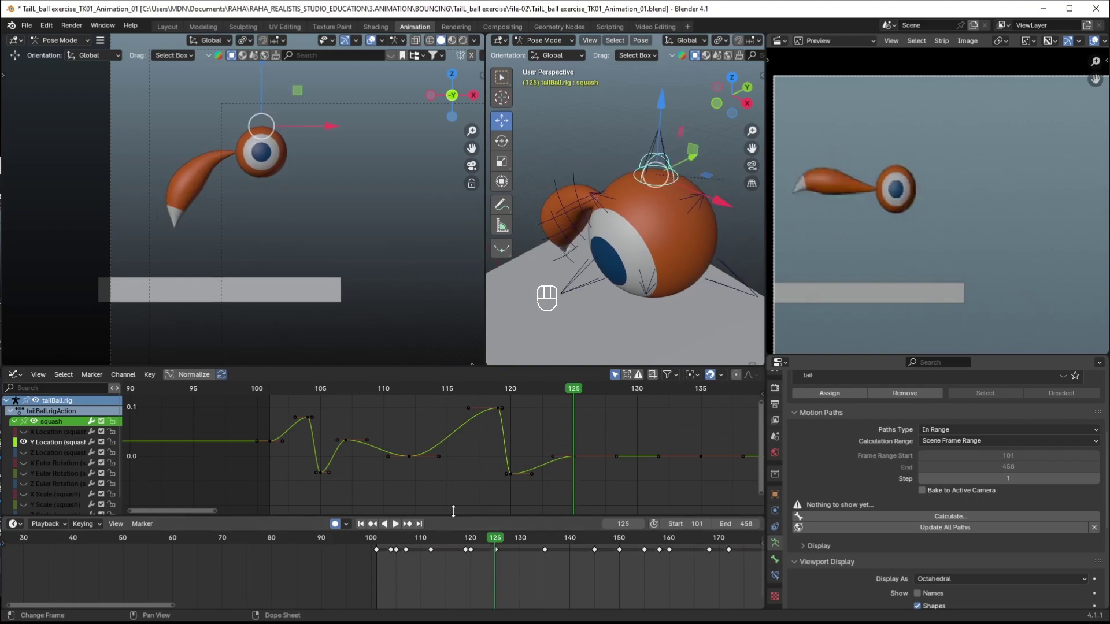
middle_click_drag(456, 467, 523, 481, "ctrl")
left_click_drag(332, 420, 318, 445)
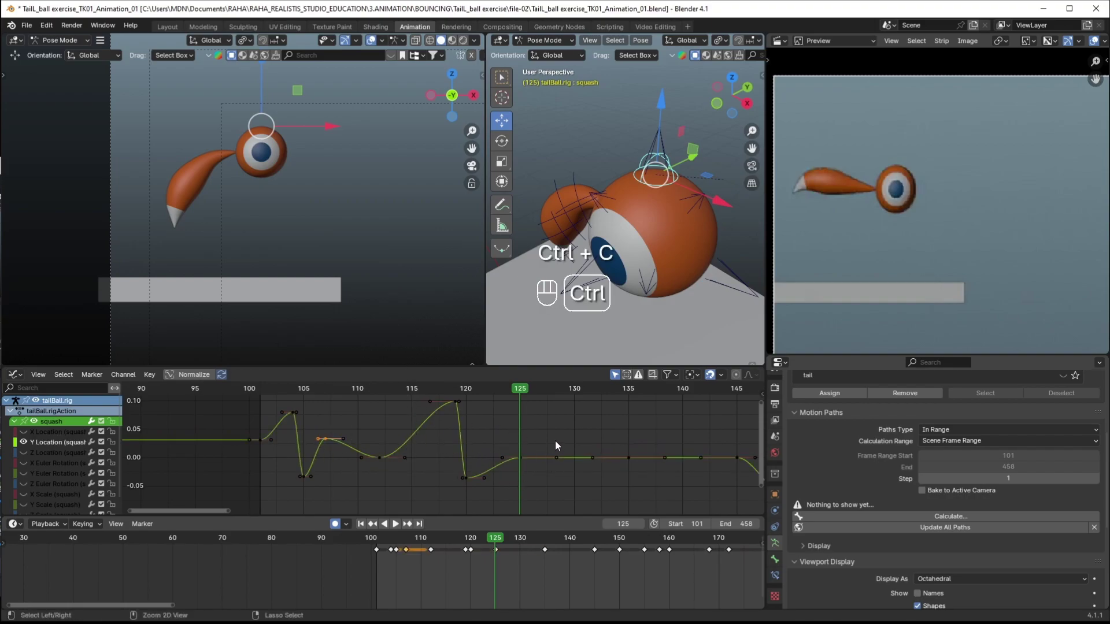
key("ctrl+v")
Copy the squashed Y Location key from frame 120 to the landing at frame 135
left_click_drag(501, 546, 546, 548)
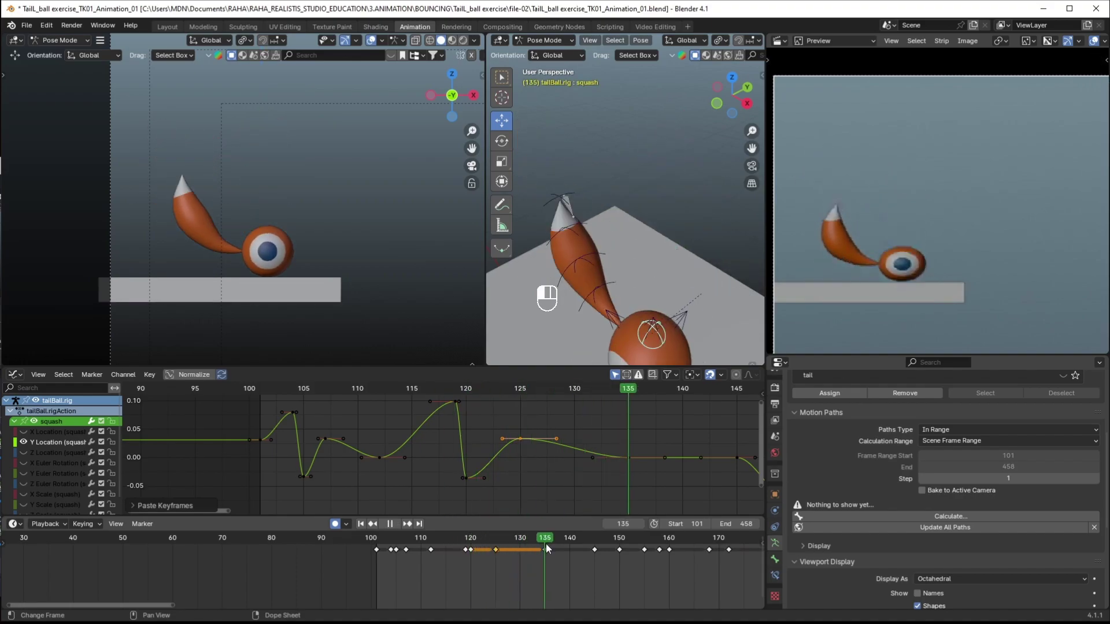
left_click(465, 478)
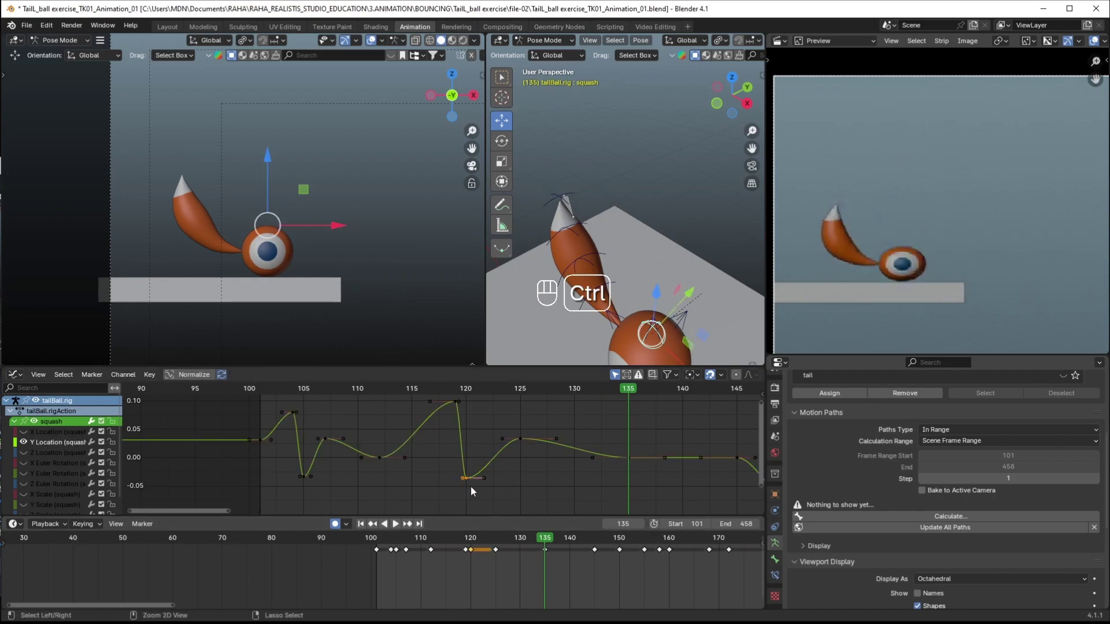
key("ctrl+v")
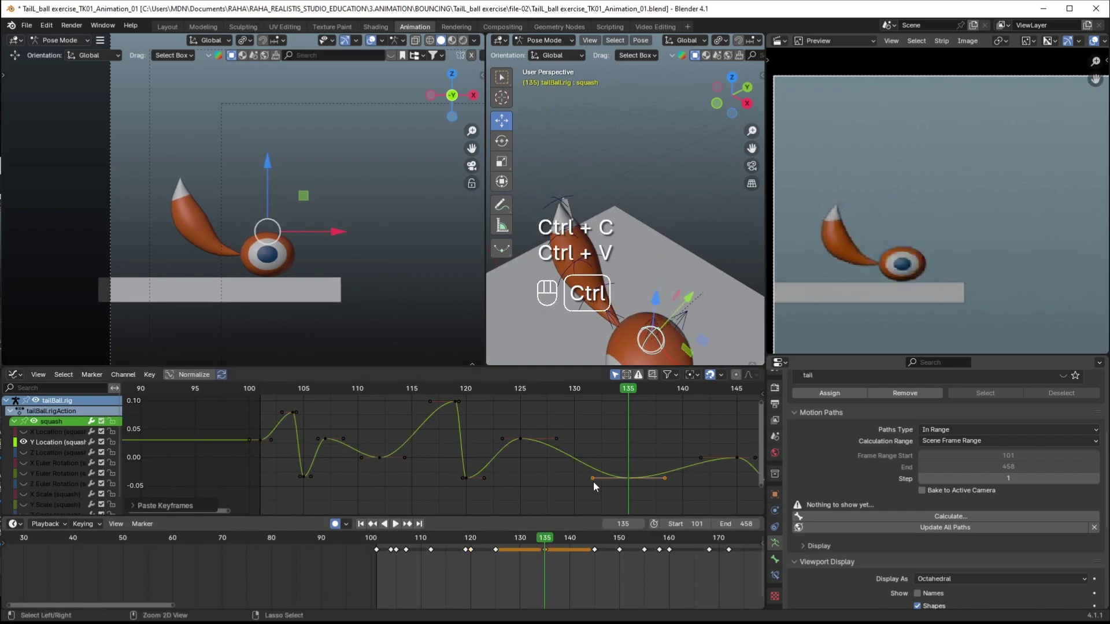
Copy the squash control's neutral Y Location key from frame 112 to frame 130
left_click_drag(546, 541, 398, 537)
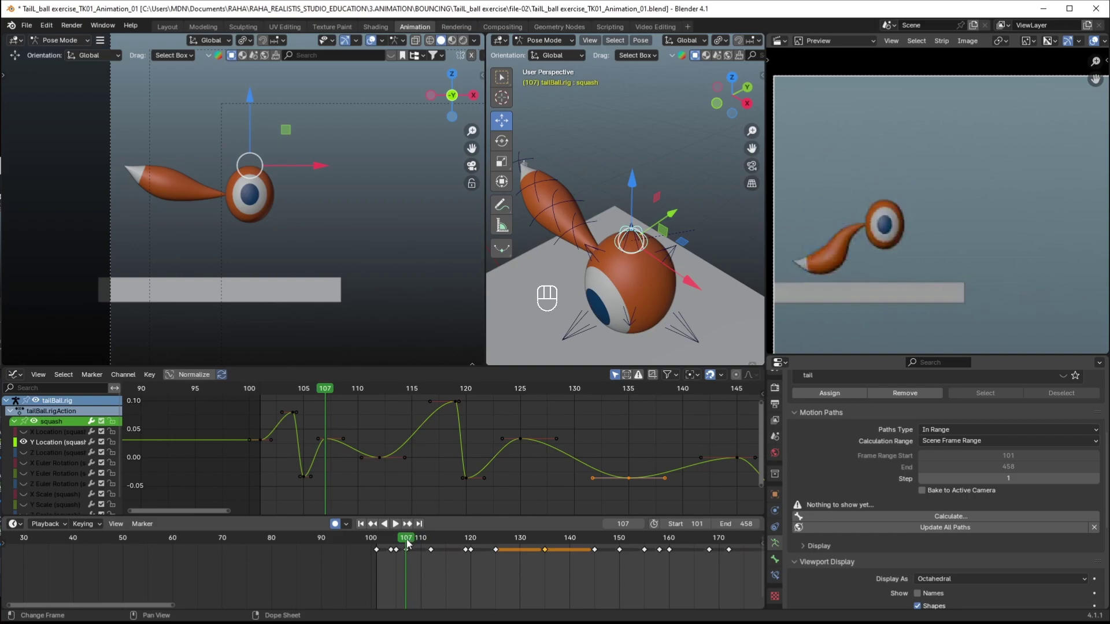
left_click(408, 524)
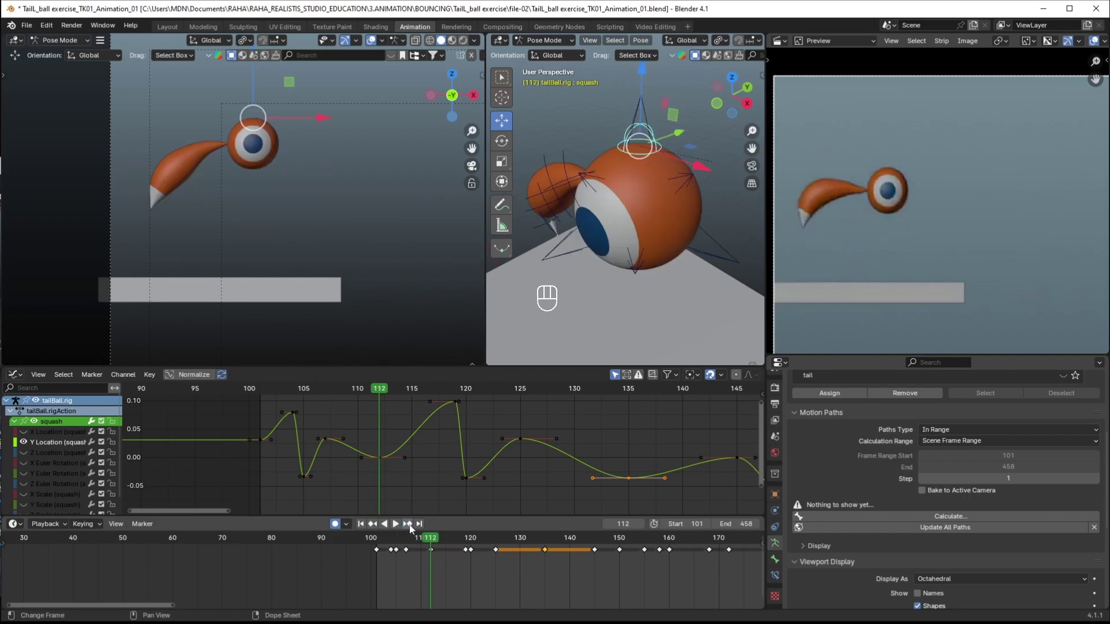
left_click(406, 549)
left_click_drag(409, 540, 518, 536)
left_click(380, 457)
key("ctrl+c")
key("ctrl+v")
middle_click_drag(618, 484, 541, 503, "shift")
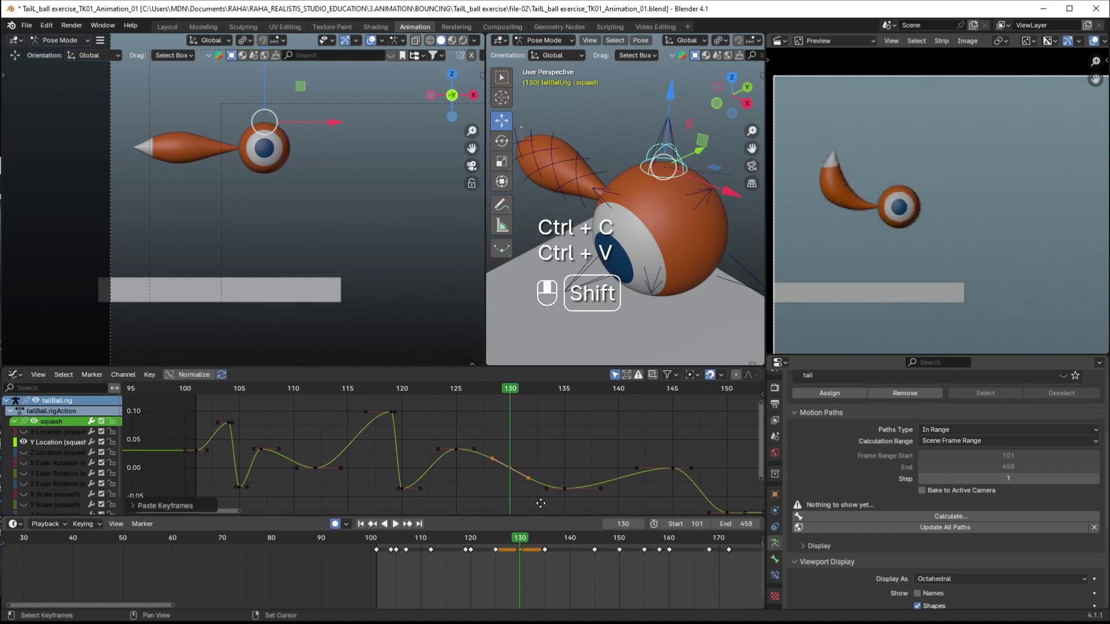
Copy the stretched Y Location key from frame 119 to frame 133, ahead of the landing
left_click_drag(526, 541, 543, 542)
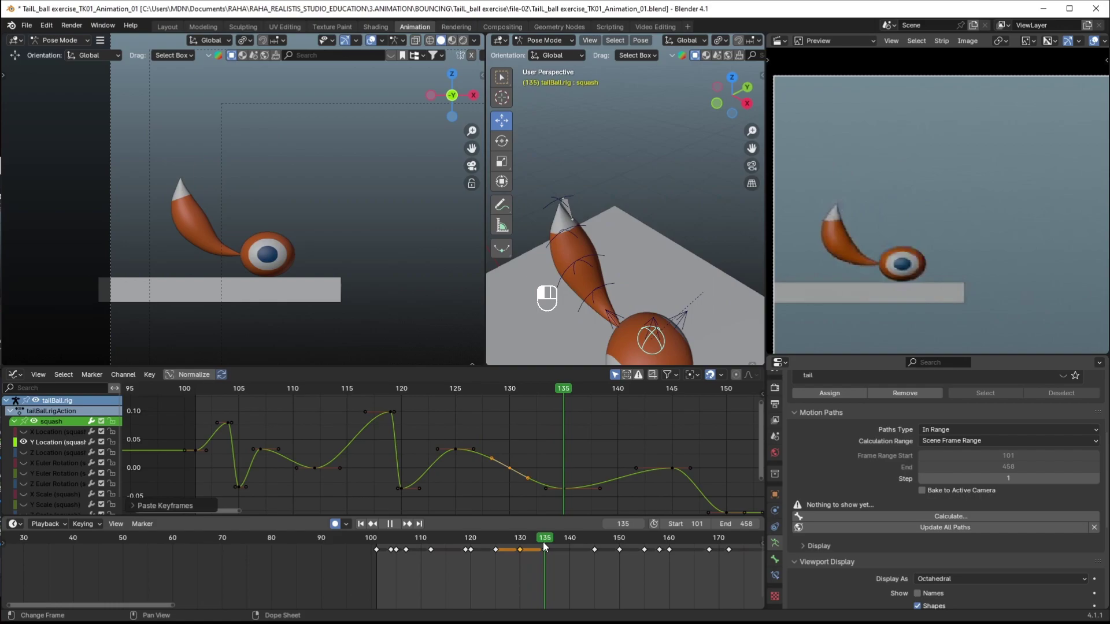
left_click_drag(543, 542, 535, 544)
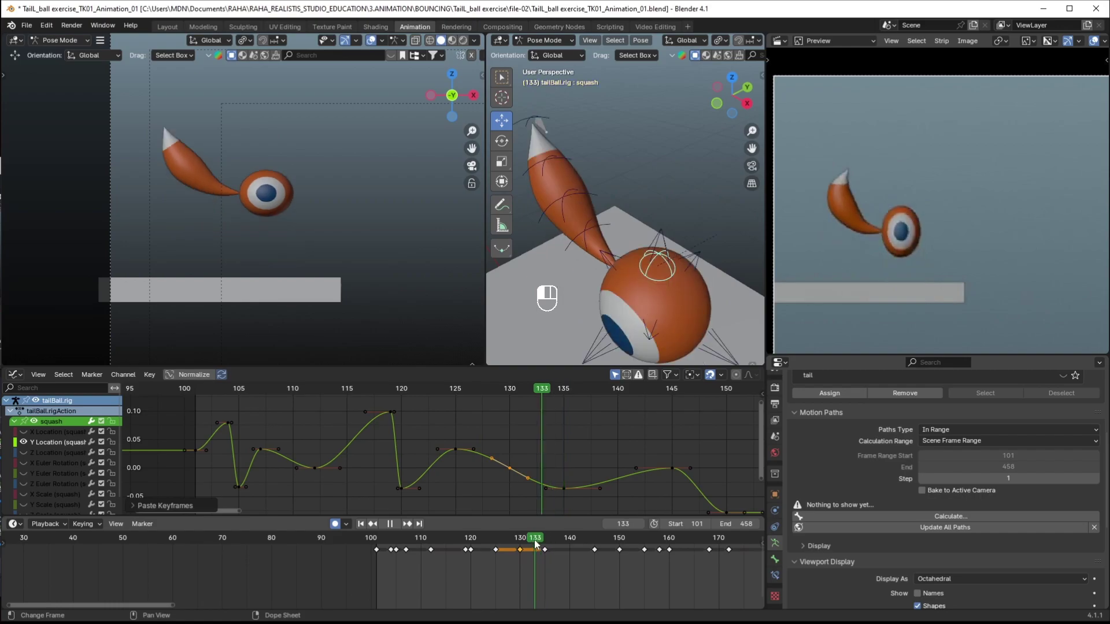
left_click(393, 411)
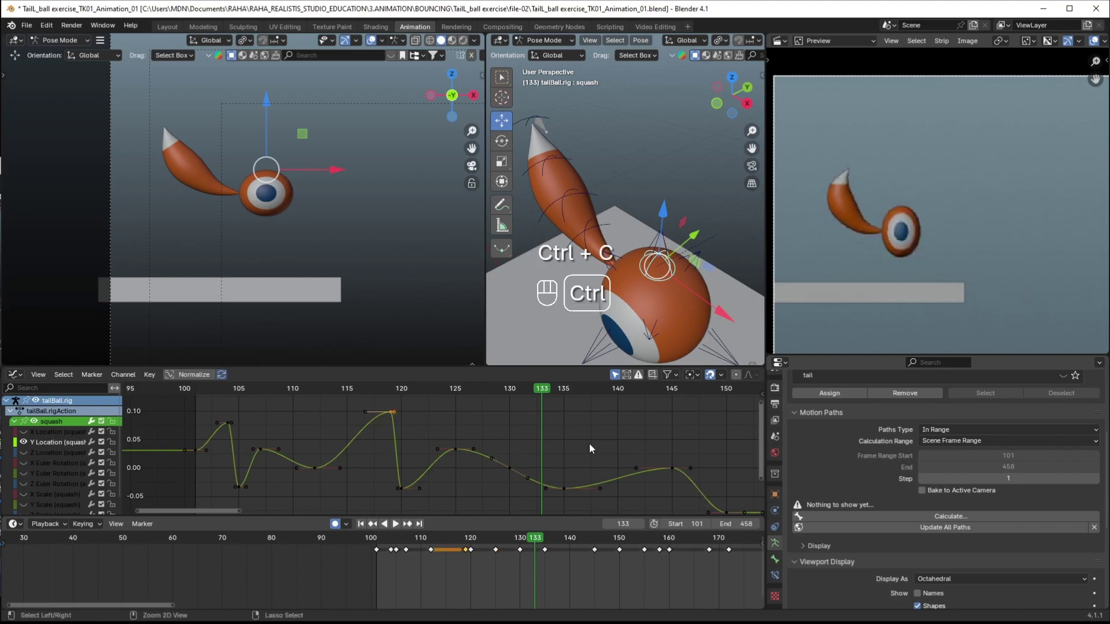
key("ctrl+v")
Play the animation from its start to review the stretch and squash on the hops
left_click_drag(520, 543, 382, 546)
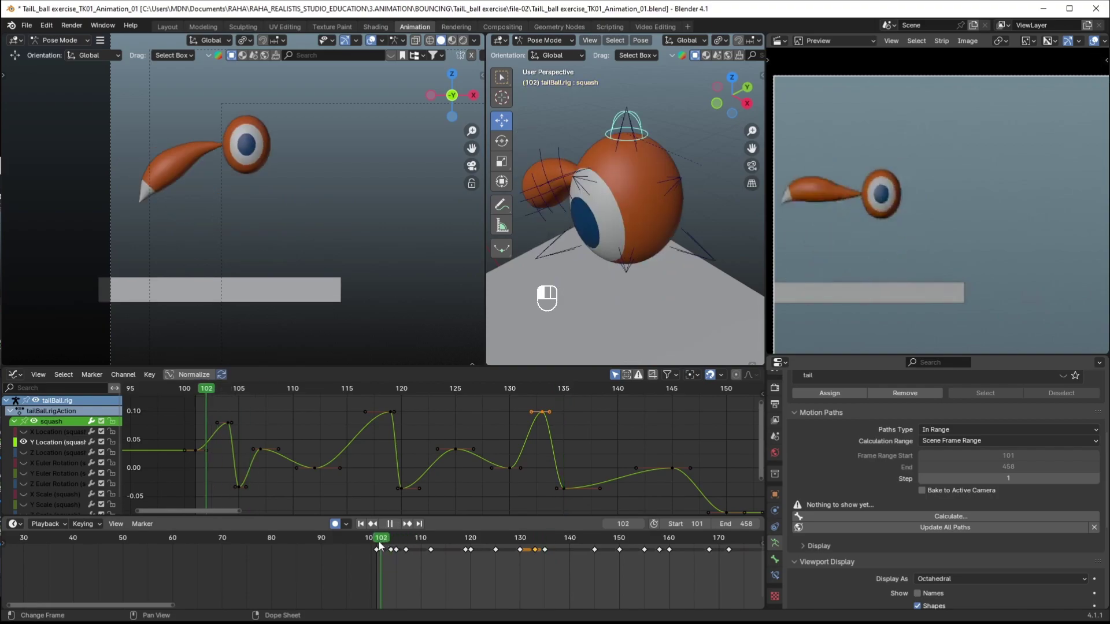
key("space")
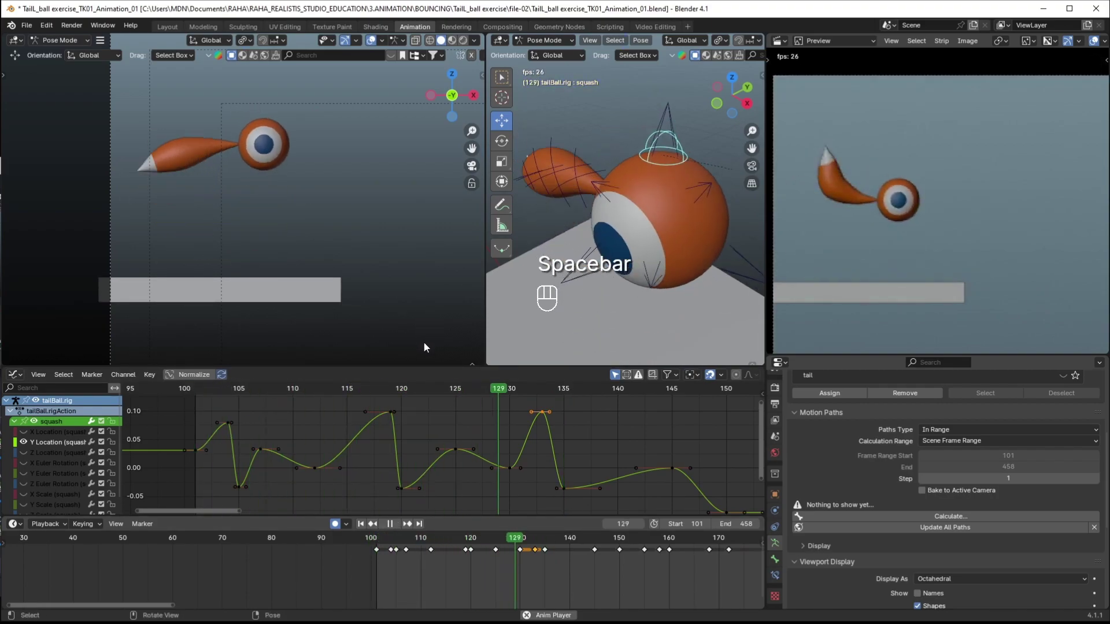
key("space")
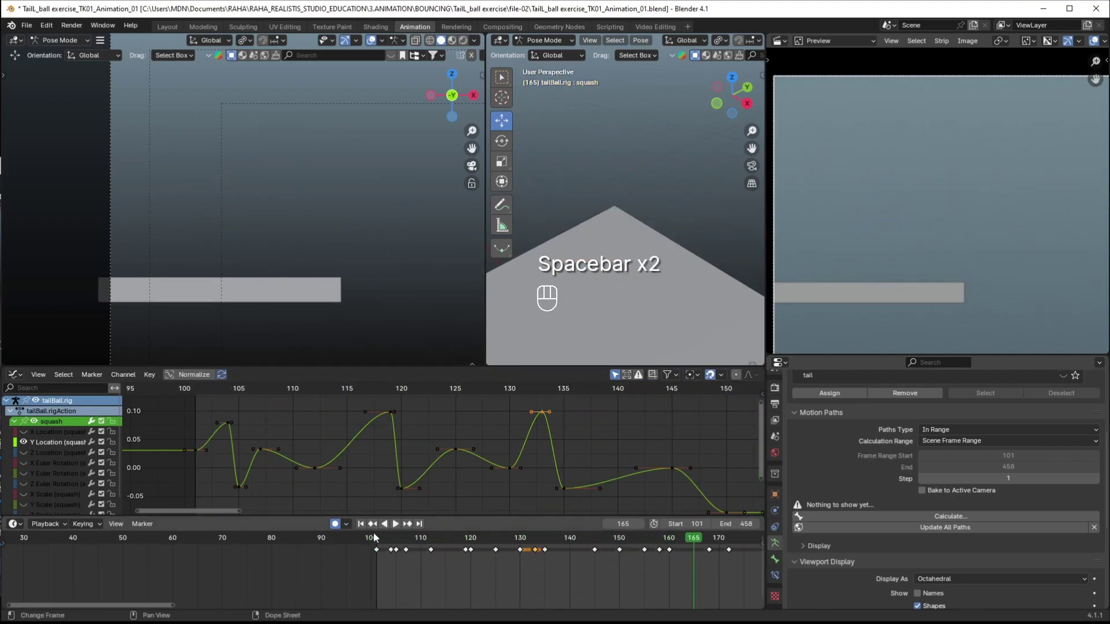
left_click(374, 539)
key("space")
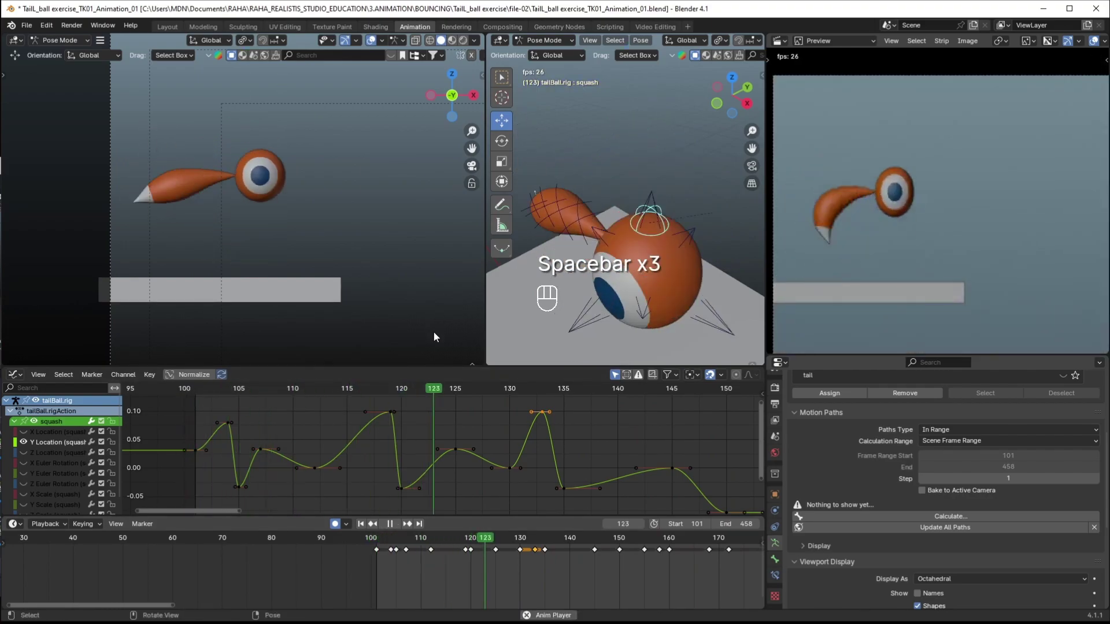
key("space")
Copy the squash control's Y Location keys from frames 105 to 120 and paste them starting at frame 135
middle_click_drag(610, 577, 561, 553)
left_click(485, 541)
middle_click_drag(491, 569, 472, 601)
left_click_drag(468, 543, 476, 548)
left_click_drag(581, 500, 535, 496)
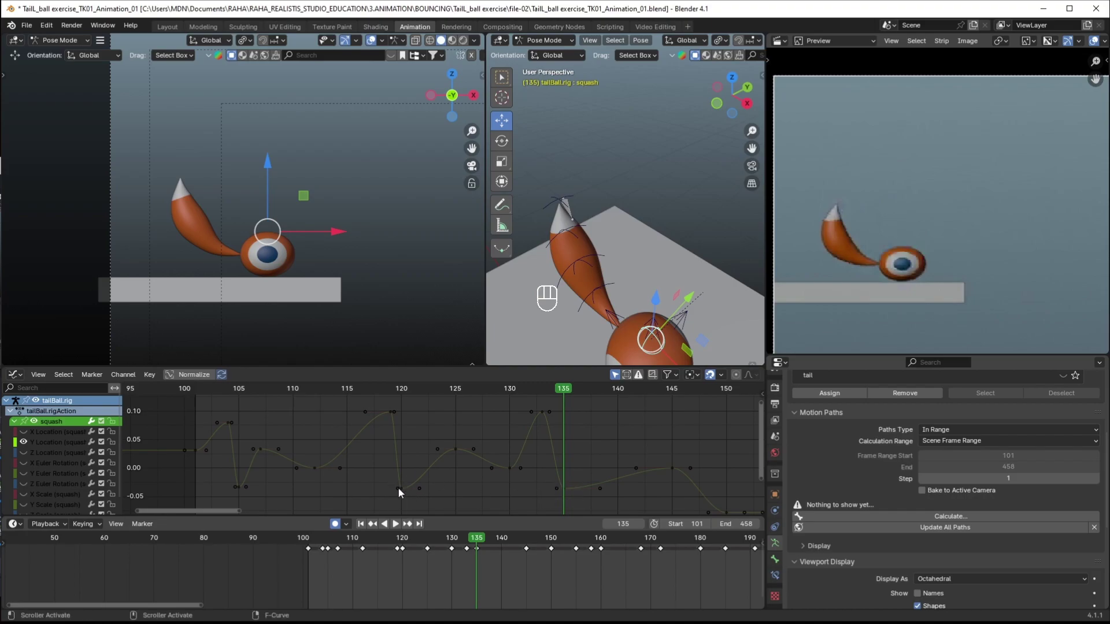
left_click_drag(231, 501, 414, 415)
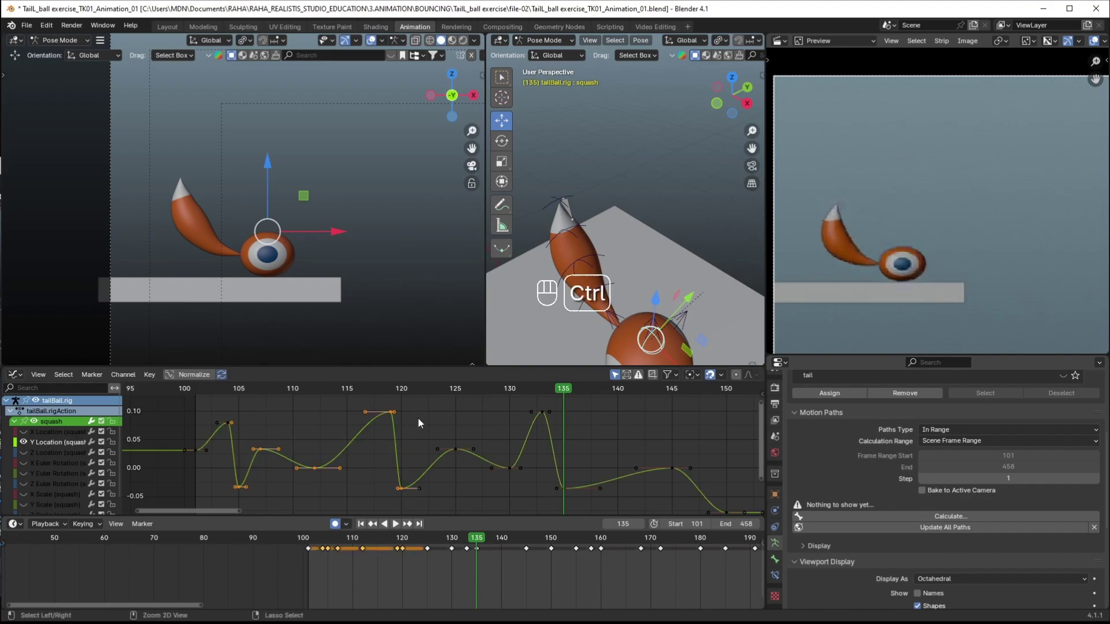
left_click(218, 423, "ctrl")
key("ctrl+c")
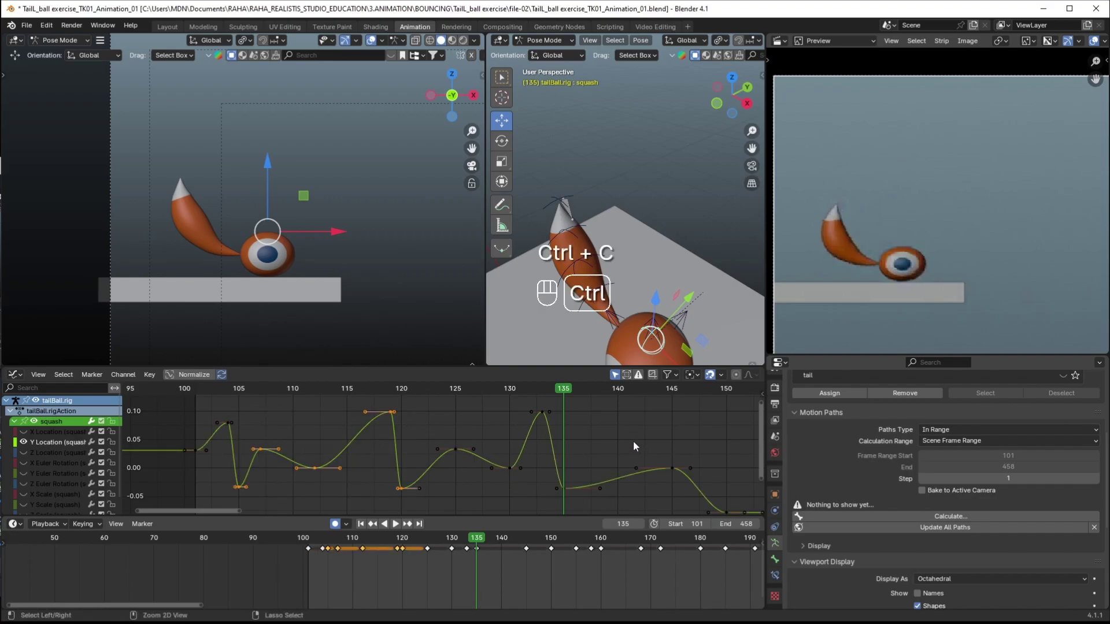
key("ctrl+v")
middle_click_drag(717, 470, 556, 464, "shift")
Move the neutral squash key at frame 130 to frame 129
left_click_drag(477, 544, 447, 552)
left_click(452, 548)
key("g")
left_click(449, 549)
key("space")
Move the stretched squash key at frame 133 to frame 134
mouse_move(454, 542)
left_mouse_down()
mouse_move(490, 543)
mouse_move(471, 550)
left_mouse_up()
key("space")
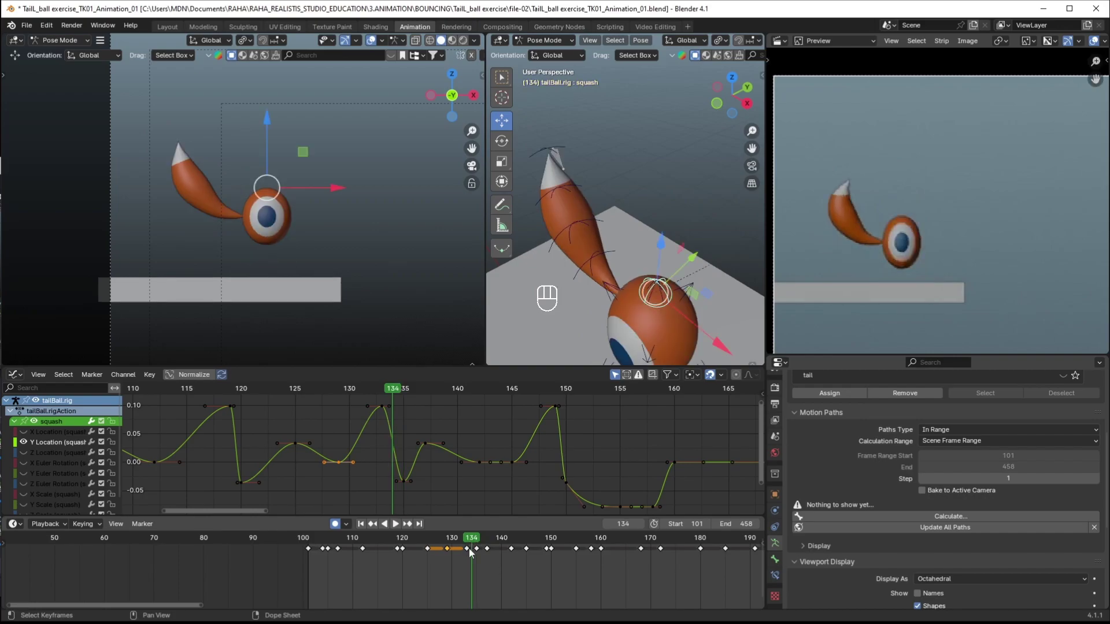
key("g")
left_click(472, 547)
key("space")
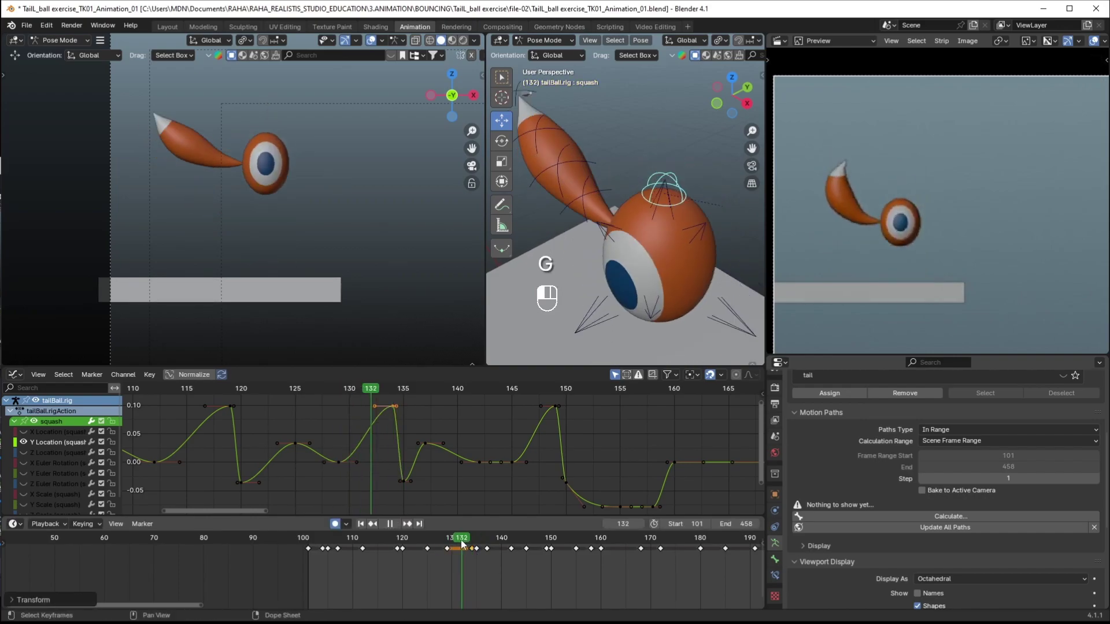
Move the rebound stretch key at frame 137 to frame 136
left_click_drag(472, 543, 482, 544)
mouse_move(486, 495)
middle_mouse_down("ctrl")
mouse_move(506, 474)
mouse_move(504, 484)
middle_mouse_up("ctrl")
left_click(489, 549)
key("g")
key("g")
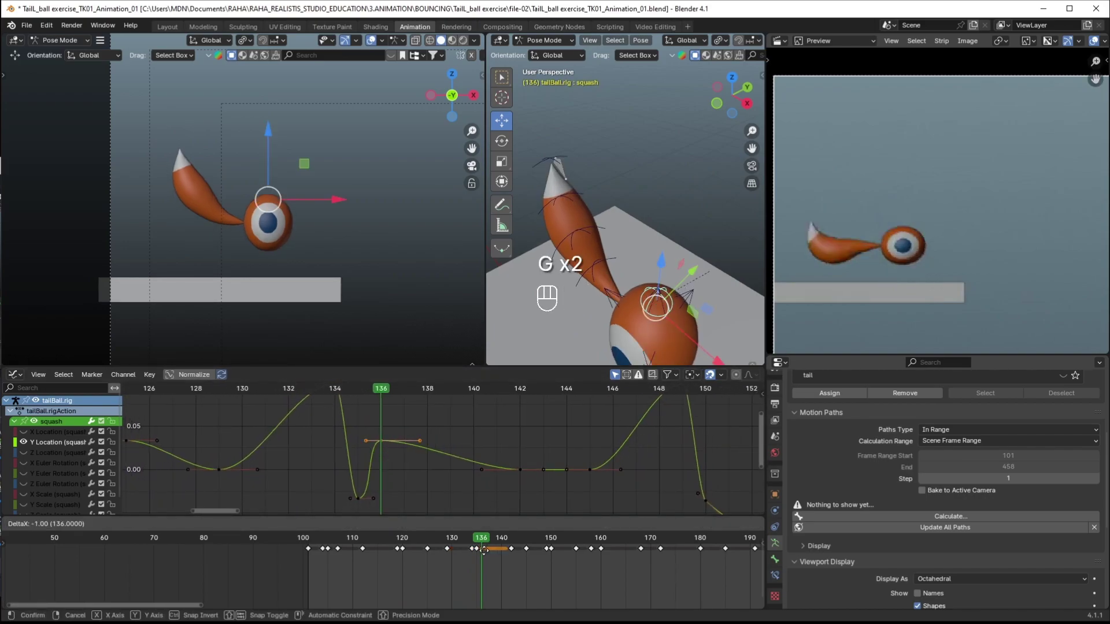
left_click(482, 548)
key("space")
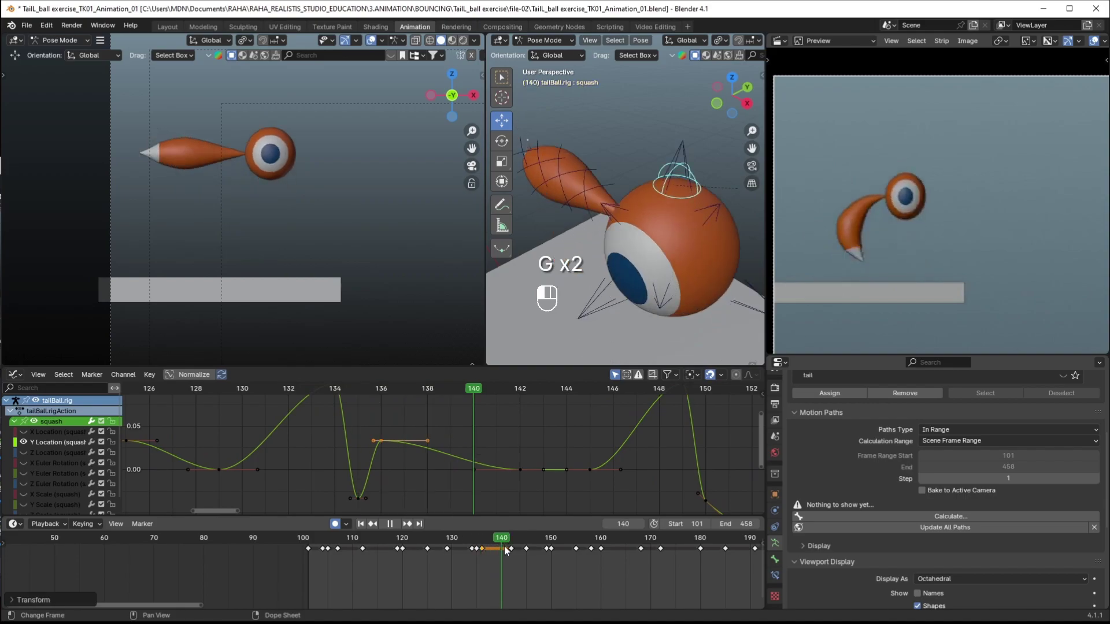
Lower the squash control at the frame 150 landing and reset its location at frame 155
left_click_drag(530, 550, 550, 553)
key("space")
middle_click_drag(680, 477, 544, 512, "shift")
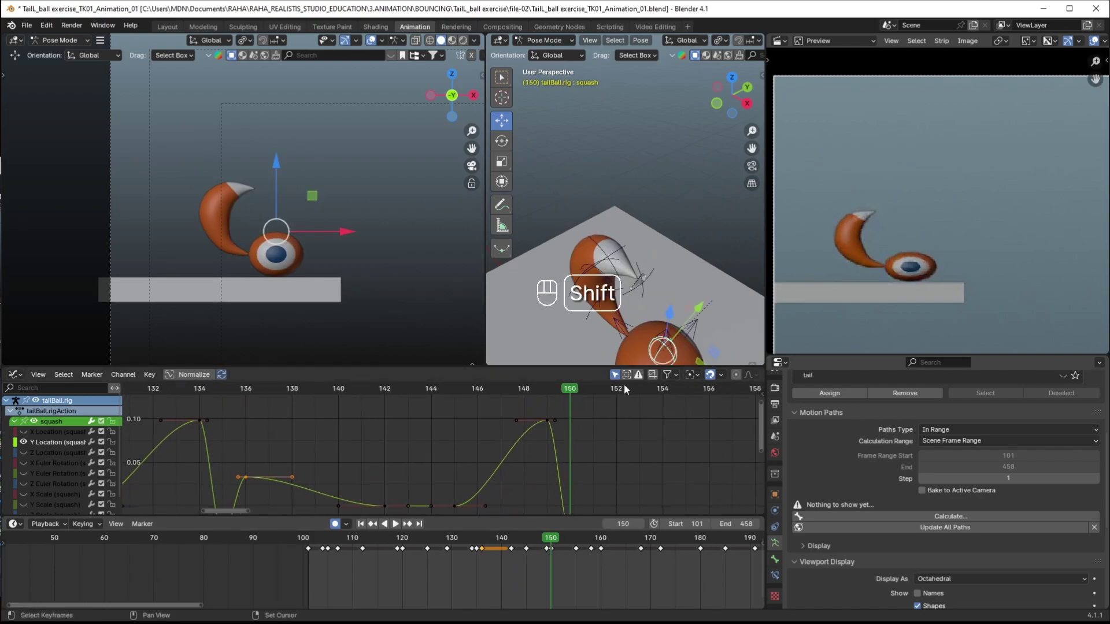
middle_click_drag(627, 287, 604, 223, "shift")
middle_click_drag(636, 448, 575, 477, "ctrl")
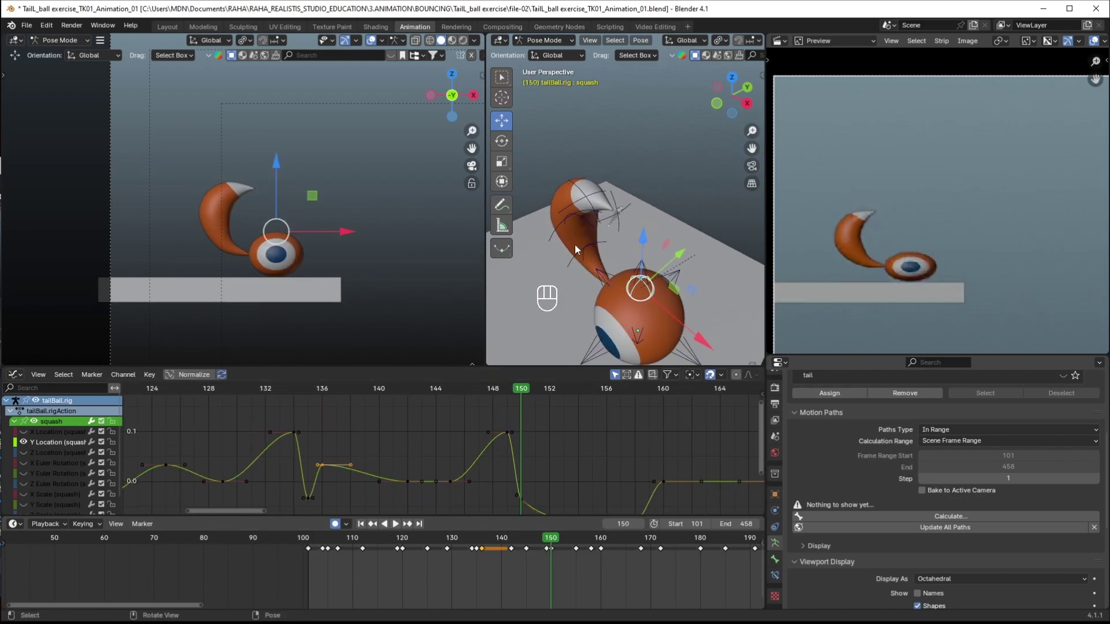
left_click_drag(276, 168, 280, 181)
left_click_drag(504, 548, 578, 551)
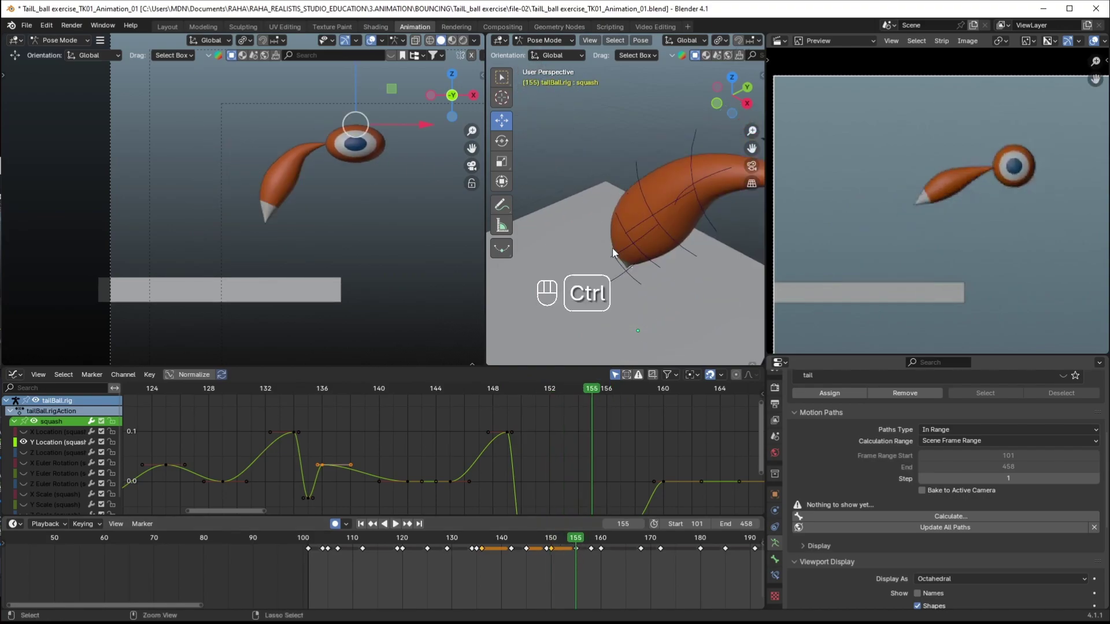
key("alt+g")
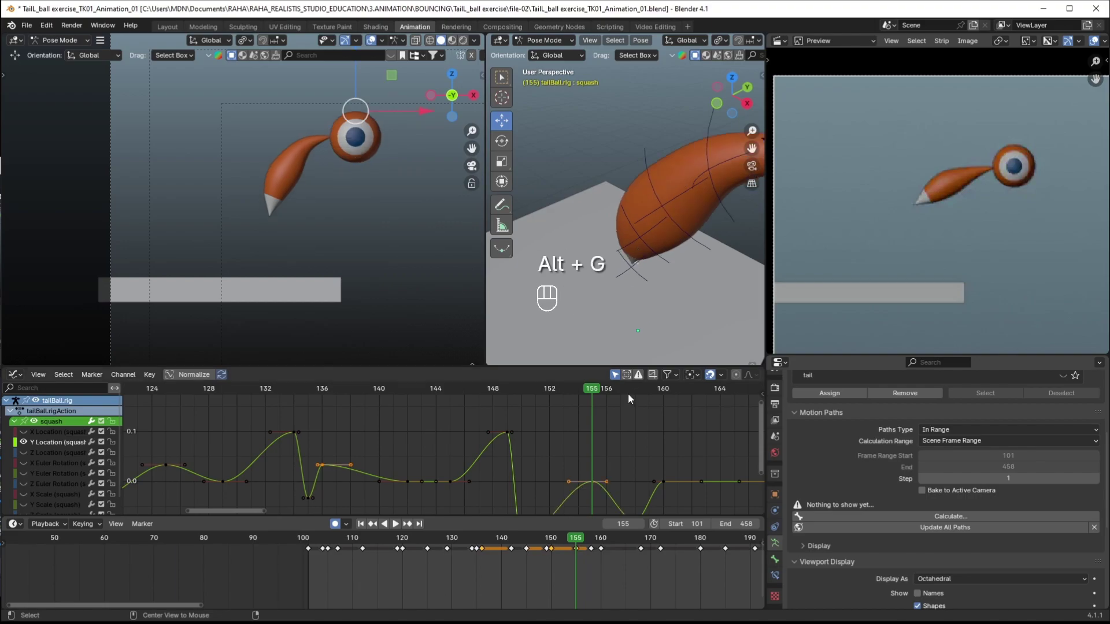
key("alt+Tab")
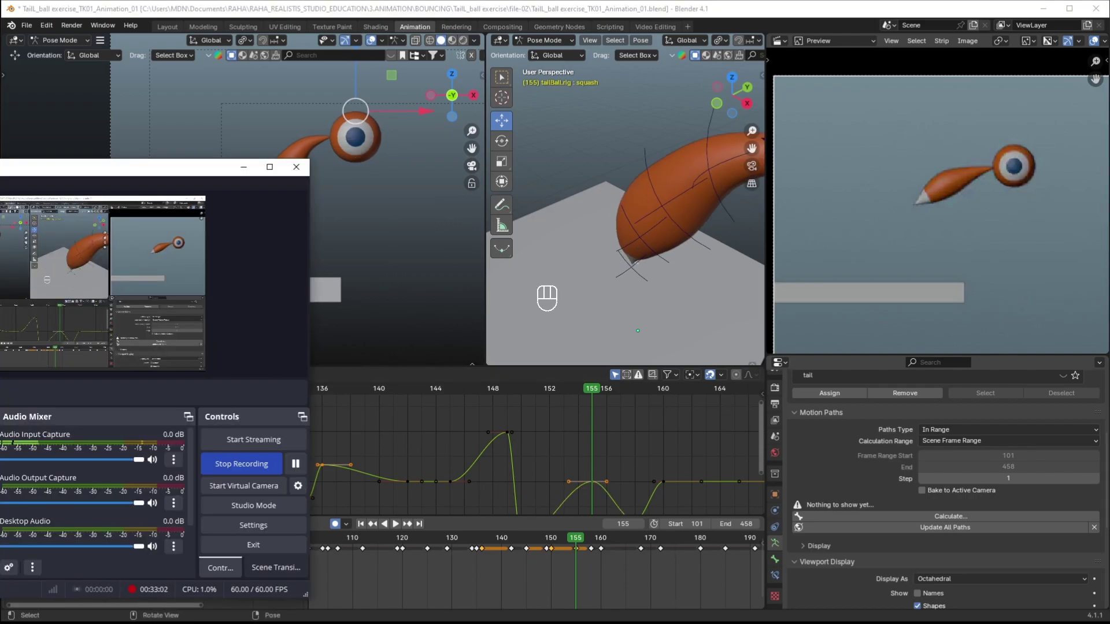
left_click(329, 16)
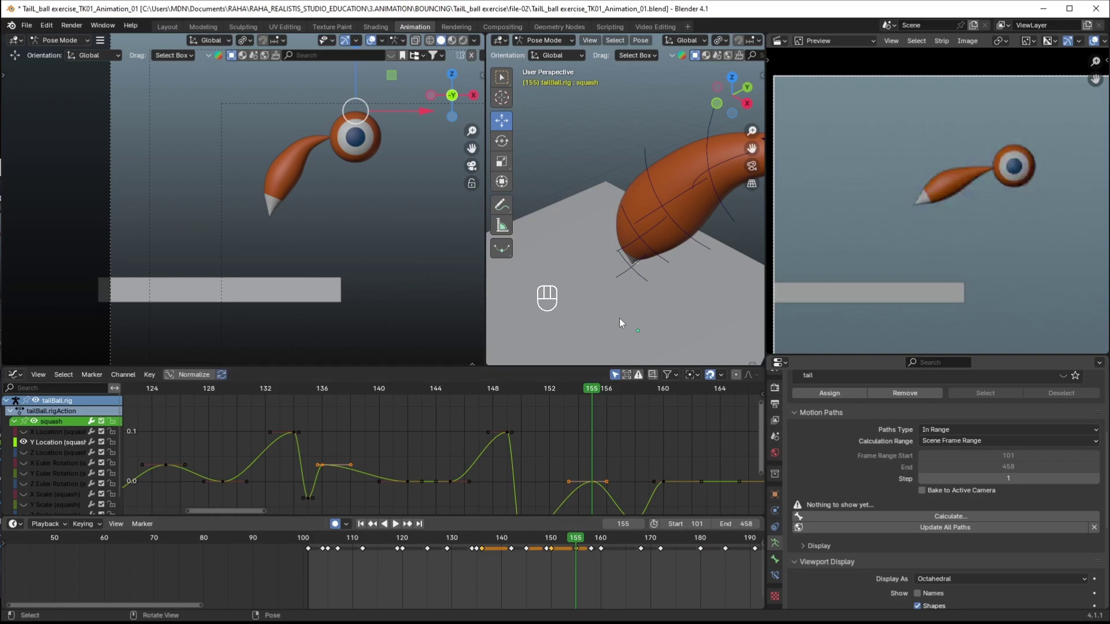
Raise the squash control at frame 158 to stretch the ball as it falls past the platform
middle_click_drag(664, 222, 645, 341, "ctrl")
mouse_move(647, 338)
middle_mouse_down()
mouse_move(752, 216)
mouse_move(723, 234)
mouse_move(636, 228)
mouse_move(629, 346)
middle_mouse_up()
scroll(601, 568, "right", 5, "shift")
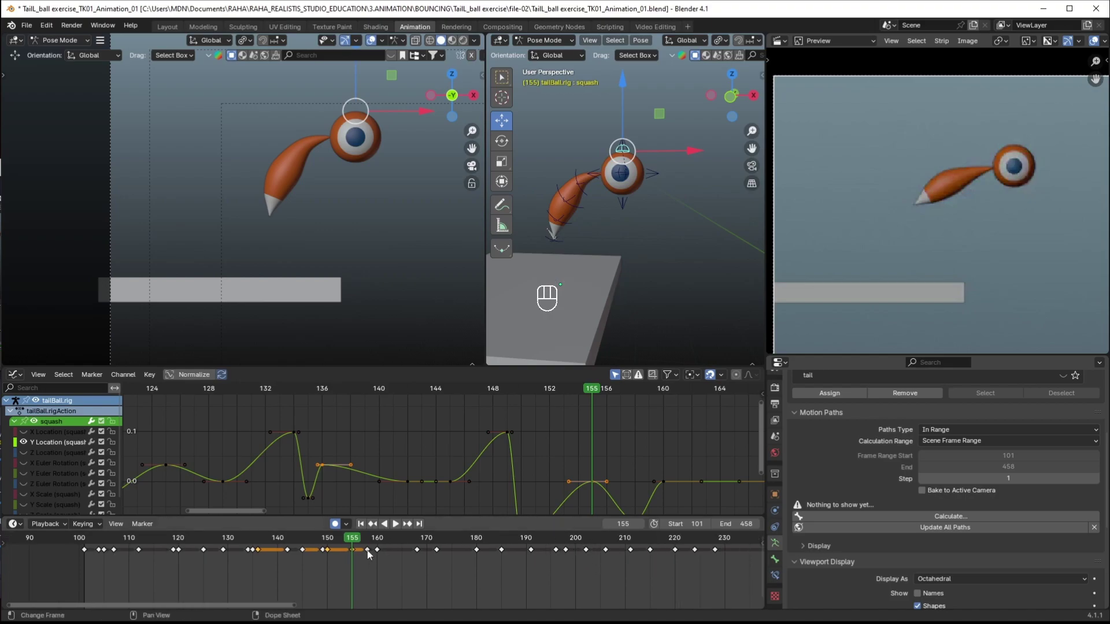
middle_click_drag(378, 297, 333, 295, "shift")
left_click_drag(353, 542, 370, 538)
key("Escape")
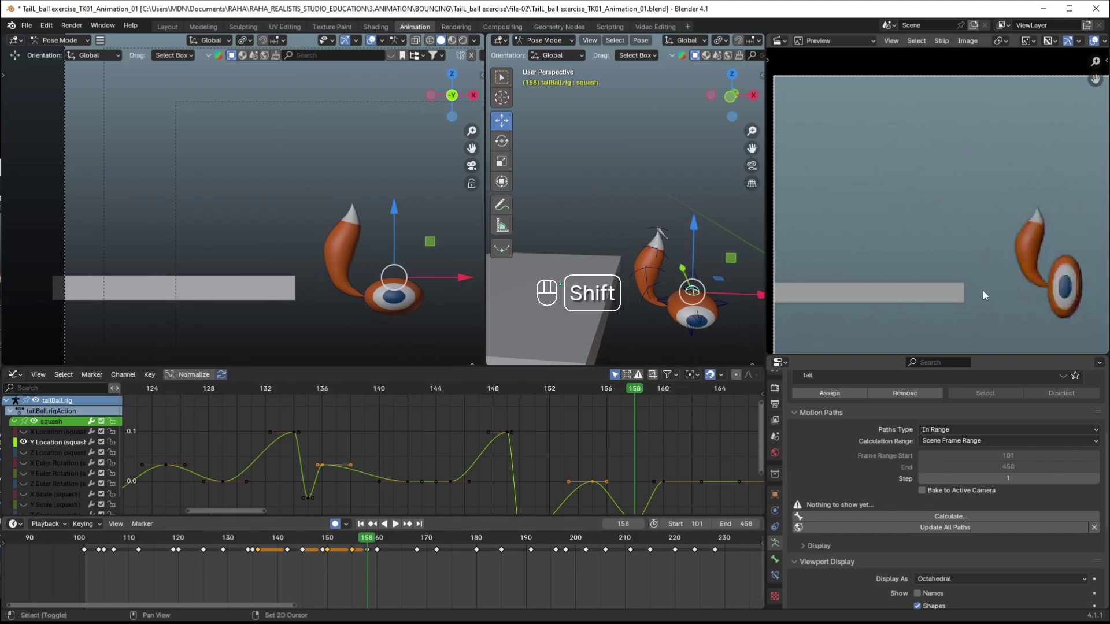
middle_click_drag(376, 257, 287, 139, "shift")
middle_click_drag(295, 153, 328, 238, "ctrl")
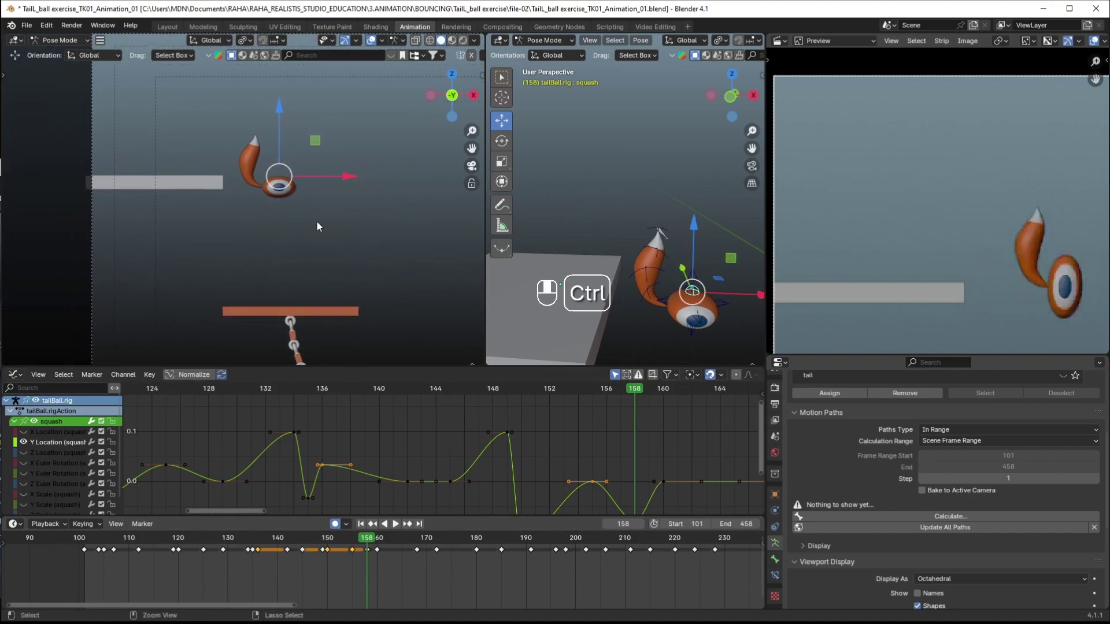
middle_click_drag(986, 235, 852, 174, "shift")
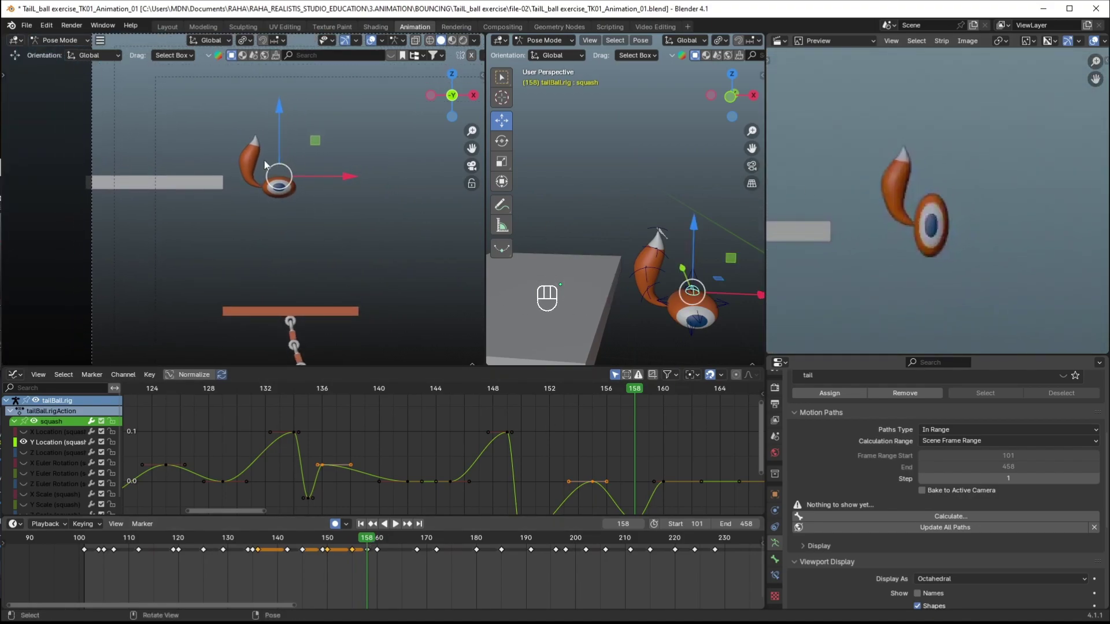
left_click_drag(279, 144, 272, 128)
Raise the squash control's Y Location key at frame 160 to about 0.11 to stretch the ball at platform contact
left_click_drag(333, 544, 374, 543)
middle_click_drag(940, 306, 890, 161, "shift")
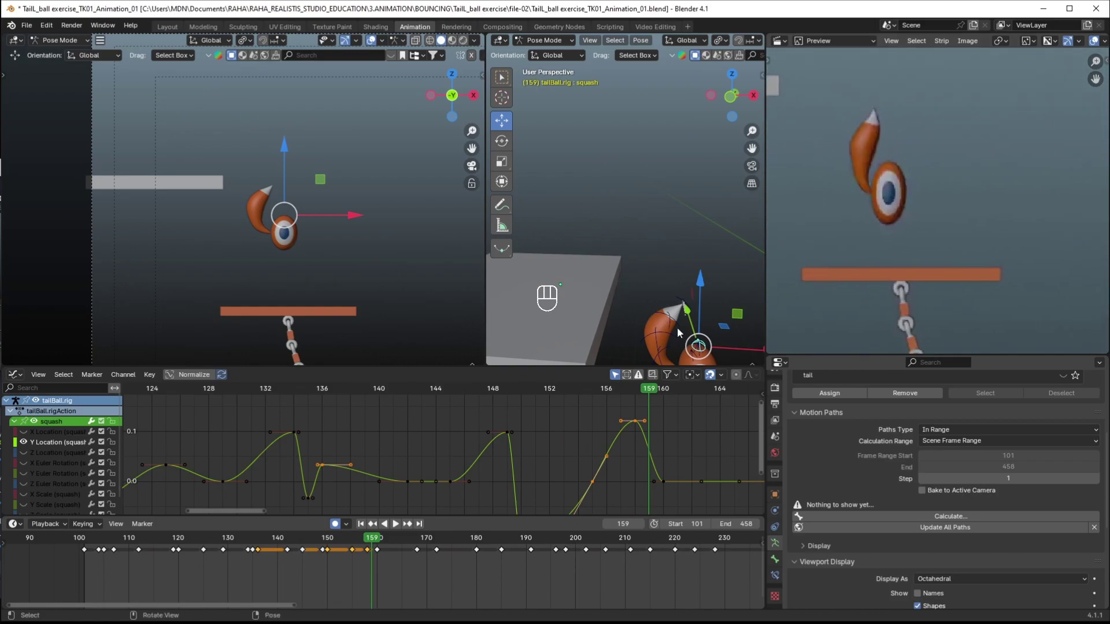
left_click(376, 544)
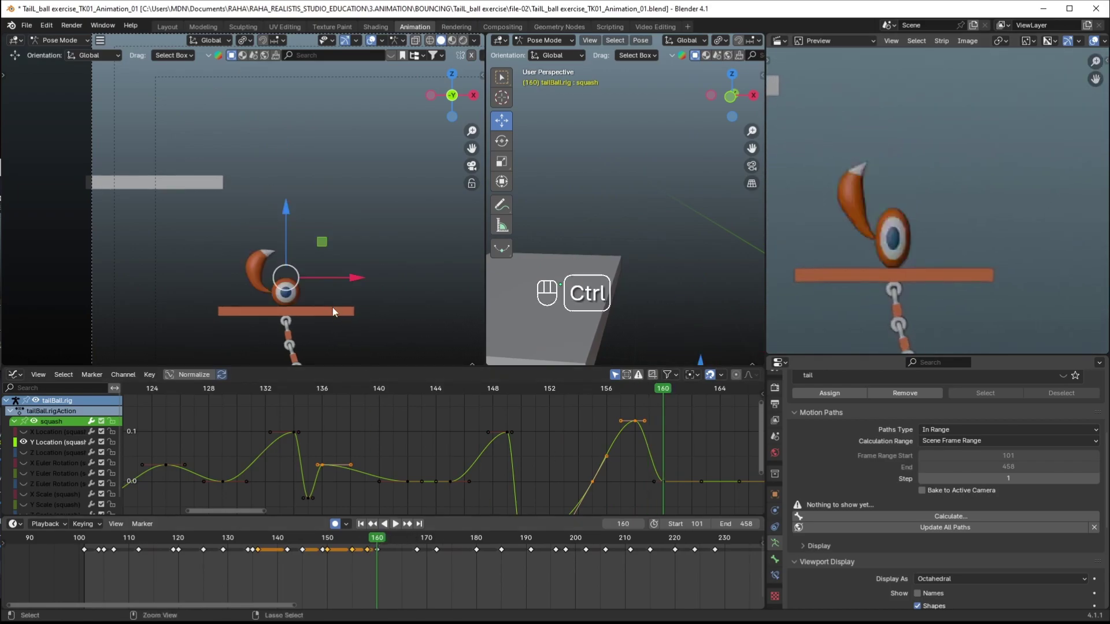
scroll(343, 275, "up", 2)
middle_click_drag(343, 274, 335, 242, "shift")
middle_click_drag(669, 481, 449, 464)
left_click_drag(460, 449, 443, 485)
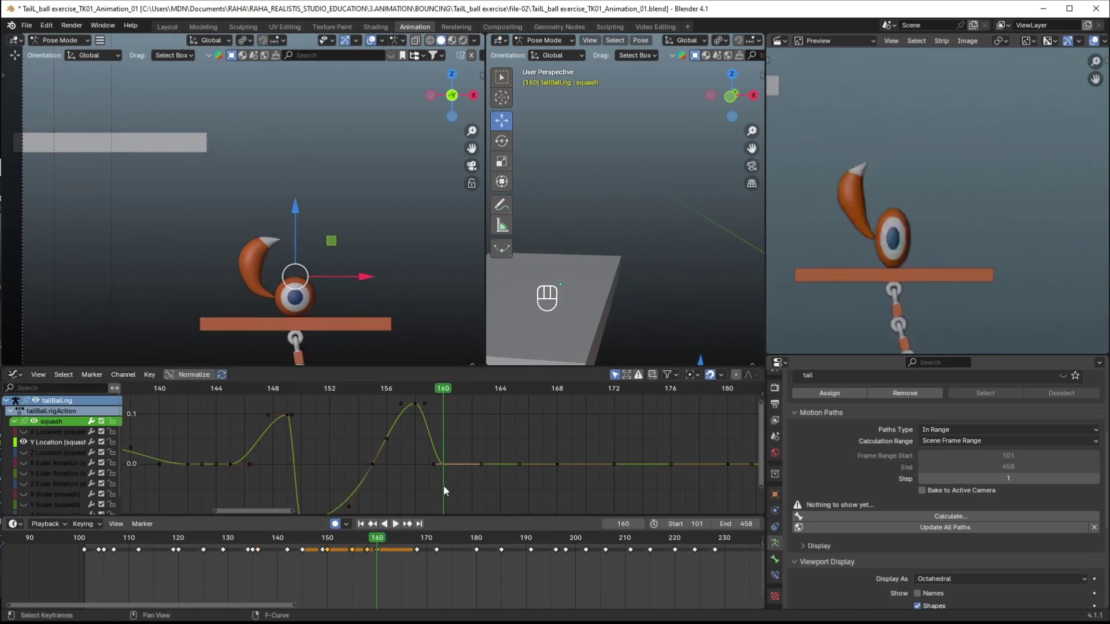
key("g")
key("y")
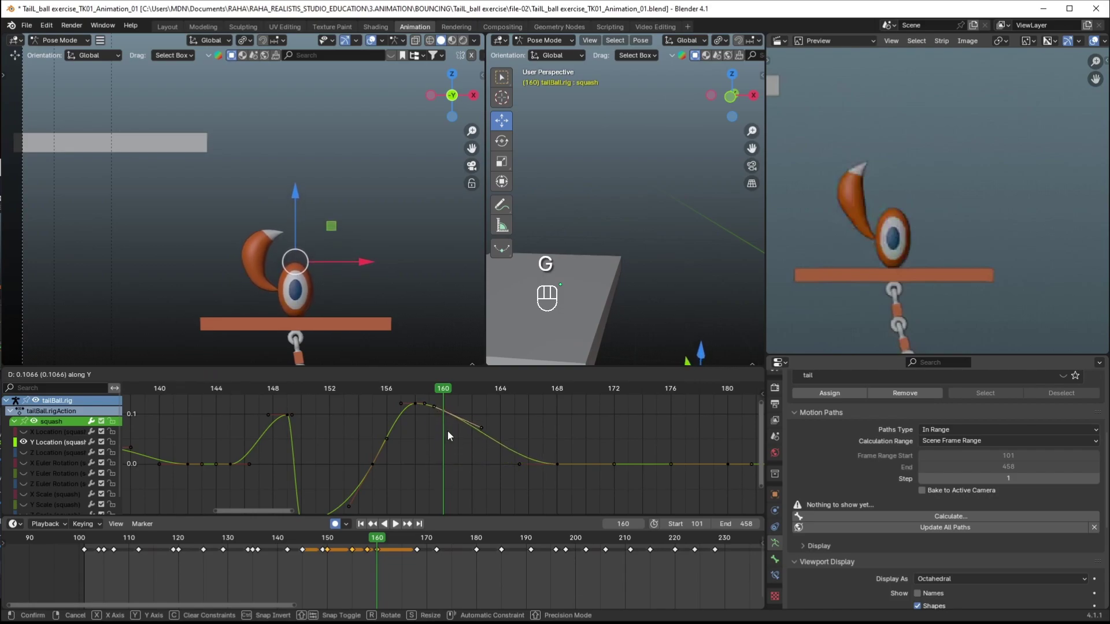
left_click(448, 430)
Review the ball's stretch from frame 155 as it falls toward the chained platform
left_click_drag(333, 543, 353, 541)
middle_click_drag(334, 257, 345, 358, "shift")
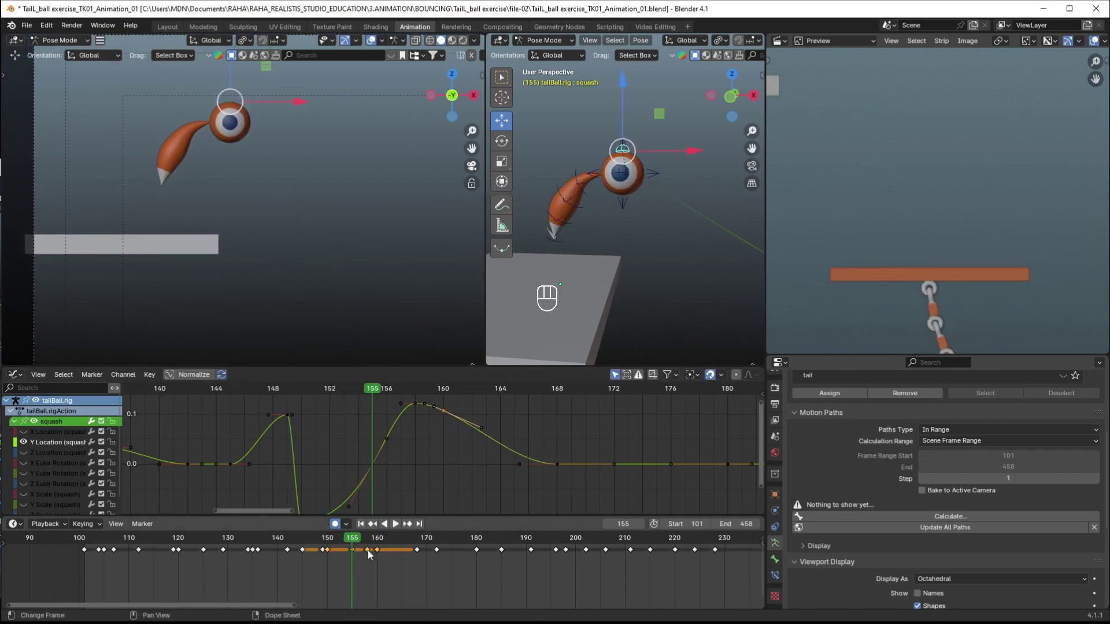
key("space")
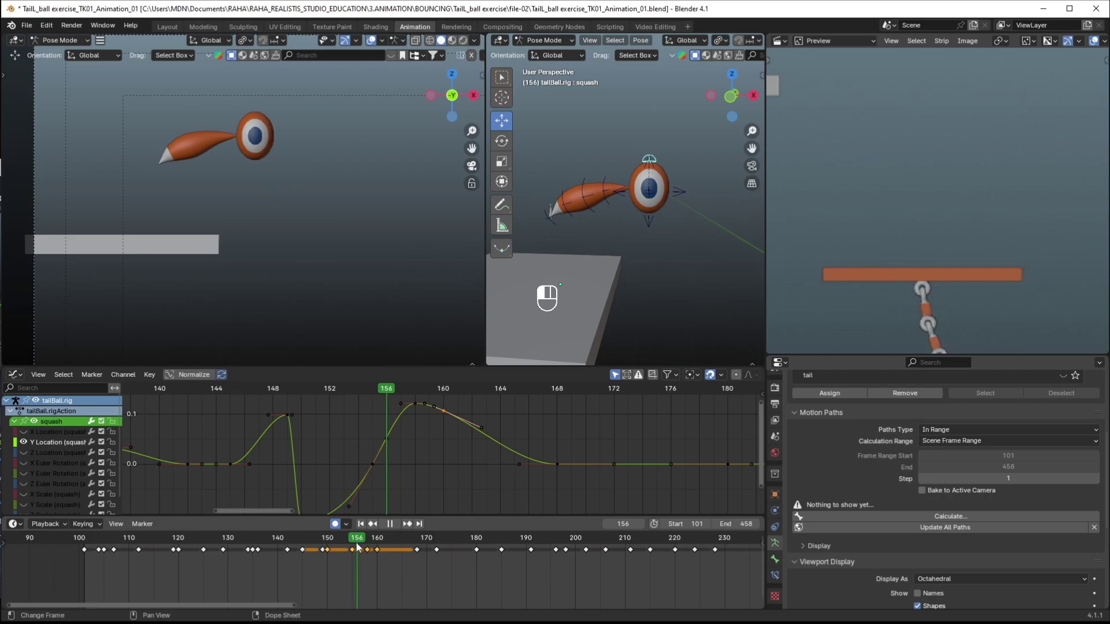
middle_click_drag(855, 283, 876, 189, "ctrl")
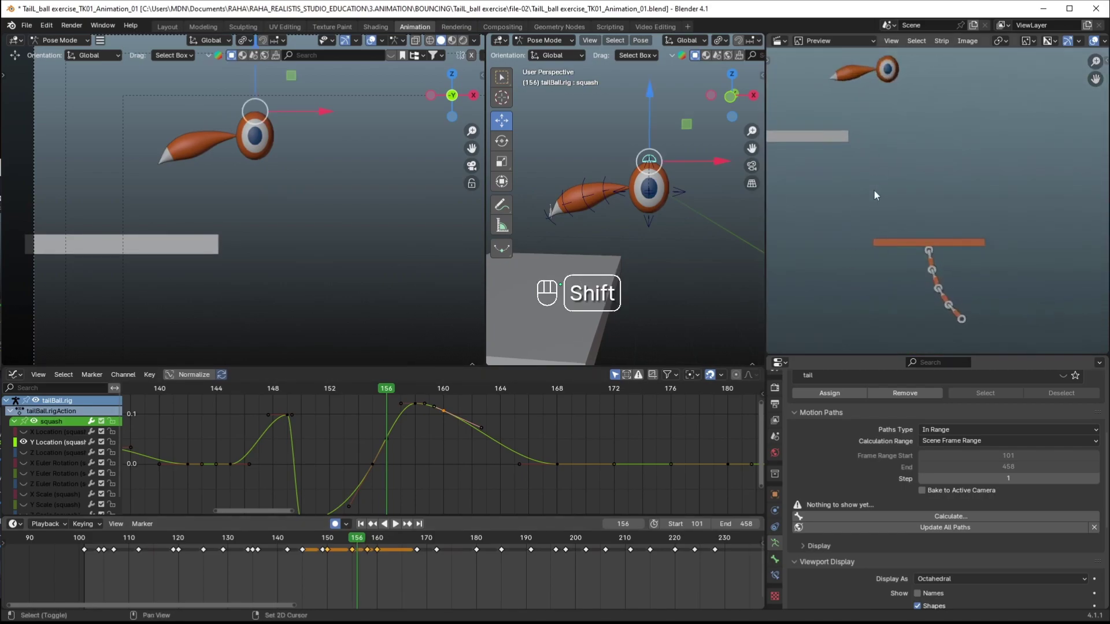
key("space")
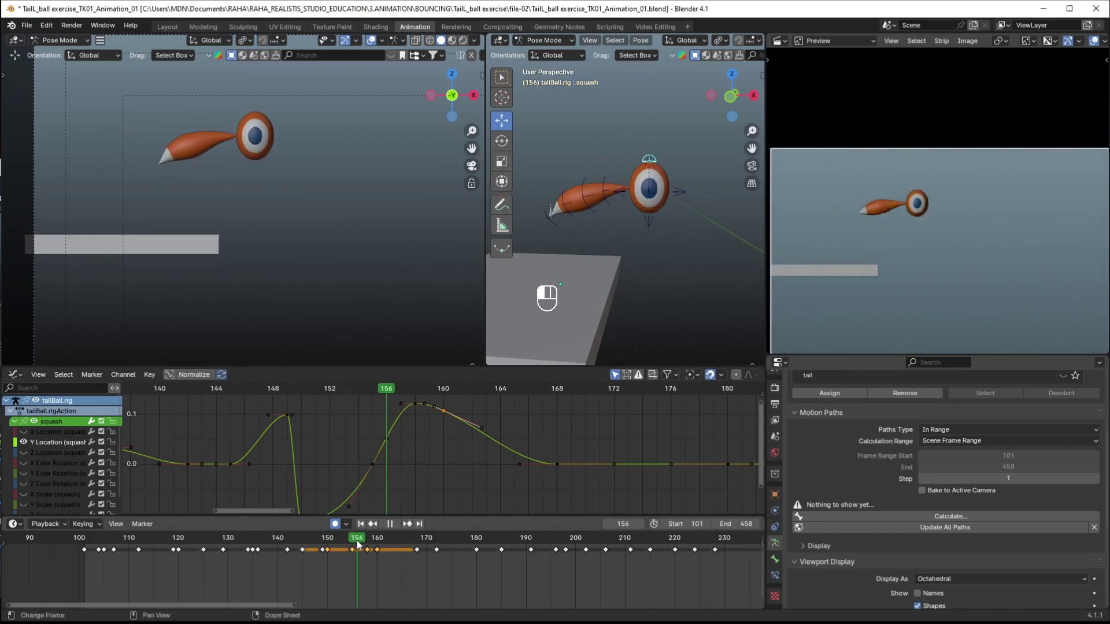
Key the squash control at frame 156 and try lowering its Y Location key to delay the stretch
left_click(388, 439)
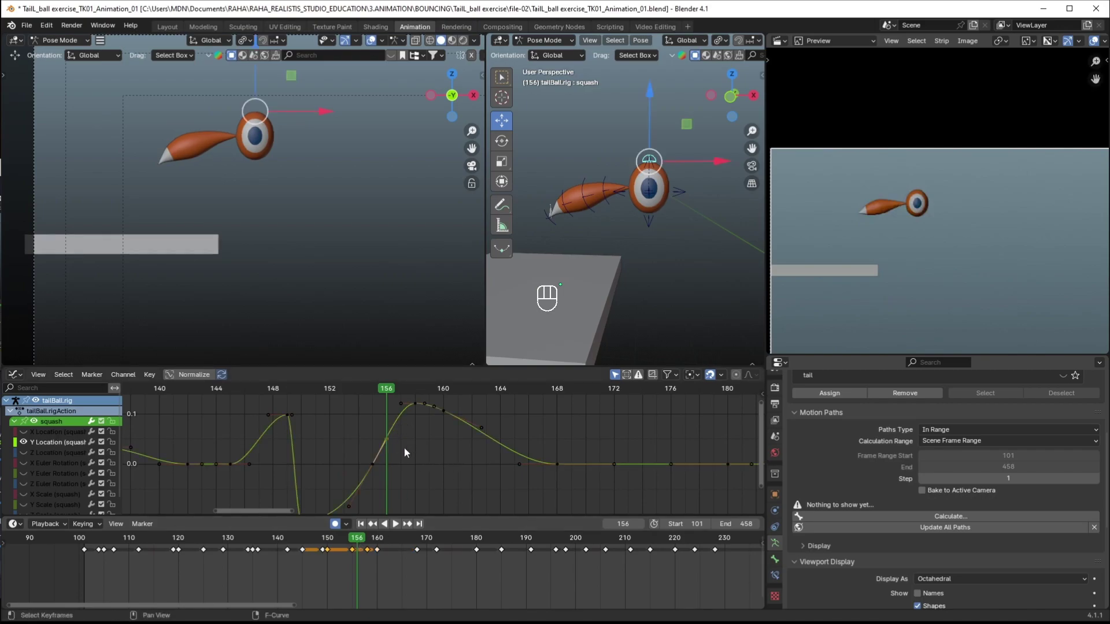
key("i")
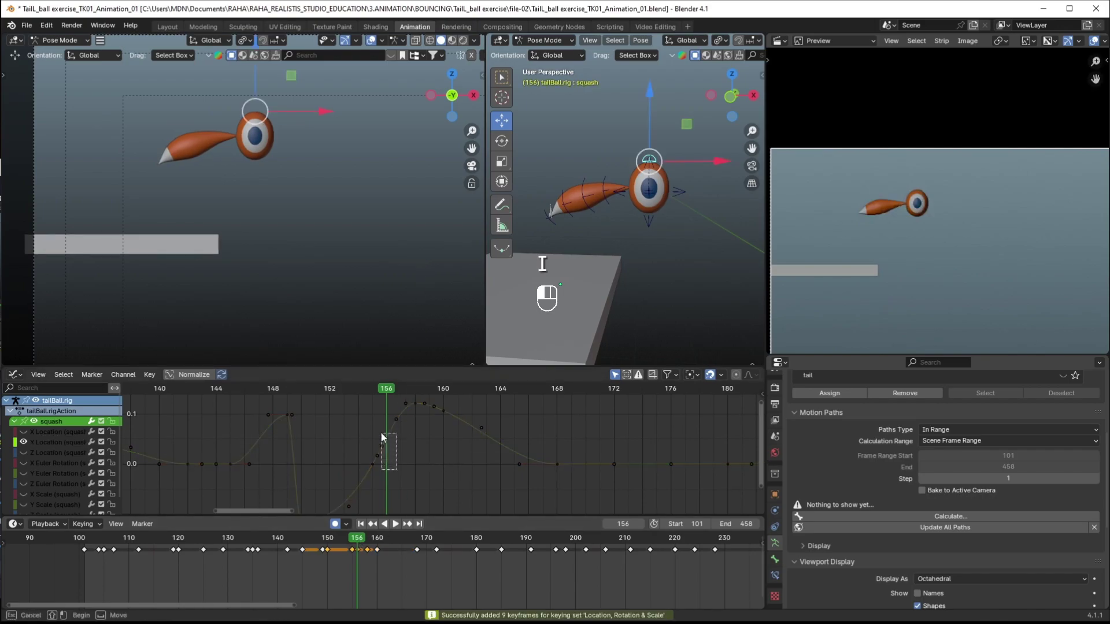
key("g")
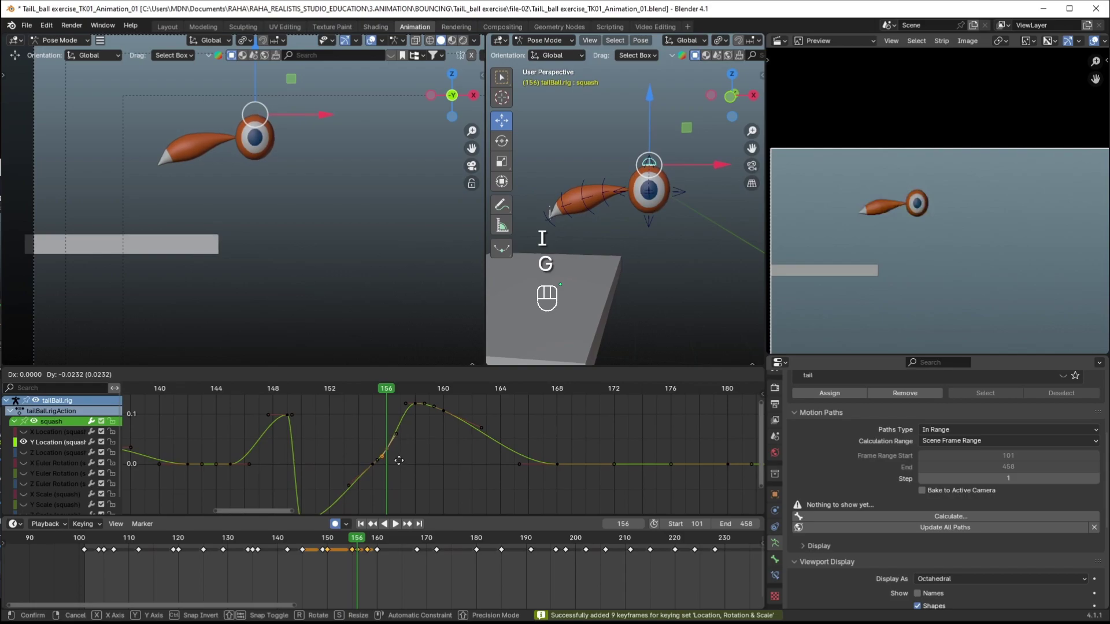
left_click(398, 452)
left_click_drag(342, 540, 357, 545)
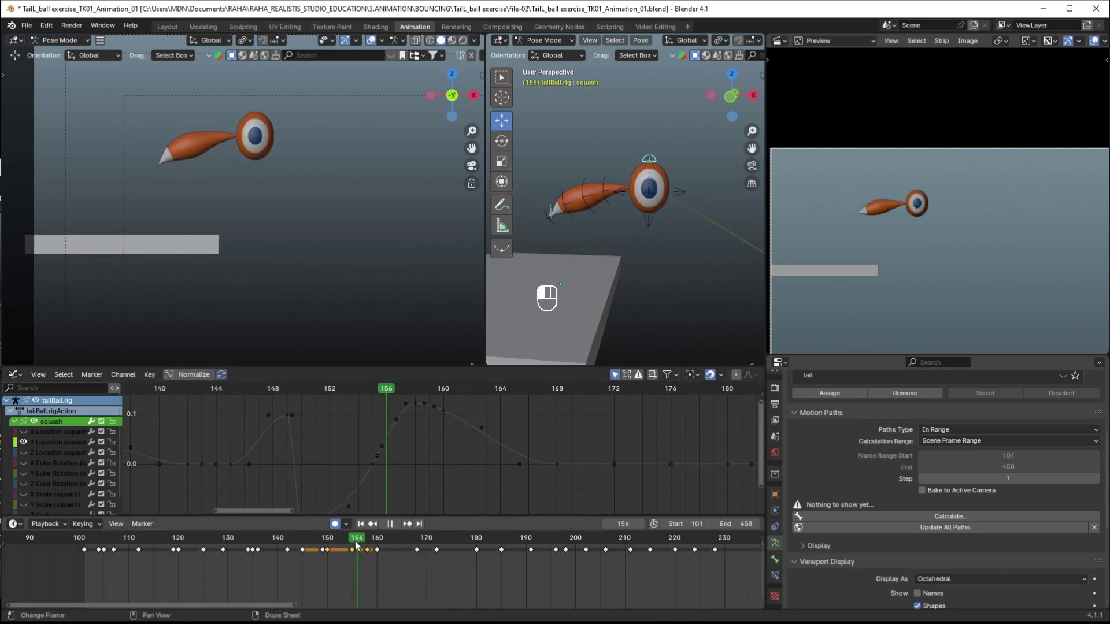
Try again to lower the frame 156 Y Location key, and undo the move
middle_click_drag(411, 484, 337, 441, "ctrl")
left_click(337, 439)
key("g")
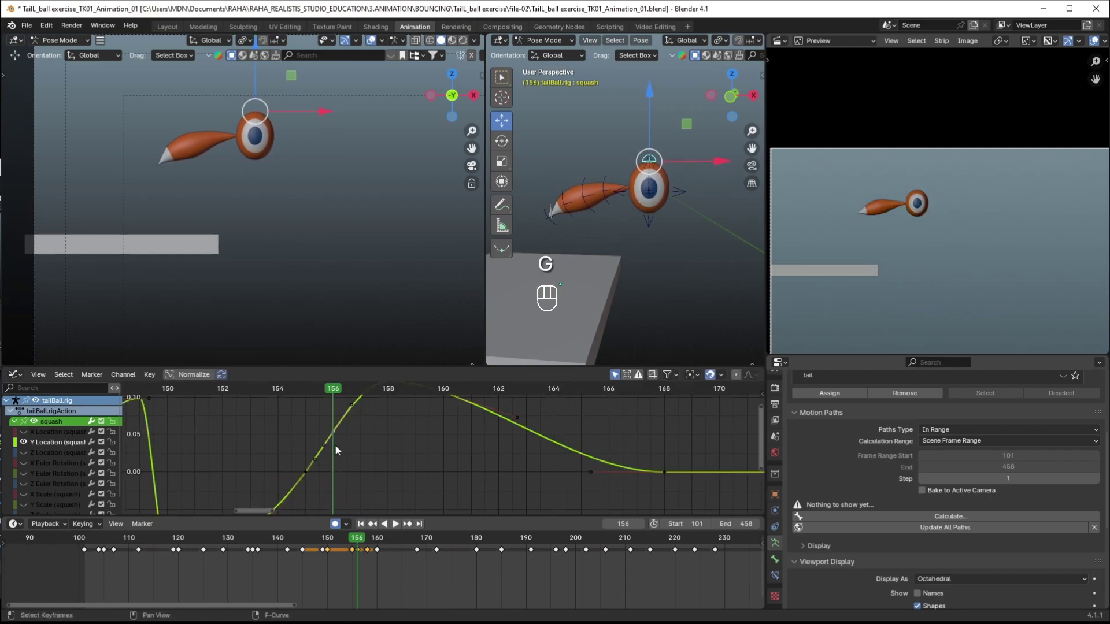
key("g")
left_click(333, 464)
mouse_move(356, 460)
middle_mouse_down()
mouse_move(411, 427)
mouse_move(361, 462)
middle_mouse_up()
key("ctrl+z")
key("g")
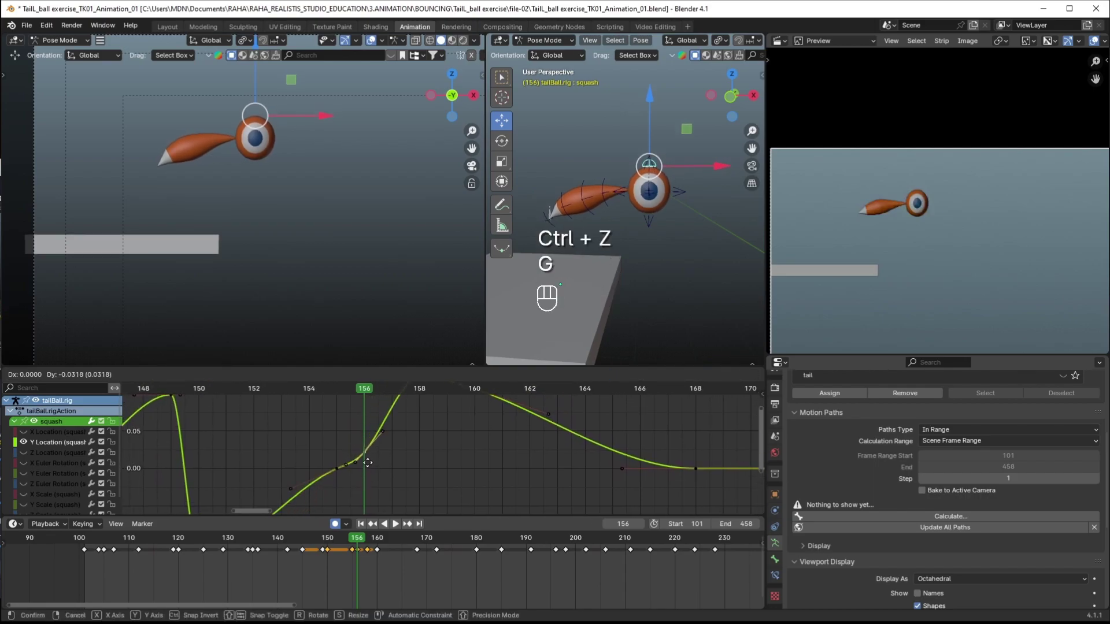
right_click(366, 474)
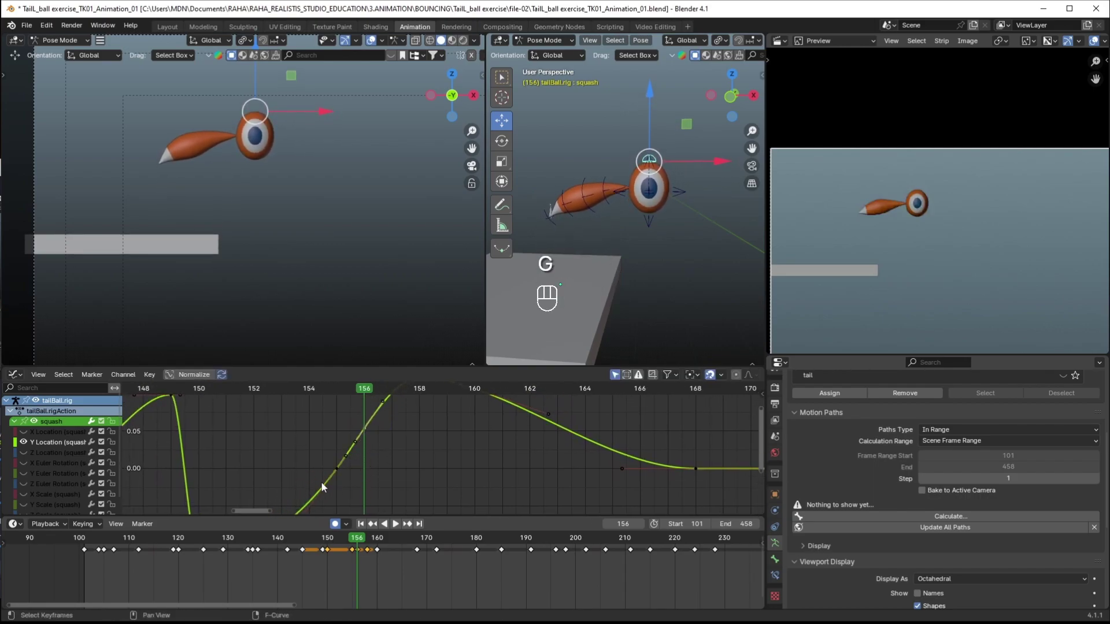
Change the handle type of the selected Y Location keys and lower the frame 156 key to about 0.02
key("v")
left_click(382, 426)
key("g")
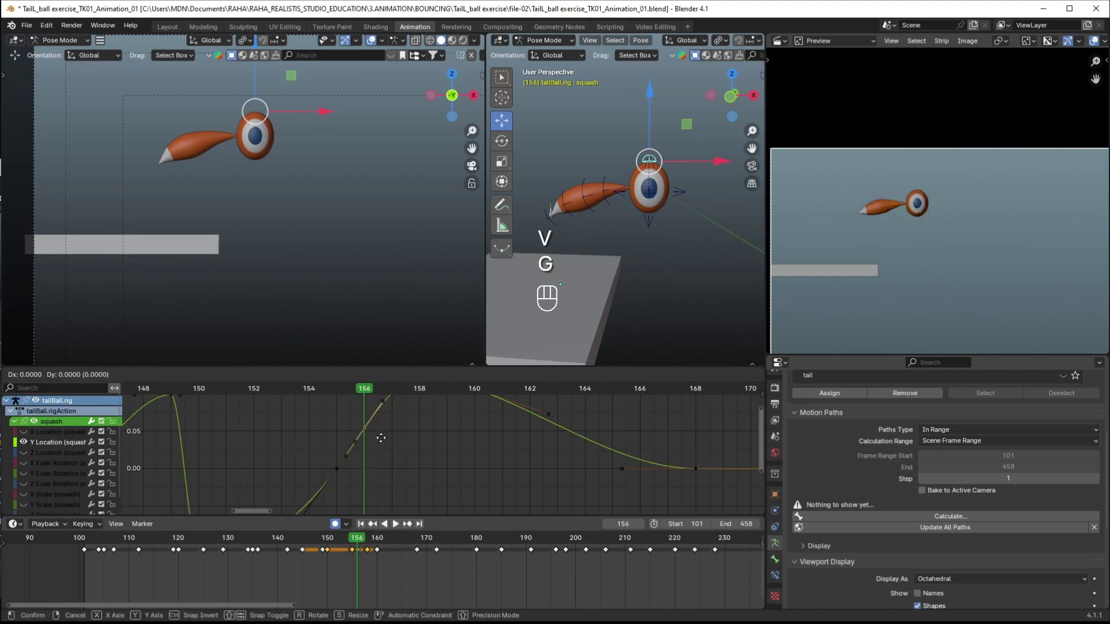
left_click(376, 472)
mouse_move(352, 472)
middle_mouse_down("shift")
mouse_move(357, 441)
mouse_move(360, 462)
middle_mouse_up("shift")
Reset the squash control's location at frame 151, and raise it to about 0.05 in Y to stretch the take-off
mouse_move(337, 540)
left_mouse_down()
mouse_move(358, 542)
mouse_move(333, 546)
left_mouse_up()
middle_click_drag(370, 456, 524, 416, "shift")
left_click_drag(302, 544, 335, 546)
key("alt+g")
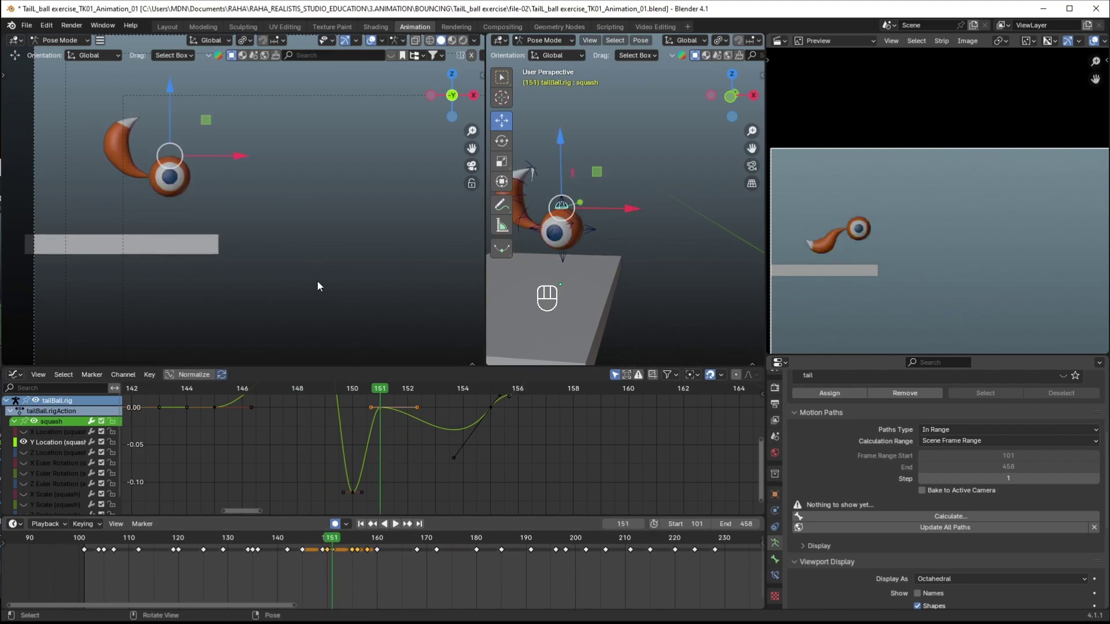
left_click_drag(179, 142, 196, 137)
key("space")
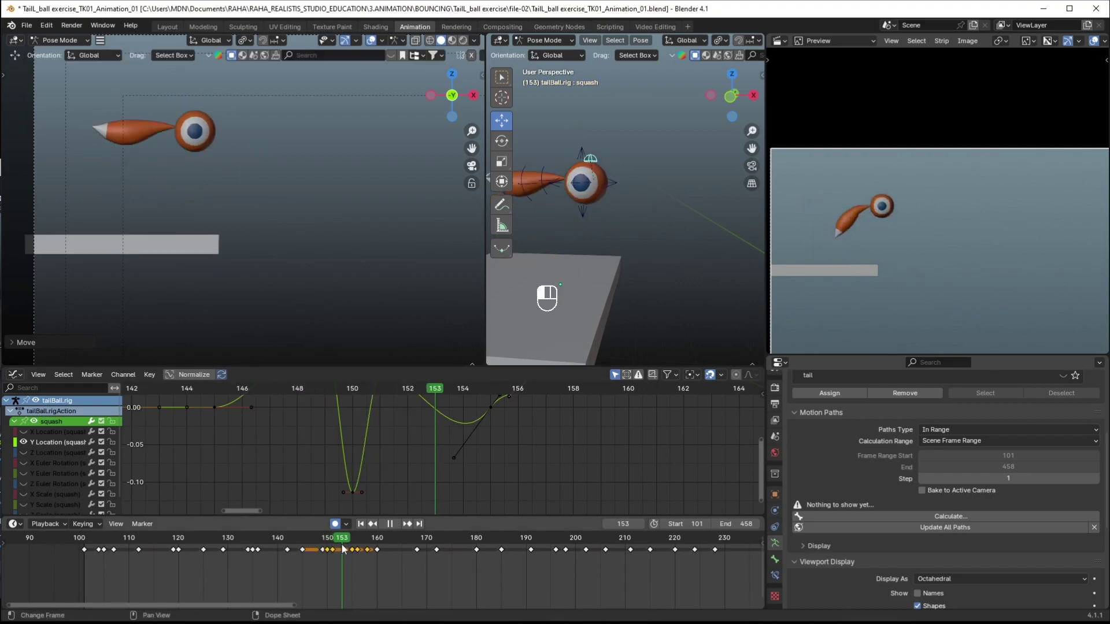
Shift the squash control along X at frames 153 and 157 to lean the ball along its arc
left_click_drag(312, 551, 342, 548)
left_click_drag(269, 110, 276, 110)
mouse_move(342, 550)
left_mouse_down()
mouse_move(327, 551)
mouse_move(361, 541)
left_mouse_up()
left_click_drag(366, 154, 335, 152)
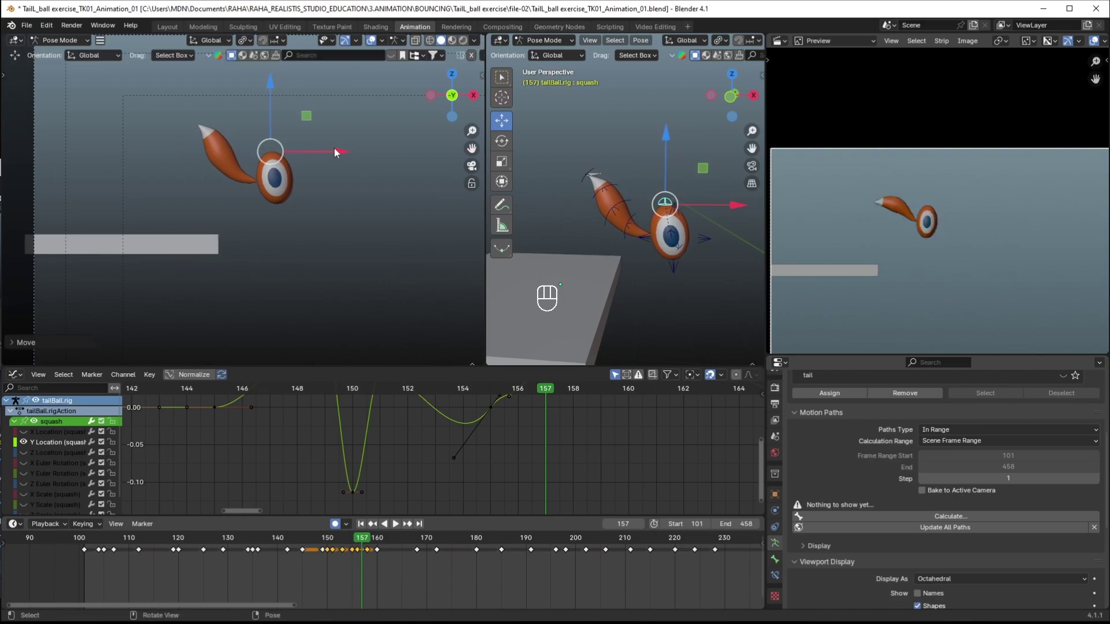
Isolate the squash control's X Location curve and delete its key at frame 158
left_click_drag(341, 553, 366, 552)
middle_click_drag(561, 451, 131, 448, "ctrl")
left_click(25, 442)
left_click(40, 433)
mouse_move(546, 469)
middle_mouse_down("ctrl")
mouse_move(571, 426)
mouse_move(532, 458)
middle_mouse_up("ctrl")
left_click(550, 427)
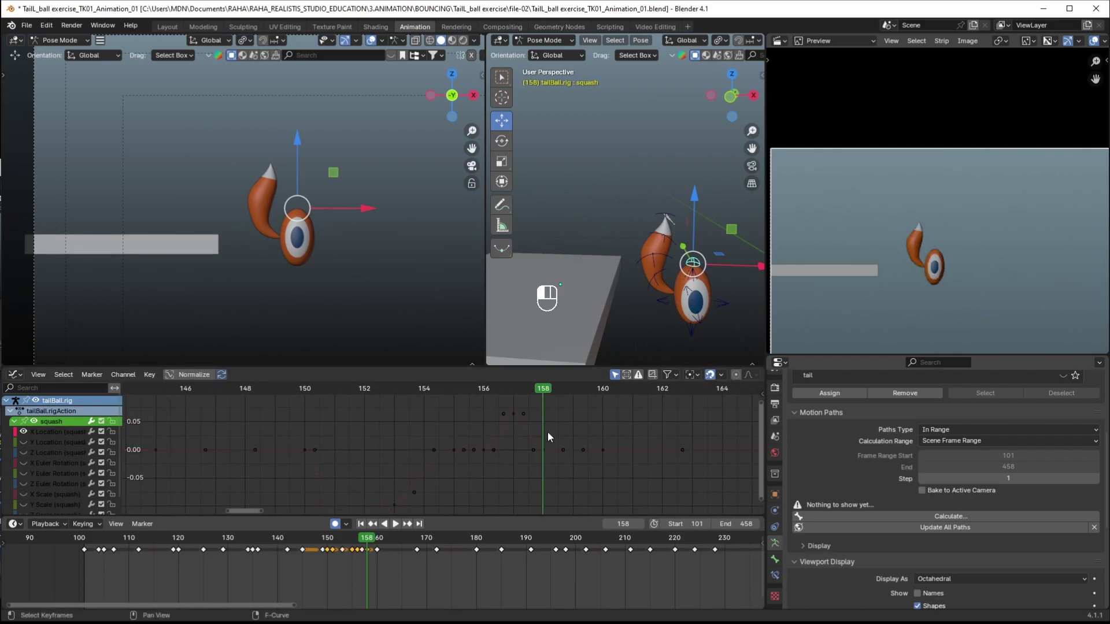
key("Delete")
Raise the squash control's X Location key at frame 160 to about 0.015 and play the fall back
middle_click_drag(381, 255, 353, 274, "ctrl")
left_click_drag(317, 552, 371, 548)
middle_click_drag(623, 449, 548, 458, "shift")
left_click(377, 546)
key("g")
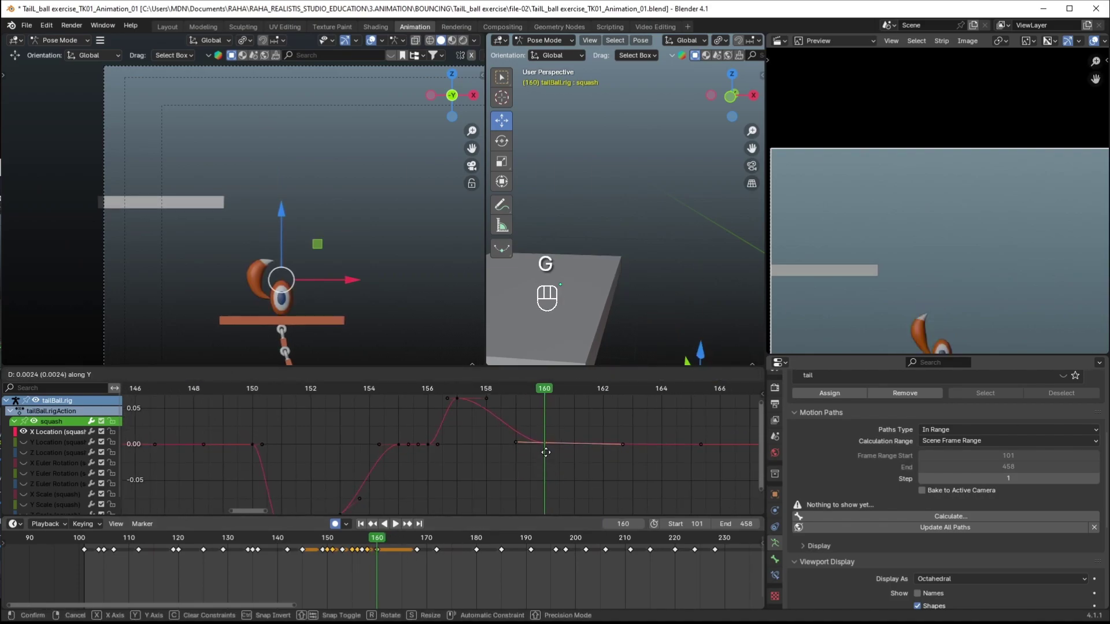
left_click(548, 434)
left_click_drag(351, 547, 374, 546)
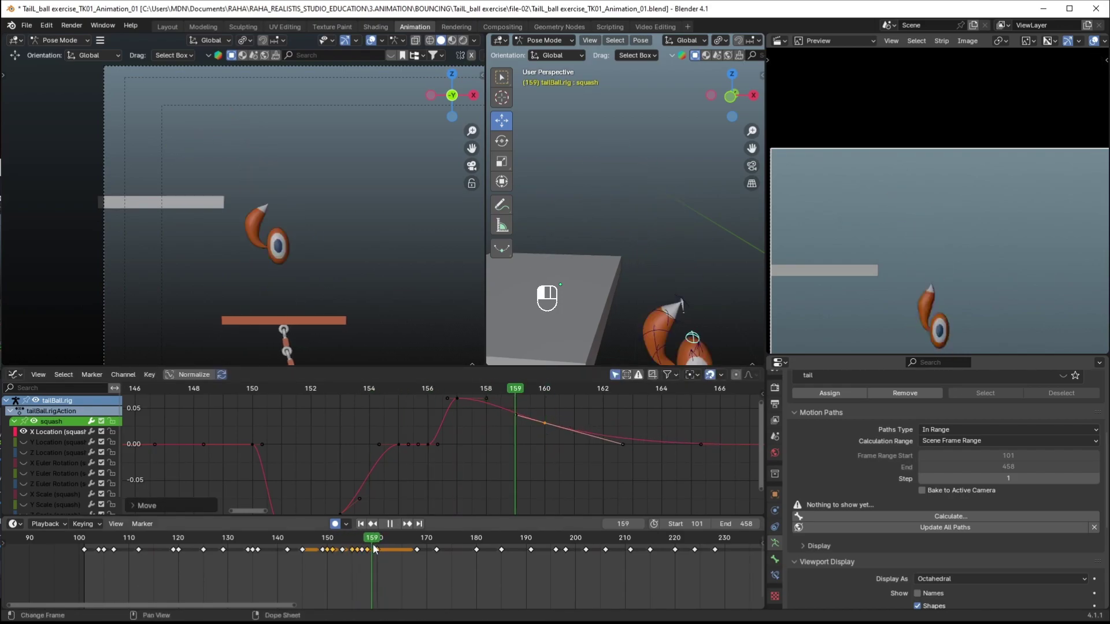
key("space")
key("g")
left_click(533, 441)
left_click(333, 549)
key("space")
key("space")
Reset the squash control at frame 162 and lower it to about -0.11 in Y to squash the ball on the chained platform
mouse_move(368, 546)
left_mouse_down()
mouse_move(339, 546)
mouse_move(376, 550)
left_mouse_up()
middle_click_drag(974, 278, 942, 175, "shift")
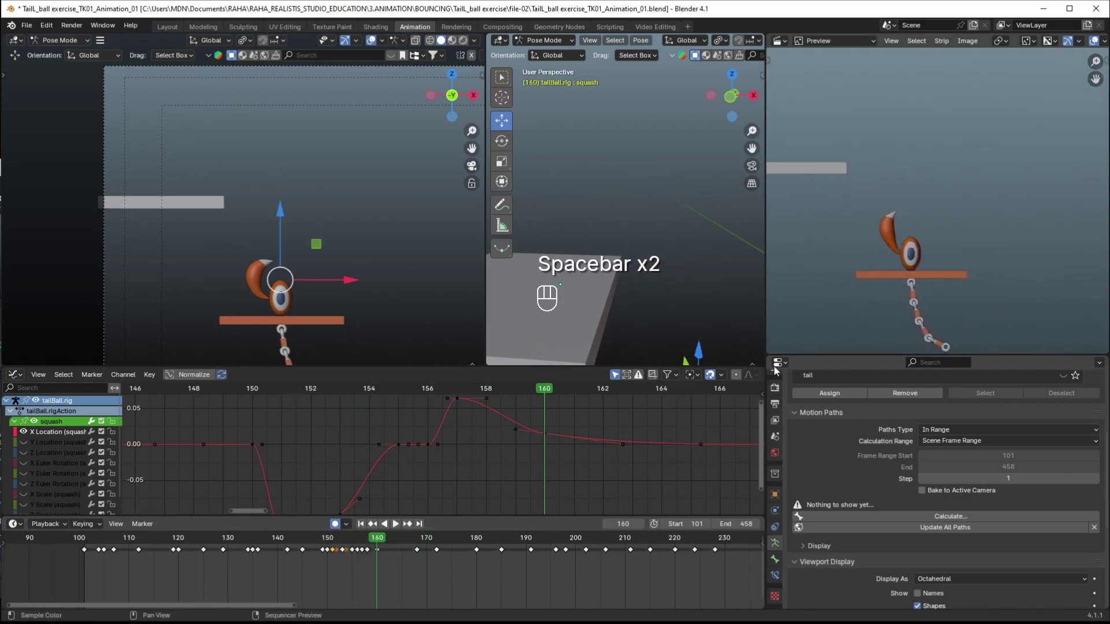
key("space")
left_click_drag(384, 539, 387, 538)
middle_click_drag(632, 304, 604, 226, "shift")
middle_click_drag(598, 442, 555, 453, "shift")
key("alt+g")
middle_click_drag(680, 333, 655, 205, "shift")
left_click_drag(654, 205, 662, 224)
Key the squash control at frame 165 and isolate its Y Location curve
left_click_drag(375, 541, 400, 551)
middle_click_drag(664, 448, 657, 404, "ctrl")
key("i")
middle_click_drag(609, 482, 522, 474, "shift")
left_click(31, 454)
left_click(23, 452)
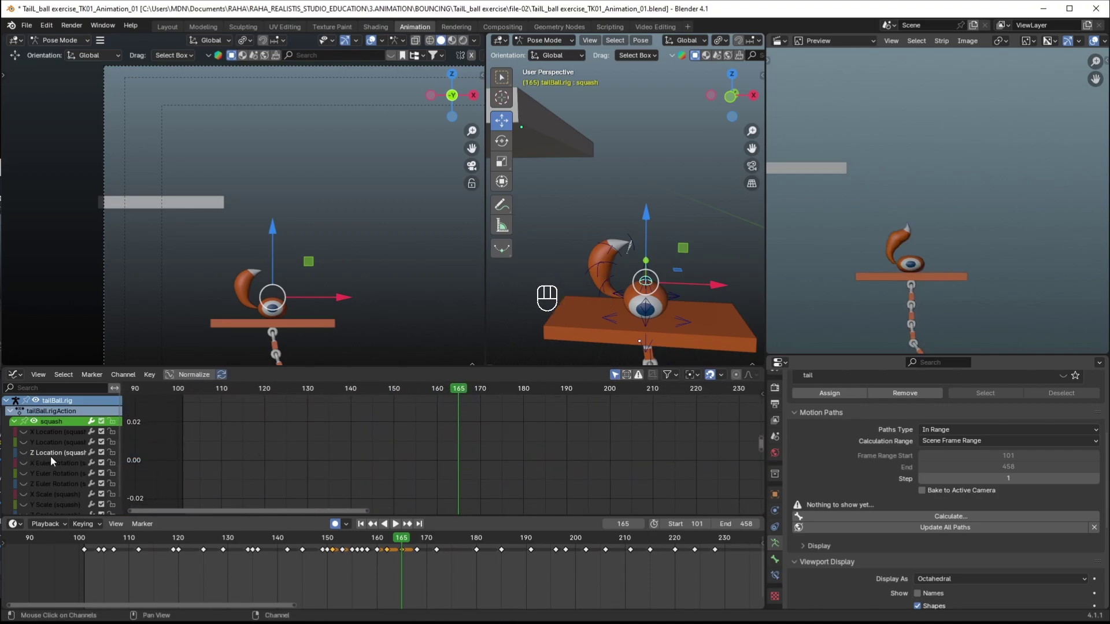
left_click(24, 452)
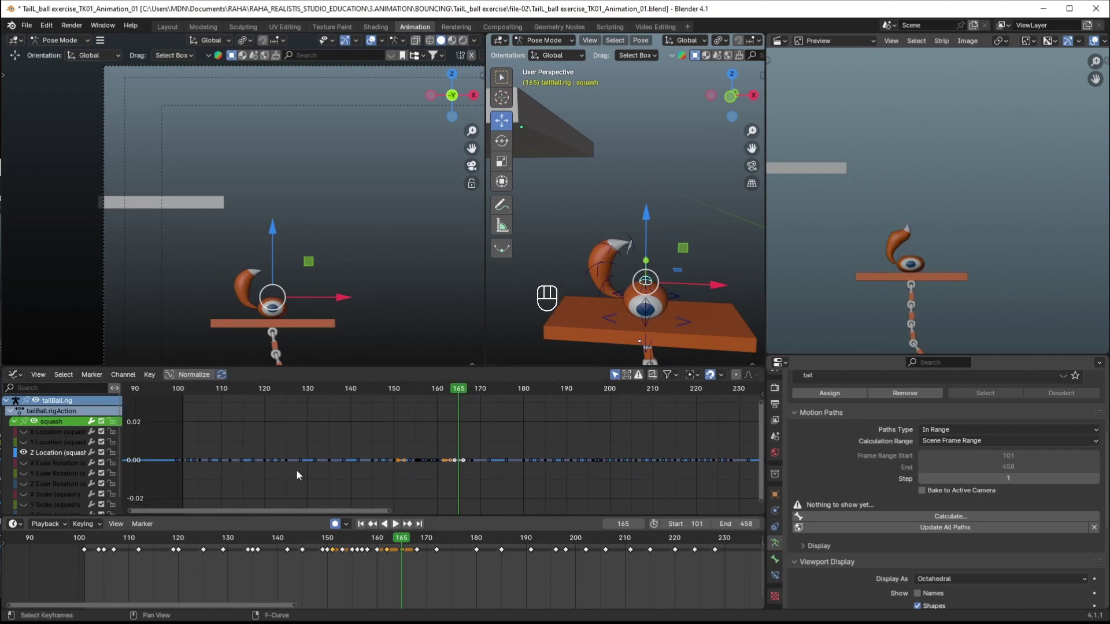
key("KP_Decimal")
middle_click_drag(615, 491, 557, 388, "ctrl")
key("KP_Decimal")
left_click(24, 453)
left_click(23, 442)
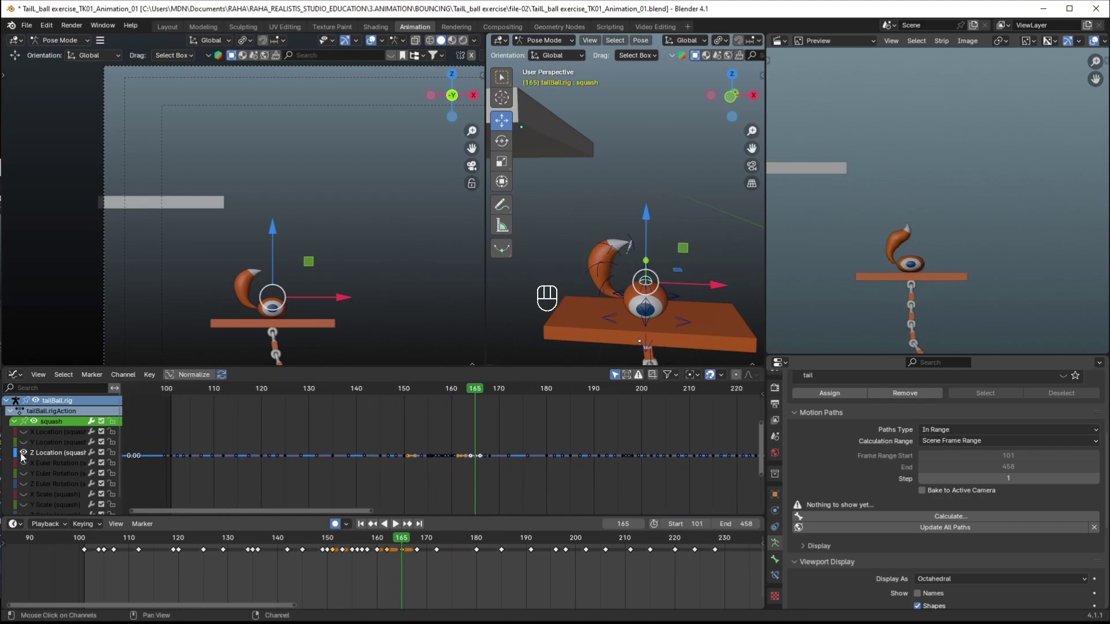
Lower the squash control's Y Location key at frame 165 to about -0.14 to prolong the landing squash
middle_click_drag(580, 451, 565, 429, "ctrl")
middle_click_drag(667, 244, 696, 261)
middle_click_drag(696, 261, 642, 223, "shift")
middle_click_drag(641, 224, 643, 199, "ctrl")
middle_click_drag(522, 469, 519, 454)
left_click_drag(526, 468, 509, 441)
middle_click_drag(535, 446, 516, 496, "ctrl")
middle_click_drag(517, 496, 502, 467, "ctrl")
key("g")
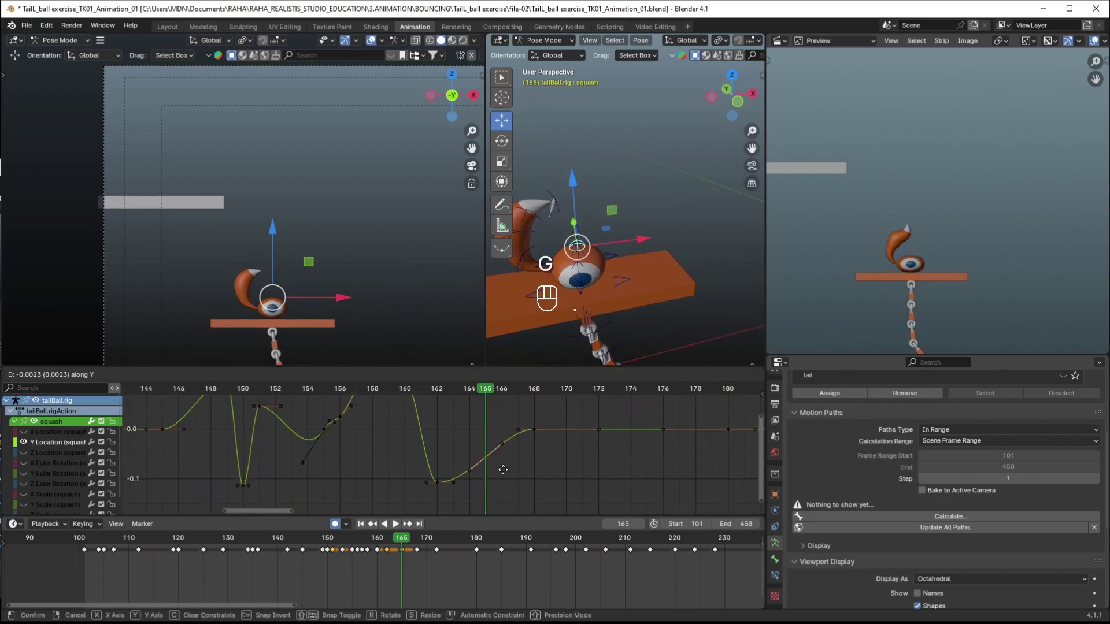
left_click(501, 508)
Raise the Y Location keys at frames 162 and 165 together by about 0.05 to soften the squash
left_click(518, 507)
left_click_drag(509, 507, 415, 470)
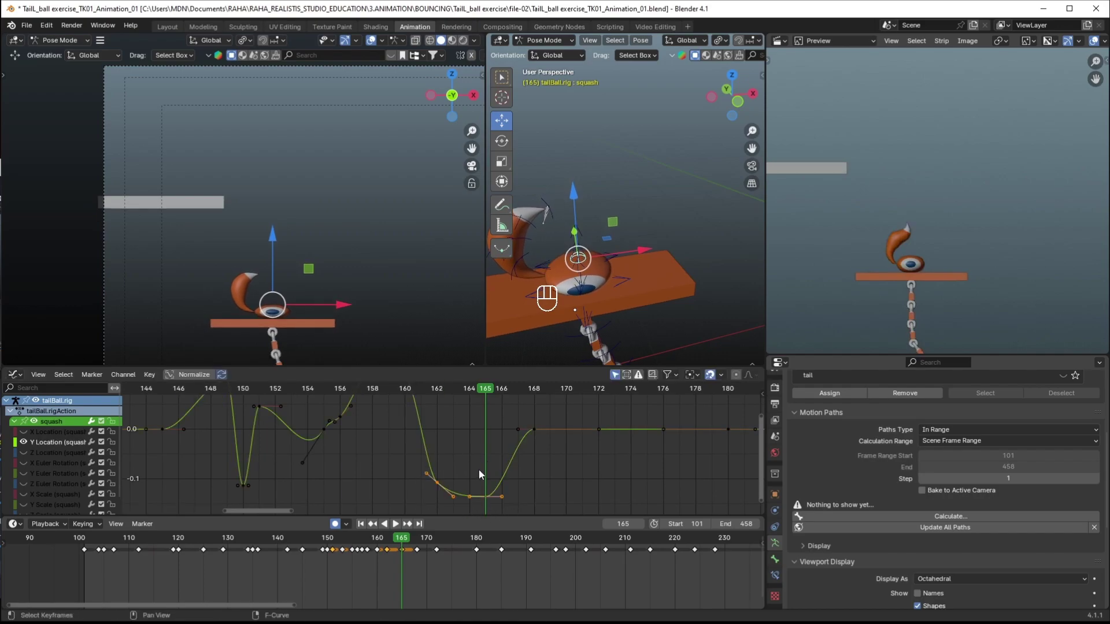
key("g")
left_click(477, 446)
Key the squash control at frame 172 and raise it to about 0.02 in Y at frame 174 to stretch the small hop
left_click_drag(365, 550, 438, 549)
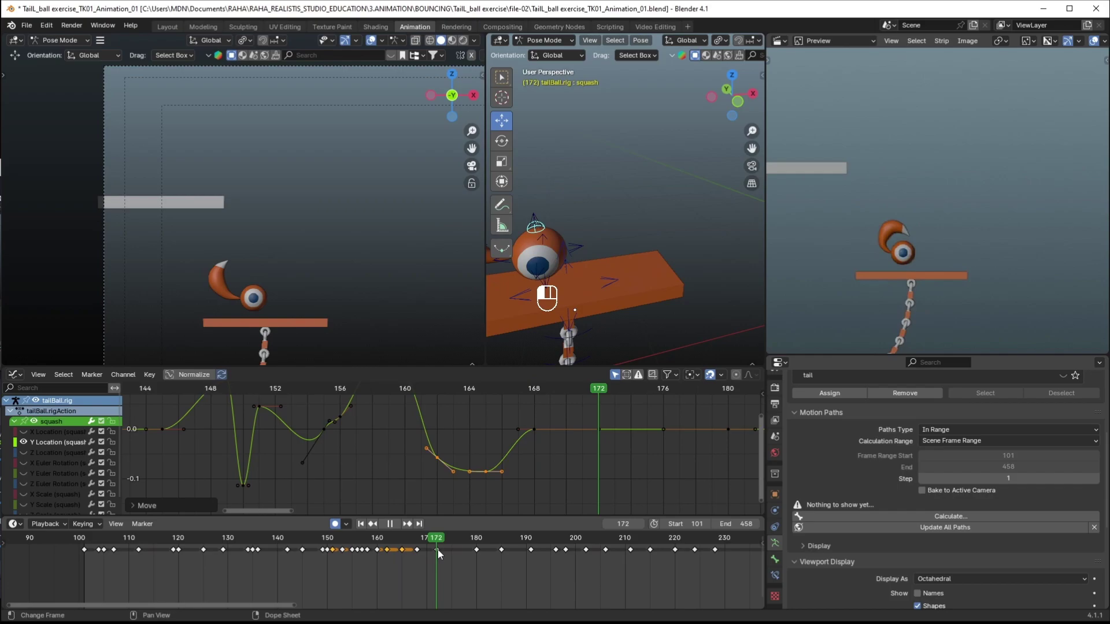
middle_click_drag(387, 345, 373, 277, "ctrl")
middle_click_drag(373, 277, 456, 283, "ctrl")
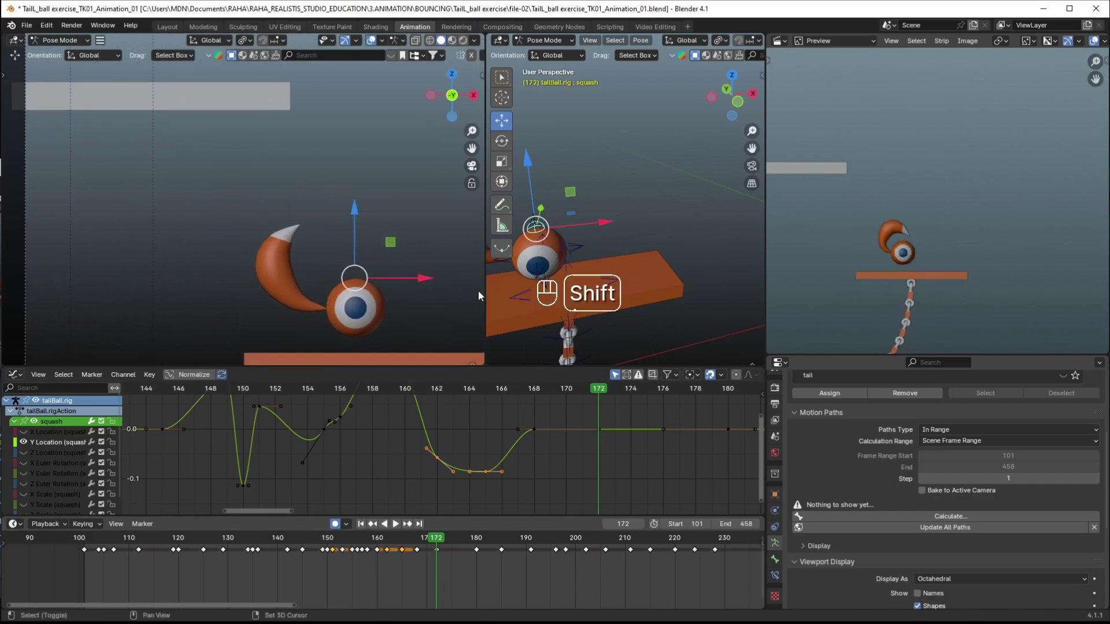
scroll(912, 255, "up", 3)
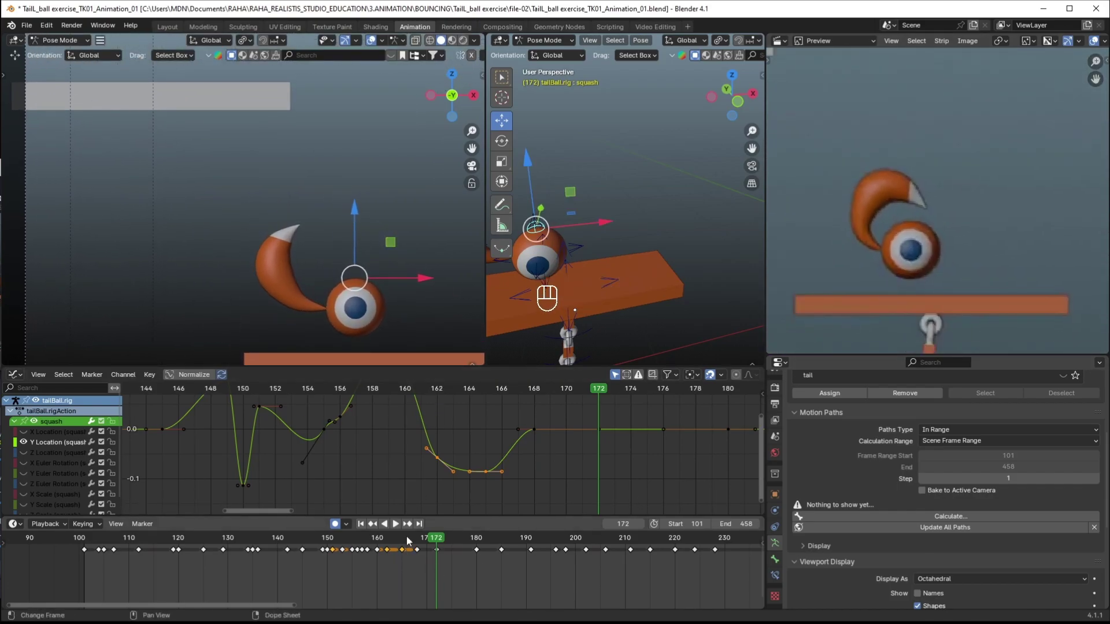
key("space")
mouse_move(465, 553)
left_mouse_down()
mouse_move(415, 547)
mouse_move(453, 548)
left_mouse_up()
key("i")
middle_click_drag(358, 289, 342, 241, "shift")
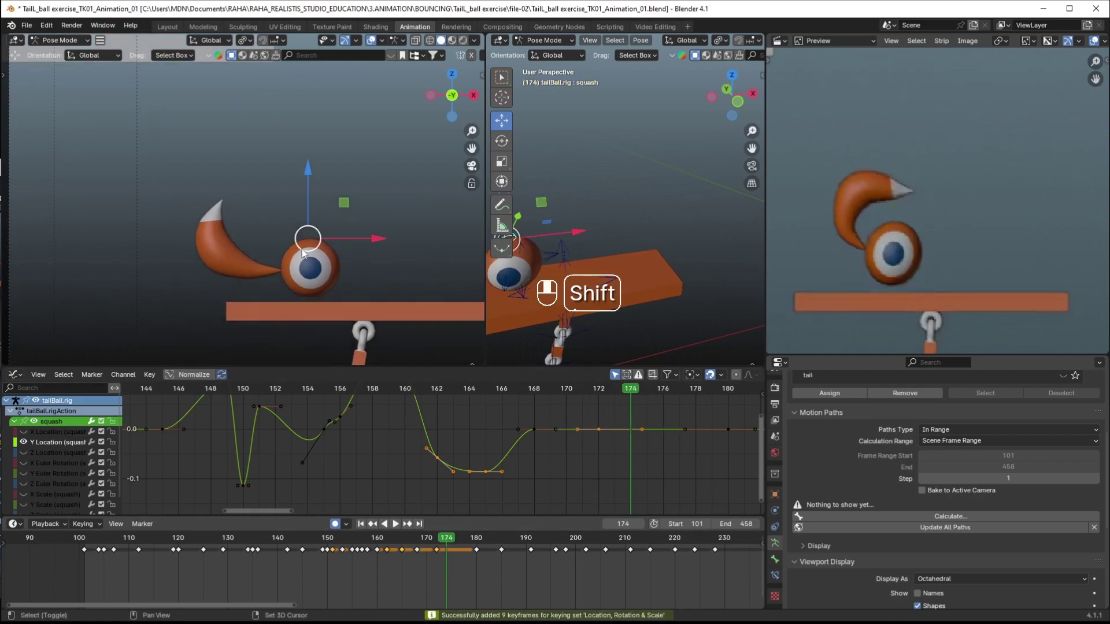
left_click_drag(319, 232, 341, 234)
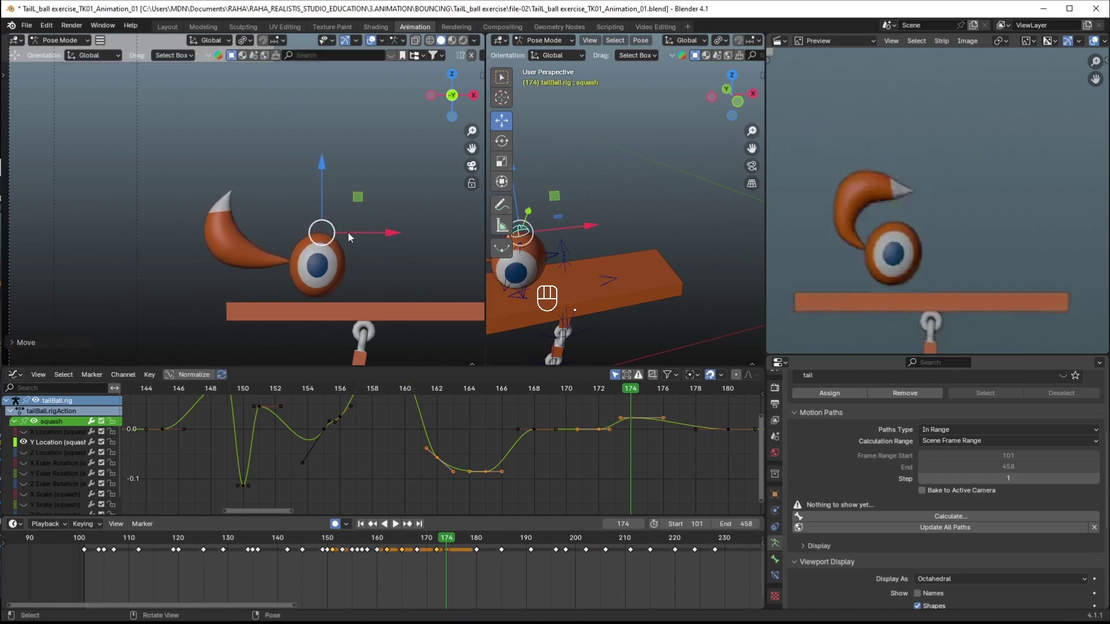
Lower the squash control to about -0.01 in Y at frame 175 to squash the ball slightly on contact
mouse_move(423, 547)
left_mouse_down()
mouse_move(438, 547)
mouse_move(412, 547)
mouse_move(422, 546)
left_mouse_up()
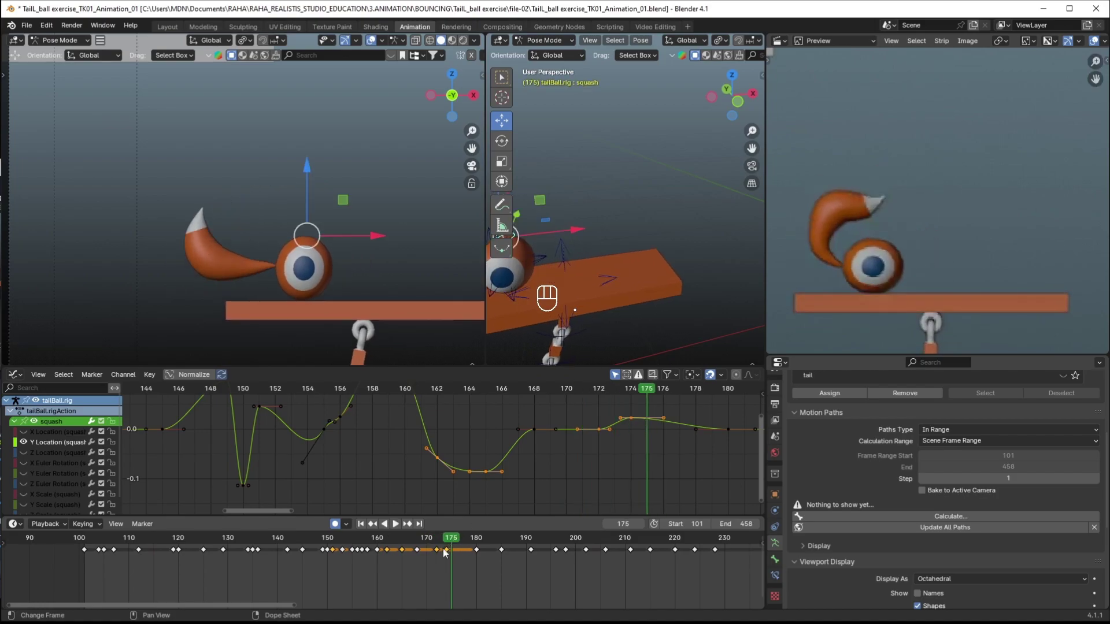
key("space")
middle_click_drag(522, 360, 608, 204, "shift")
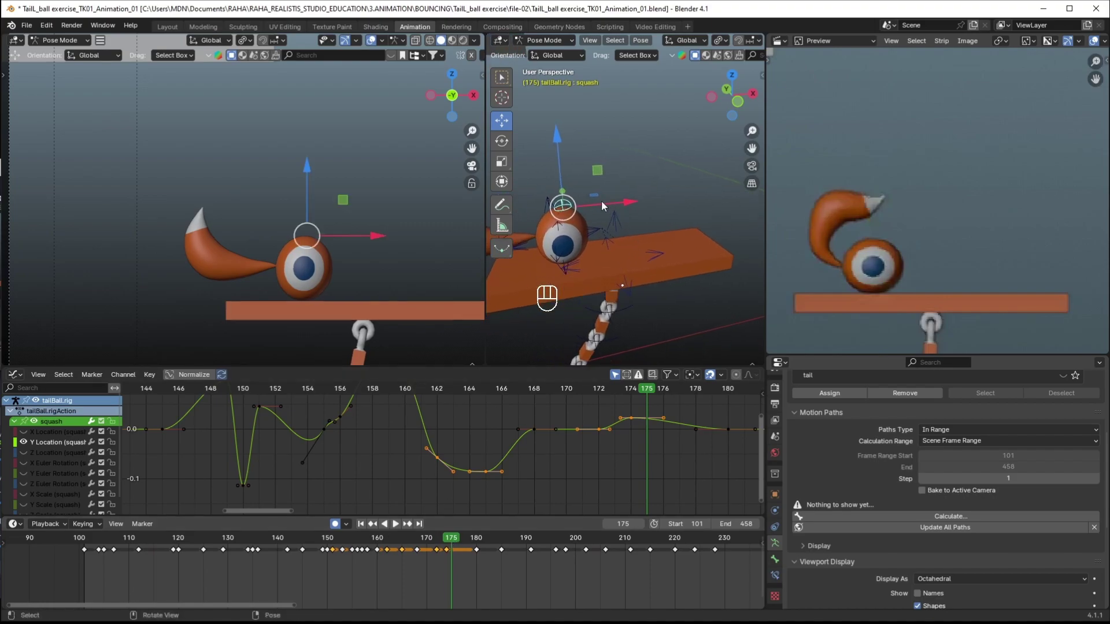
left_click_drag(560, 176, 563, 187)
Try stretching the ball at frame 178 by raising the squash control to about 0.035 in Y
left_click_drag(448, 543, 466, 550)
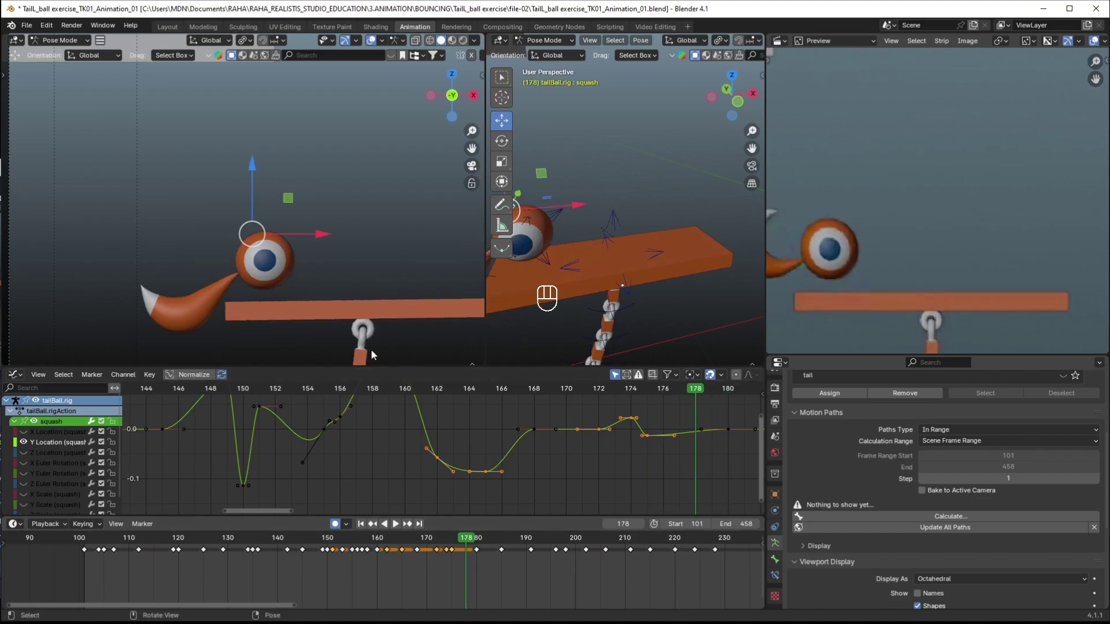
left_click_drag(252, 237, 259, 228)
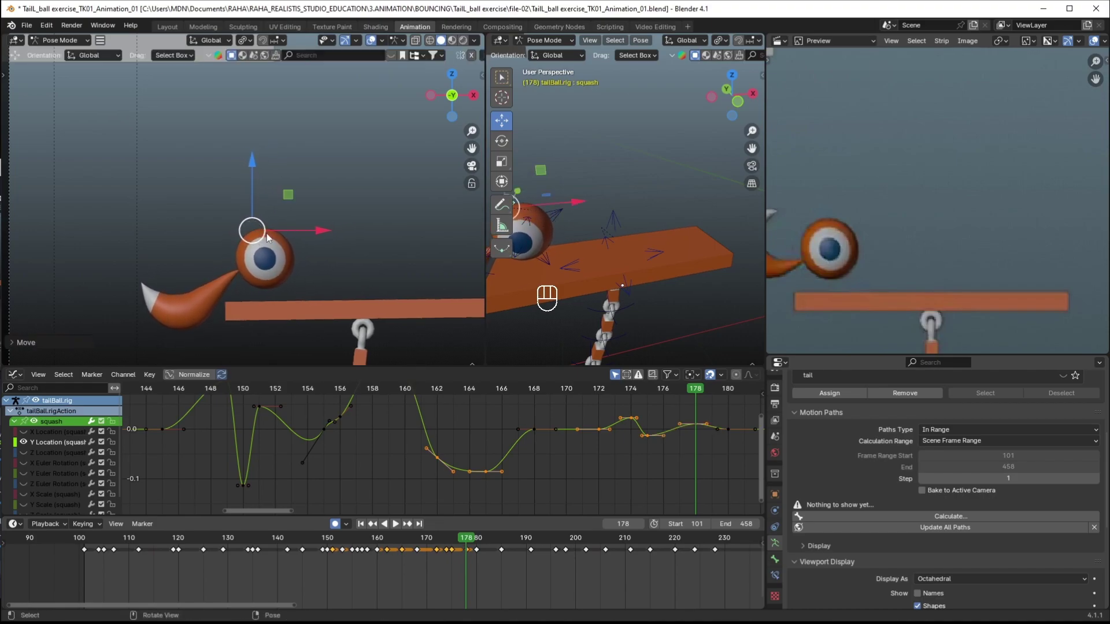
key("space")
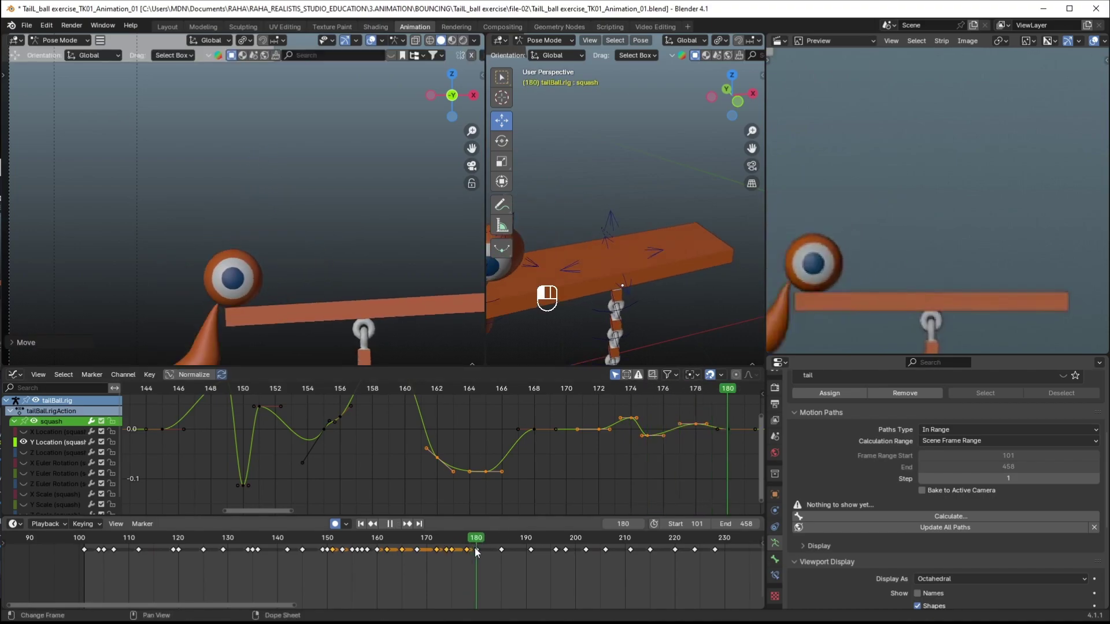
key("space")
left_click_drag(252, 208, 252, 190)
Play back the small hops on the chained platform and undo the frame 178 stretch
key("space")
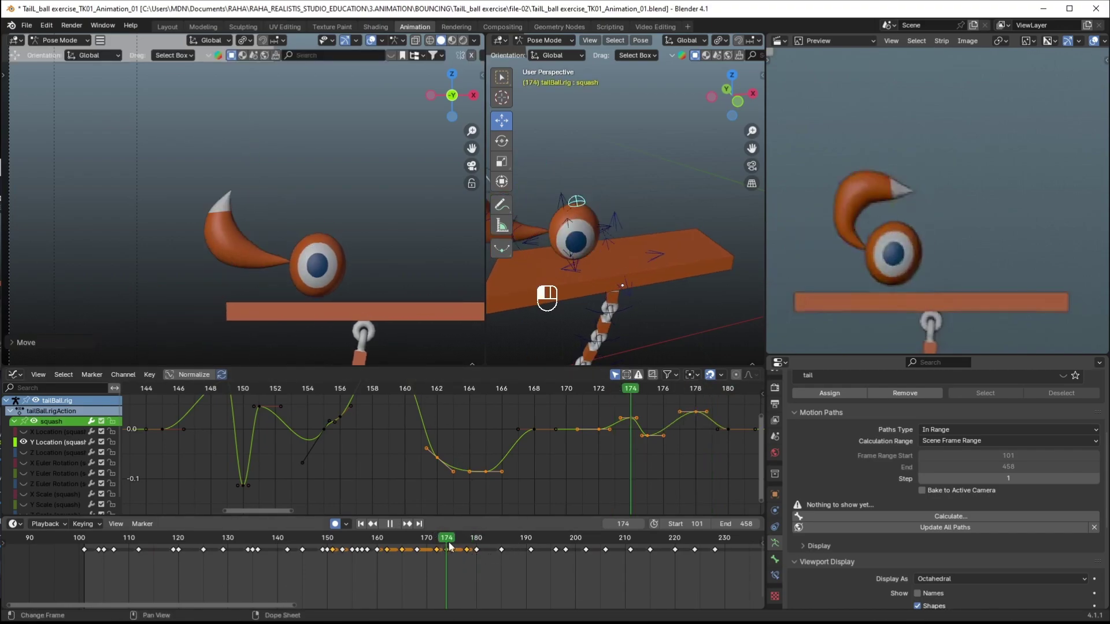
left_click_drag(477, 544, 401, 556)
key("space")
key("space")
key("space")
key("space")
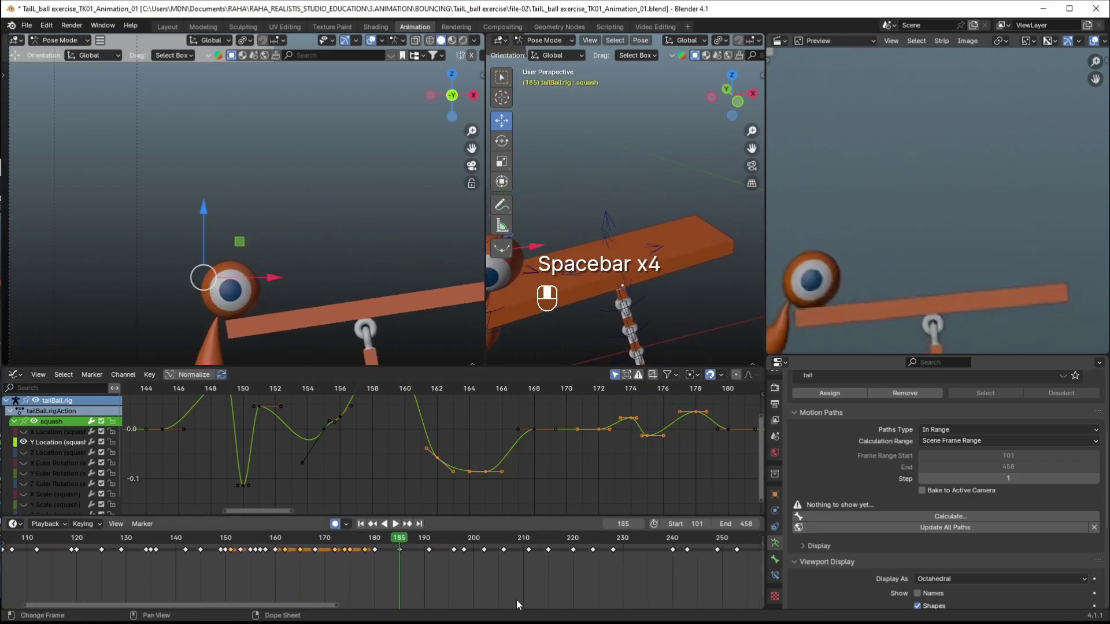
middle_click_drag(499, 554, 478, 572, "ctrl")
mouse_move(391, 543)
left_mouse_down()
mouse_move(407, 547)
mouse_move(381, 550)
left_mouse_up()
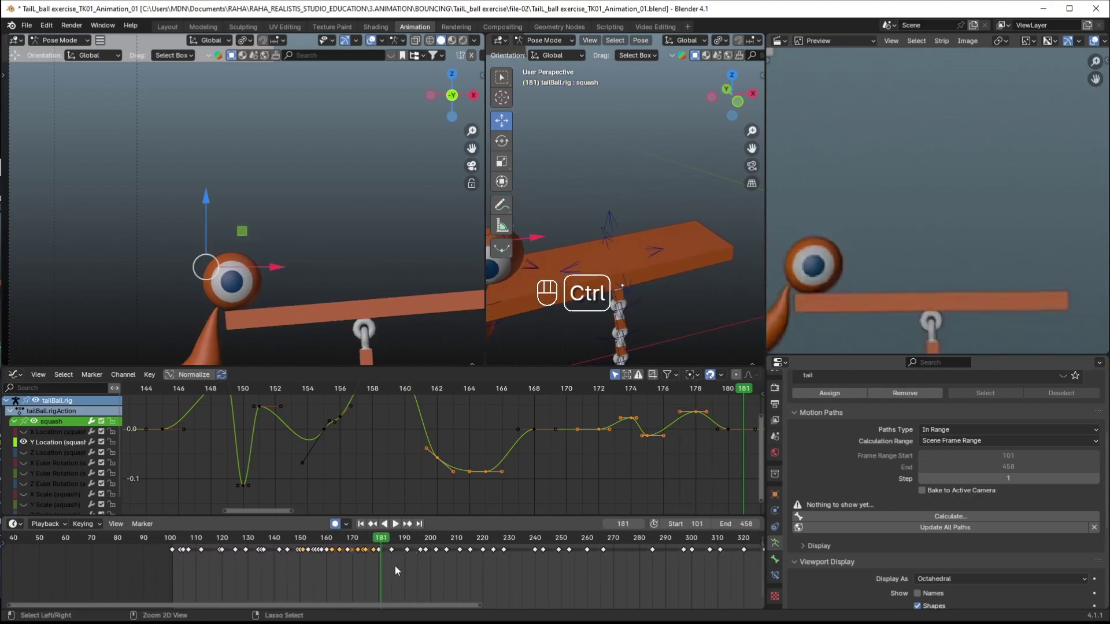
key("ctrl+z")
Review the ball's roll along the chained platform and its take-off, from about frame 181 through frame 205
key("space")
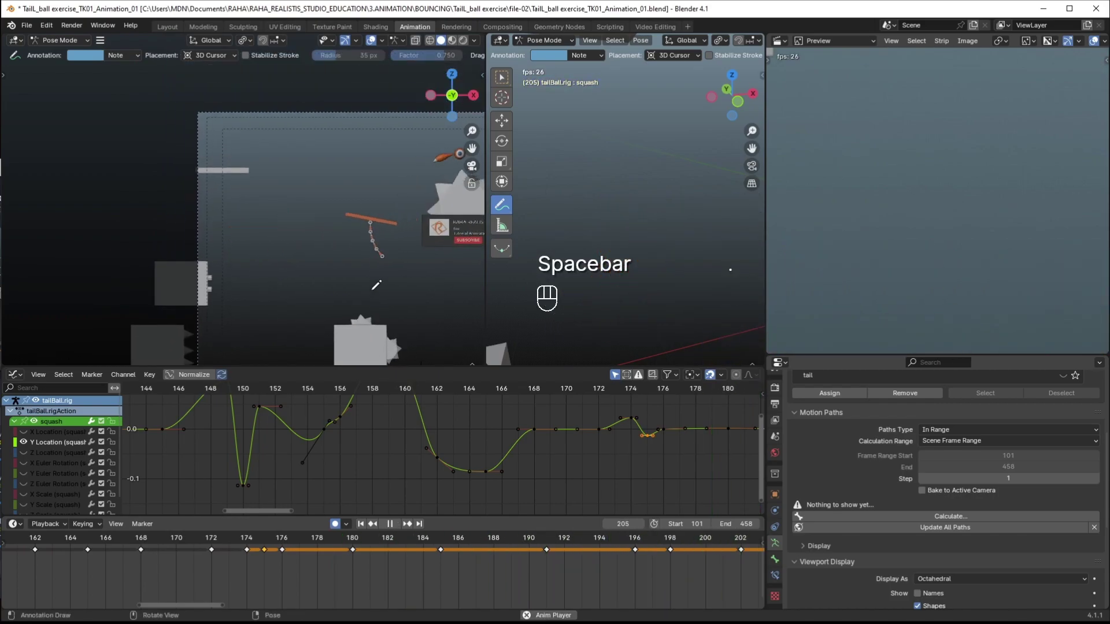
key("space")
left_click_drag(414, 547, 544, 547)
middle_click_drag(615, 571, 392, 568, "shift")
left_click_drag(328, 536, 424, 546)
middle_click_drag(559, 272, 537, 252, "shift")
middle_click_drag(607, 249, 617, 303, "ctrl")
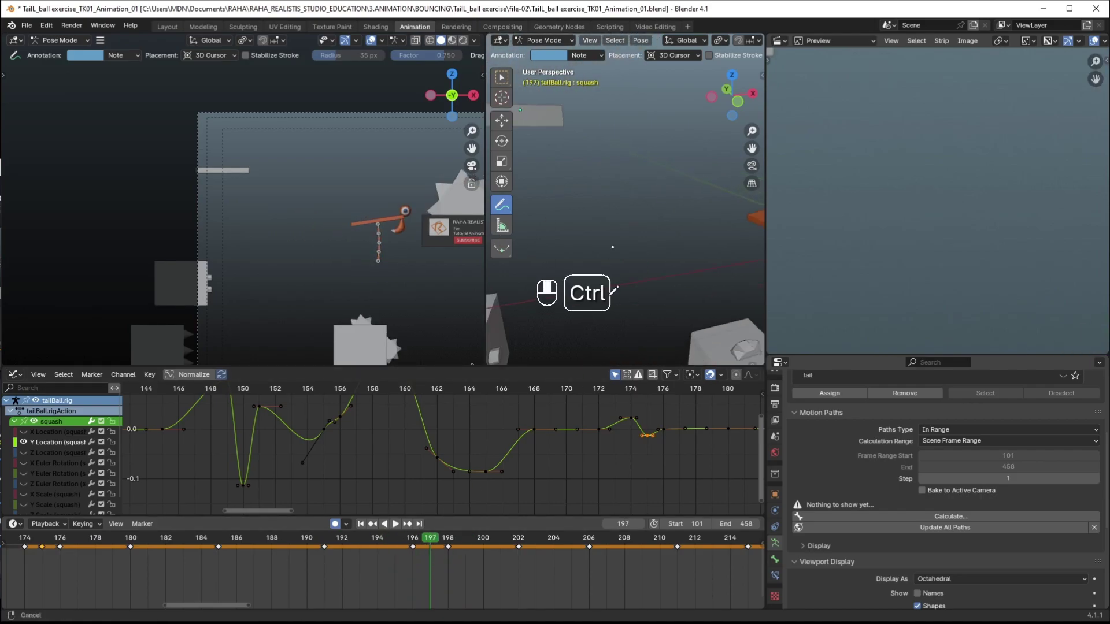
left_click(501, 121)
middle_click_drag(630, 193, 671, 208, "shift")
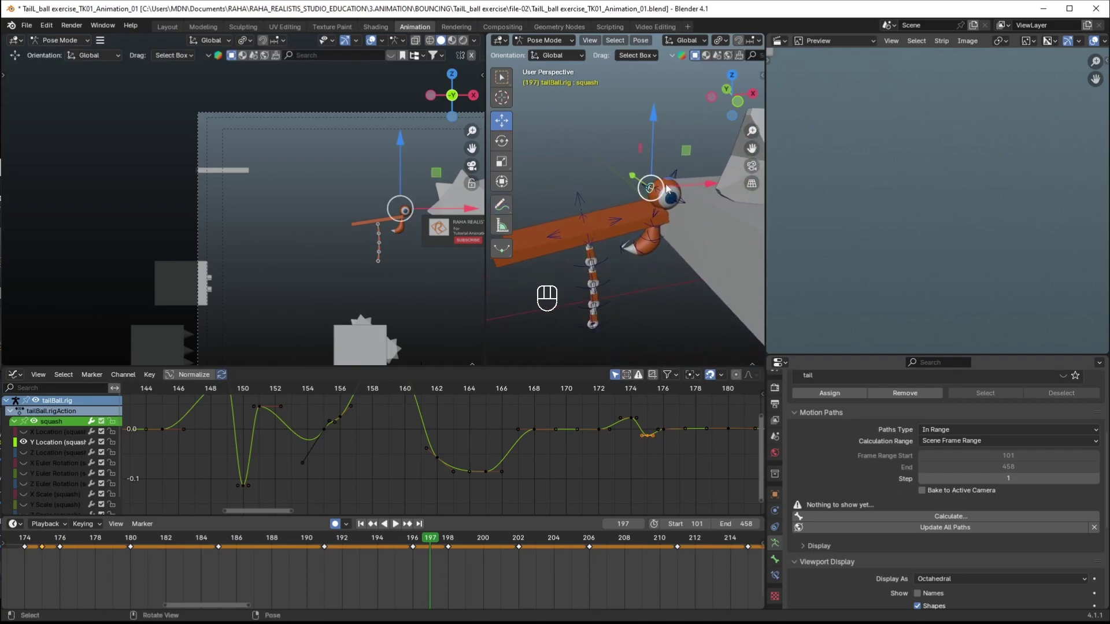
Select the ball's body control at frame 197, inspect its animation curves and Child Of constraint, and undo the last two actions
left_click(678, 206)
middle_click_drag(444, 567, 457, 563, "ctrl")
mouse_move(467, 471)
middle_mouse_down("ctrl")
mouse_move(437, 498)
mouse_move(453, 485)
mouse_move(470, 492)
middle_mouse_up("ctrl")
middle_click_drag(575, 454, 476, 451, "shift")
left_click_drag(431, 542, 438, 542)
middle_click_drag(456, 328, 274, 238, "ctrl")
middle_click_drag(650, 458, 511, 495, "ctrl")
left_click(775, 576)
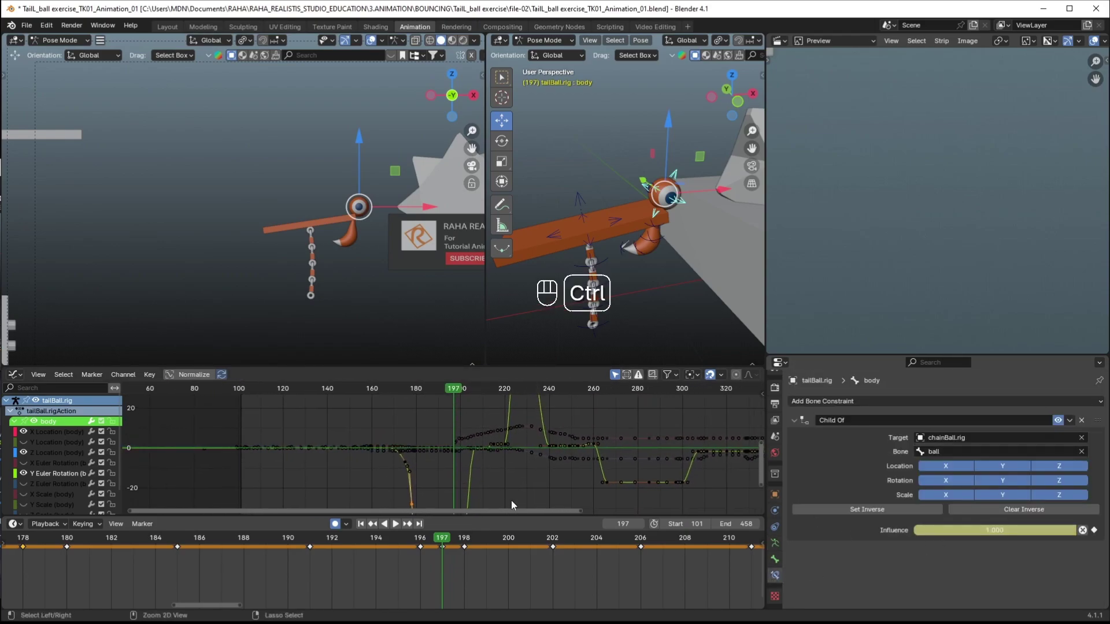
key("ctrl+z")
key("ctrl+z")
Examine the chained platform's ball control up to frame 200 and compare the take-off with the video preview
left_click_drag(697, 172, 576, 161)
left_click_drag(424, 545, 462, 544)
left_click(649, 200)
middle_click_drag(465, 469, 465, 461, "ctrl")
left_click_drag(428, 542, 508, 547)
key("space")
middle_click_drag(906, 129, 971, 179, "ctrl")
middle_click_drag(978, 192, 874, 207, "shift")
middle_click_drag(874, 207, 900, 217, "ctrl")
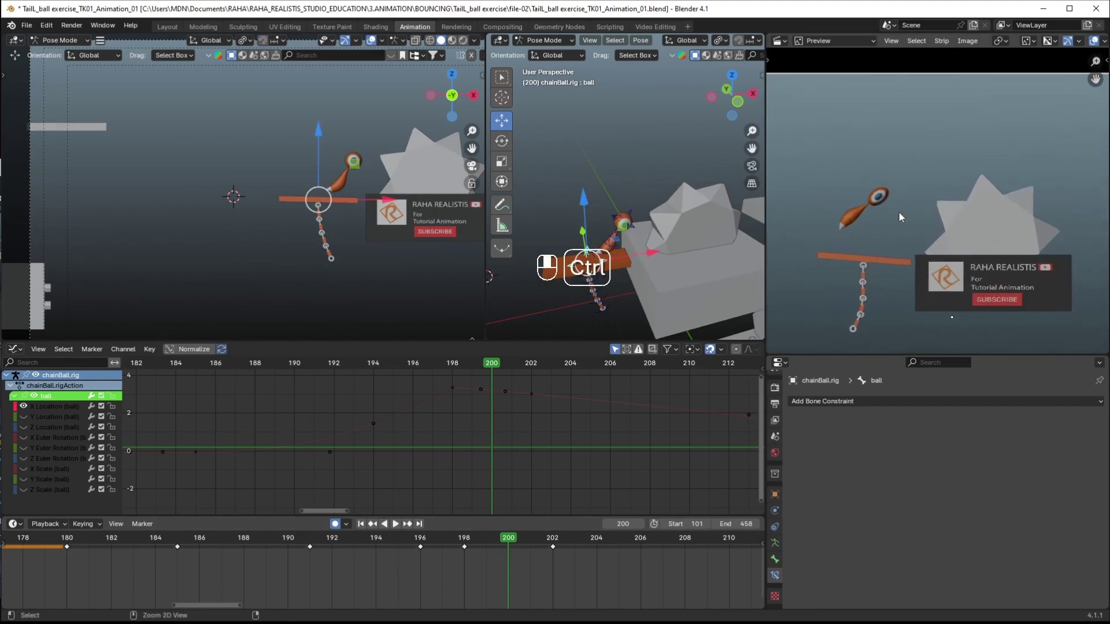
Move the ball's body control backward and slightly up at frame 200, and check the take-off motion
left_click(636, 216)
left_click_drag(353, 162, 310, 146)
left_click_drag(444, 540, 508, 545)
middle_click_drag(358, 168, 268, 190, "shift")
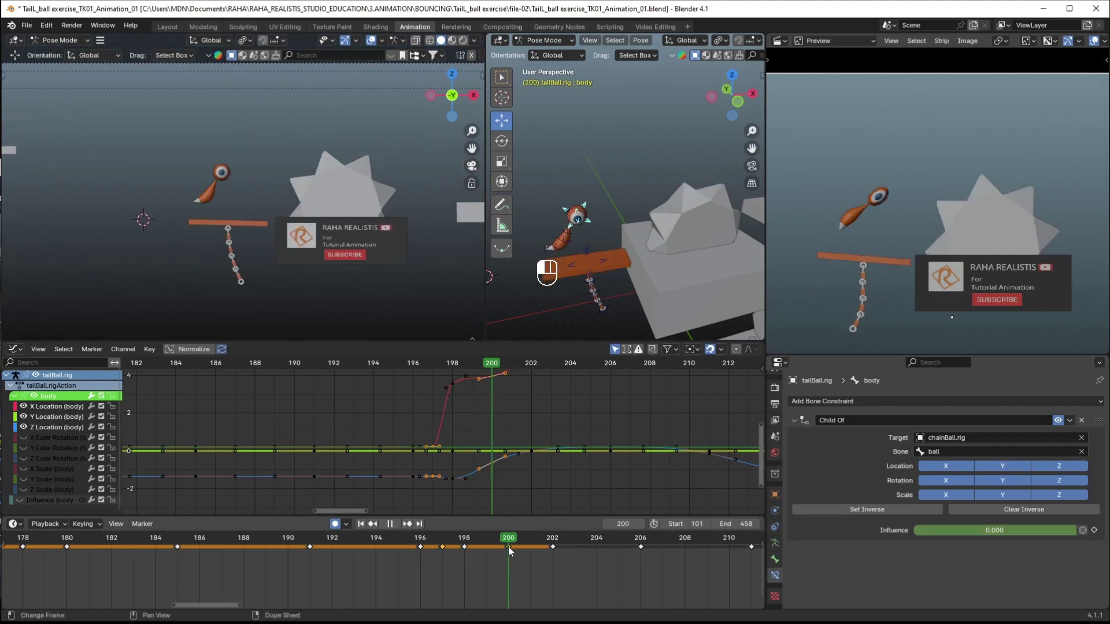
Calculate the body control's motion path with In Range display, Scene Frame Range and Tails as the bake location
left_click(775, 544)
scroll(874, 567, "down", 10)
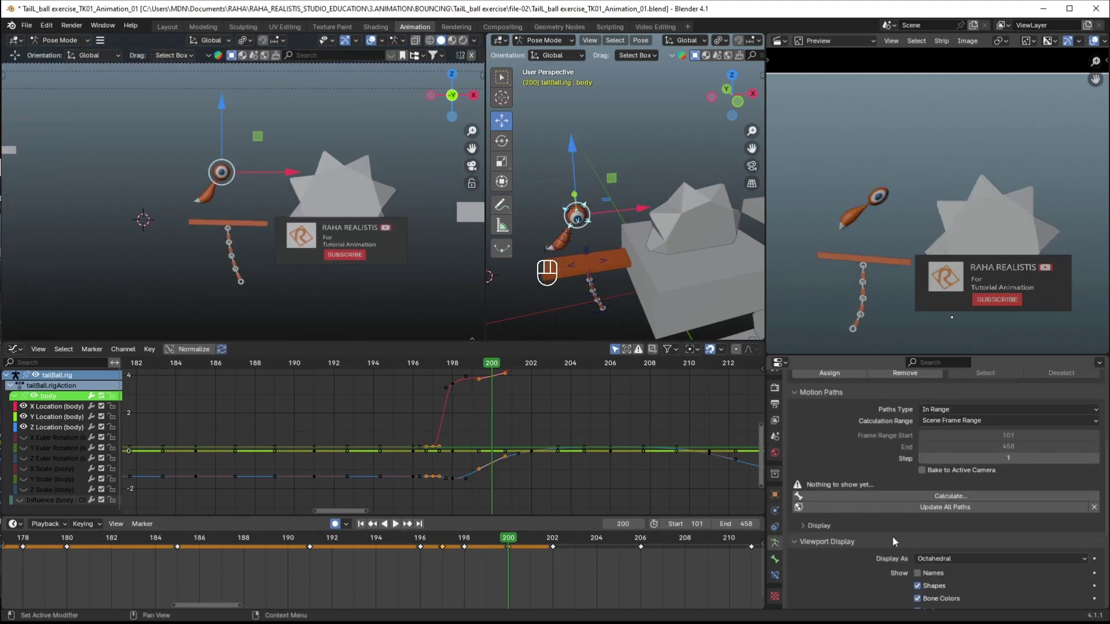
left_click(938, 434)
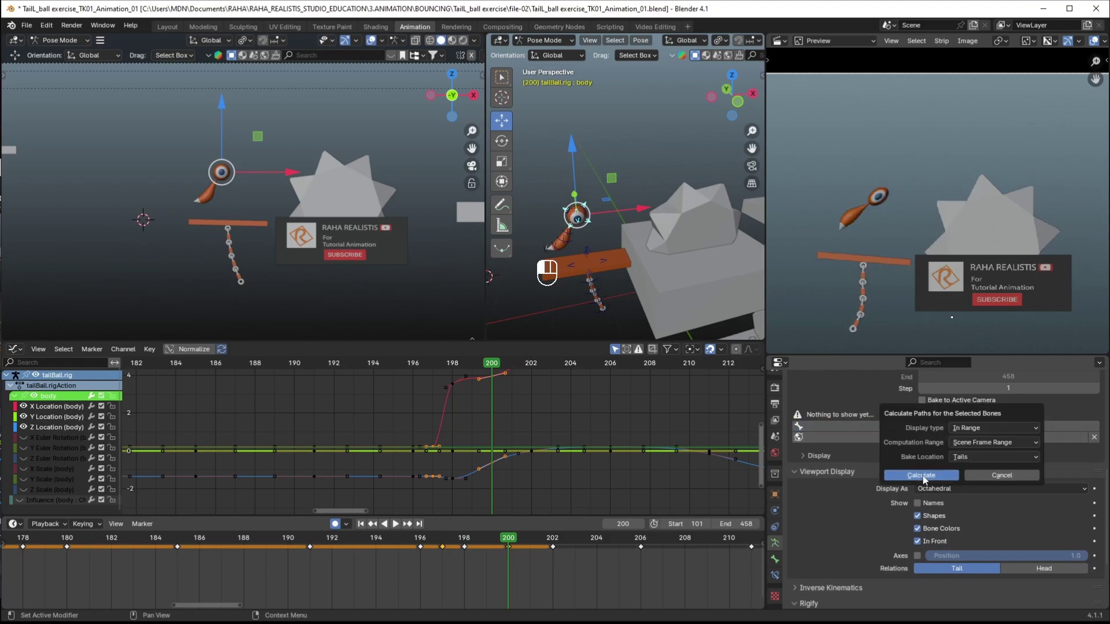
left_click(923, 478)
middle_click_drag(346, 206, 356, 246, "shift")
mouse_move(349, 240)
middle_mouse_down("ctrl")
mouse_move(338, 214)
mouse_move(331, 230)
middle_mouse_up("ctrl")
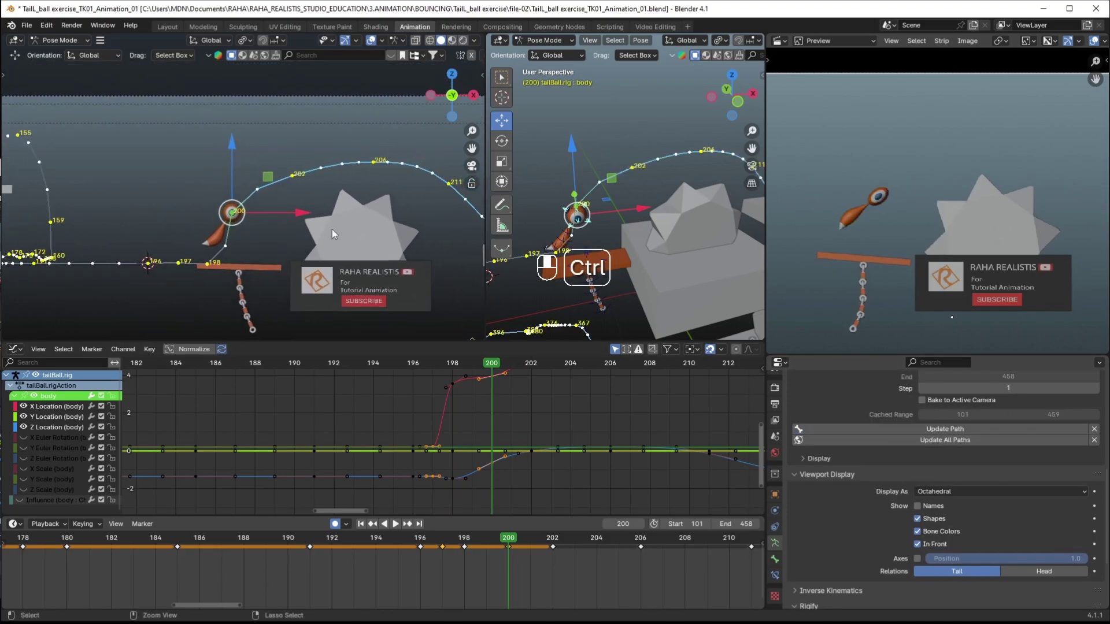
Examine the body control's jump arc, location curves and keyframe spacing around frame 200
middle_click_drag(497, 408, 436, 436, "shift")
mouse_move(440, 433)
middle_mouse_down("ctrl")
mouse_move(443, 410)
mouse_move(437, 415)
middle_mouse_up("ctrl")
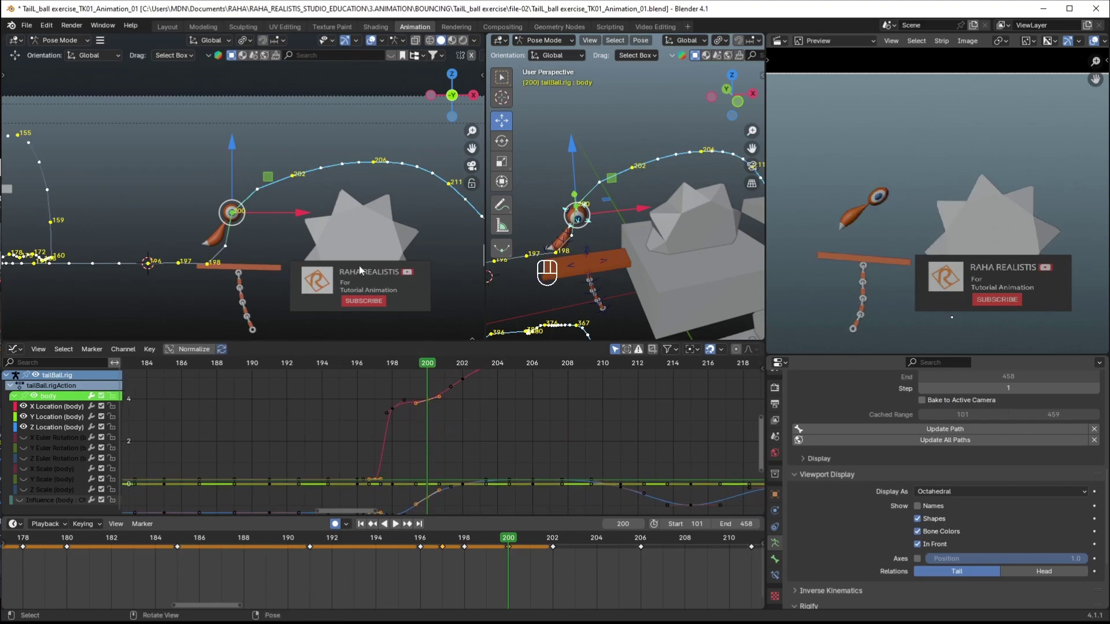
middle_click_drag(422, 232, 378, 228, "shift")
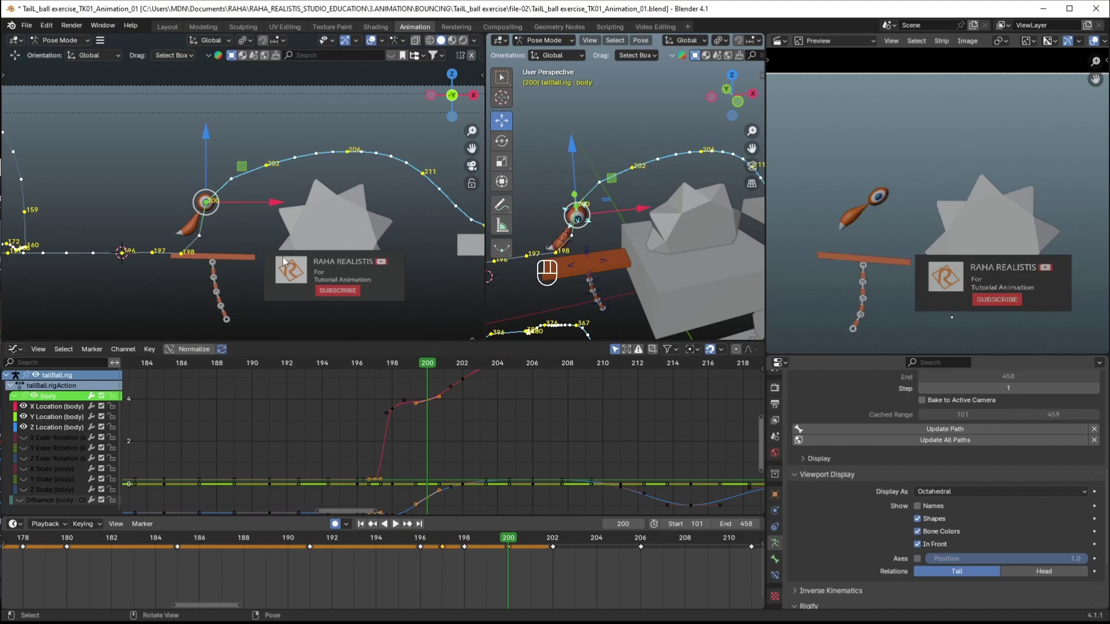
middle_click_drag(501, 571, 459, 562, "ctrl")
middle_click_drag(202, 583, 285, 588, "shift")
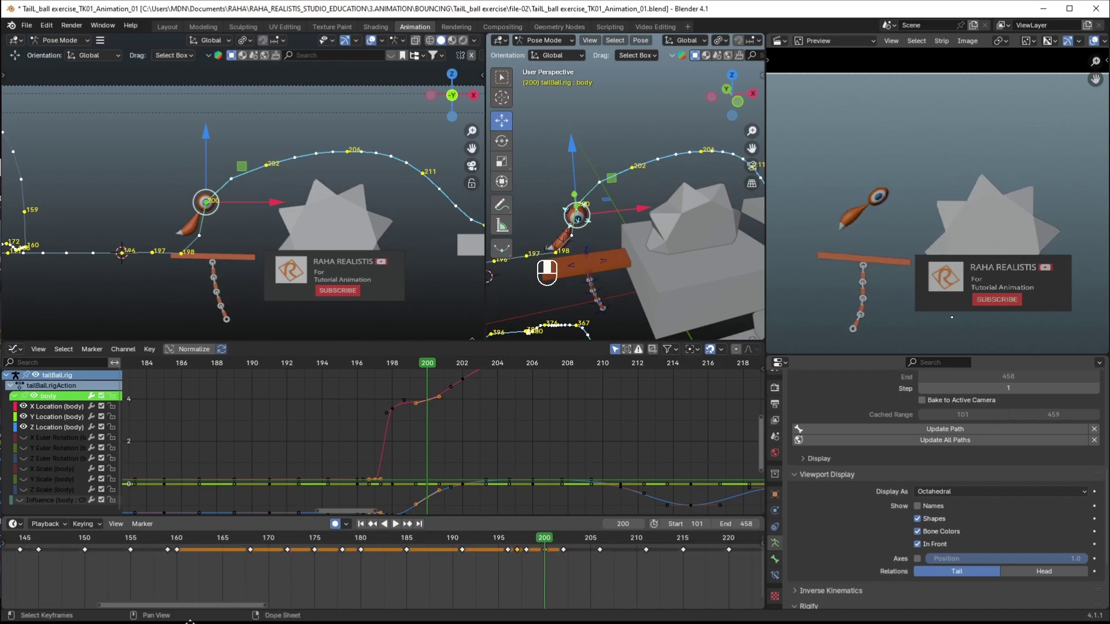
middle_click_drag(495, 579, 407, 552, "ctrl")
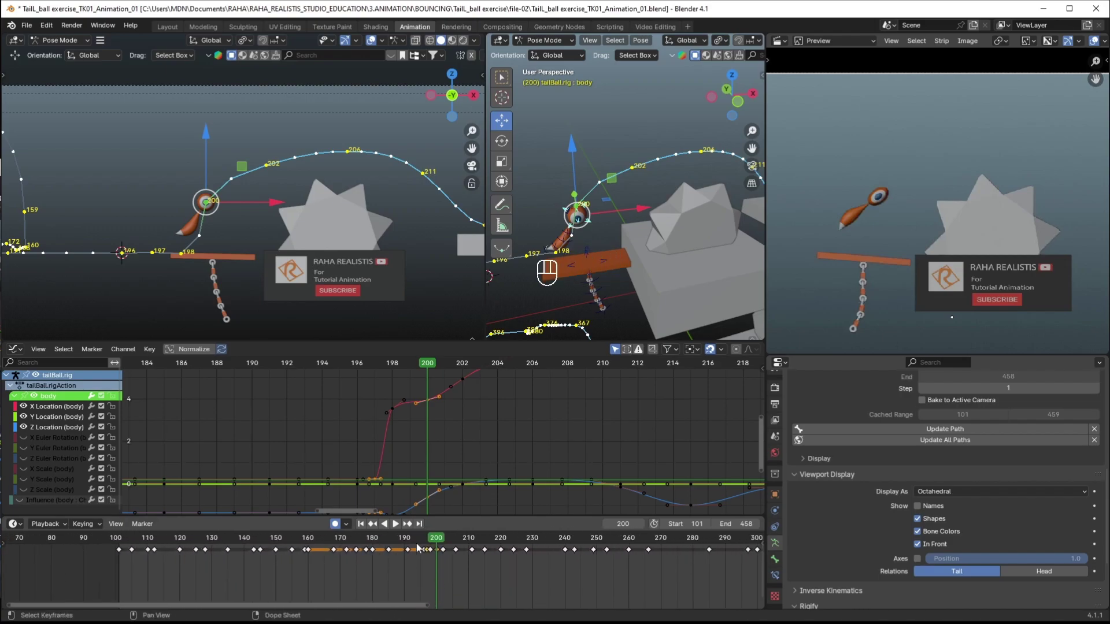